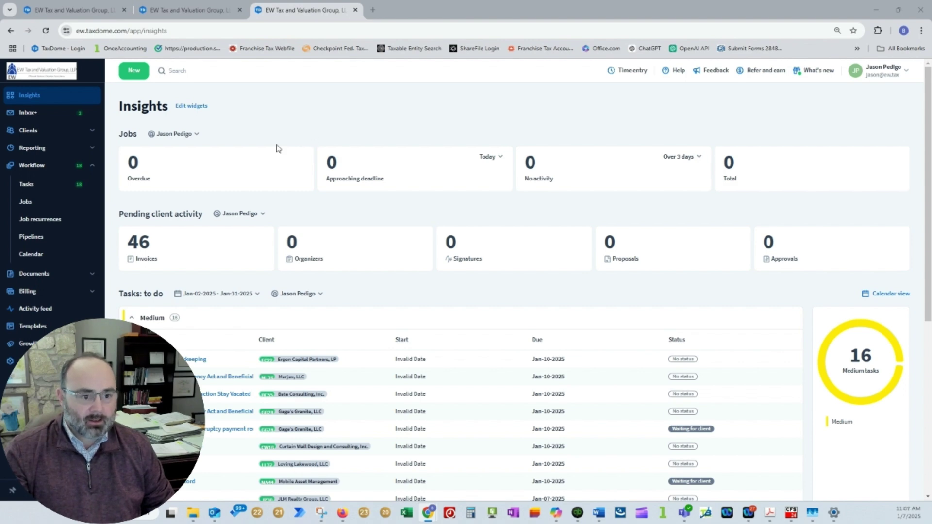
# View the annotated Form 1099 pipeline stages in Snipping Tool, and return to the filtered accounts list in TaxDome.
pyautogui.hotkey('alt', 'Tab')
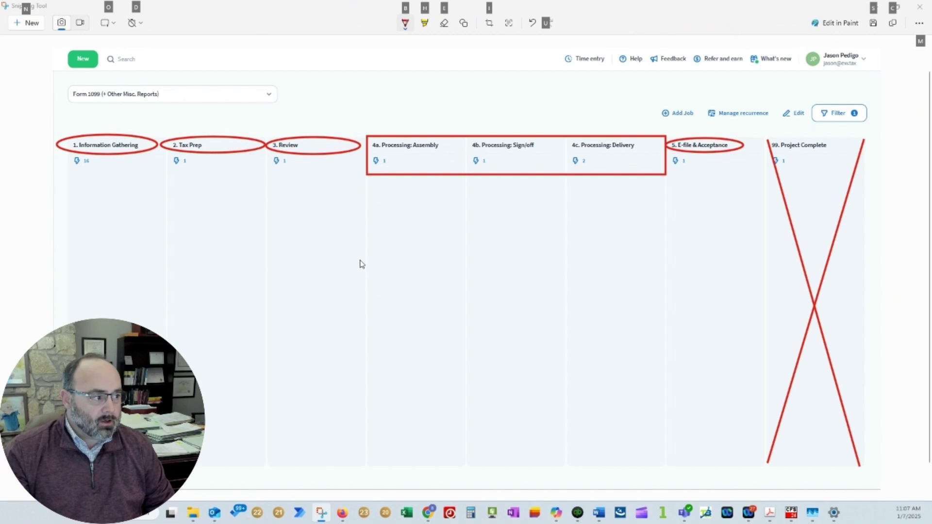
pyautogui.hotkey('alt', 'F4')
pyautogui.click(107, 15)
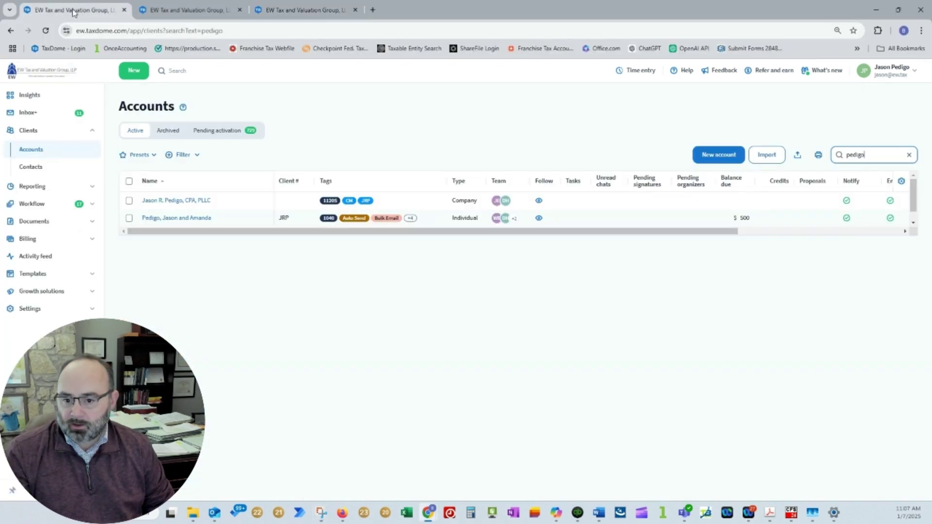
# Add a job for both listed accounts in the Form 1099 (+ Other Misc. Reports) pipeline, keeping the template defaults and job-assignee automations.
pyautogui.click(129, 201)
pyautogui.click(129, 218)
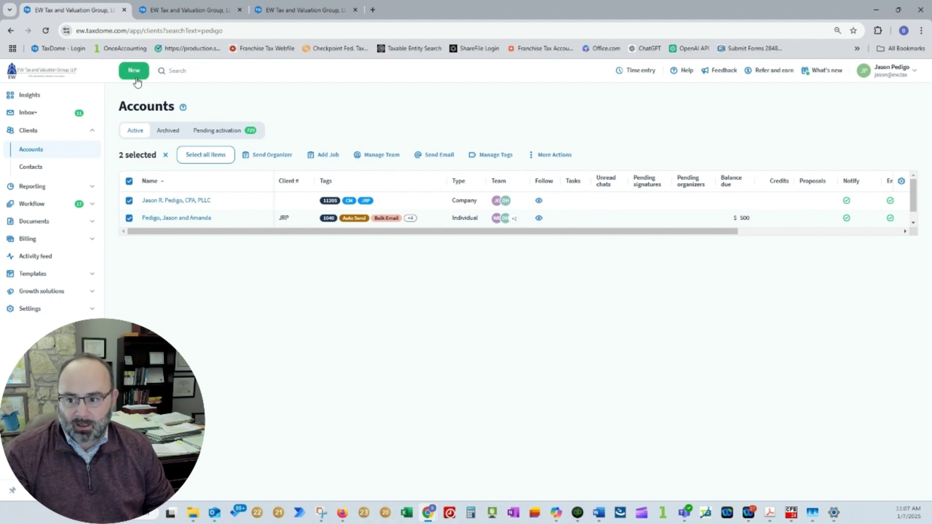
pyautogui.click(320, 165)
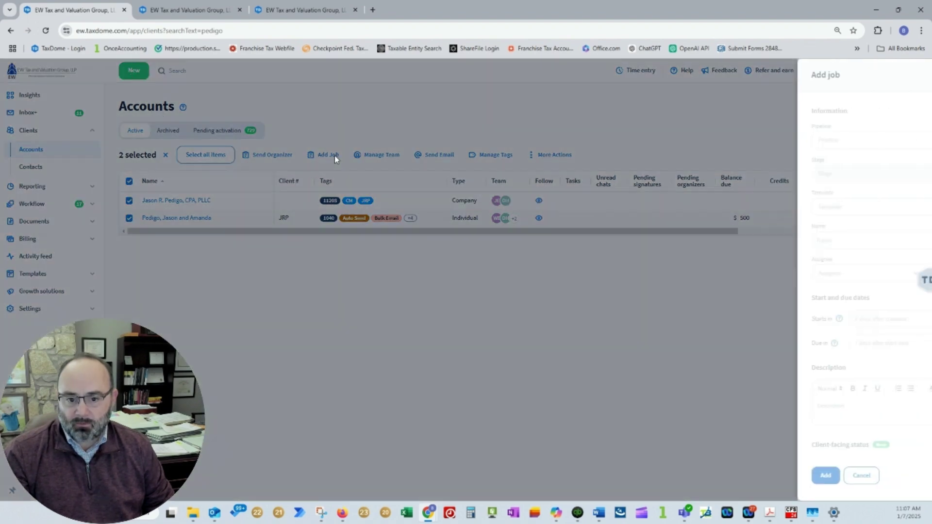
pyautogui.click(723, 179)
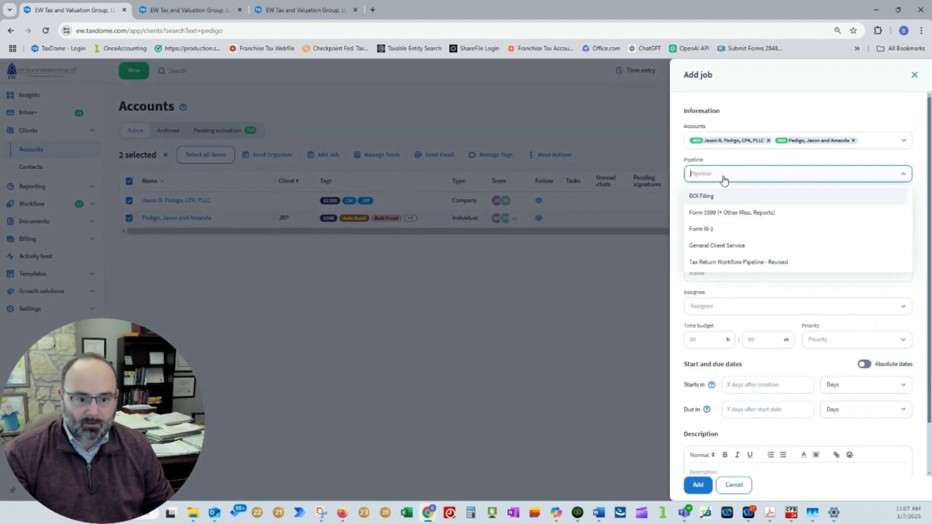
pyautogui.click(723, 212)
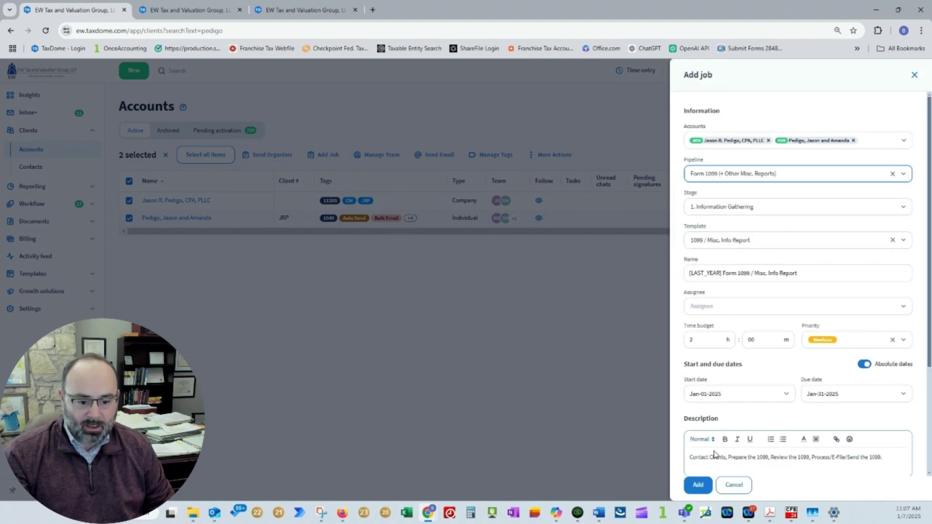
pyautogui.click(697, 485)
pyautogui.scroll(-5, 815, 291)
pyautogui.scroll(-5, 838, 292)
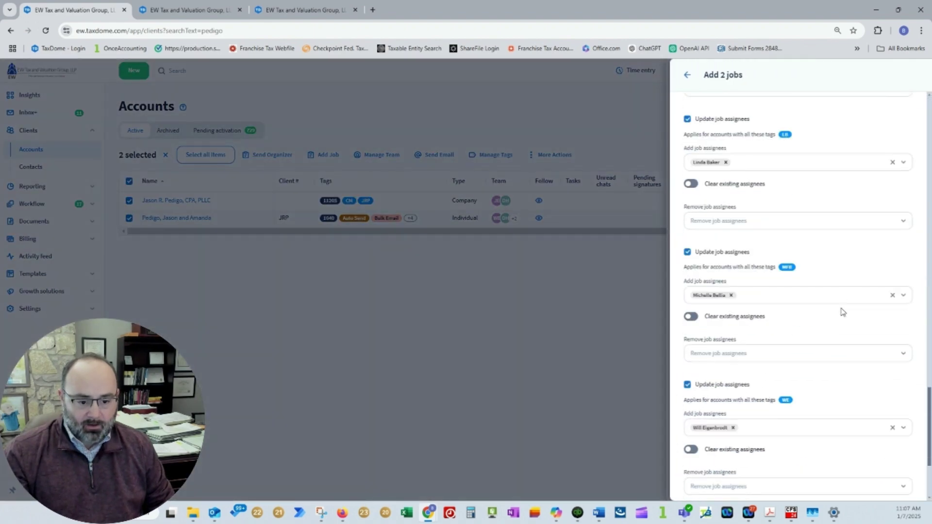
pyautogui.click(698, 474)
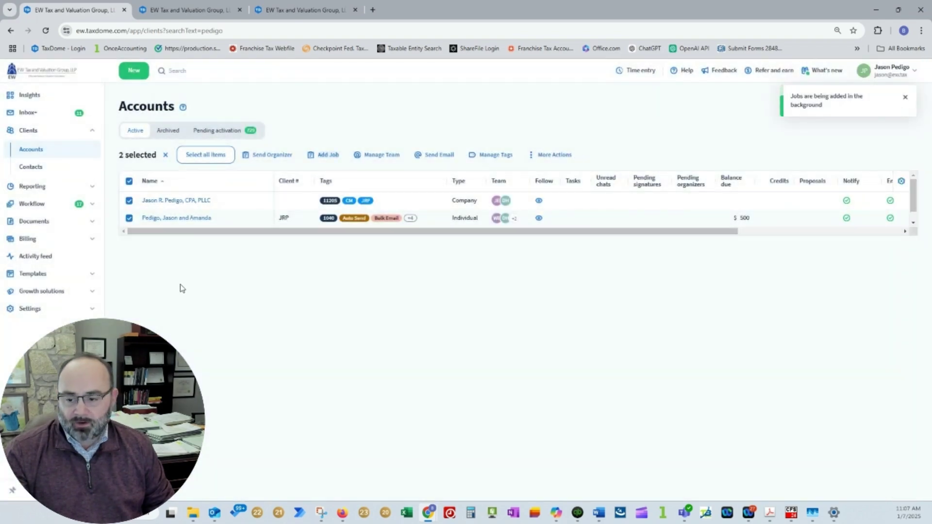
# Examine the company account's info, including its tags, team members and account roles, and return to the accounts list.
pyautogui.click(174, 201)
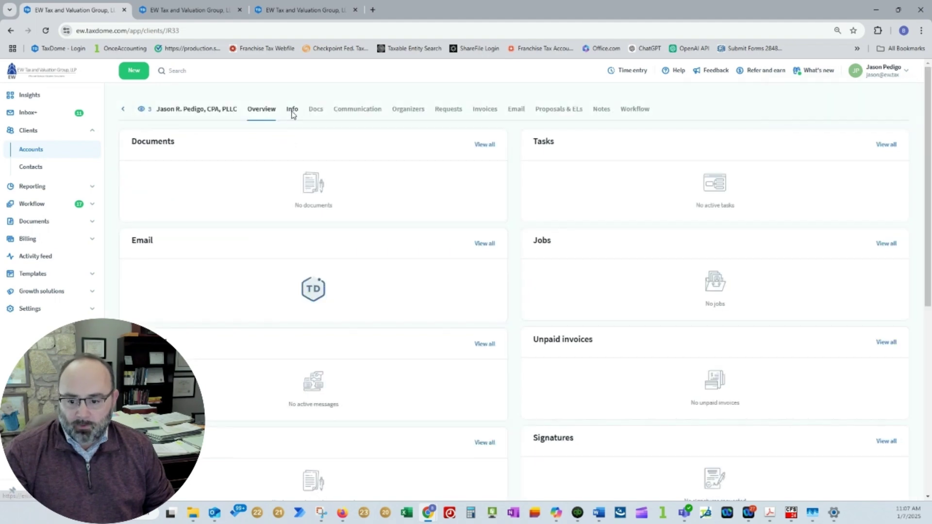
pyautogui.click(293, 110)
pyautogui.scroll(-5, 318, 248)
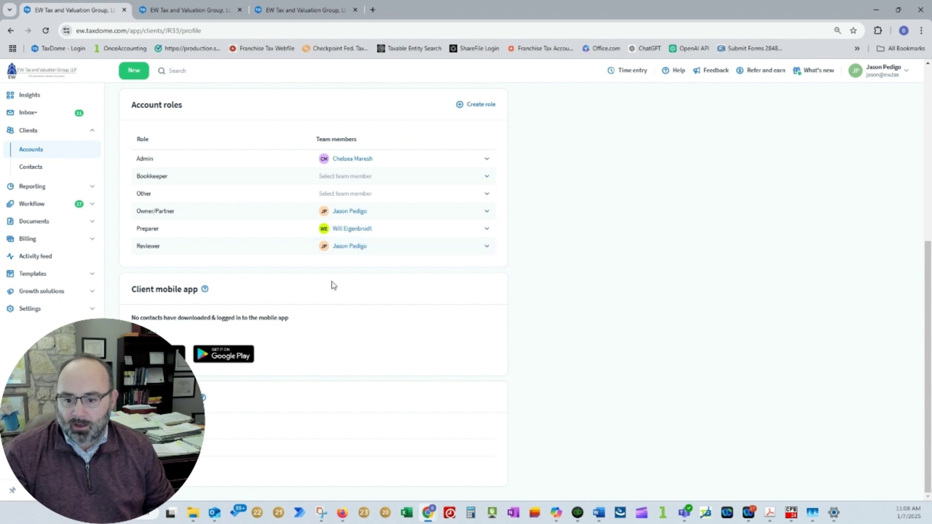
pyautogui.scroll(6, 286, 255)
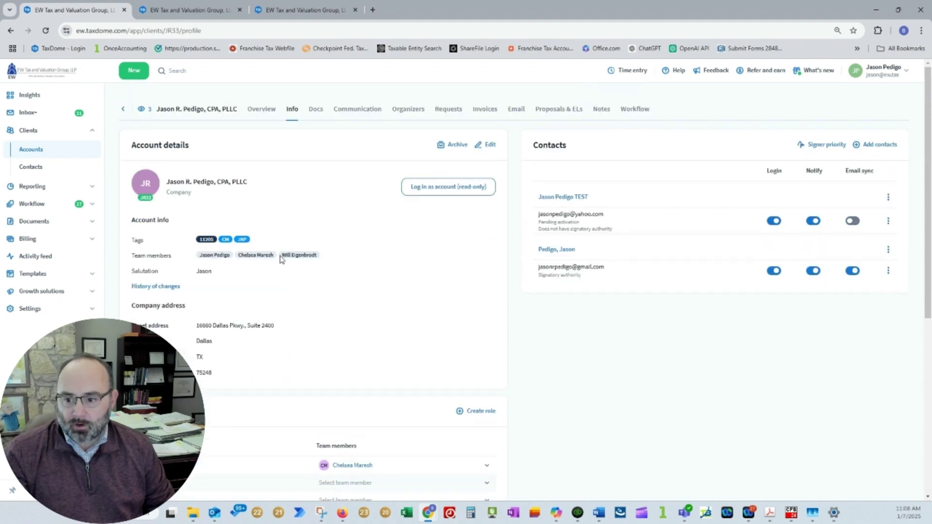
pyautogui.click(9, 32)
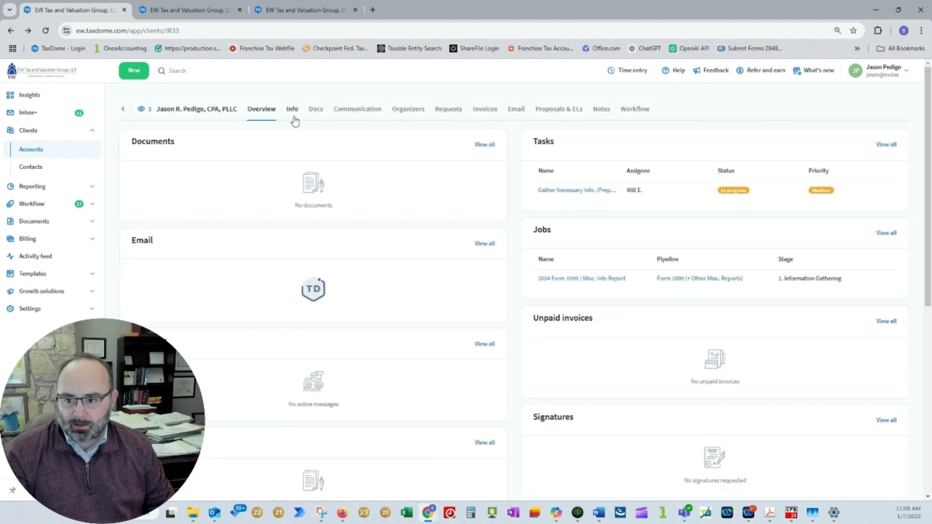
pyautogui.click(10, 30)
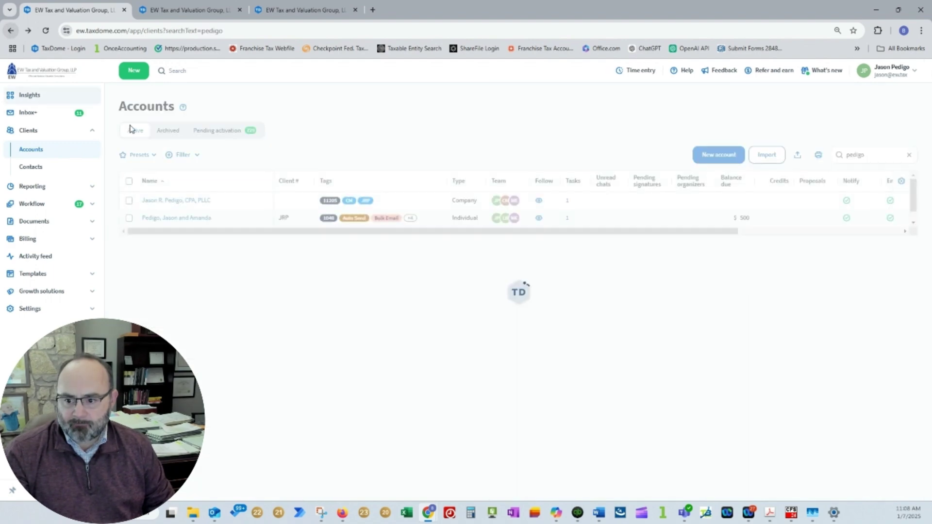
# Examine the individual account's info, including its account roles, tags and assigned team members.
pyautogui.click(164, 218)
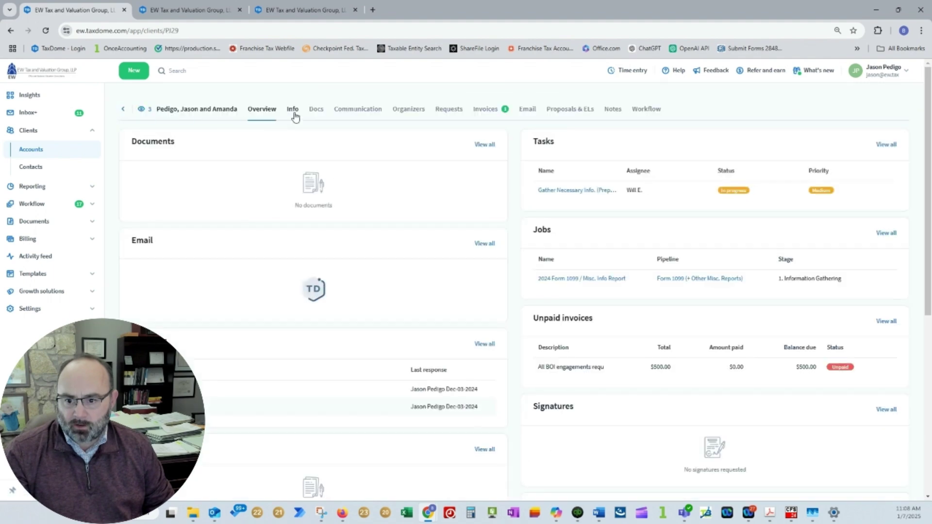
pyautogui.click(293, 110)
pyautogui.scroll(-6, 296, 281)
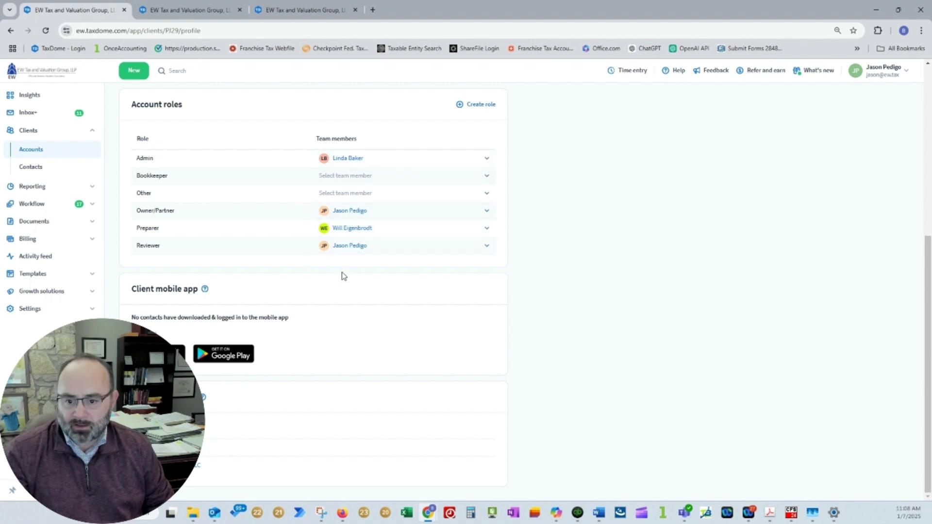
pyautogui.scroll(5, 316, 284)
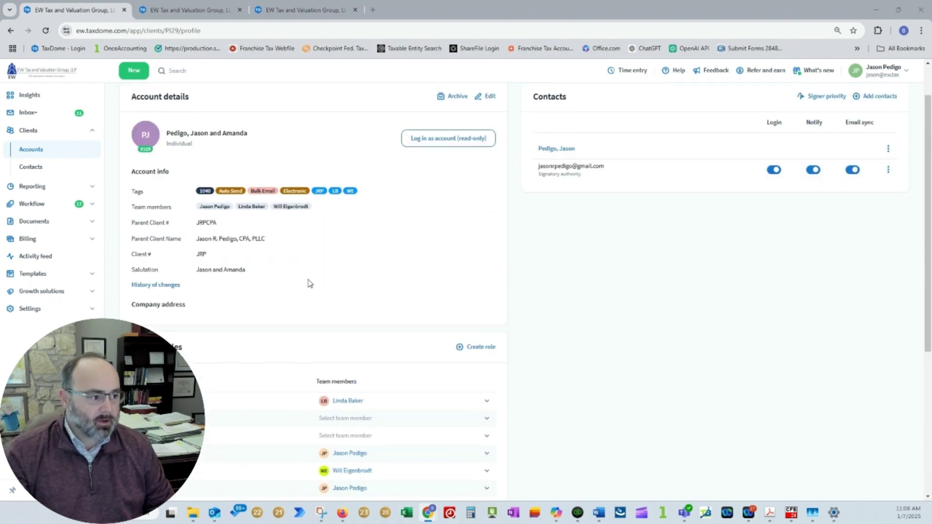
# Compare the individual account's admin, preparer and reviewer roles with the annotated pipeline stages in Snipping Tool.
pyautogui.hotkey('alt', 'Tab')
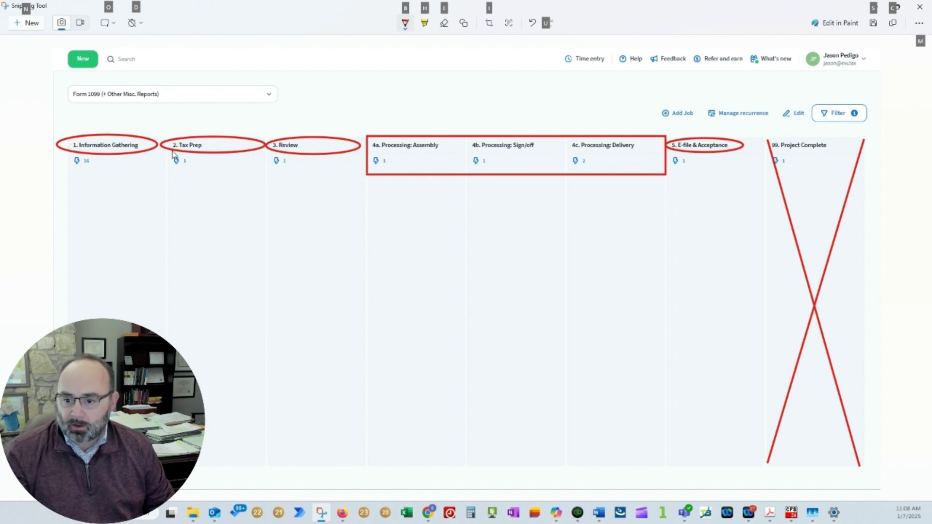
pyautogui.hotkey('alt', 'Tab')
pyautogui.scroll(-4, 268, 253)
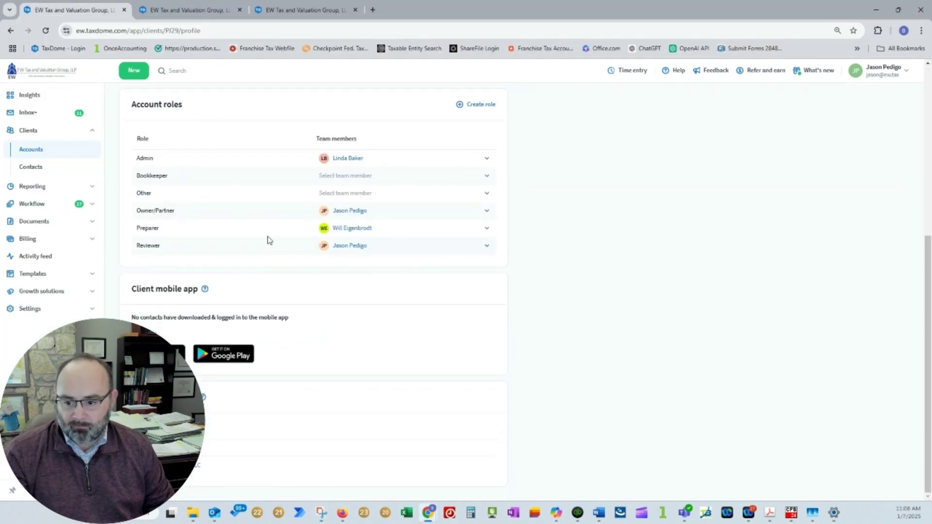
pyautogui.hotkey('alt', 'Tab')
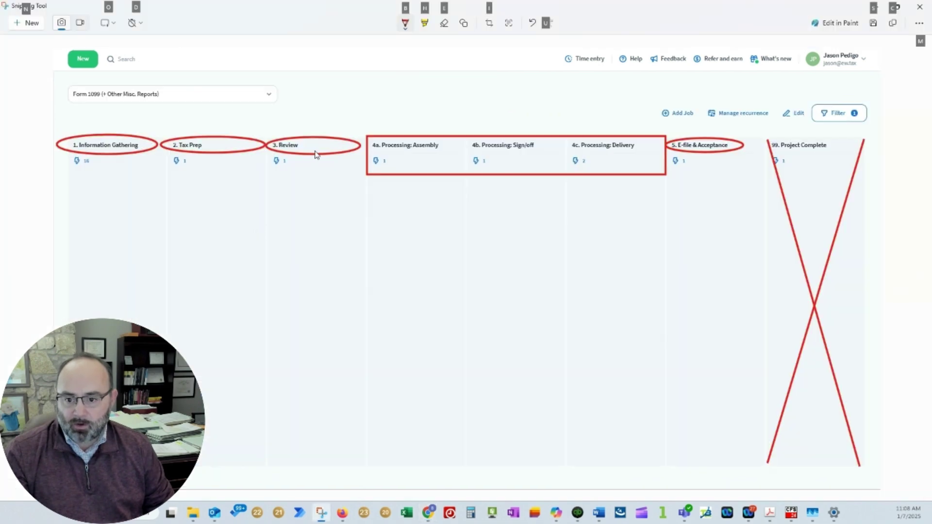
pyautogui.hotkey('alt', 'Tab')
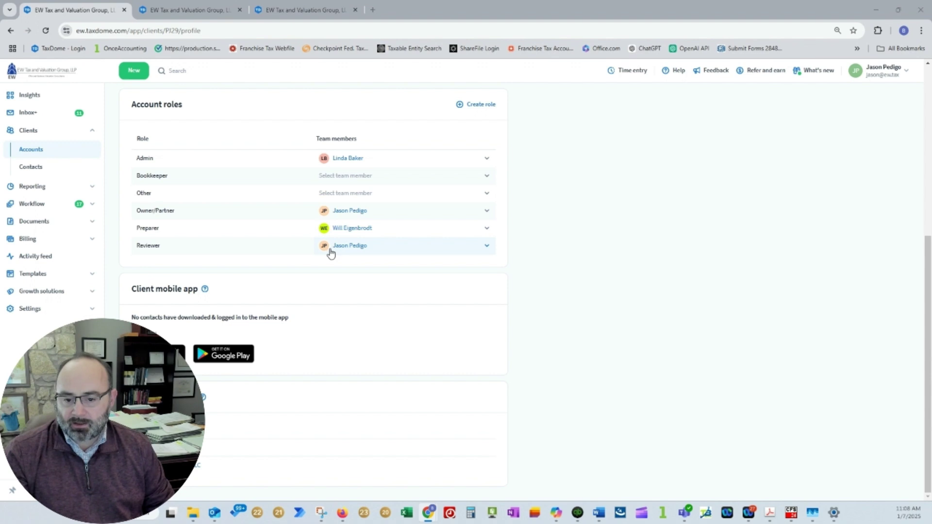
pyautogui.hotkey('alt', 'Tab')
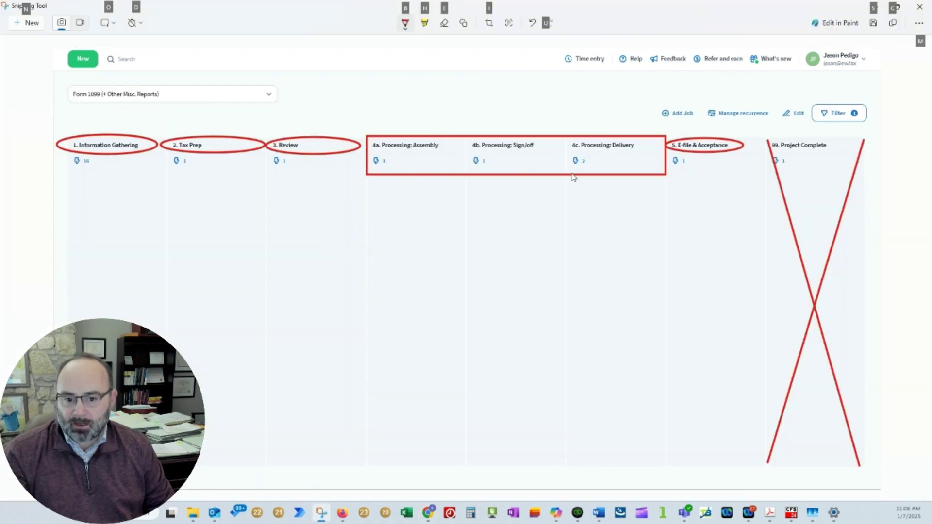
pyautogui.hotkey('alt', 'Tab')
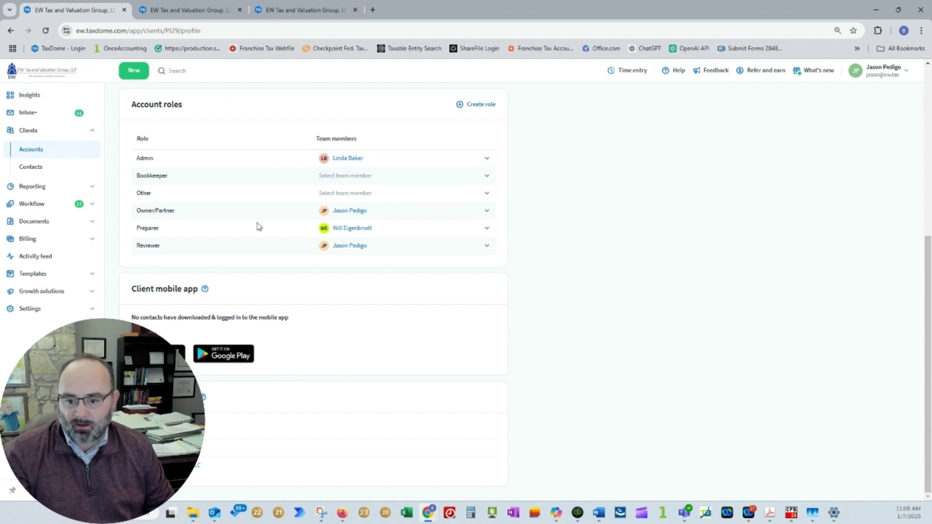
# In Snipping Tool, draw check marks above Information Gathering, Tax Prep, Review, the boxed Processing stages, and E-file & Acceptance.
pyautogui.hotkey('alt', 'Tab')
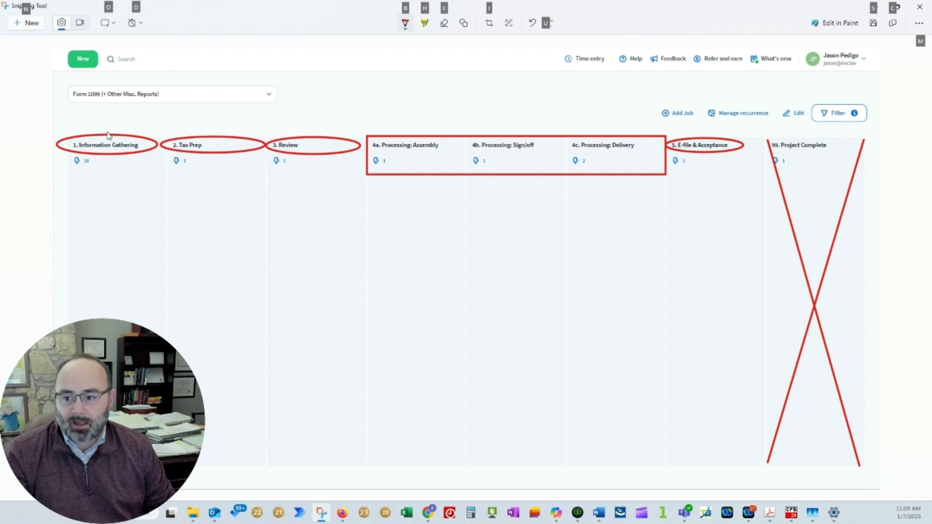
pyautogui.moveTo(112, 125); pyautogui.dragTo(120, 114)
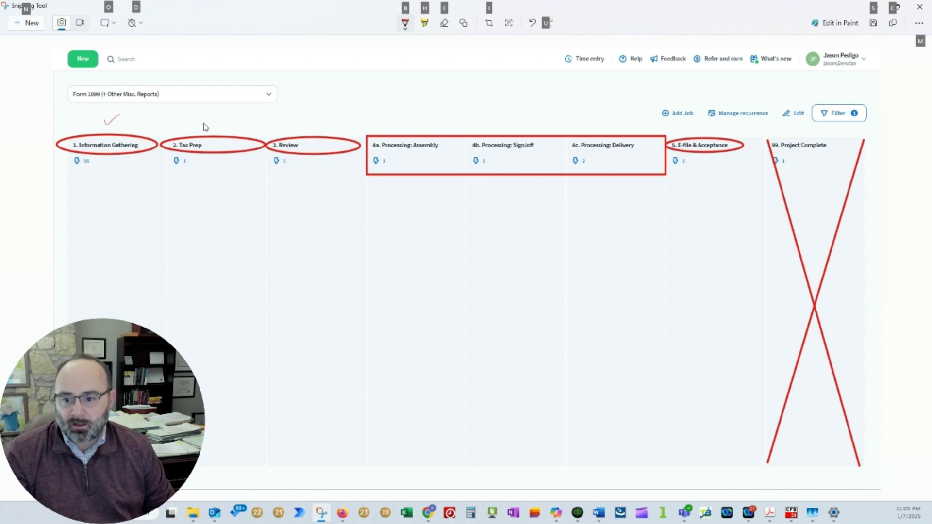
pyautogui.moveTo(203, 124); pyautogui.dragTo(233, 118)
pyautogui.moveTo(316, 123); pyautogui.dragTo(369, 121)
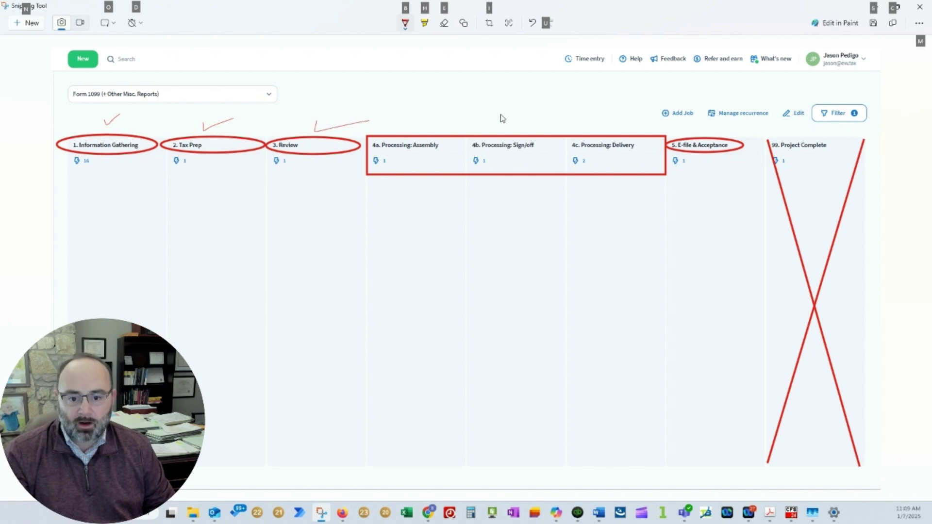
pyautogui.moveTo(498, 115); pyautogui.dragTo(574, 111)
pyautogui.moveTo(702, 122); pyautogui.dragTo(744, 123)
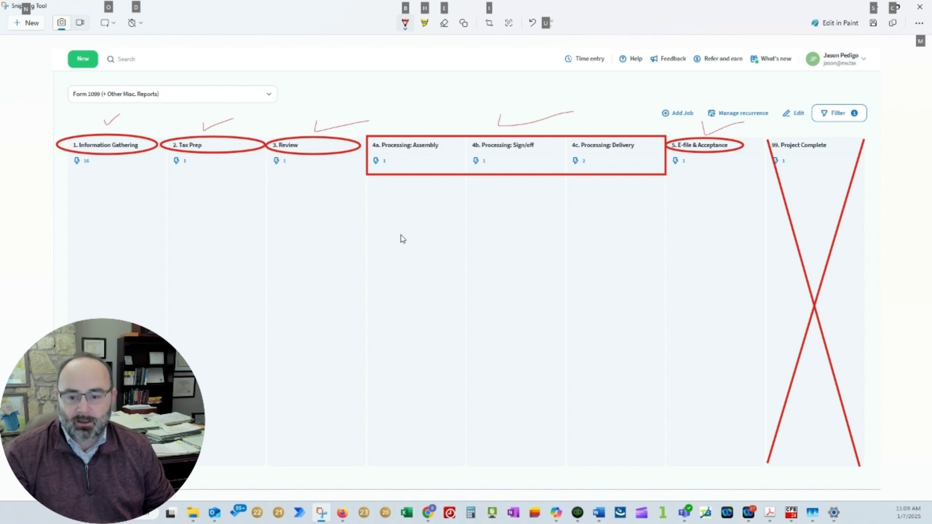
# Switch to TaxDome's Insights dashboard and set the jobs' approaching deadline to In a week and no activity to Over 1 month.
pyautogui.hotkey('alt', 'Tab')
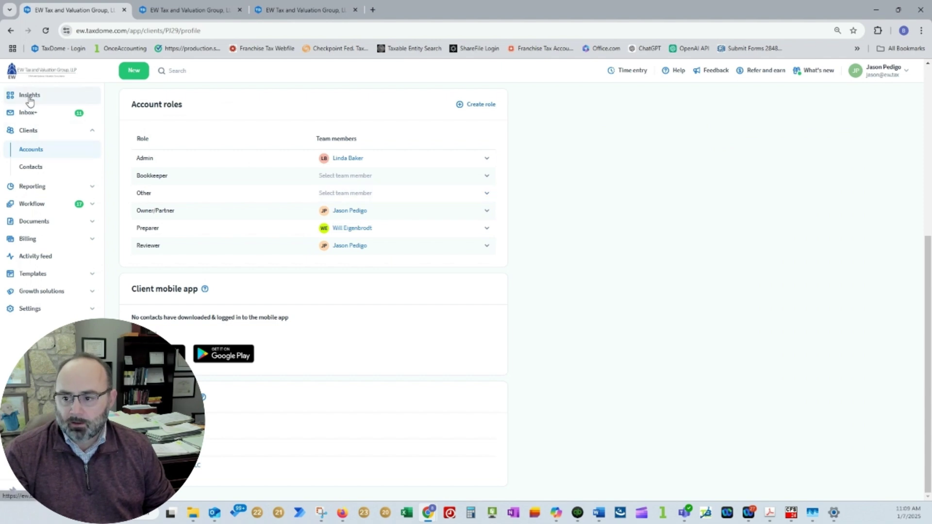
pyautogui.hotkey('ctrl', 'Tab')
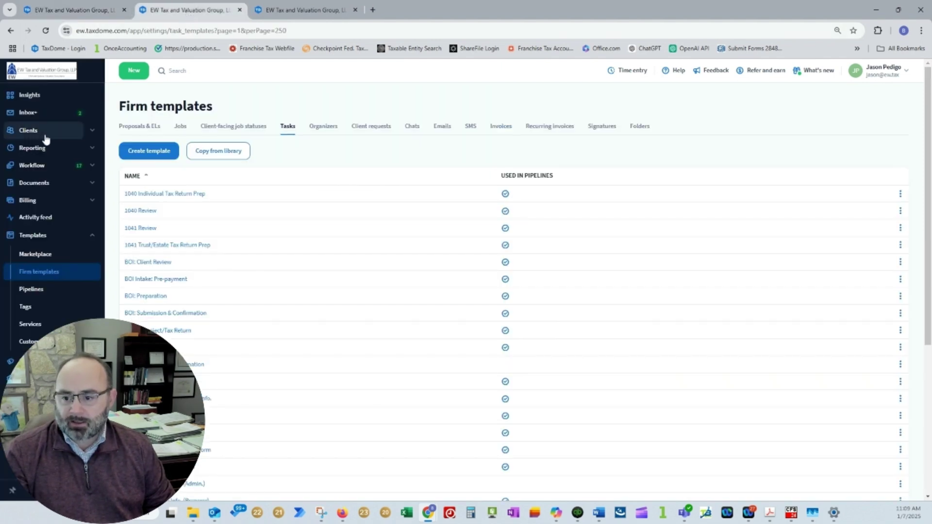
pyautogui.click(29, 95)
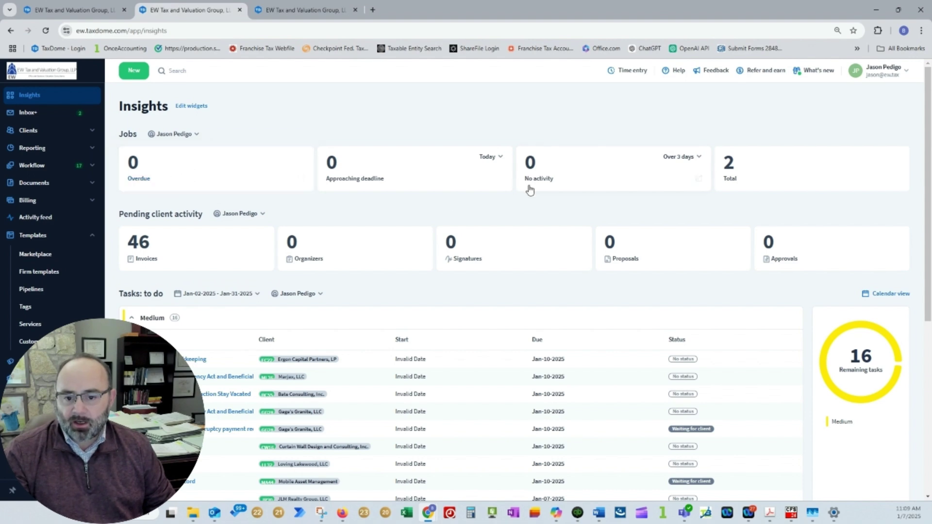
pyautogui.click(488, 157)
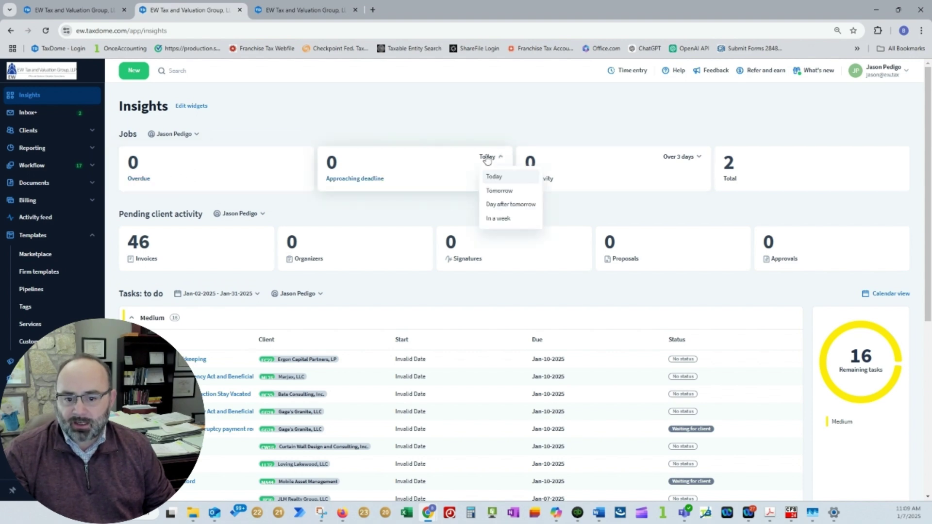
pyautogui.click(498, 218)
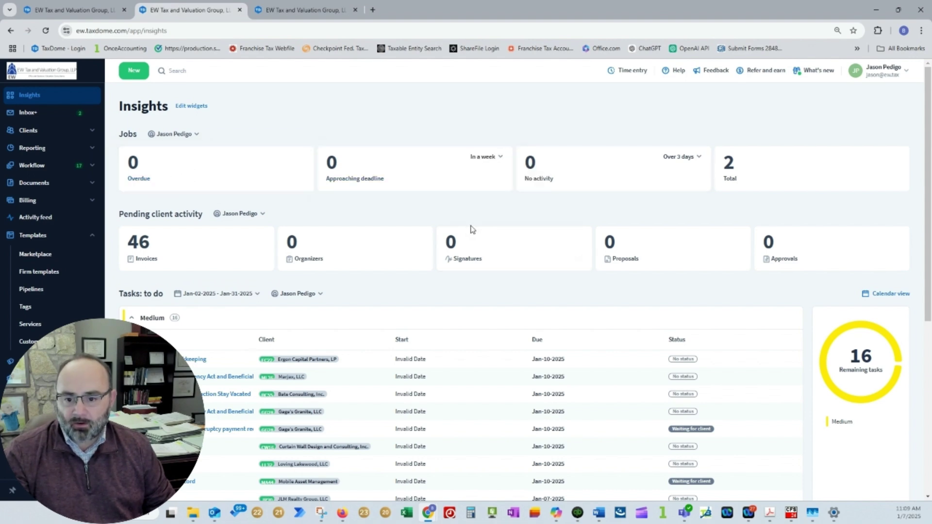
pyautogui.click(688, 162)
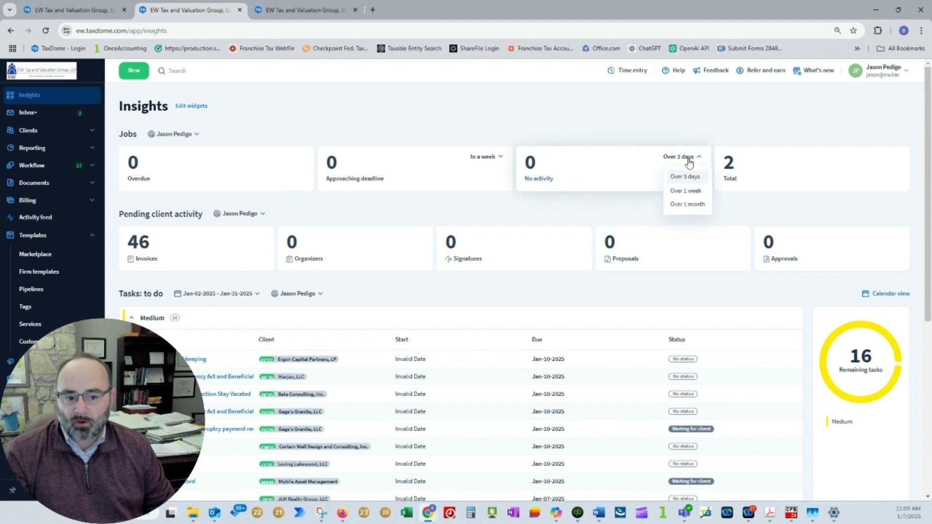
pyautogui.click(686, 205)
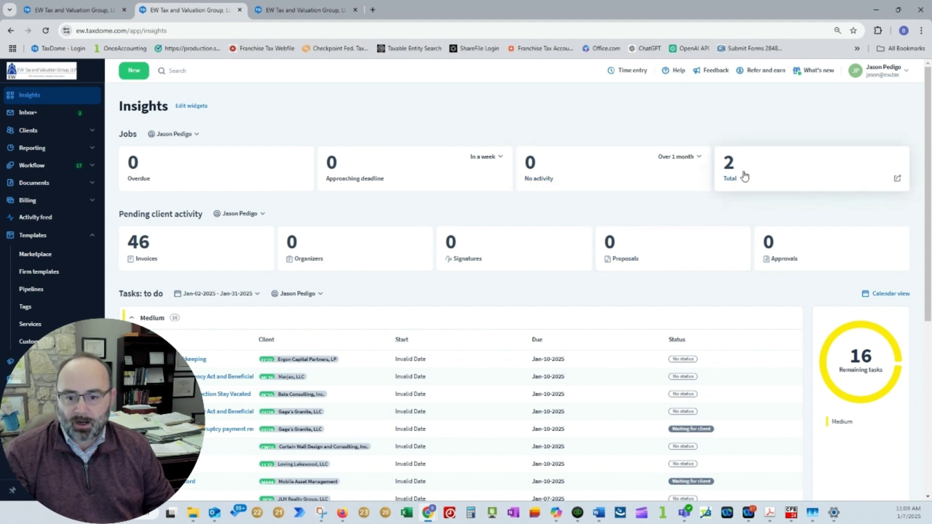
# Open the full list of in-progress jobs behind the Insights total.
pyautogui.click(758, 181)
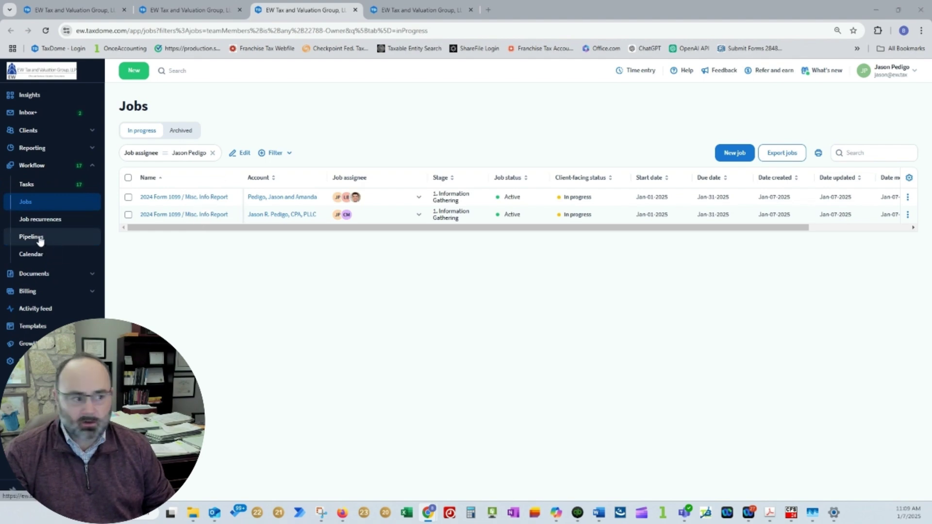
pyautogui.hotkey('alt', 'Tab')
pyautogui.hotkey('alt', 'Tab')
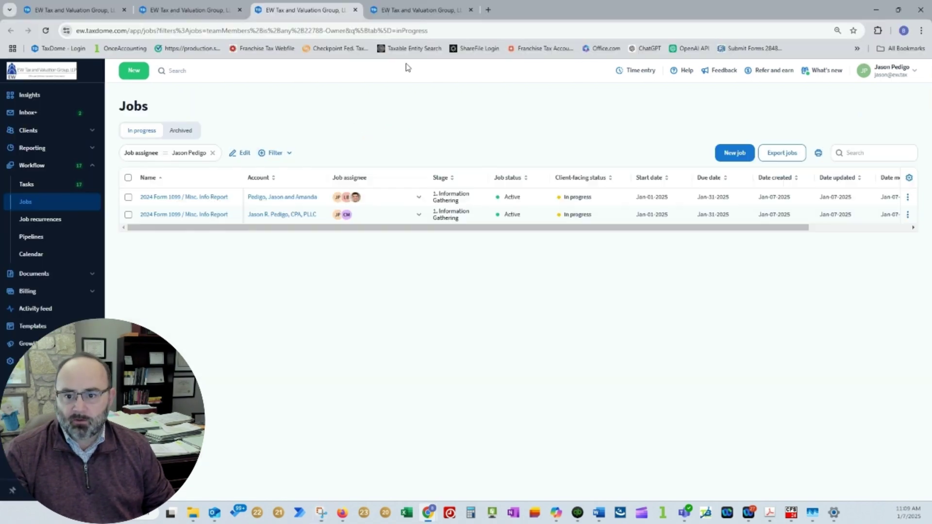
# Open the Form 1099 (+ Other Misc. Reports) pipeline and compare its Information Gathering jobs with the annotated stages in Snipping Tool.
pyautogui.click(26, 237)
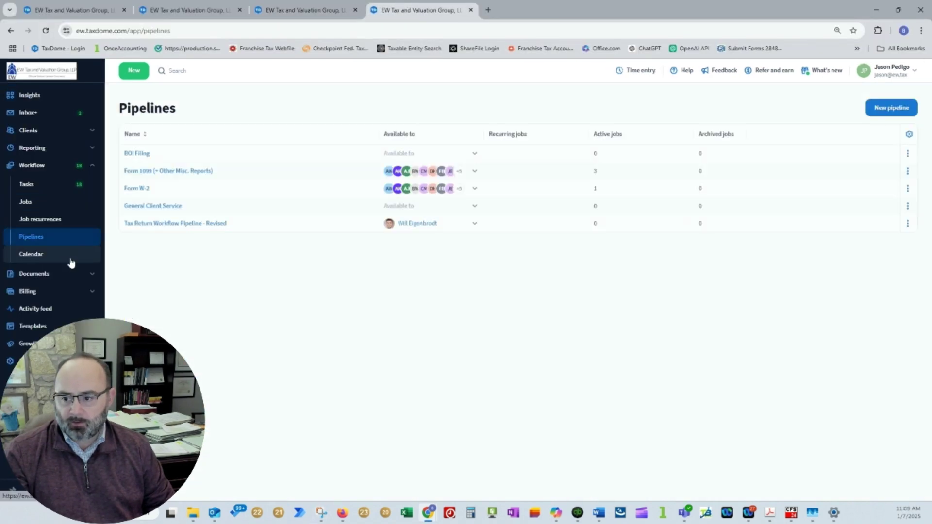
pyautogui.click(199, 173)
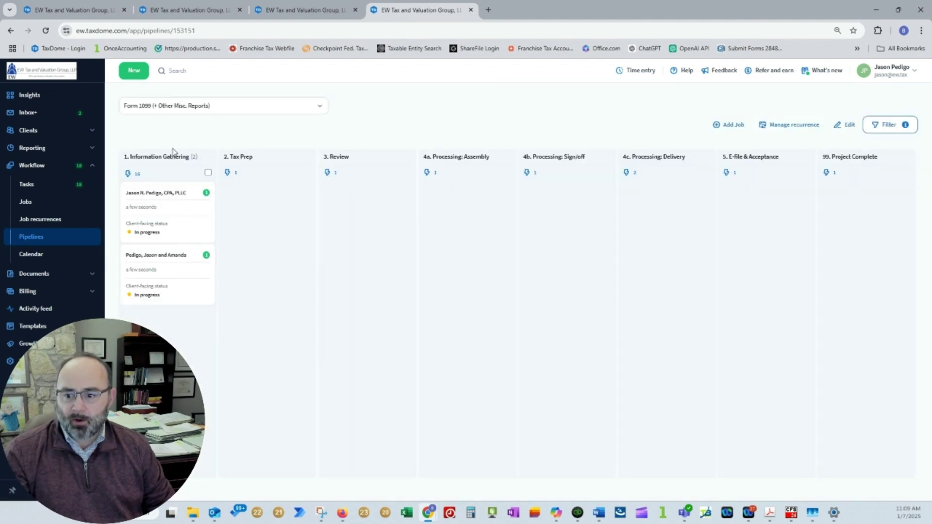
pyautogui.hotkey('alt', 'Tab')
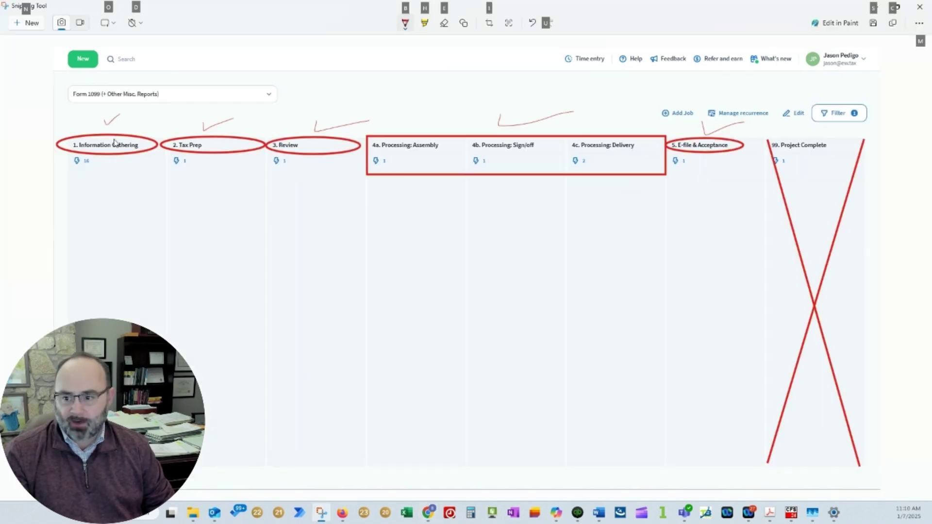
pyautogui.hotkey('alt', 'Tab')
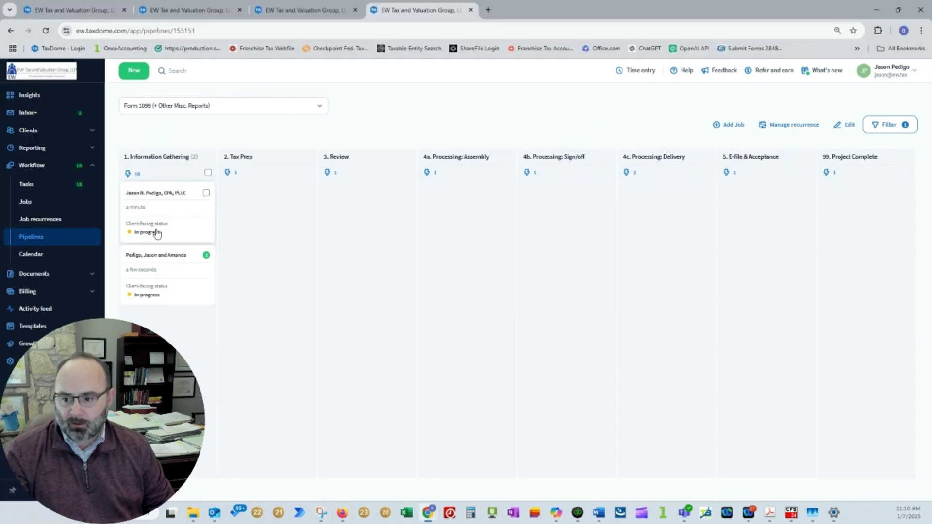
# Back in TaxDome, review the Insights job widgets and the Inbox+ to-do notifications.
pyautogui.click(78, 16)
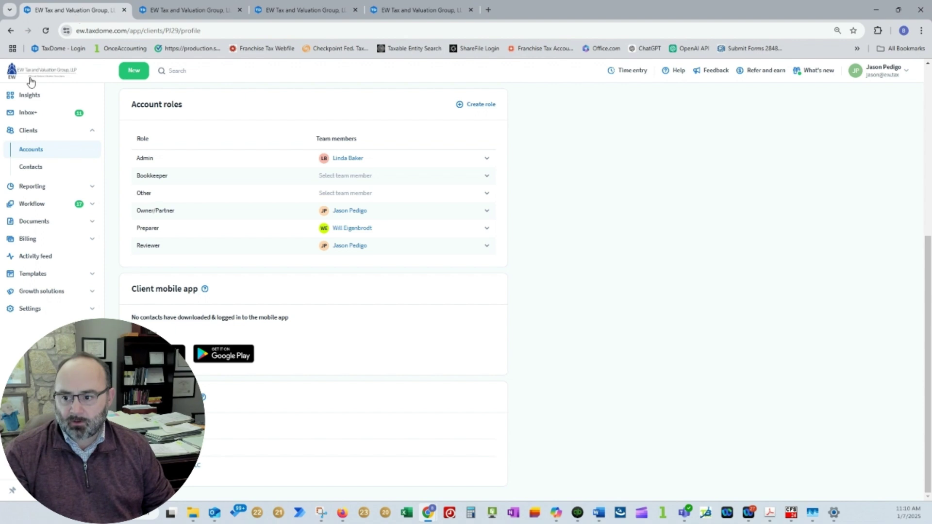
pyautogui.click(34, 96)
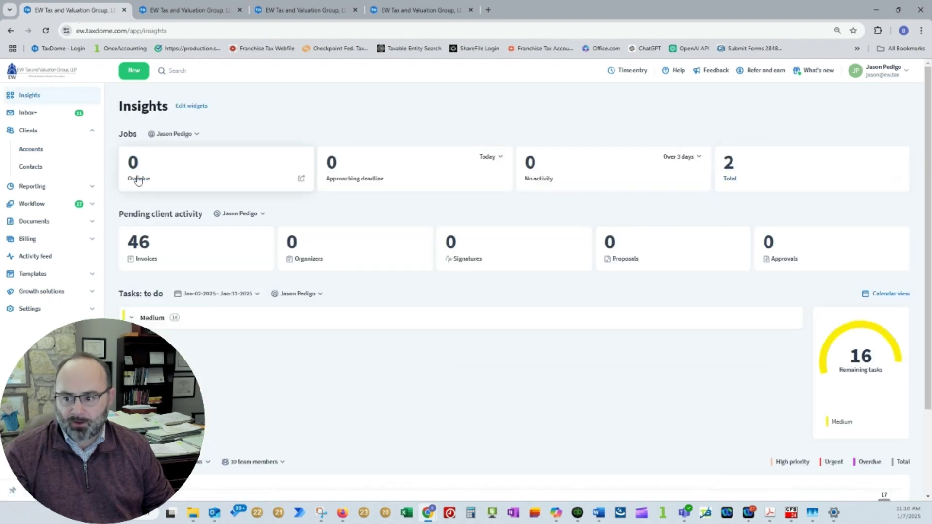
pyautogui.click(27, 116)
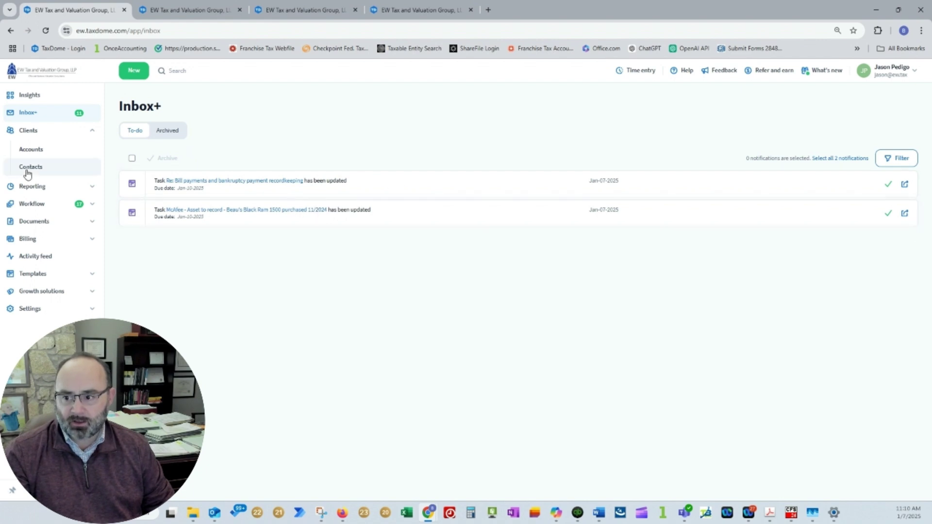
pyautogui.click(173, 14)
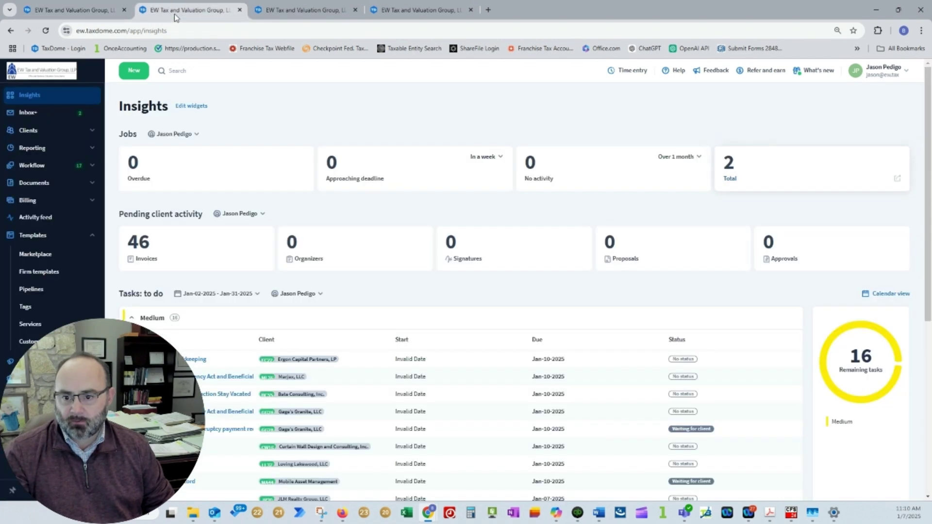
# From the in-progress jobs list, inspect the PLLC account's 2024 Form 1099 / Misc. Info Report job and its Gather Necessary Info. (Preparer) task.
pyautogui.click(313, 10)
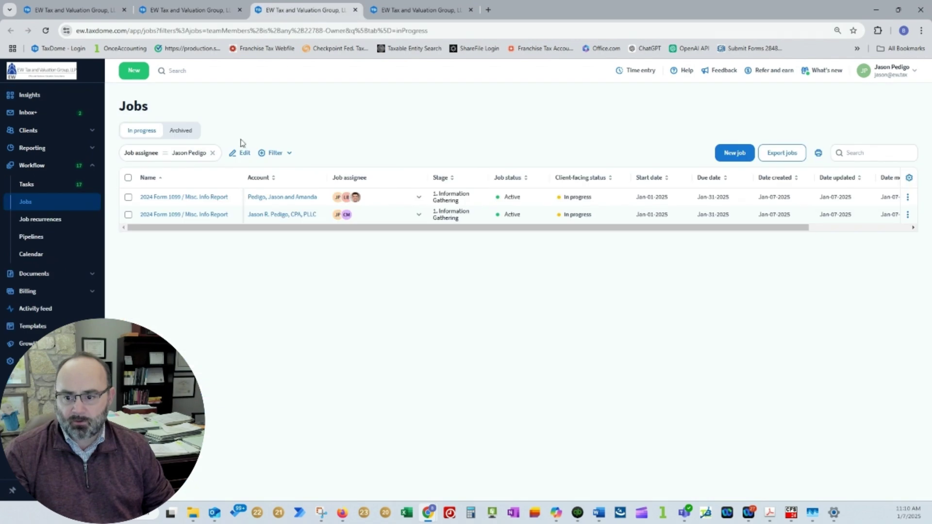
pyautogui.click(184, 215)
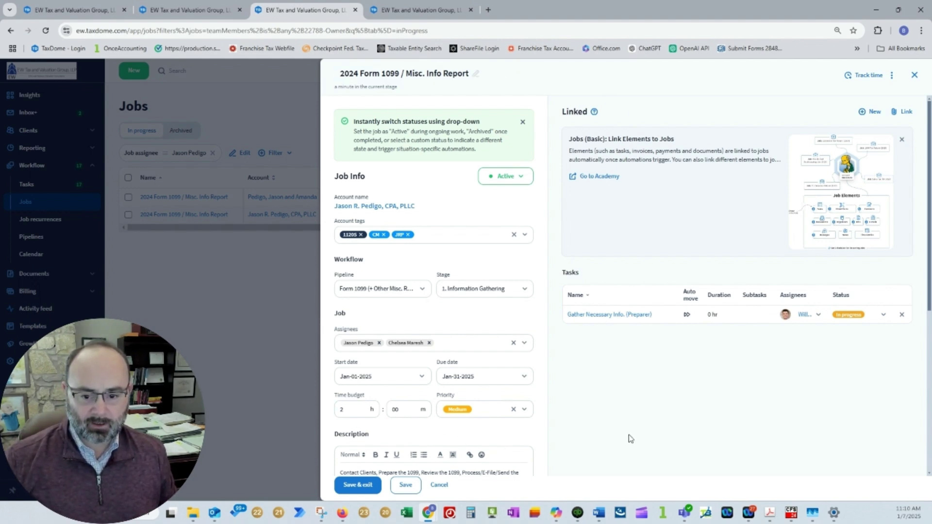
pyautogui.click(524, 292)
pyautogui.click(524, 291)
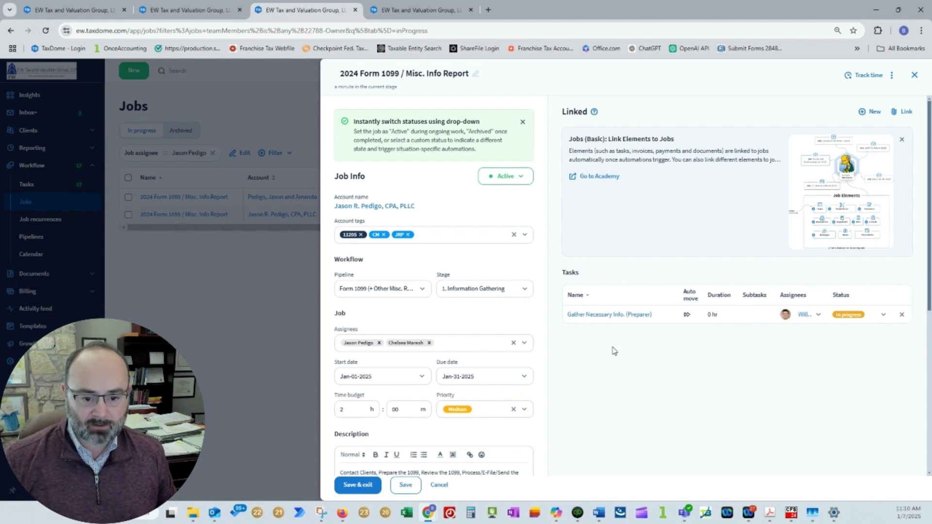
pyautogui.click(606, 315)
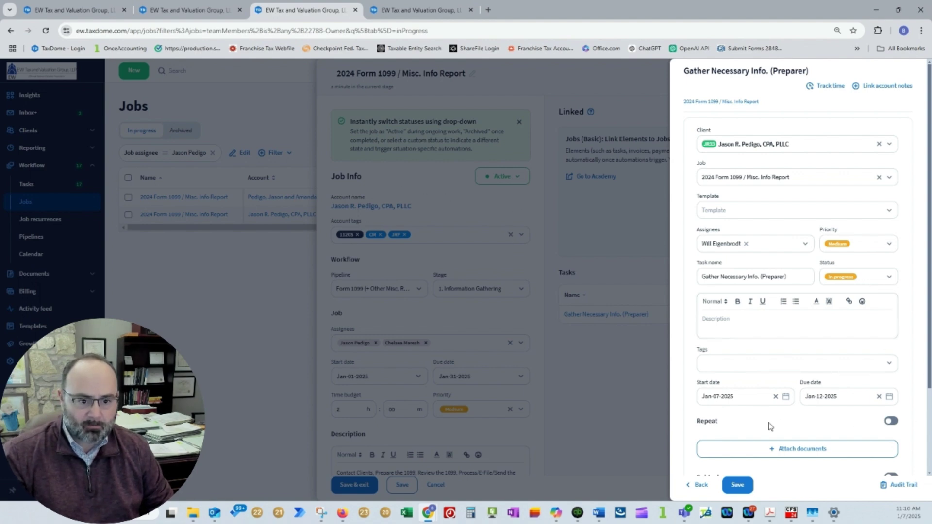
pyautogui.click(609, 101)
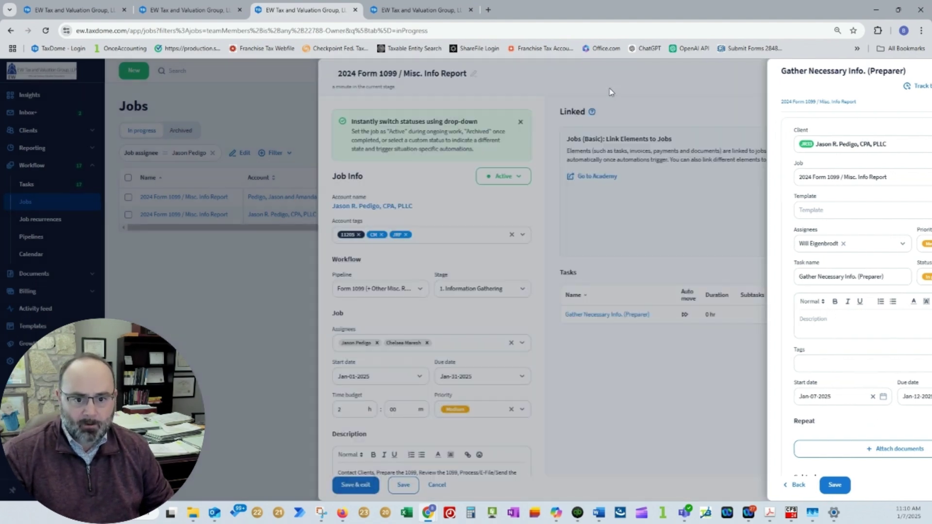
# Open the workflow's pending task list and set its task assignees view to All tasks.
pyautogui.click(171, 11)
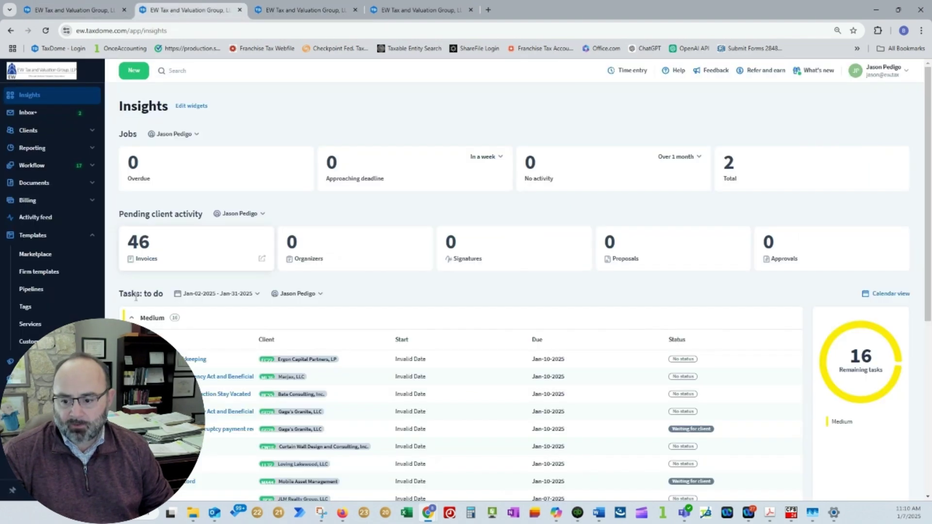
pyautogui.click(163, 253)
pyautogui.click(355, 10)
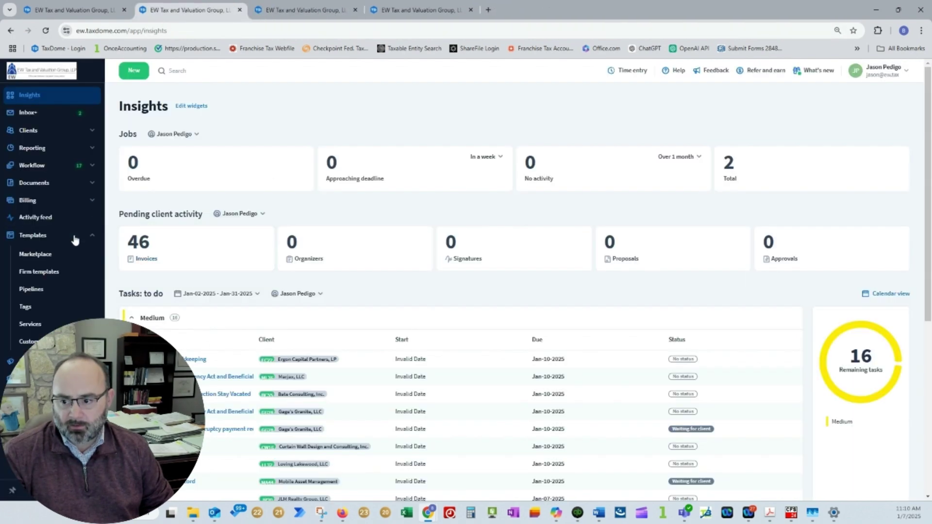
pyautogui.click(31, 165)
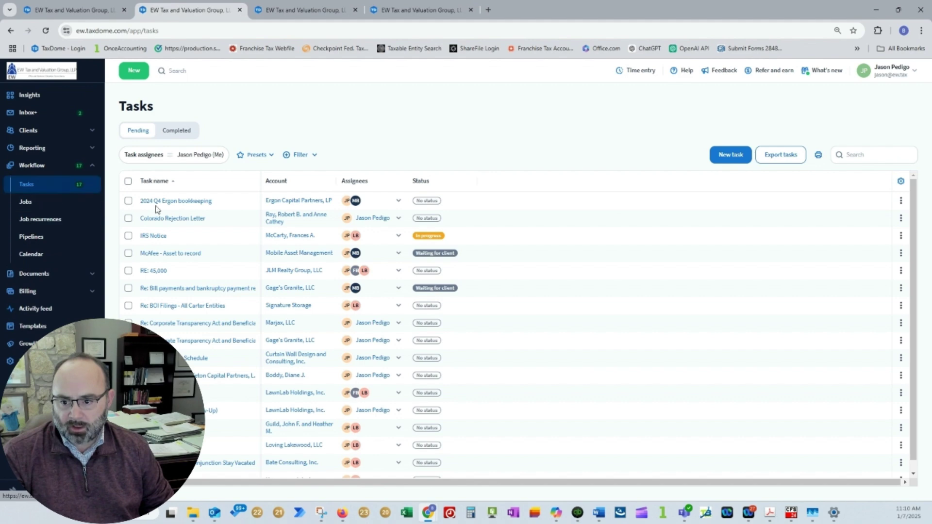
pyautogui.click(187, 156)
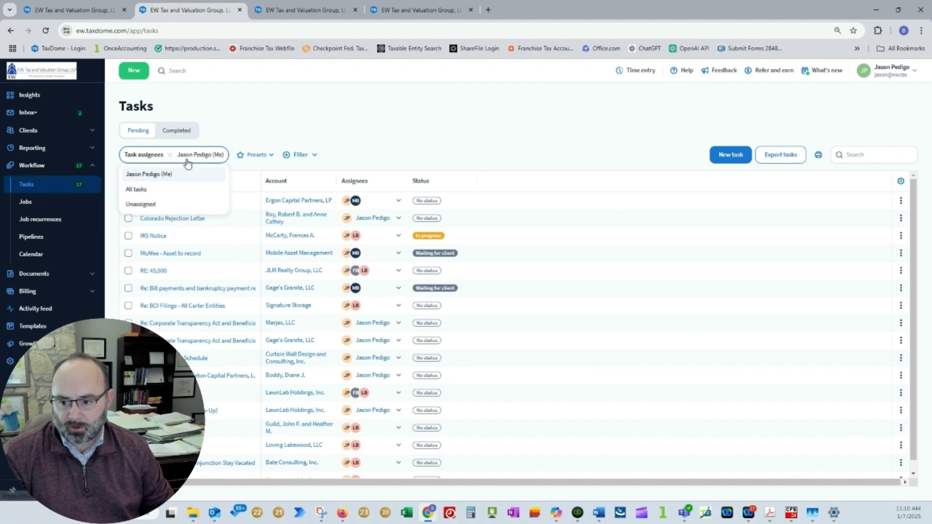
pyautogui.click(154, 193)
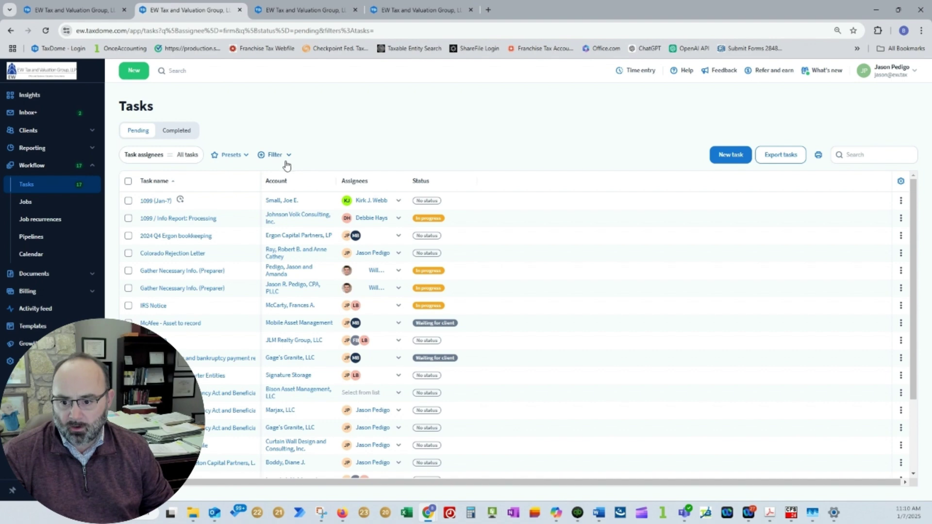
# Filter the pending tasks by task assignee, choosing the team member who is the account's preparer.
pyautogui.click(283, 158)
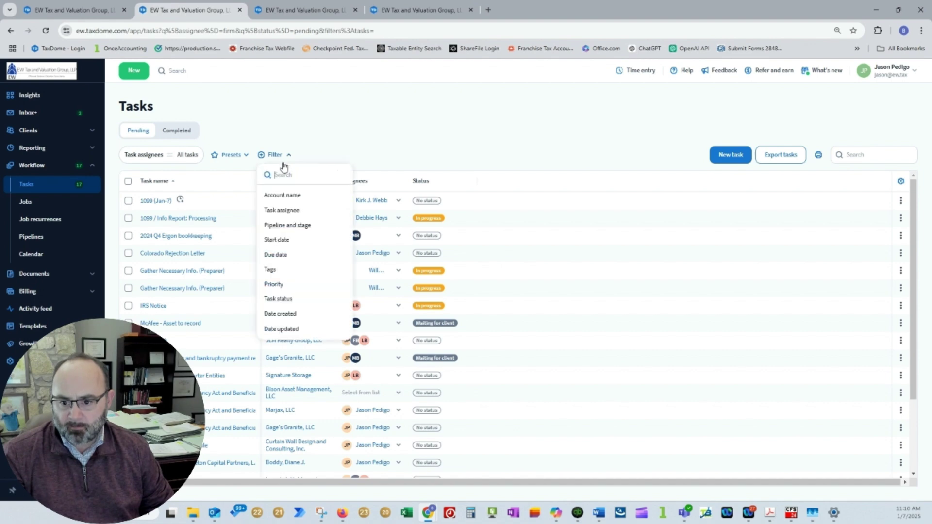
pyautogui.click(291, 216)
pyautogui.scroll(-2, 233, 265)
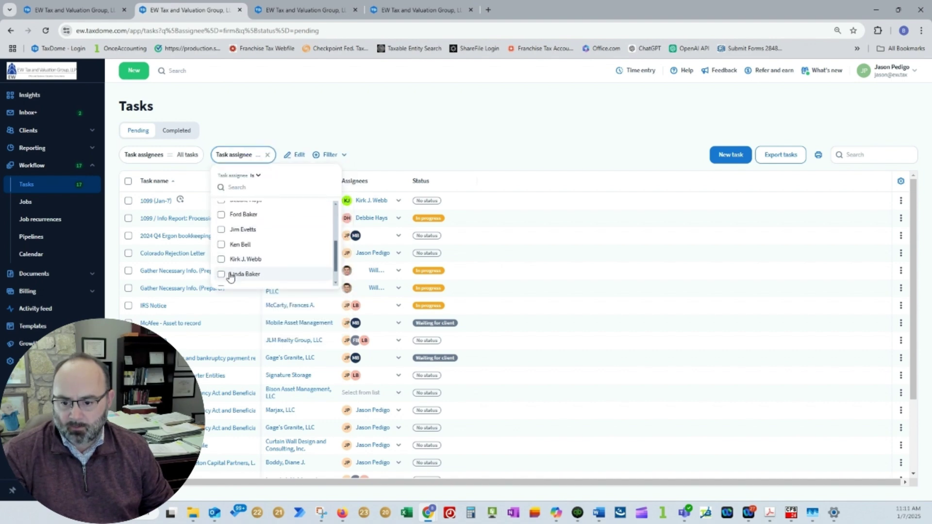
pyautogui.scroll(-1, 231, 278)
pyautogui.click(227, 279)
pyautogui.moveTo(429, 139); pyautogui.dragTo(437, 129)
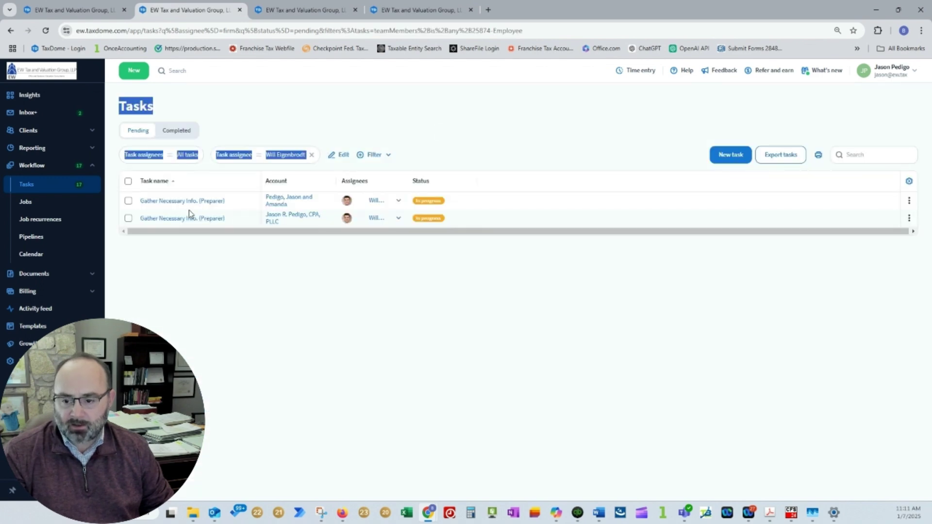
# Examine the medium-priority to-do tasks and the team members' workload chart on the Insights dashboard.
pyautogui.click(78, 12)
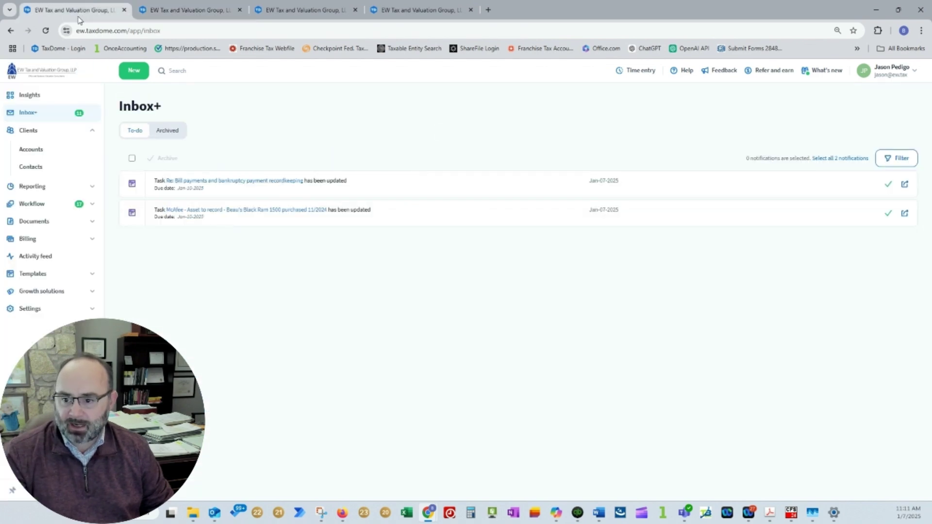
pyautogui.click(28, 95)
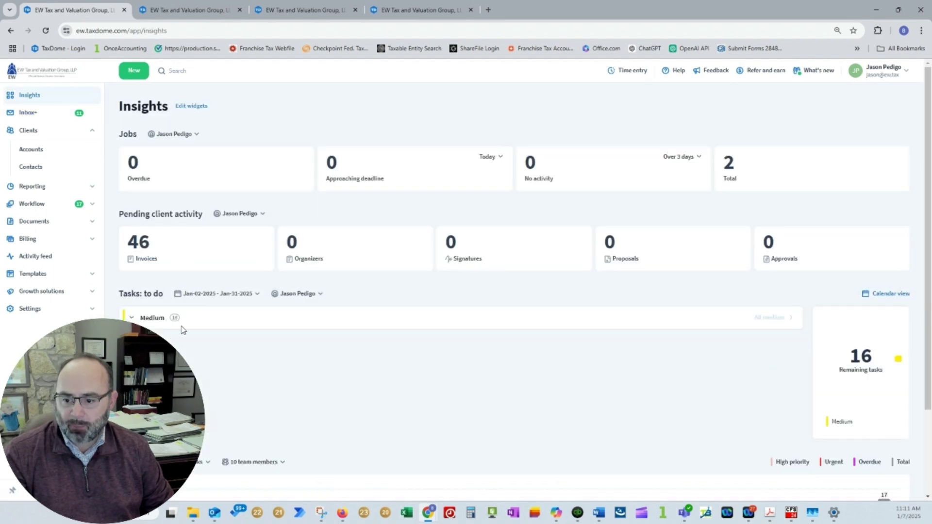
pyautogui.scroll(-5, 218, 410)
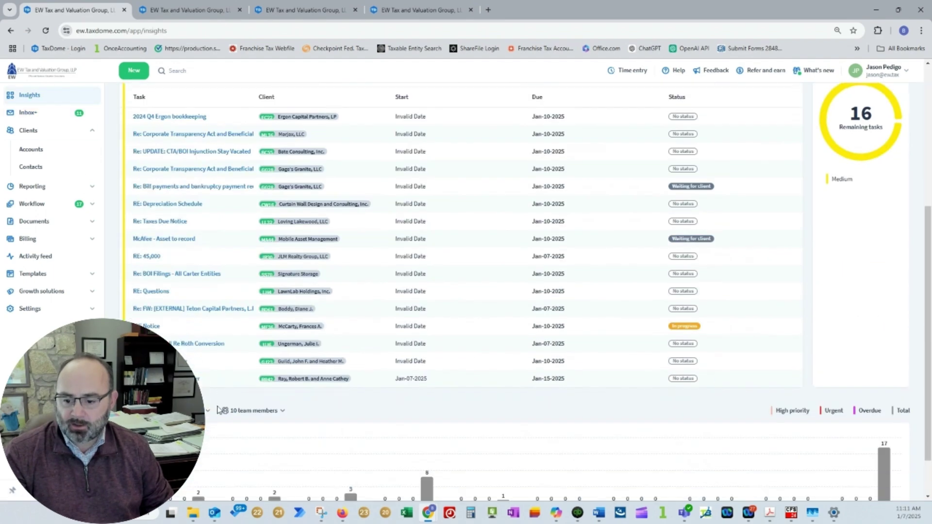
pyautogui.scroll(2, 212, 365)
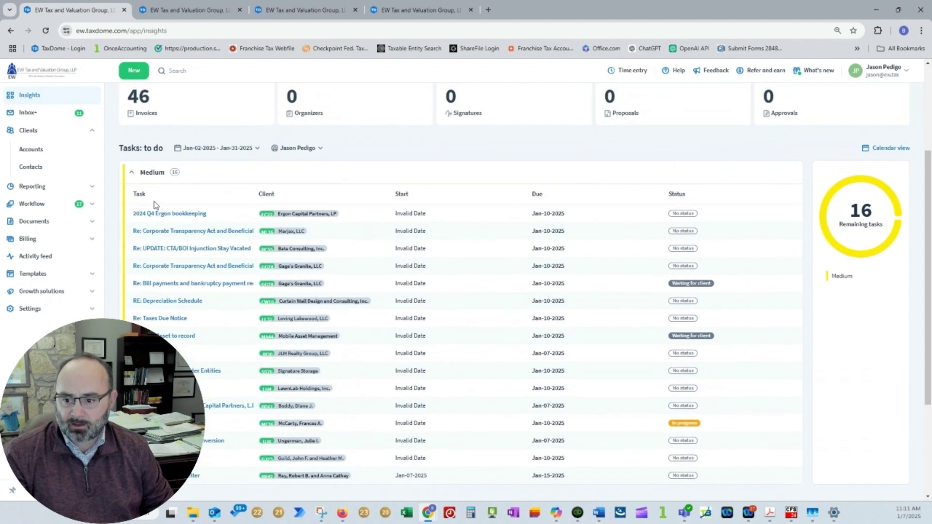
pyautogui.click(144, 173)
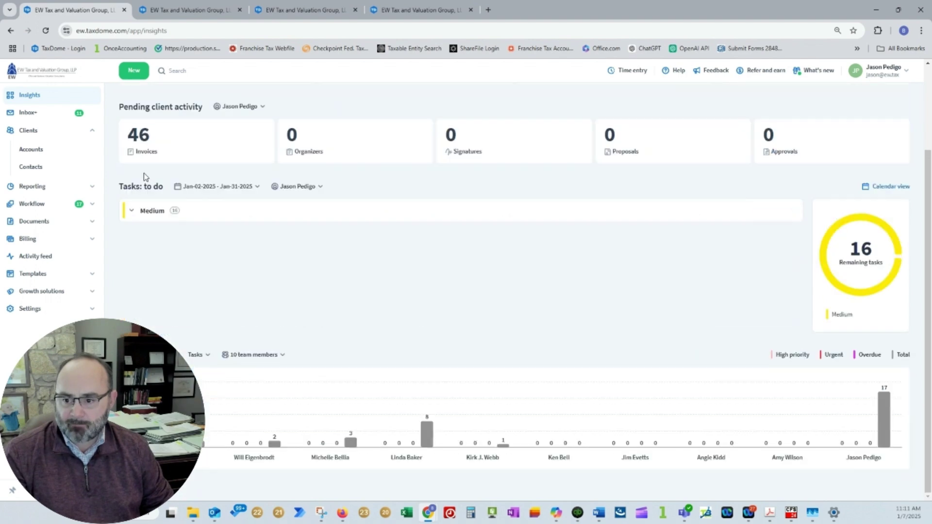
pyautogui.click(182, 18)
pyautogui.click(76, 10)
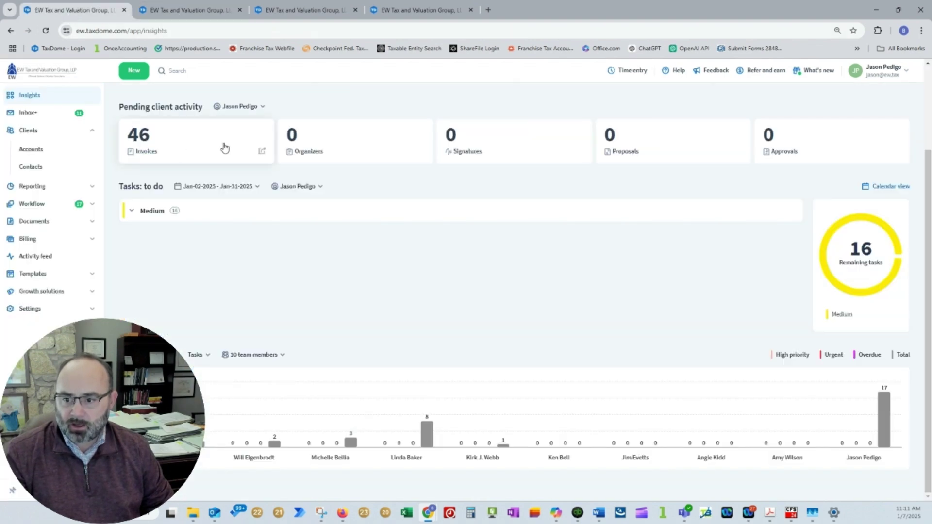
pyautogui.scroll(2, 646, 228)
pyautogui.scroll(1, 646, 228)
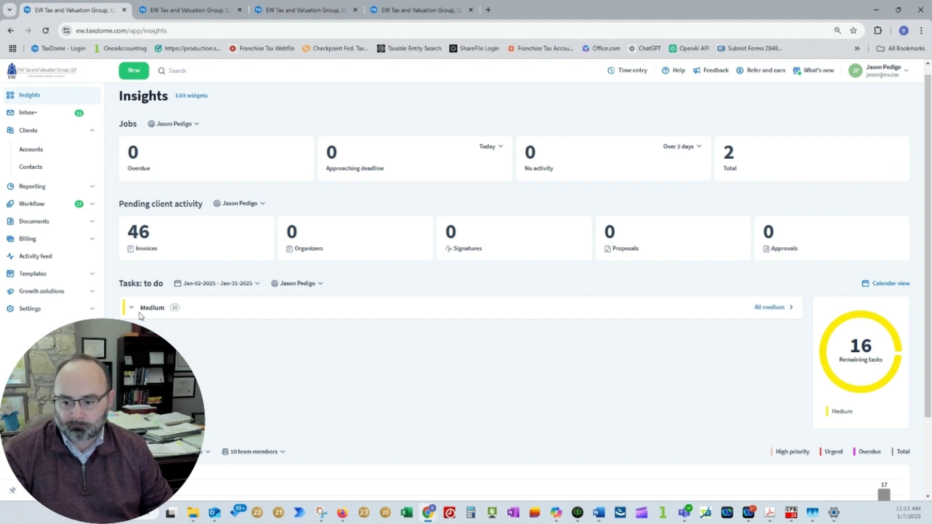
# Inspect the PLLC account's Gather Necessary Info. (Preparer) task in the filtered task list and close it.
pyautogui.hotkey('ctrl', 'Tab')
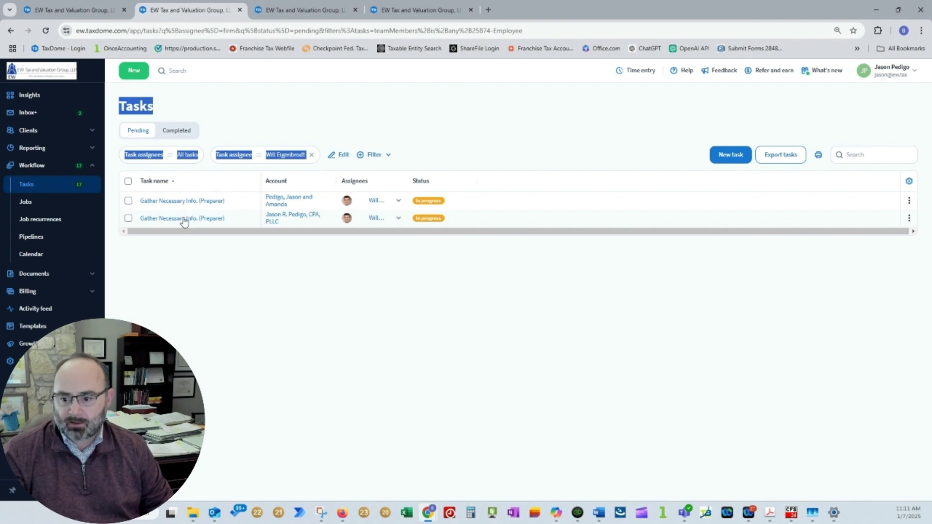
pyautogui.click(178, 219)
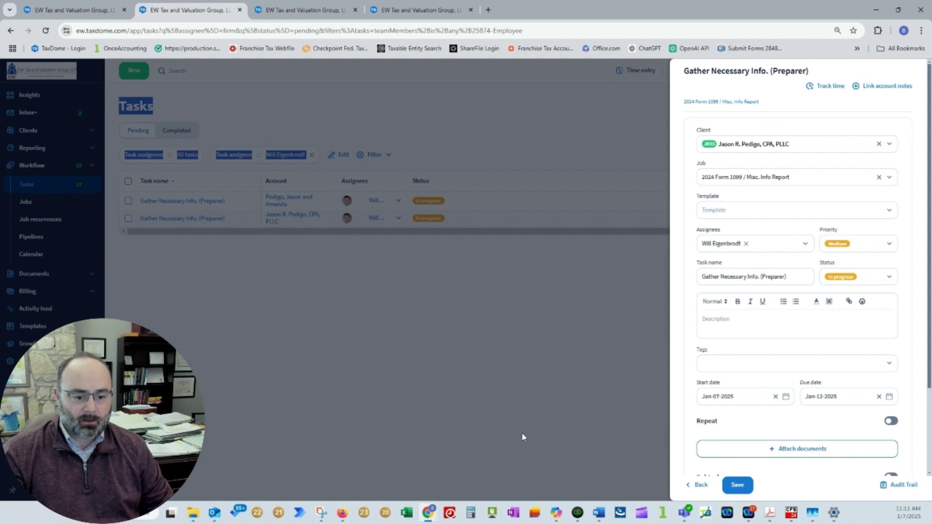
pyautogui.click(138, 75)
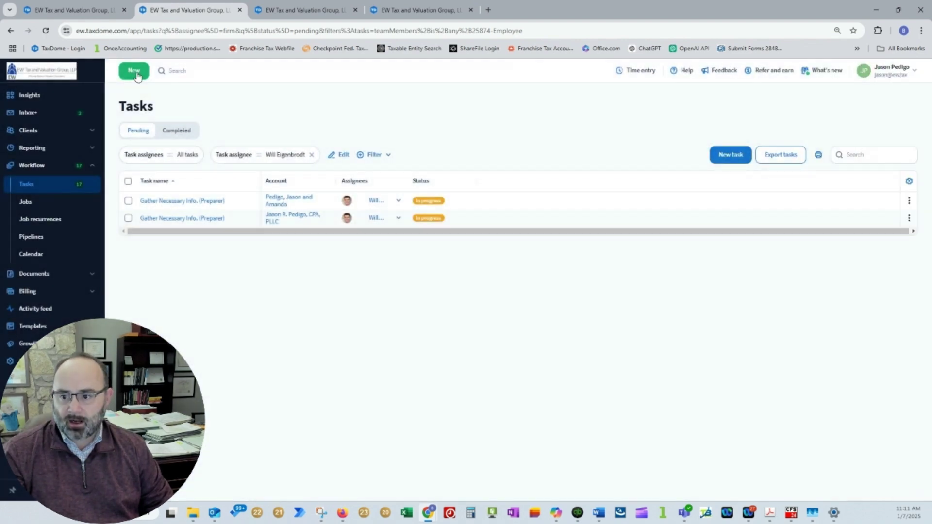
# Look over the item types available for creation and return to the Insights dashboard.
pyautogui.click(134, 71)
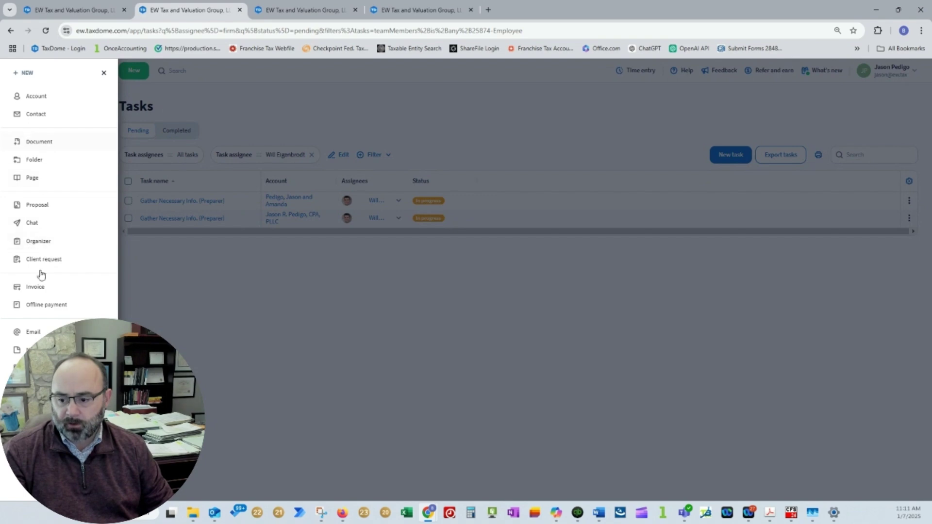
pyautogui.click(237, 385)
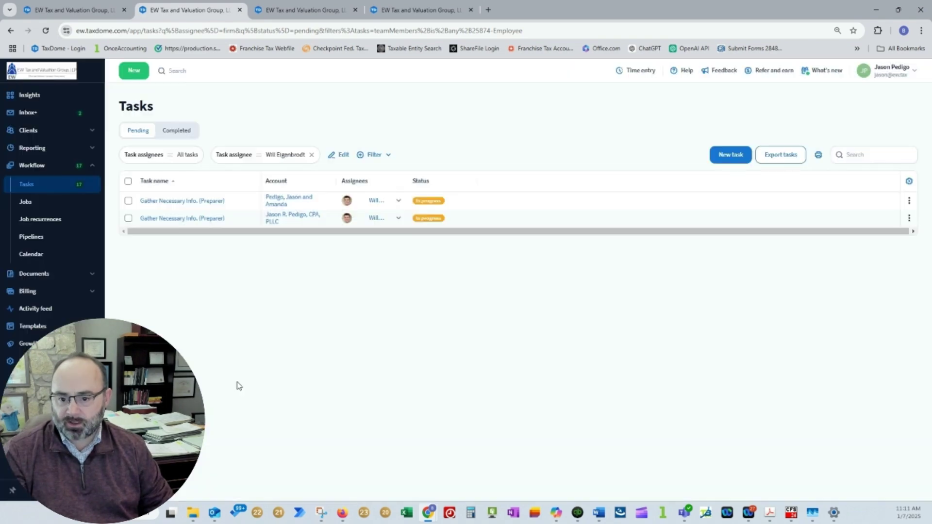
pyautogui.click(581, 518)
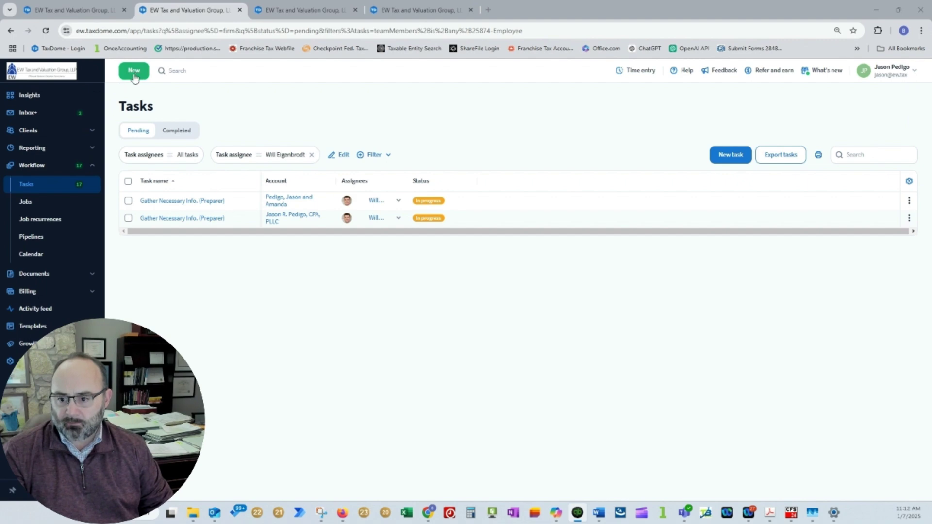
pyautogui.click(66, 14)
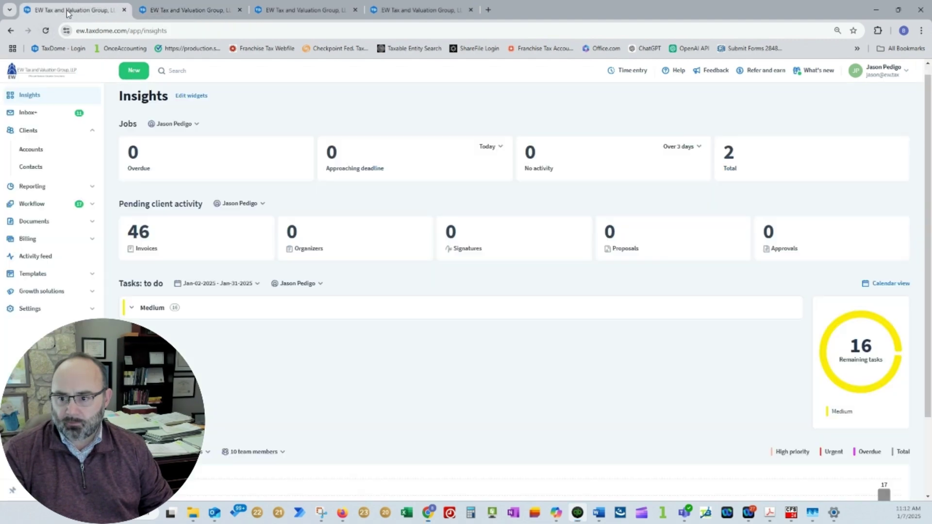
# Look over the item types that can be created and linked from the PLLC account's Form 1099 job, then close the job.
pyautogui.click(284, 11)
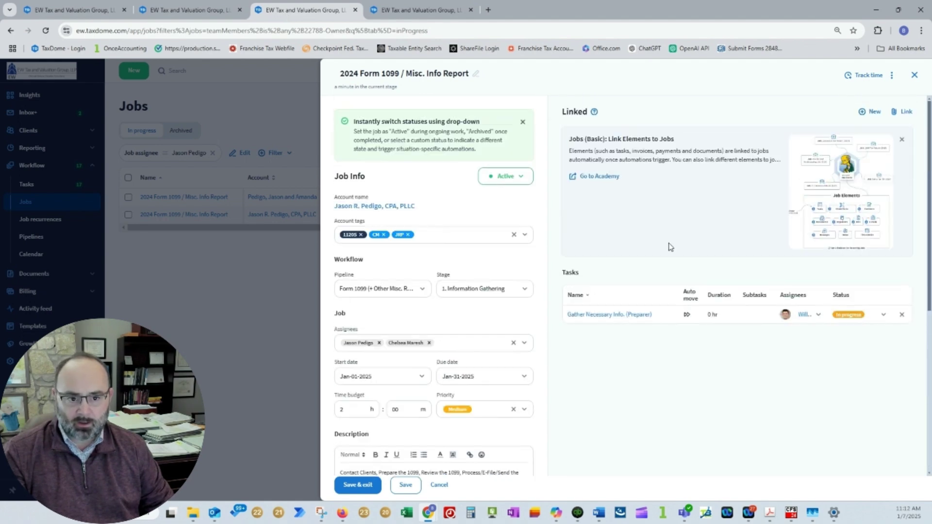
pyautogui.click(867, 114)
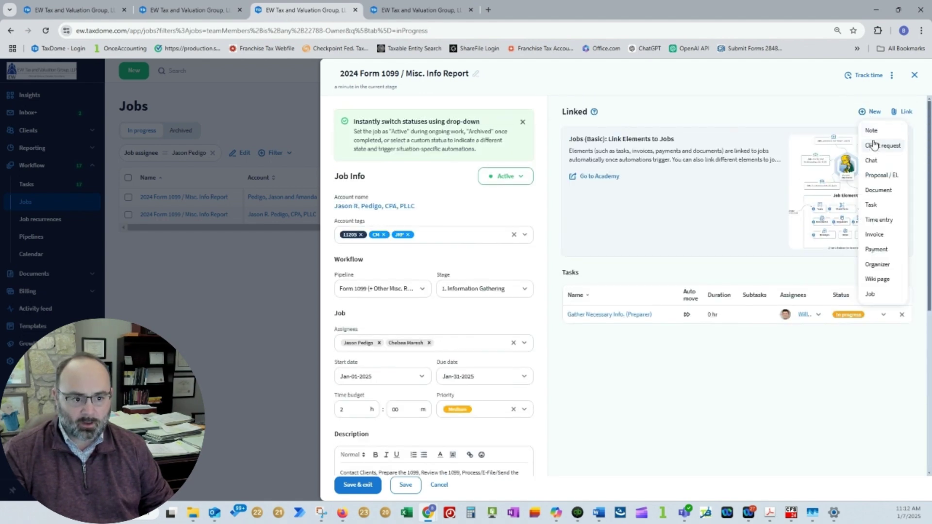
pyautogui.click(574, 113)
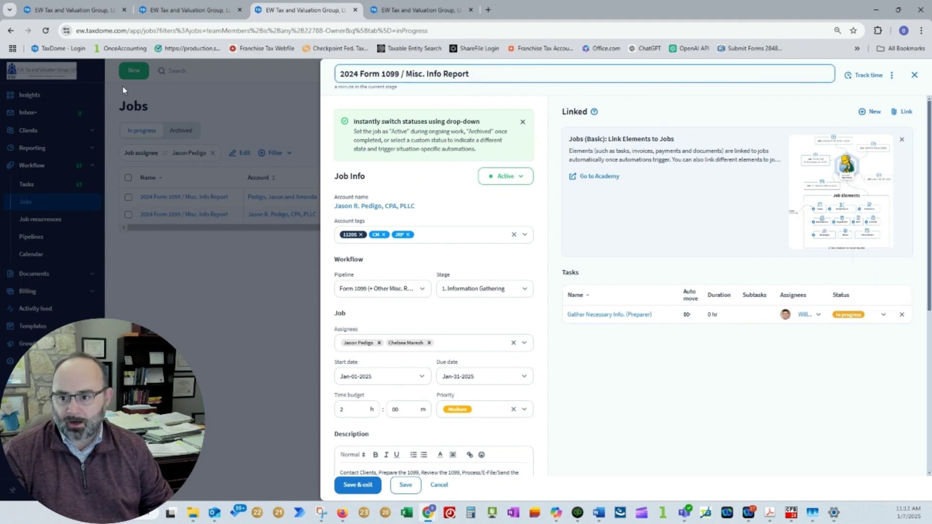
pyautogui.click(250, 80)
# Open a blank client request from the jobs list to inspect its fields, and close it without sending.
pyautogui.click(134, 70)
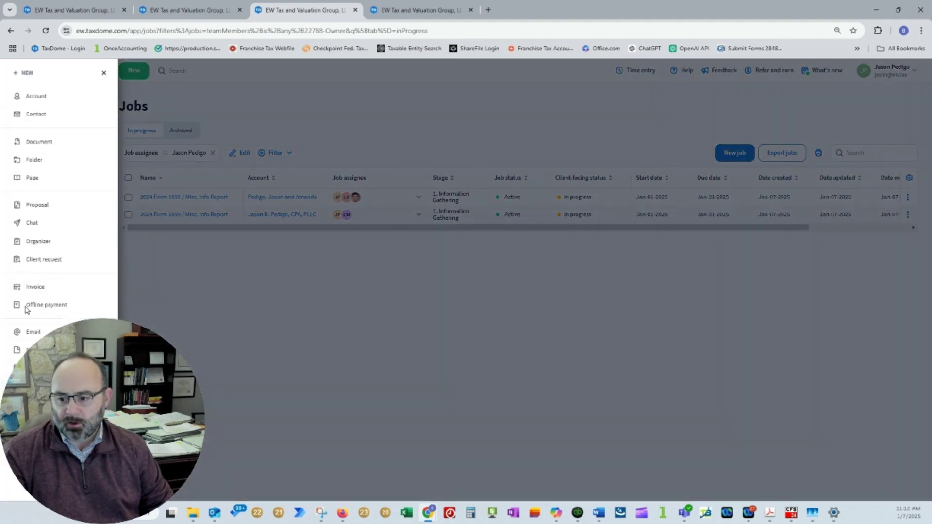
pyautogui.click(36, 260)
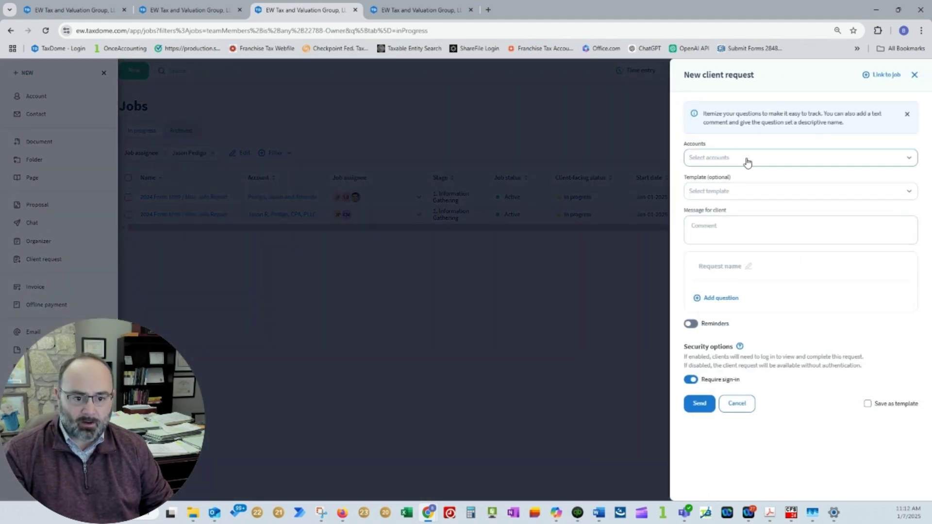
pyautogui.click(914, 74)
pyautogui.click(221, 266)
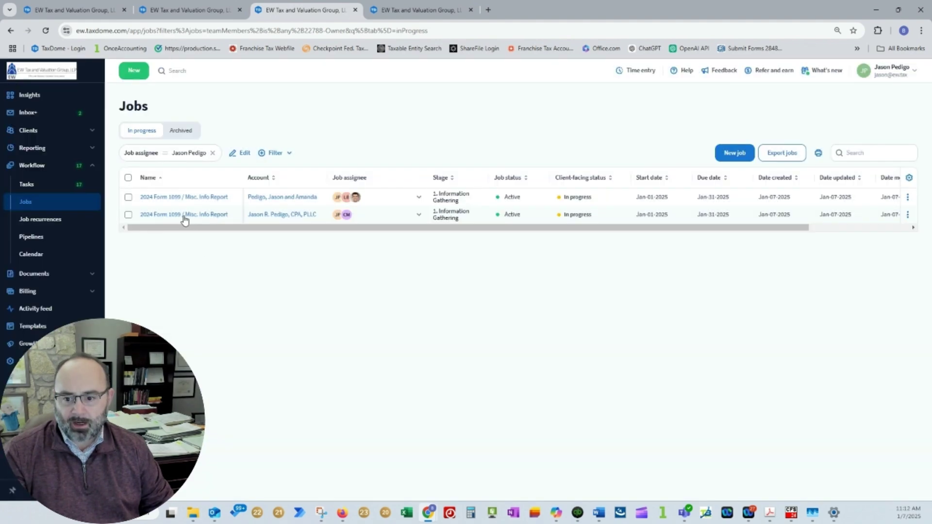
# Open a linked client request from the PLLC account's Form 1099 job to check its account field, and close both.
pyautogui.click(181, 218)
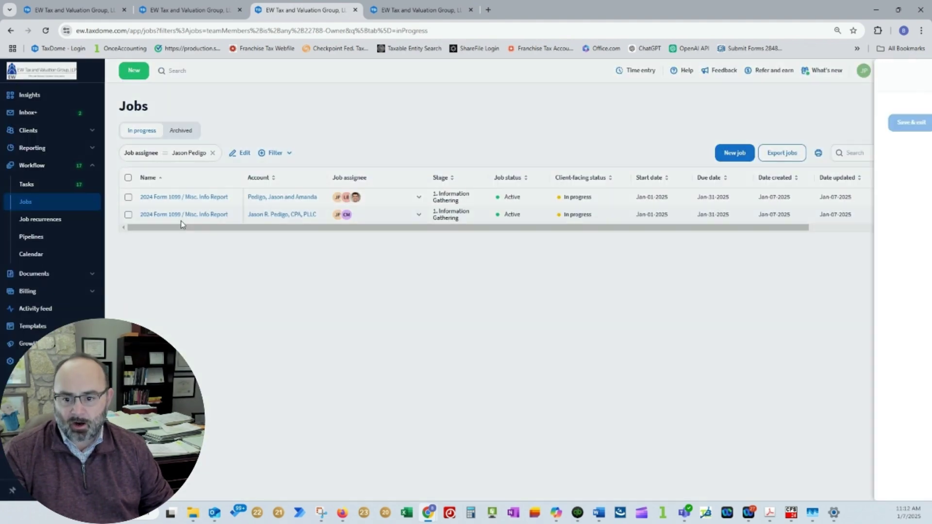
pyautogui.click(871, 113)
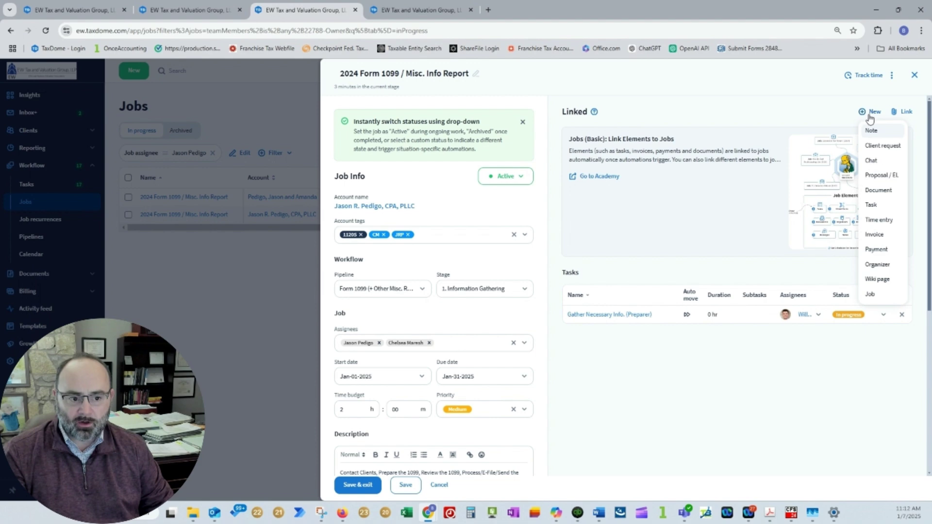
pyautogui.click(872, 146)
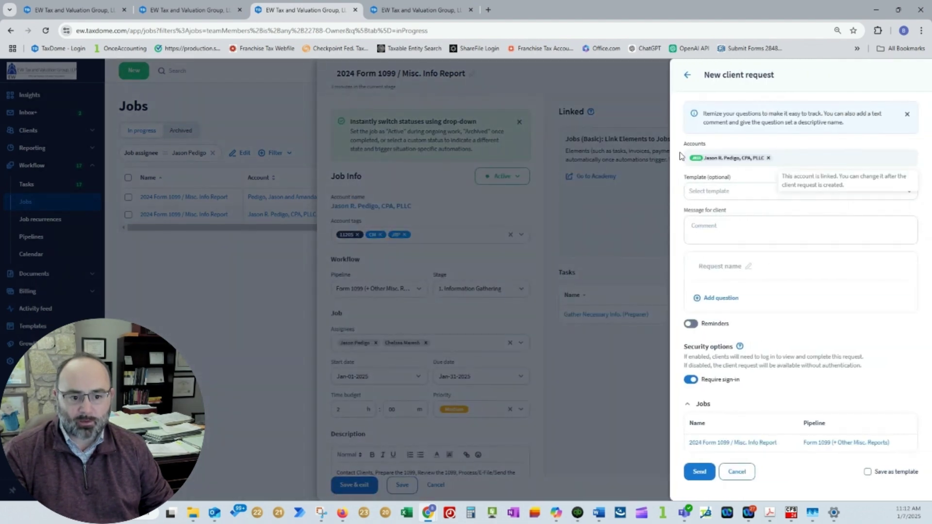
pyautogui.click(616, 86)
pyautogui.click(913, 83)
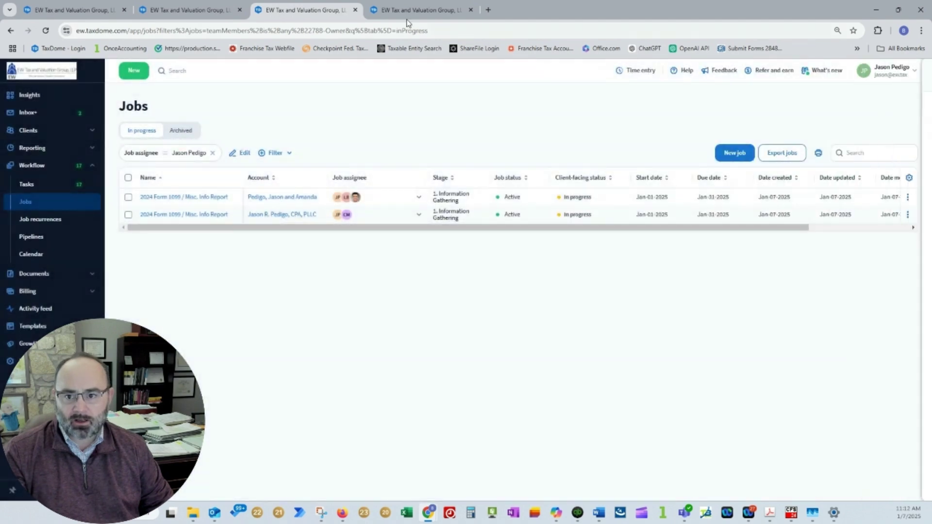
pyautogui.click(188, 14)
pyautogui.click(296, 13)
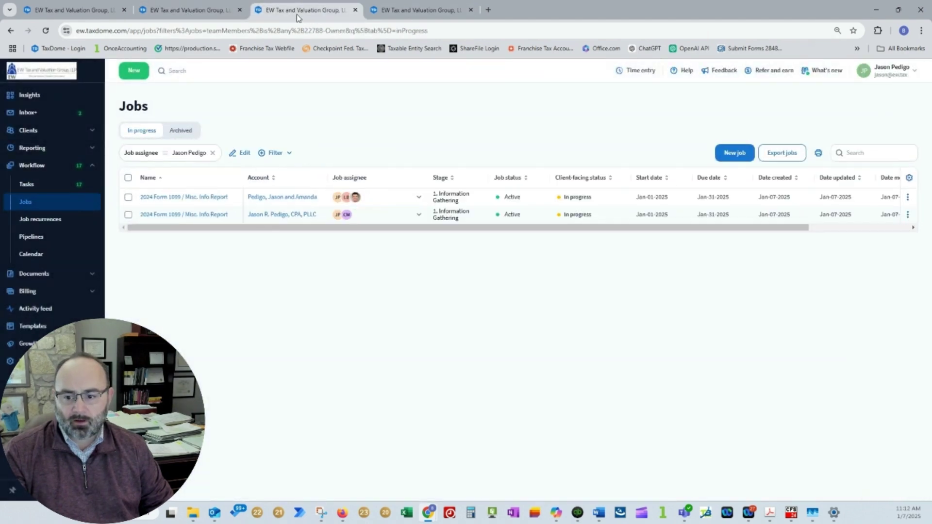
pyautogui.click(65, 14)
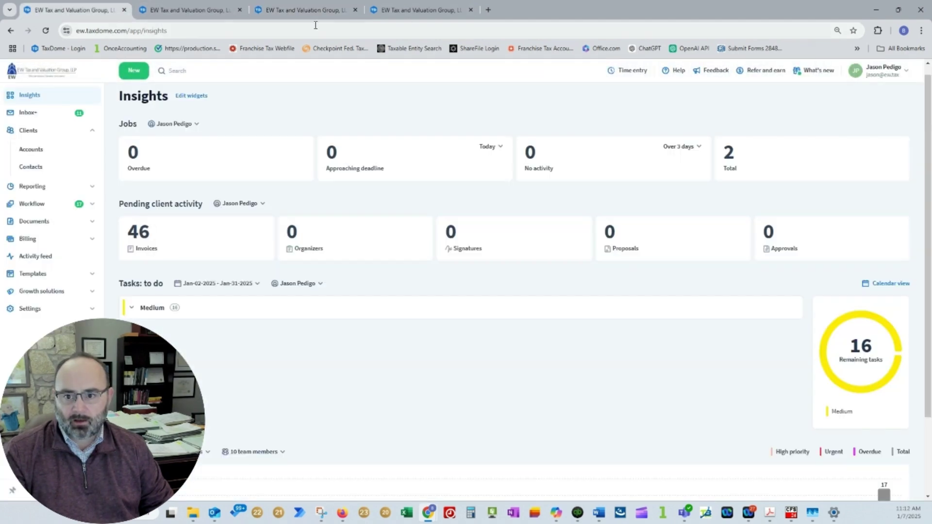
pyautogui.click(406, 14)
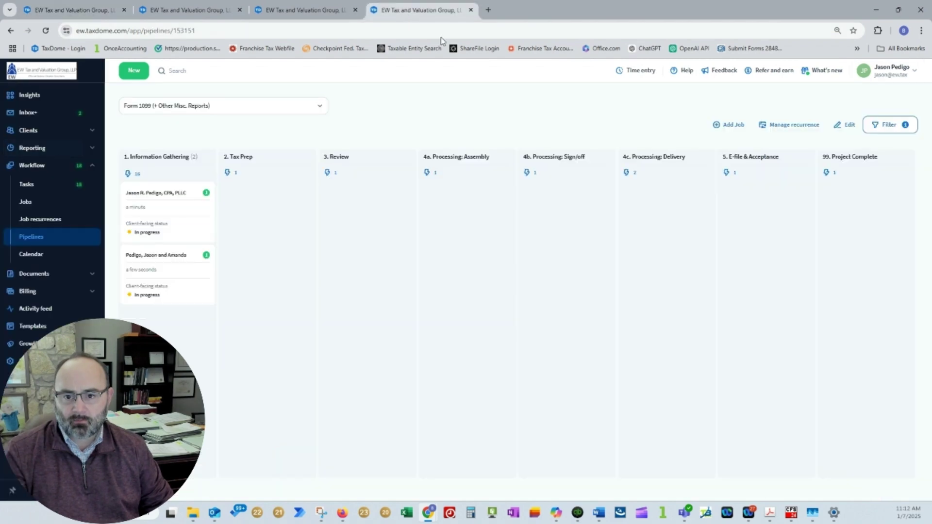
pyautogui.click(296, 12)
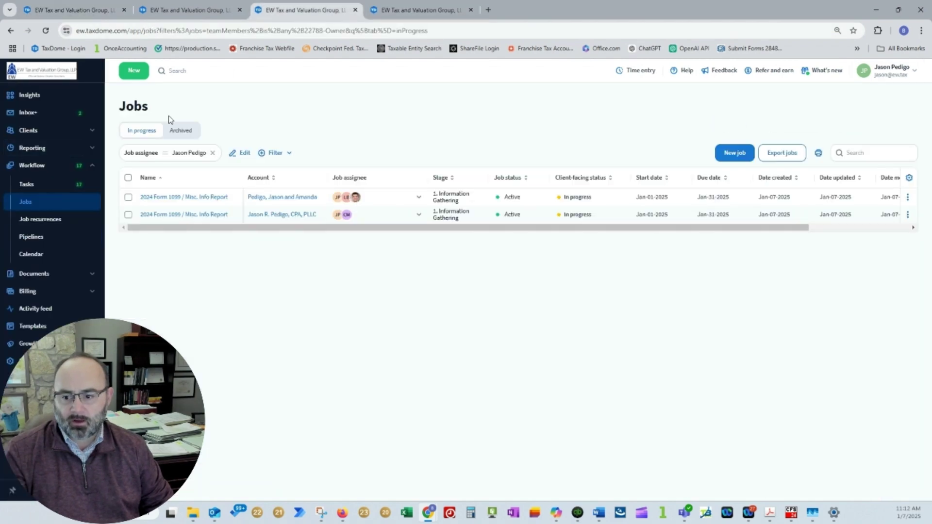
# Search the accounts by the owner's last name and open the PLLC account's info page.
pyautogui.click(199, 12)
pyautogui.click(46, 130)
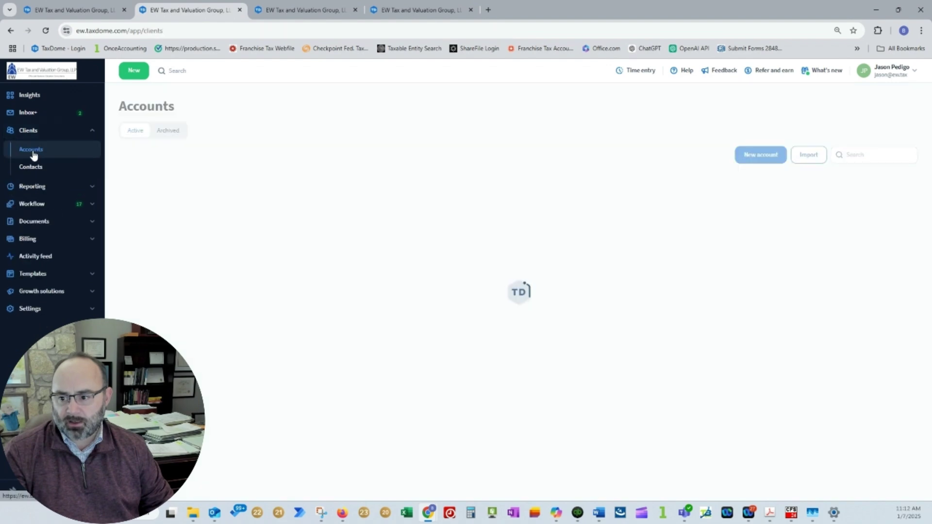
pyautogui.click(34, 152)
pyautogui.click(861, 154)
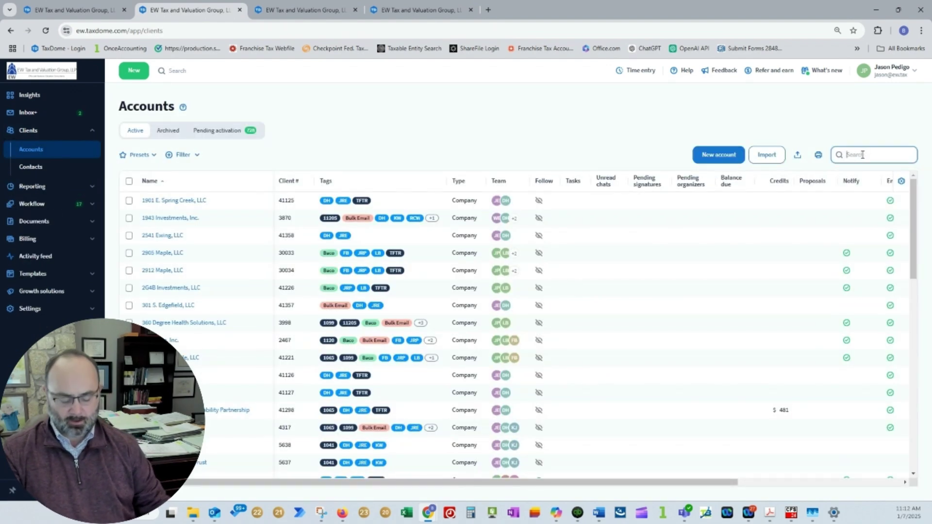
pyautogui.write('pedigo')
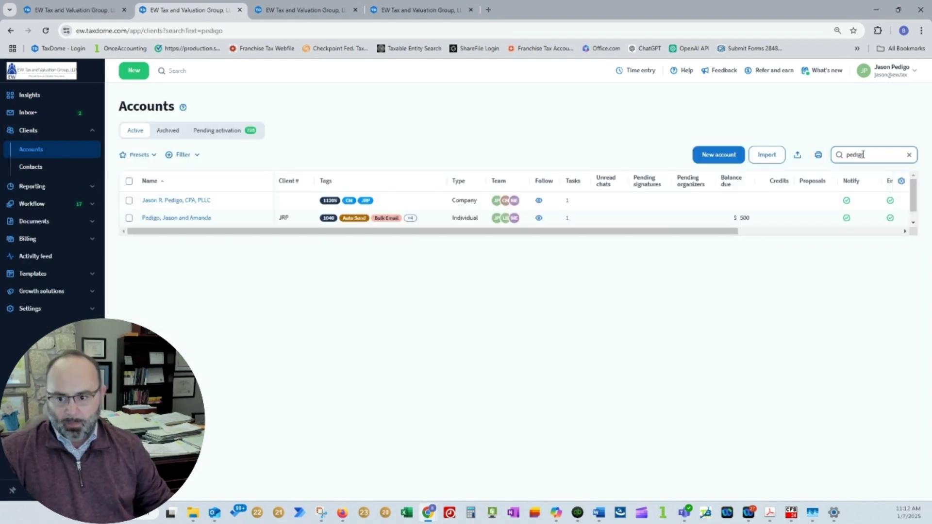
pyautogui.click(167, 201)
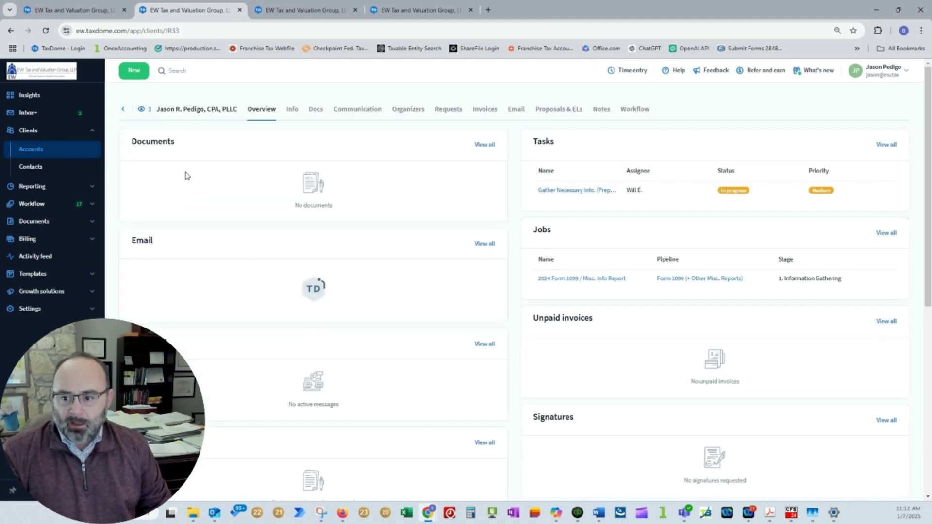
pyautogui.click(291, 111)
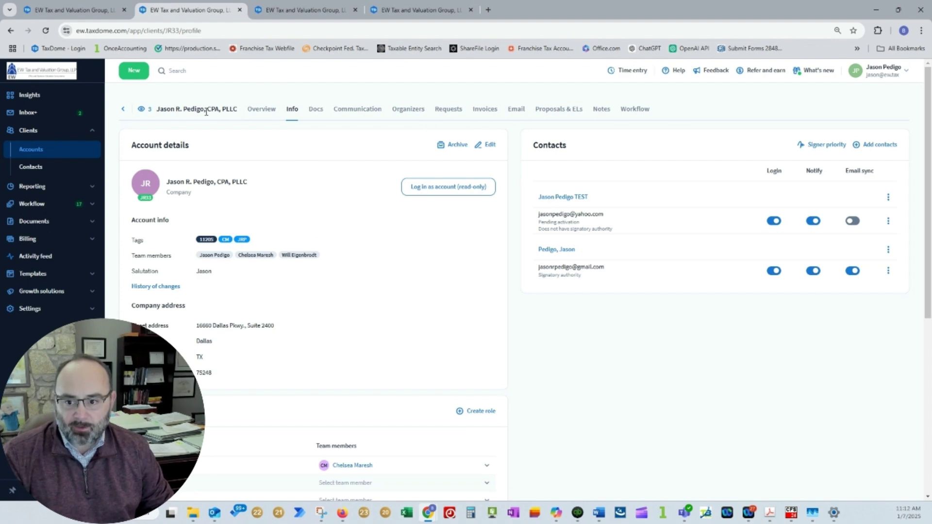
# Open a client request from the PLLC account's info page to inspect its account field, and close it without sending.
pyautogui.click(131, 72)
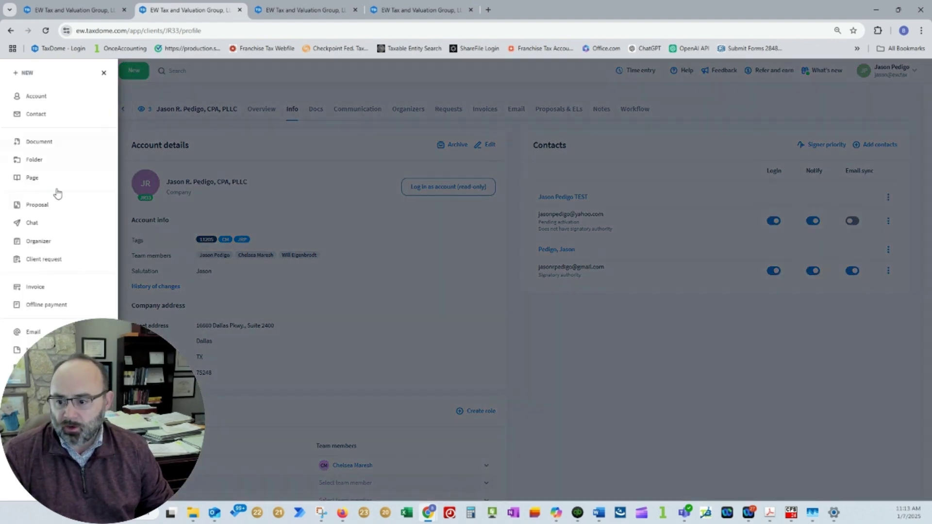
pyautogui.click(46, 262)
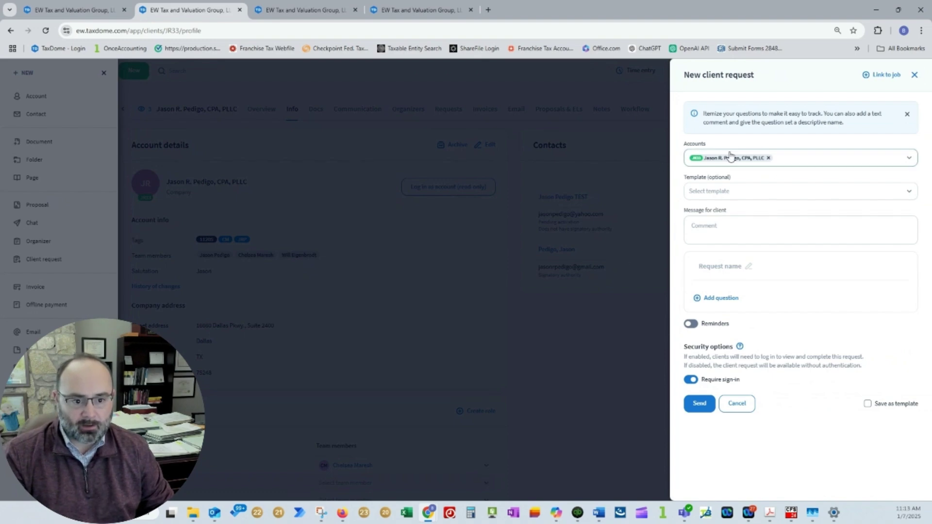
pyautogui.click(914, 75)
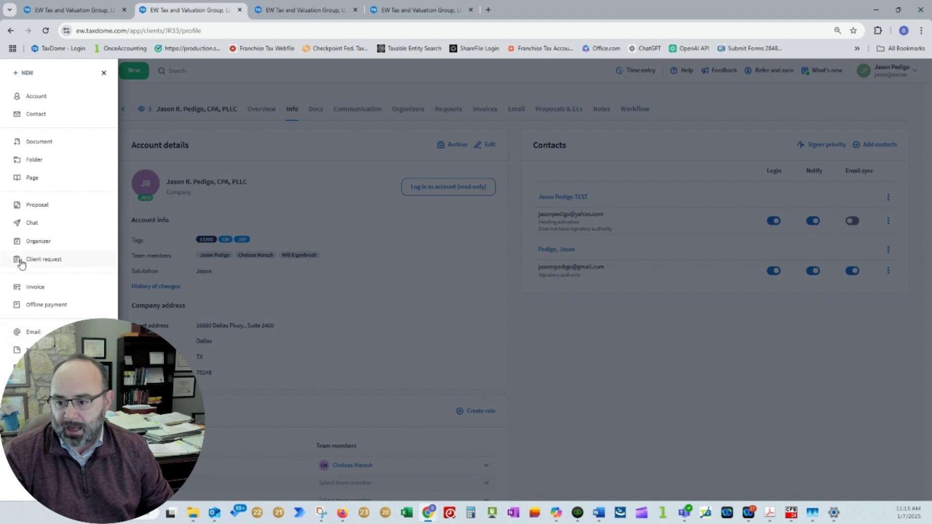
pyautogui.click(319, 180)
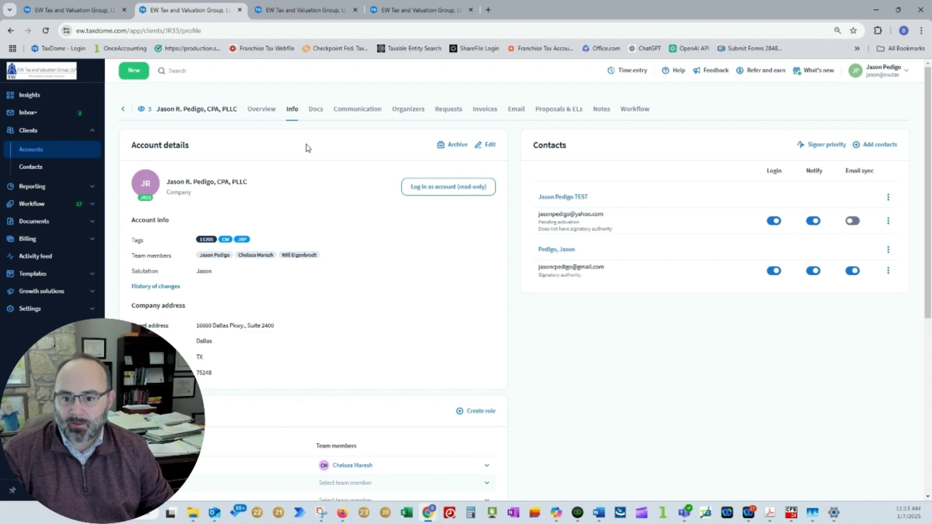
# Start a client request linked to the PLLC account's 2024 Form 1099 / Misc. Info Report job and check the available templates.
pyautogui.click(84, 19)
pyautogui.click(298, 14)
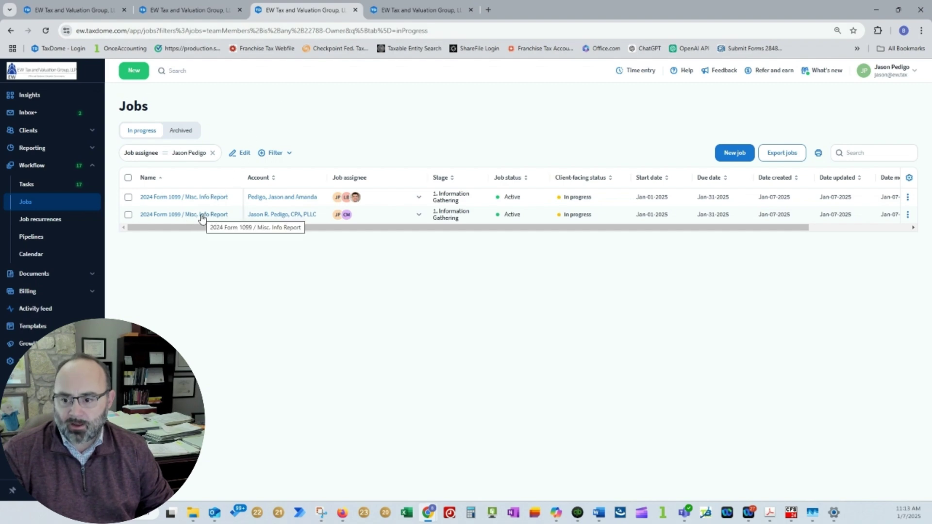
pyautogui.click(178, 215)
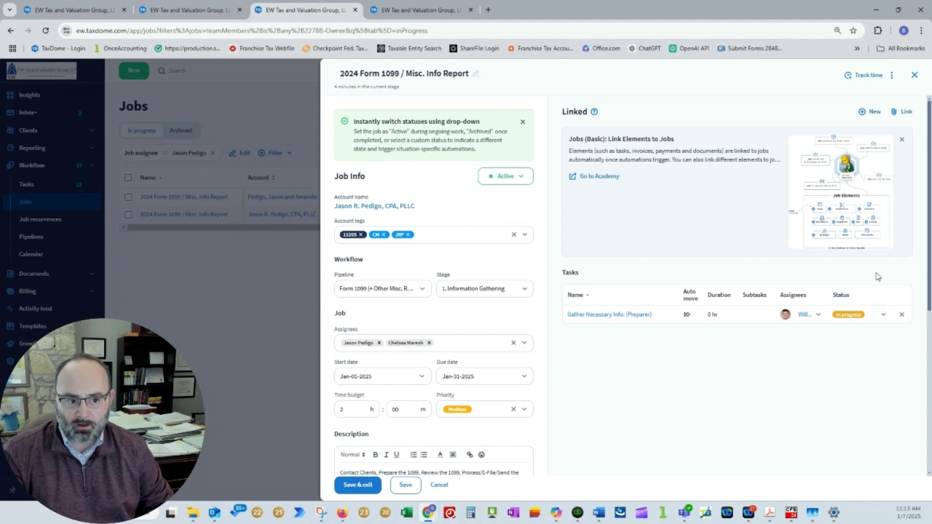
pyautogui.click(870, 112)
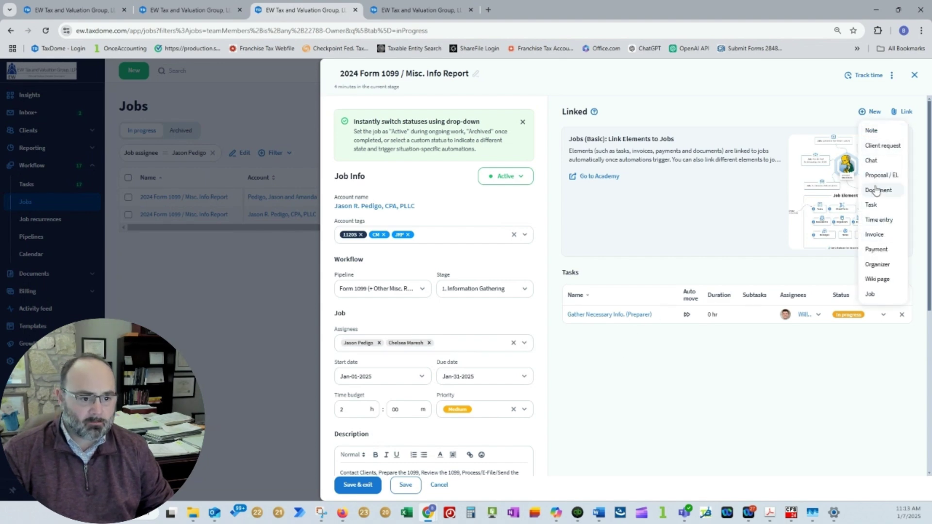
pyautogui.click(881, 146)
pyautogui.click(738, 198)
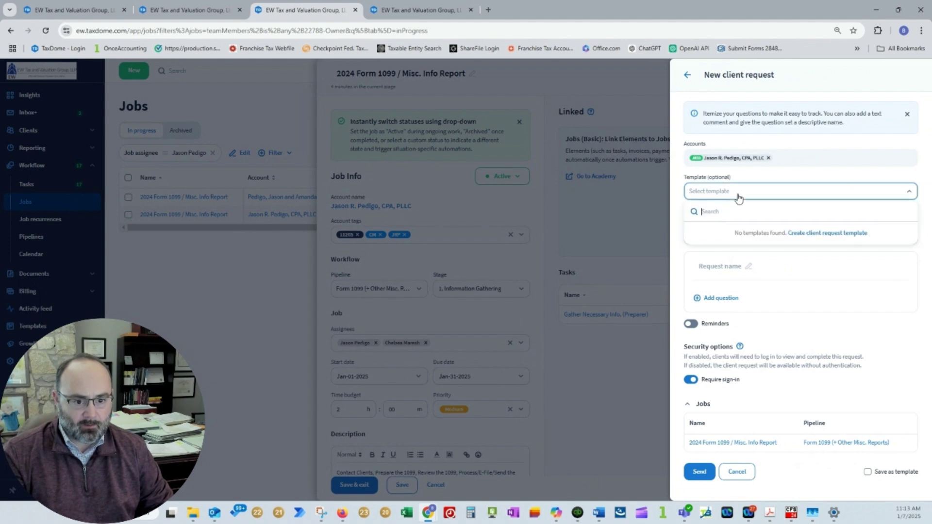
pyautogui.click(782, 189)
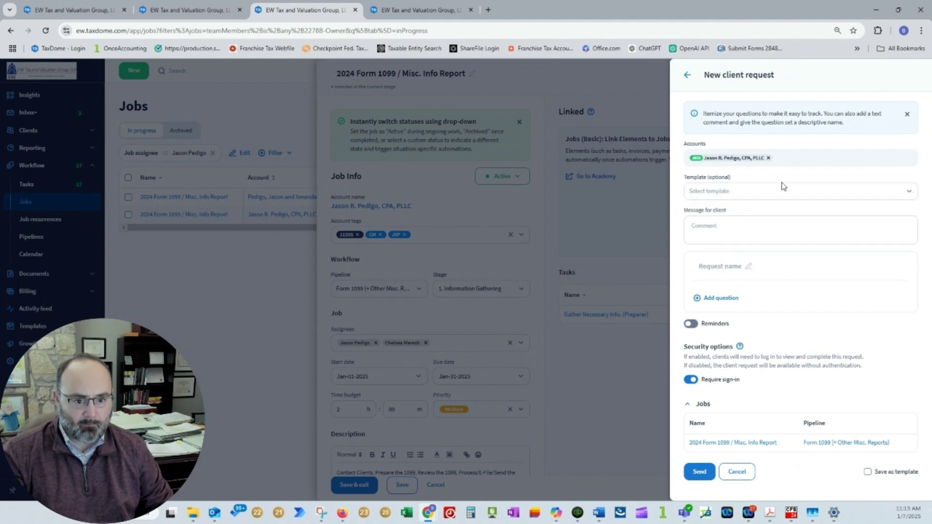
# Write the message "Please provide the following" for the client in the request.
pyautogui.click(747, 228)
pyautogui.write('Please provide the following')
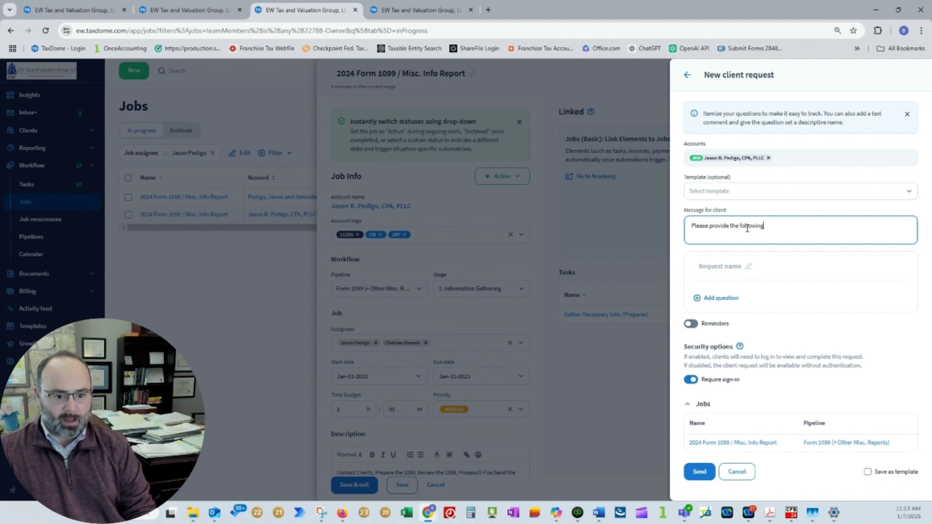
pyautogui.click(863, 194)
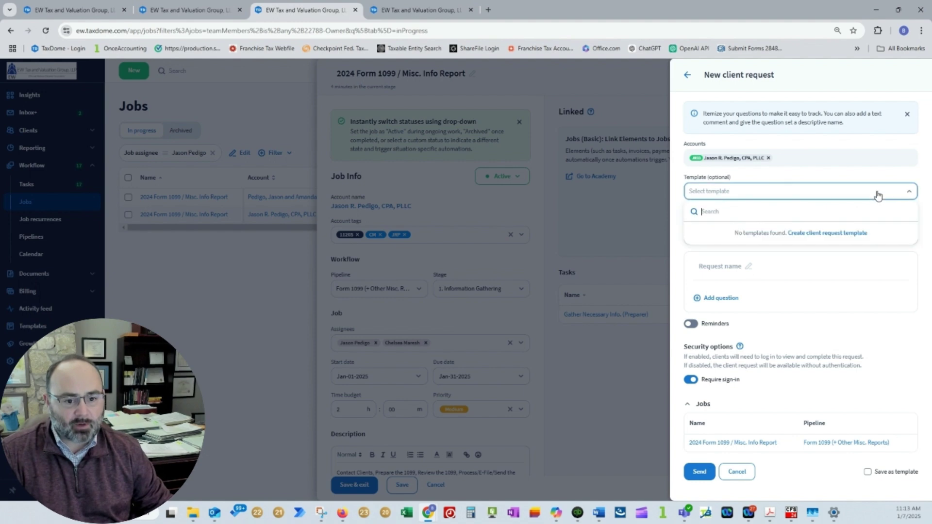
pyautogui.click(863, 195)
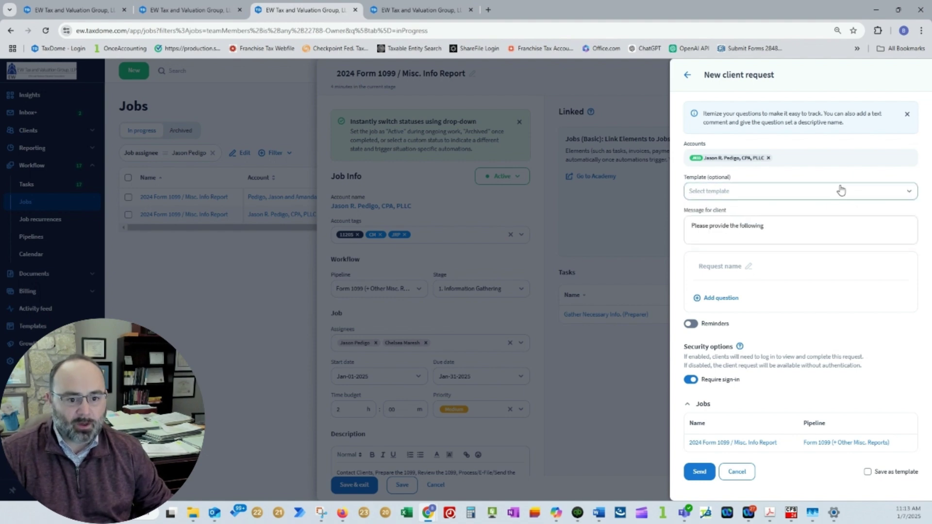
pyautogui.click(775, 226)
# Name the client request "1099 List for 2024".
pyautogui.click(728, 266)
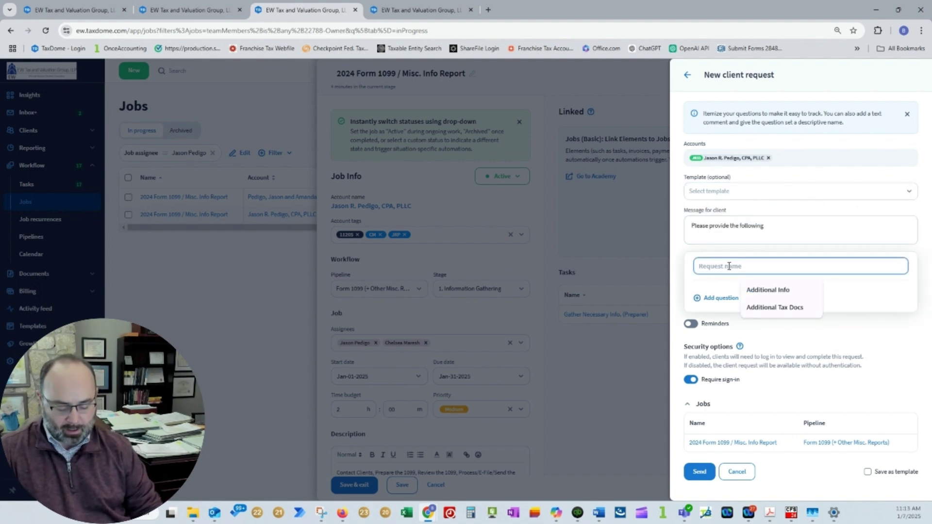
pyautogui.write('1099 List for')
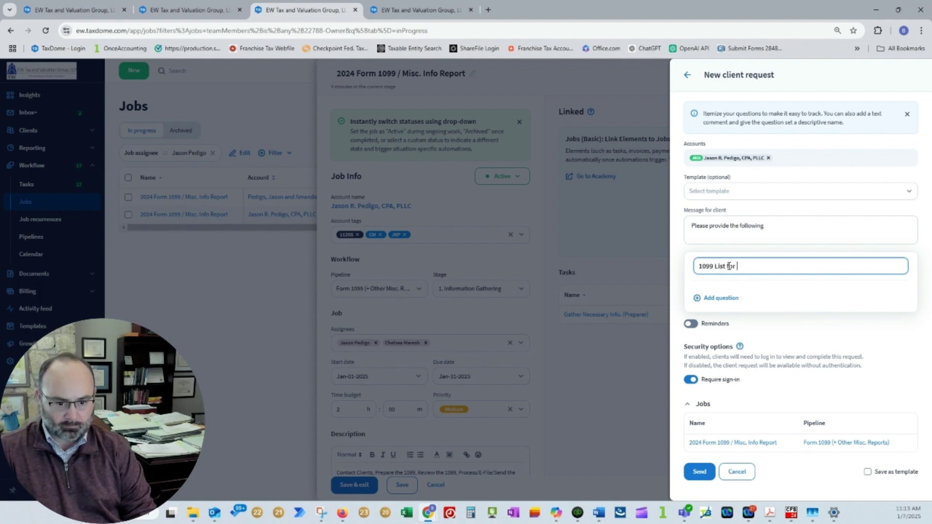
pyautogui.write(' 202')
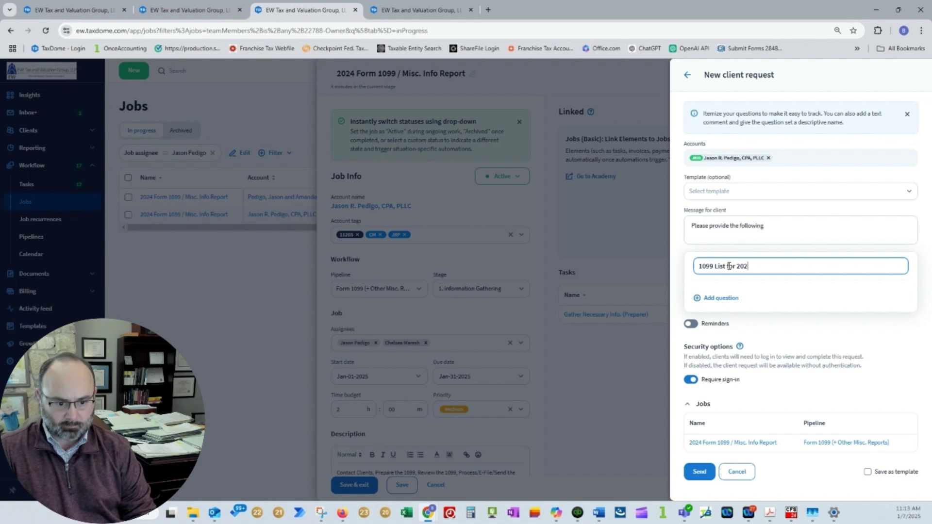
pyautogui.write('4')
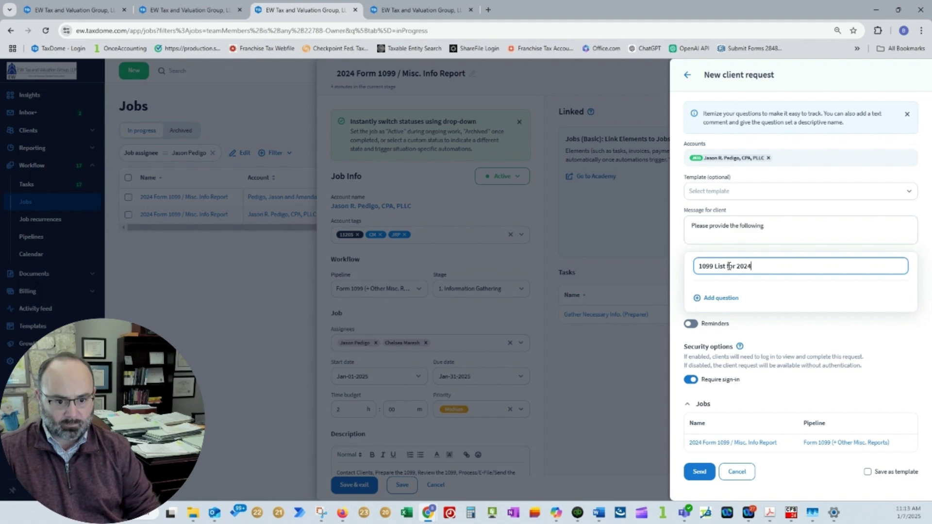
# Add a file upload question to the request and move the text "1099 List for 2024" from the request name into it.
pyautogui.click(719, 301)
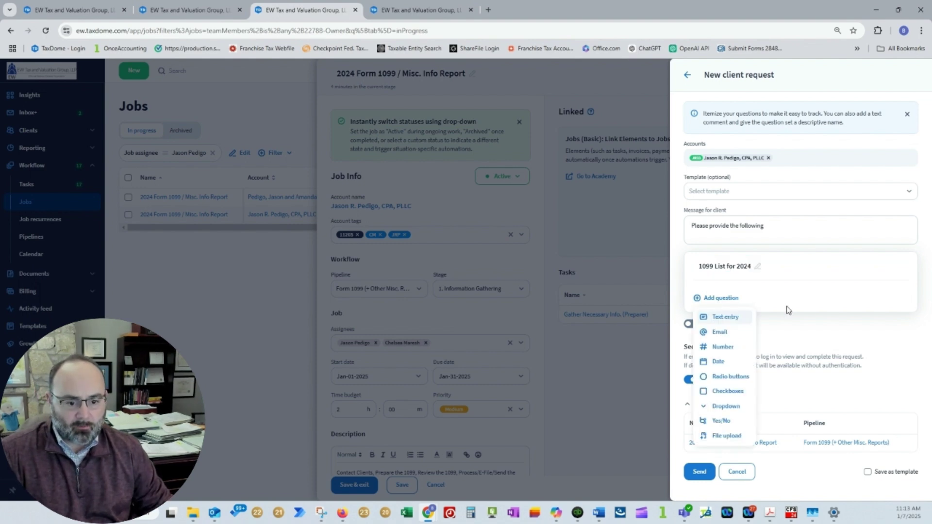
pyautogui.click(725, 435)
pyautogui.click(749, 266)
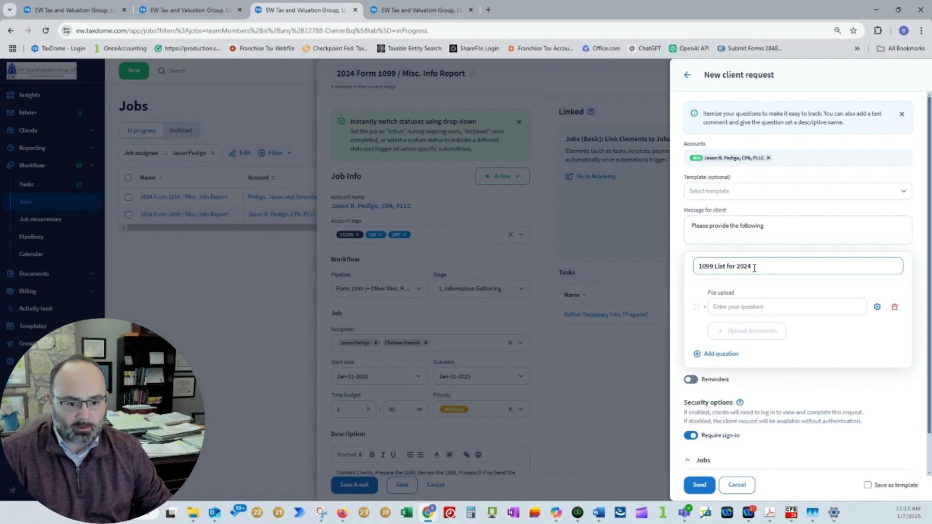
pyautogui.moveTo(753, 268); pyautogui.dragTo(678, 269)
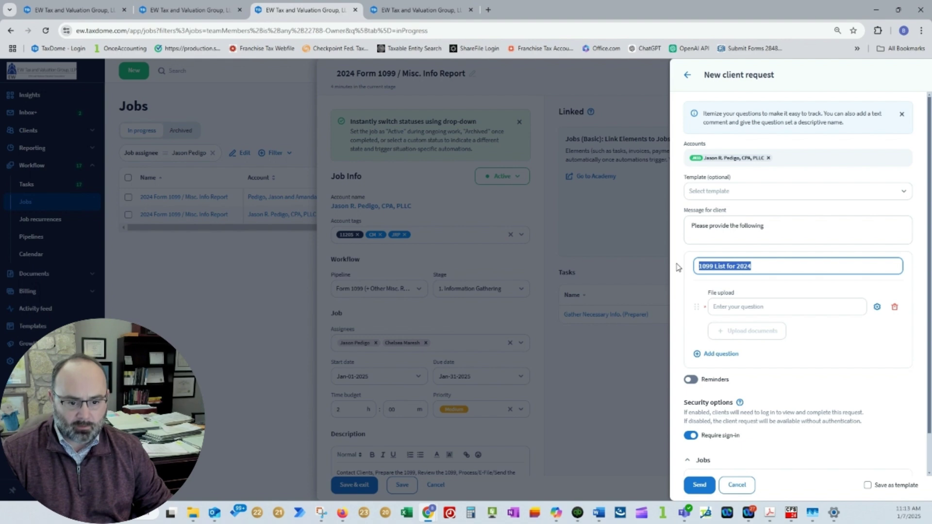
pyautogui.hotkey('ctrl', 'x')
pyautogui.click(728, 306)
pyautogui.hotkey('ctrl', 'v')
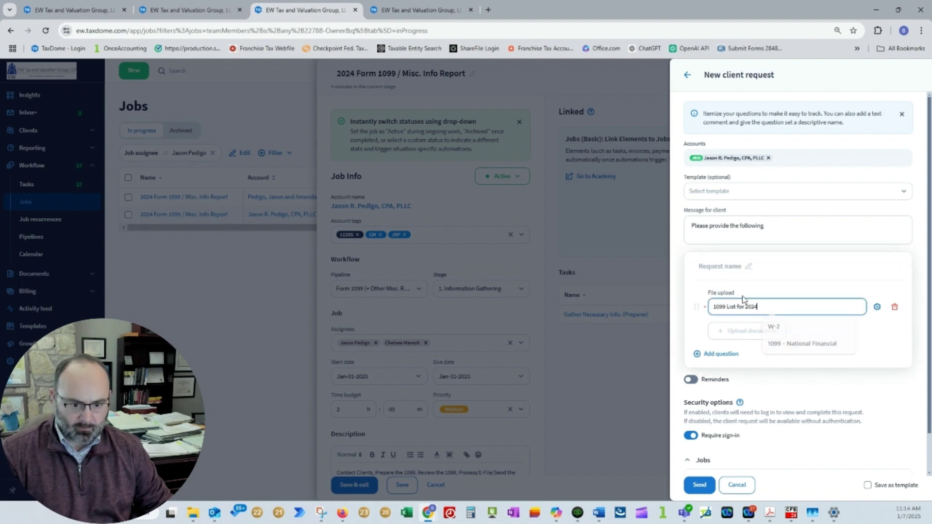
# Name the client request "1099 Project 2024".
pyautogui.click(727, 267)
pyautogui.write('1099s')
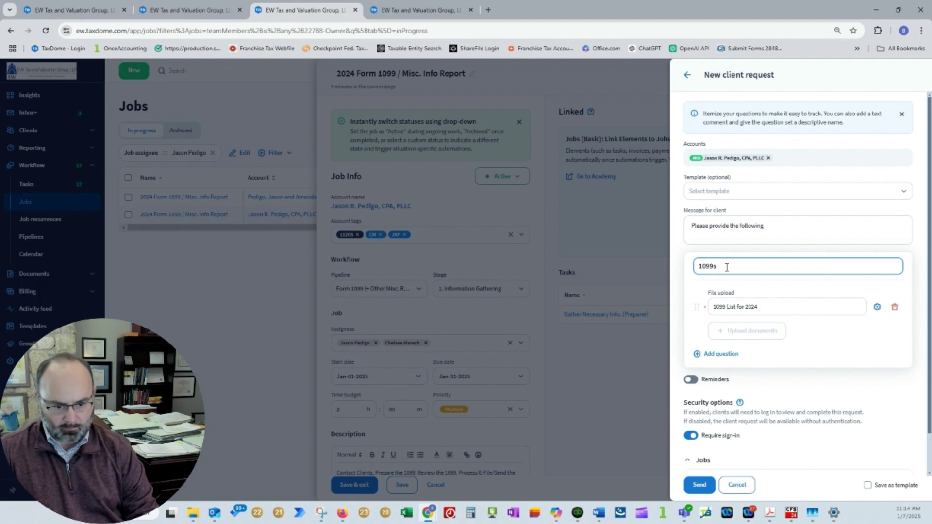
pyautogui.press('BackSpace')
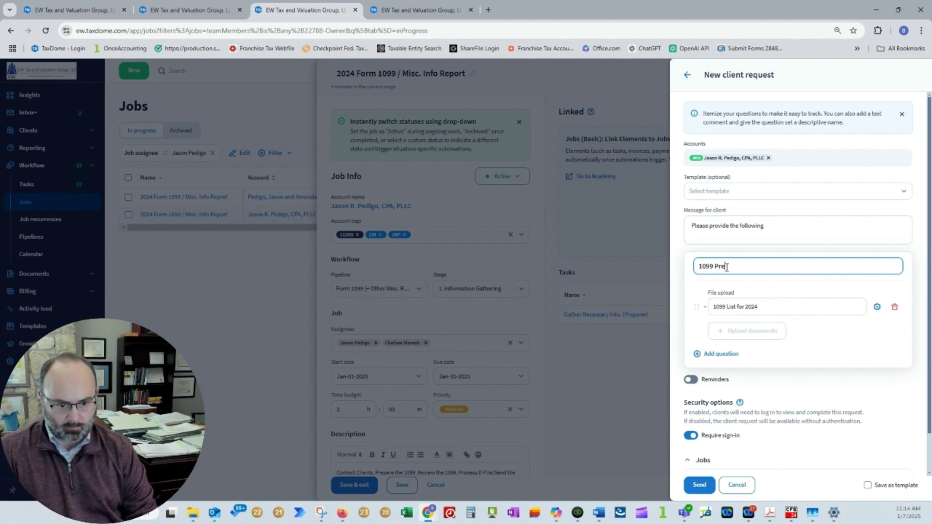
pyautogui.write('Projec')
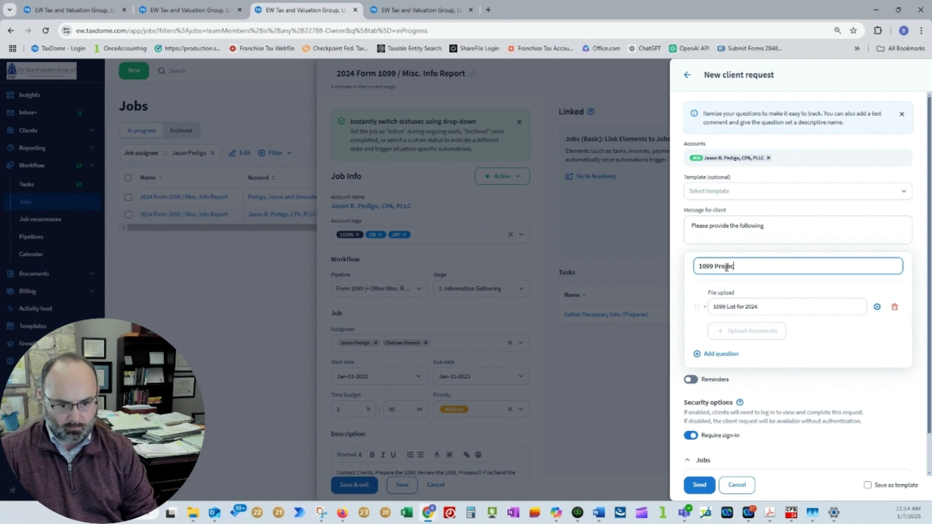
pyautogui.write('t 2024')
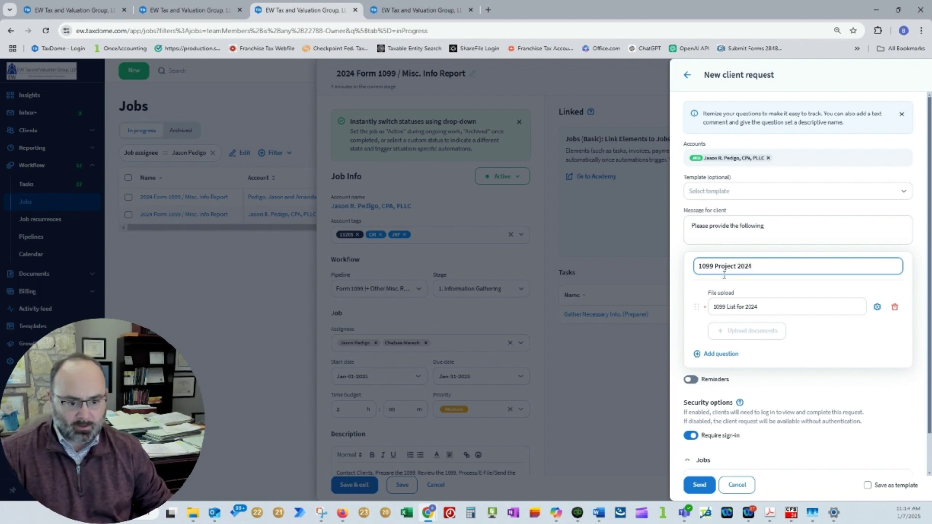
pyautogui.click(765, 306)
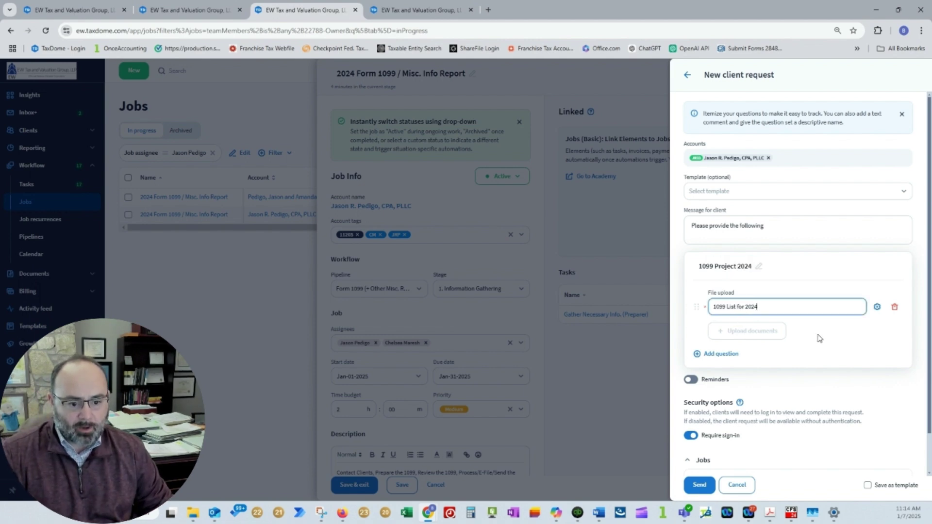
pyautogui.click(828, 353)
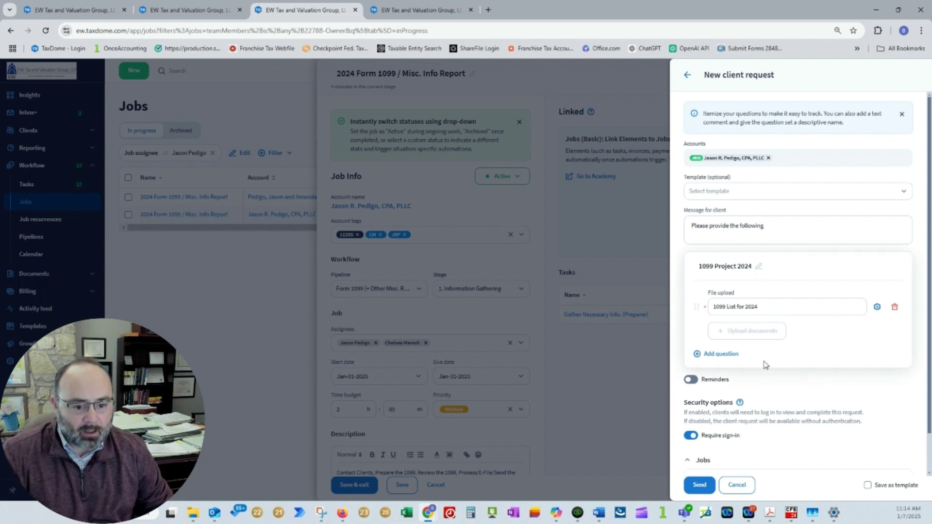
pyautogui.click(723, 354)
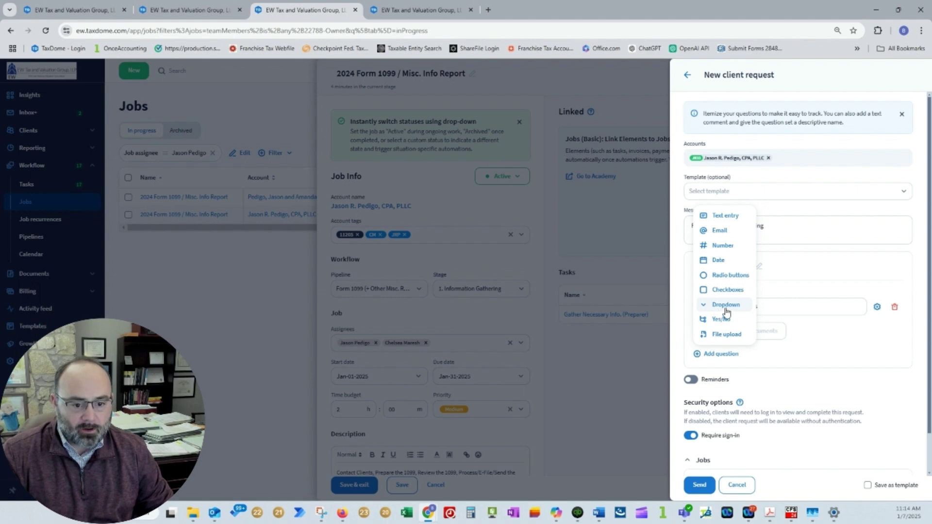
pyautogui.click(728, 218)
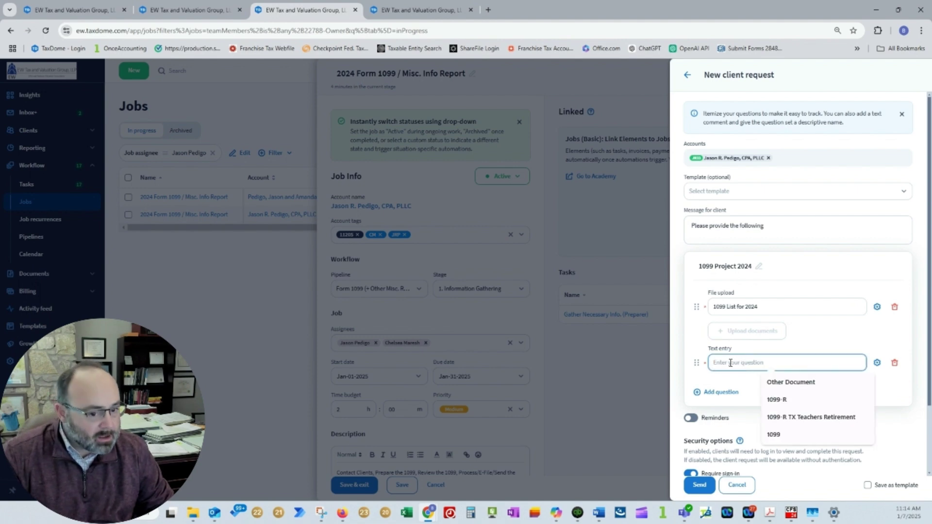
pyautogui.click(897, 346)
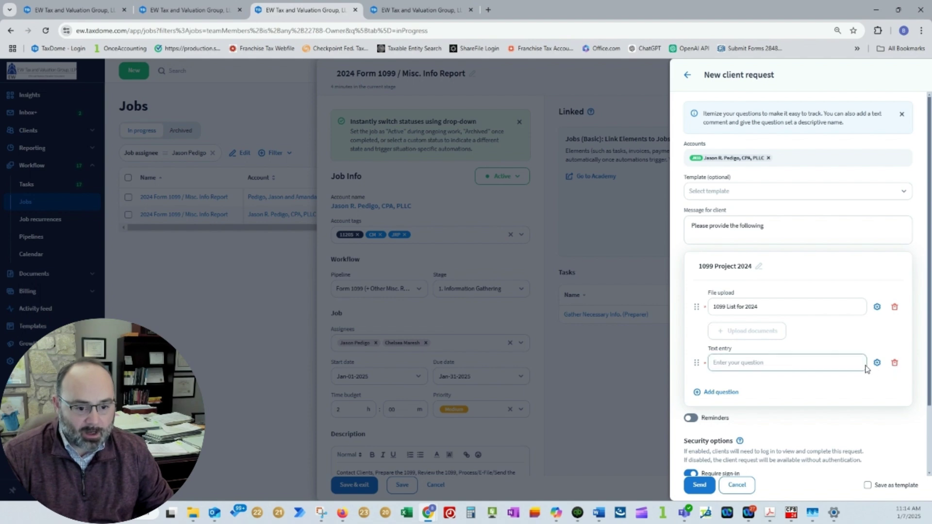
pyautogui.click(895, 364)
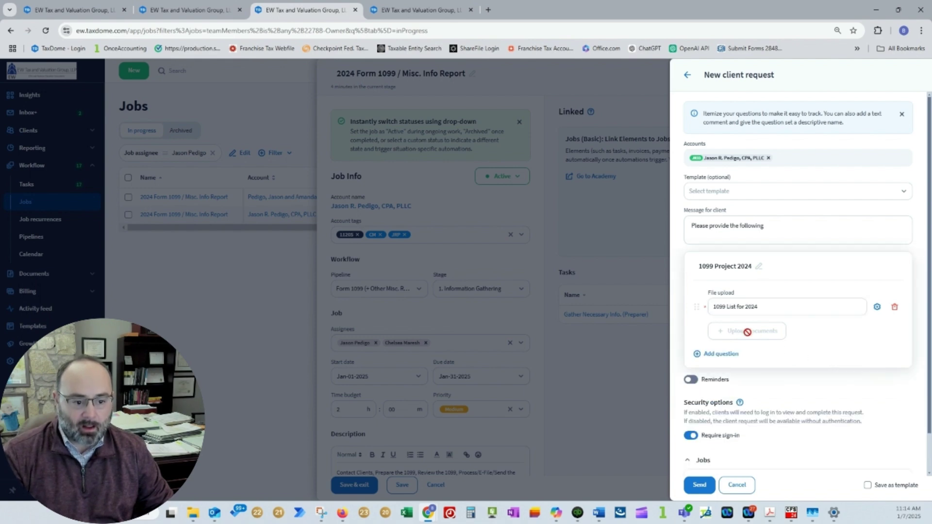
pyautogui.click(751, 306)
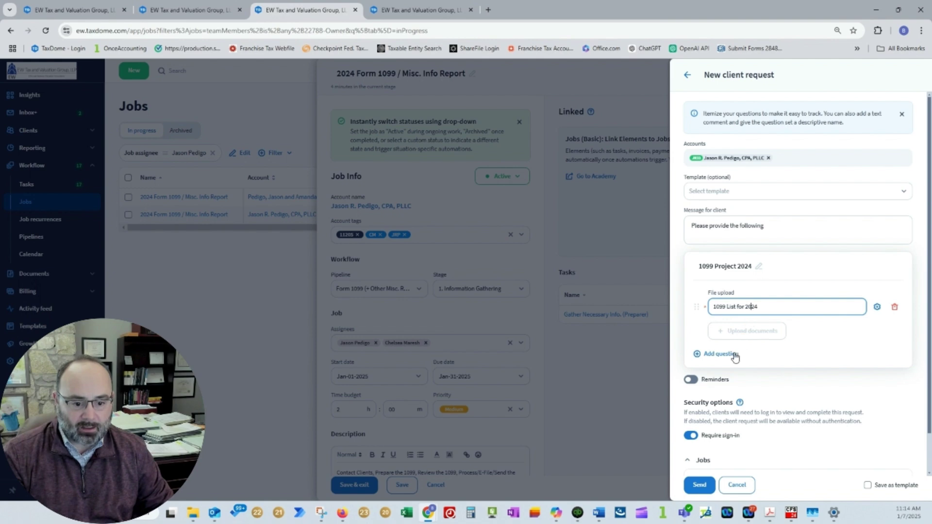
pyautogui.click(798, 395)
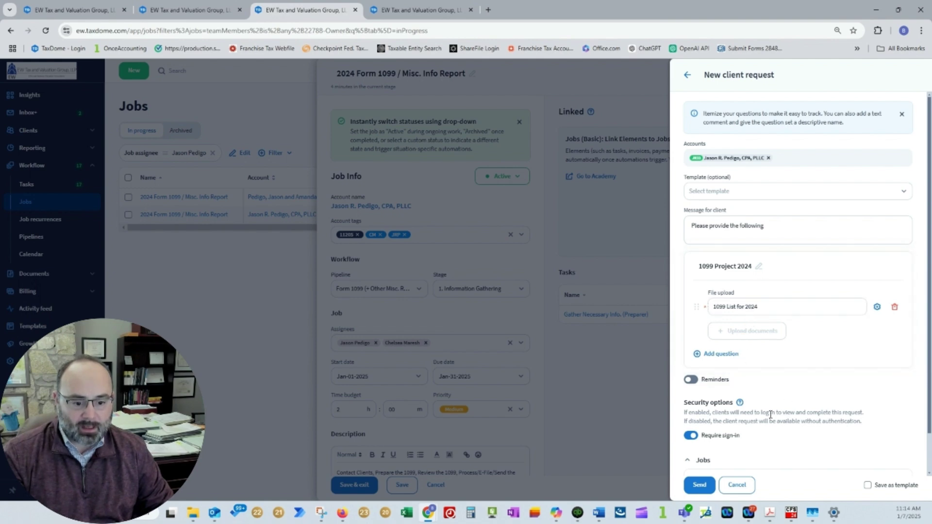
# Enable reminders with 5 days until the next reminder and 5 reminders in total, and send the client request.
pyautogui.scroll(-1, 696, 437)
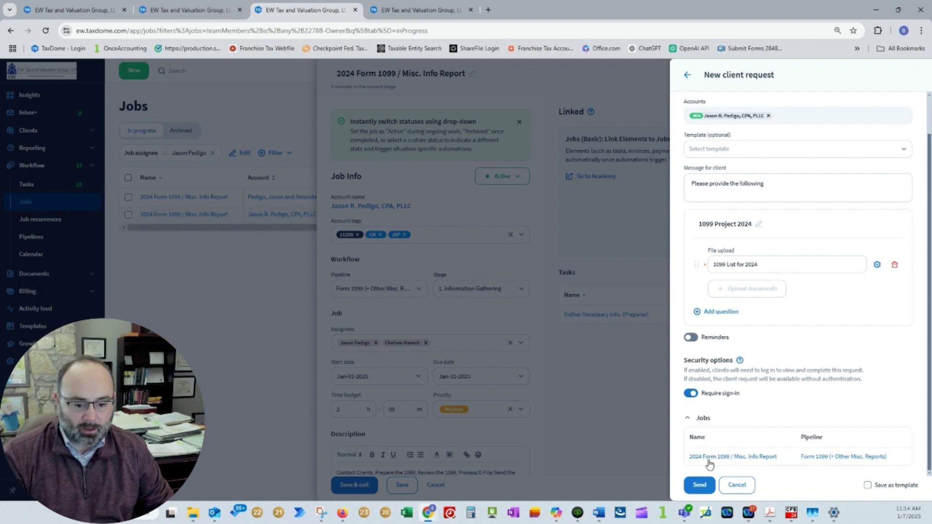
pyautogui.click(691, 337)
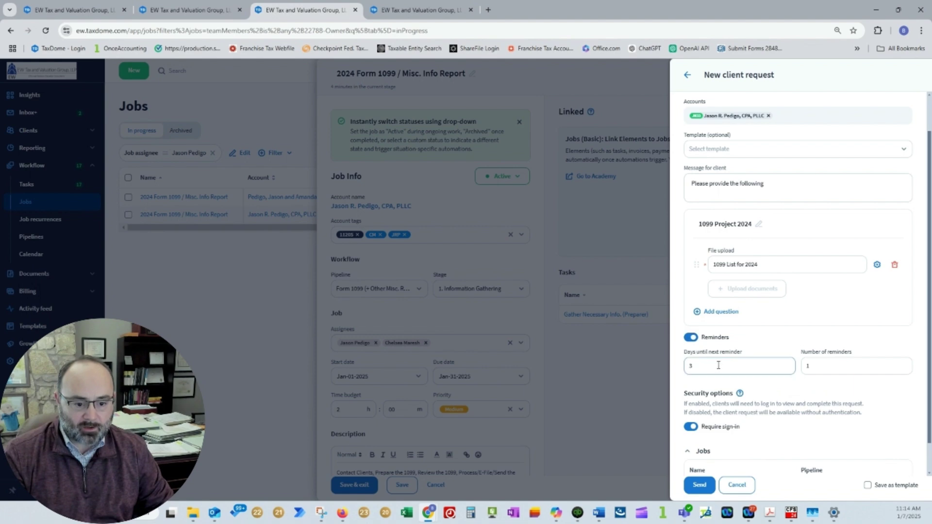
pyautogui.click(802, 367)
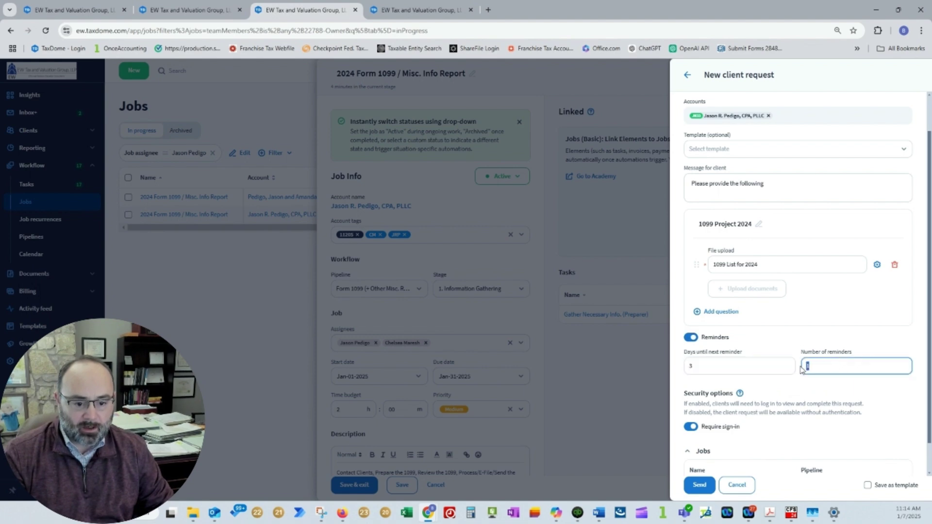
pyautogui.click(694, 367)
pyautogui.press('BackSpace')
pyautogui.write('5')
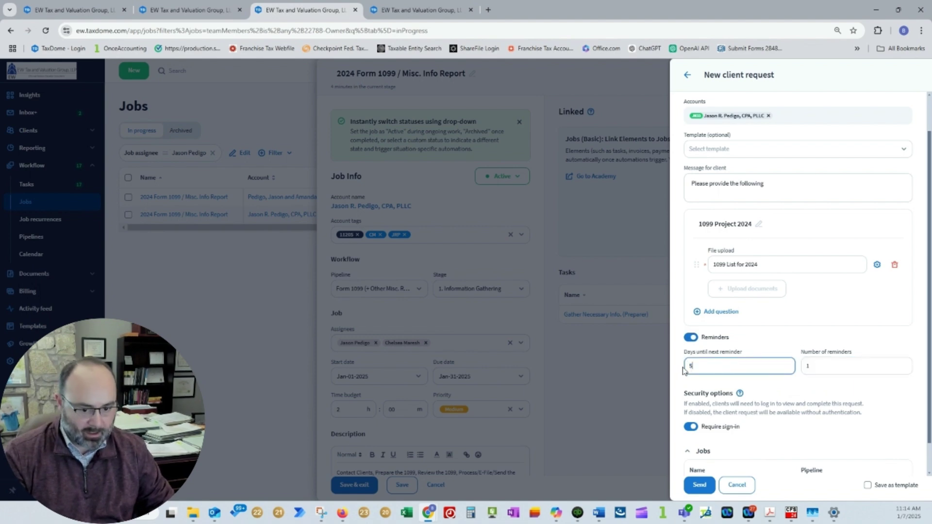
pyautogui.click(816, 363)
pyautogui.write('5')
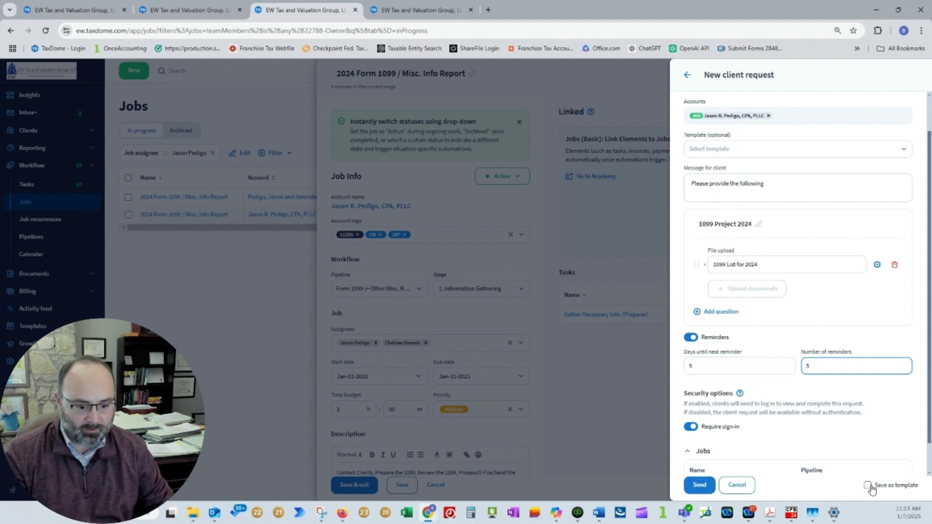
pyautogui.click(697, 486)
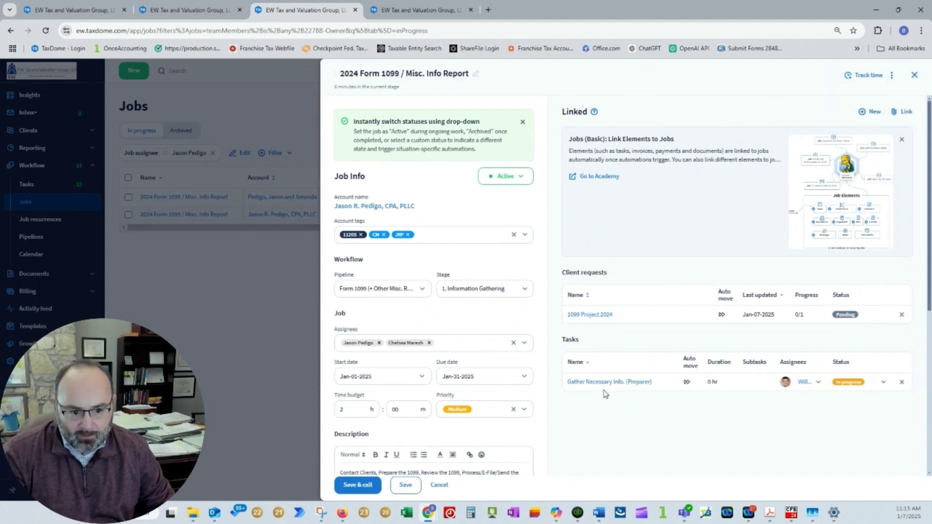
# Set the "Gather Necessary Info. (Preparer)" task's status to Waiting for client, and save and close the job.
pyautogui.click(883, 383)
pyautogui.scroll(-2, 857, 427)
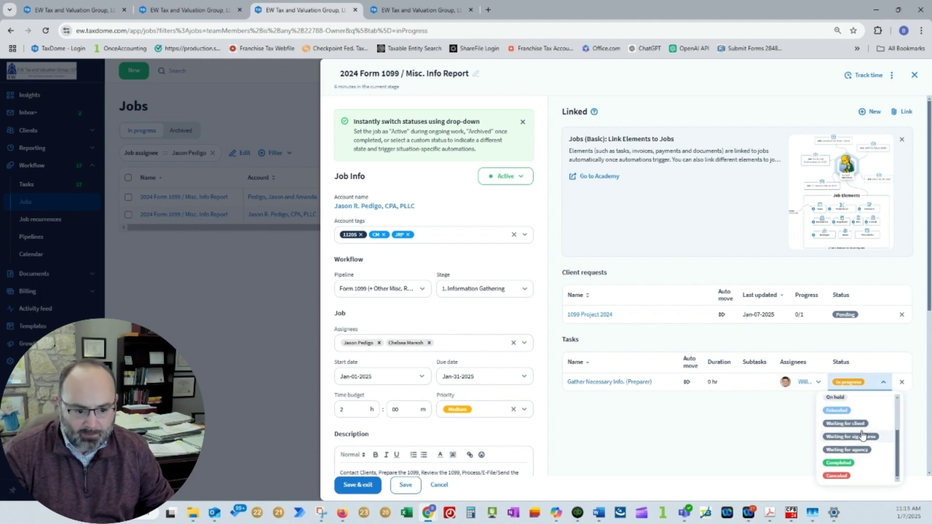
pyautogui.click(857, 425)
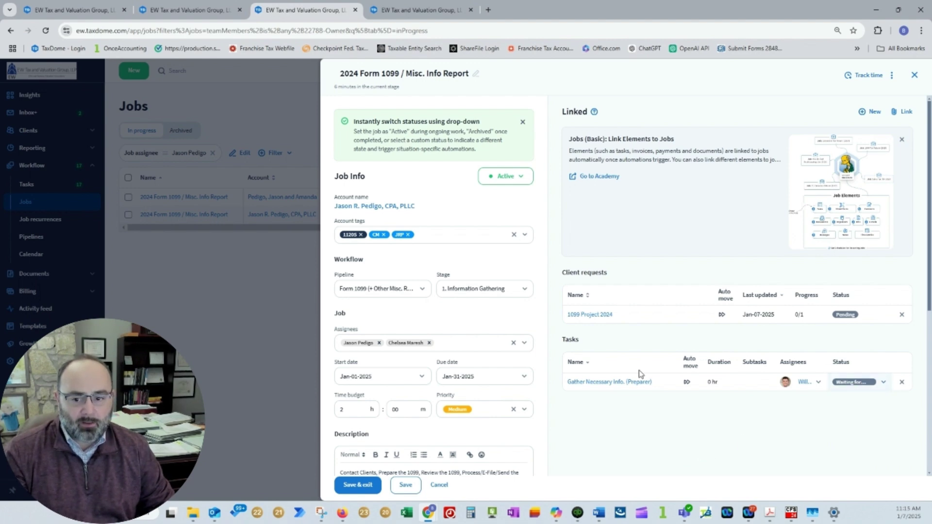
pyautogui.click(358, 485)
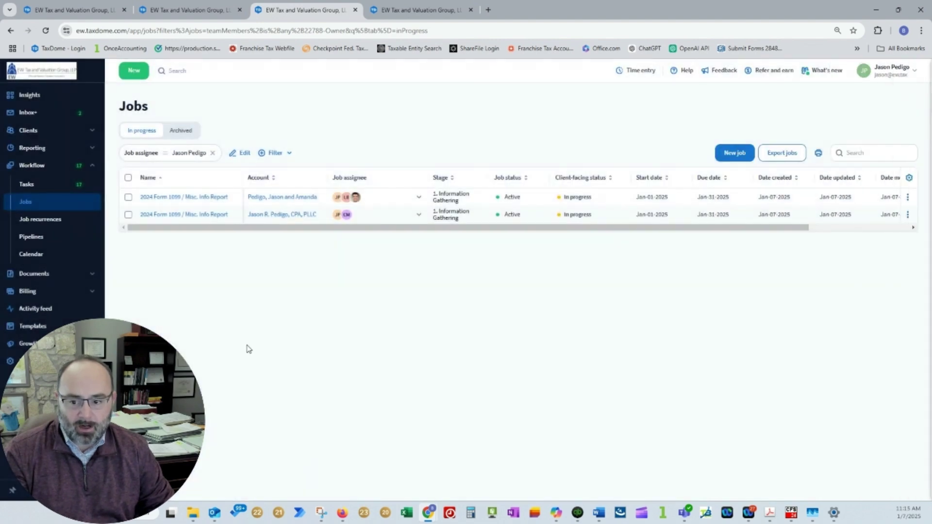
# Open the Form 1099 (+ Other Misc. Reports) pipeline board to review the stage of each job.
pyautogui.click(177, 5)
pyautogui.click(57, 10)
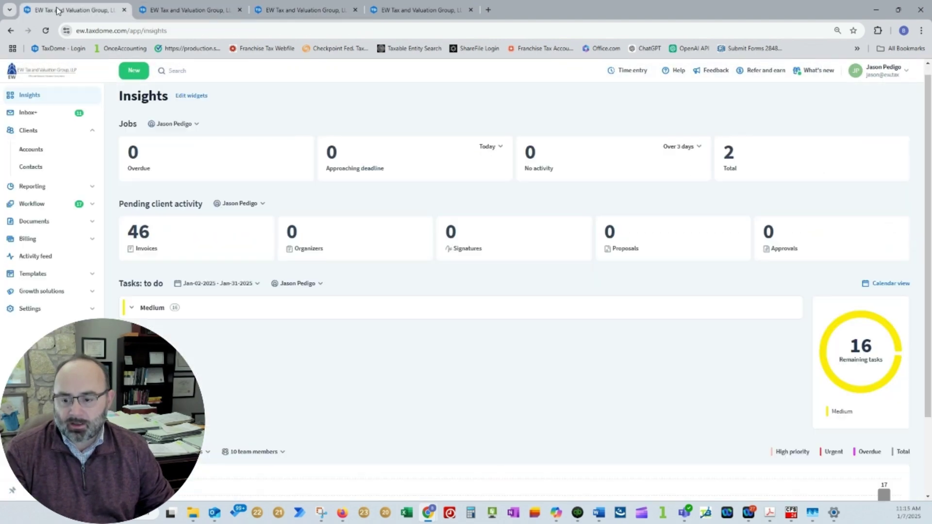
pyautogui.click(164, 3)
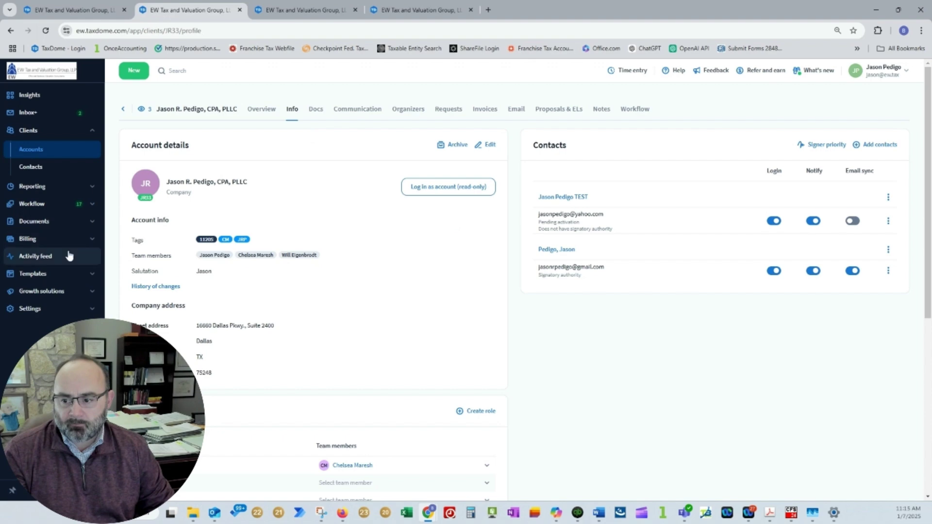
pyautogui.click(32, 204)
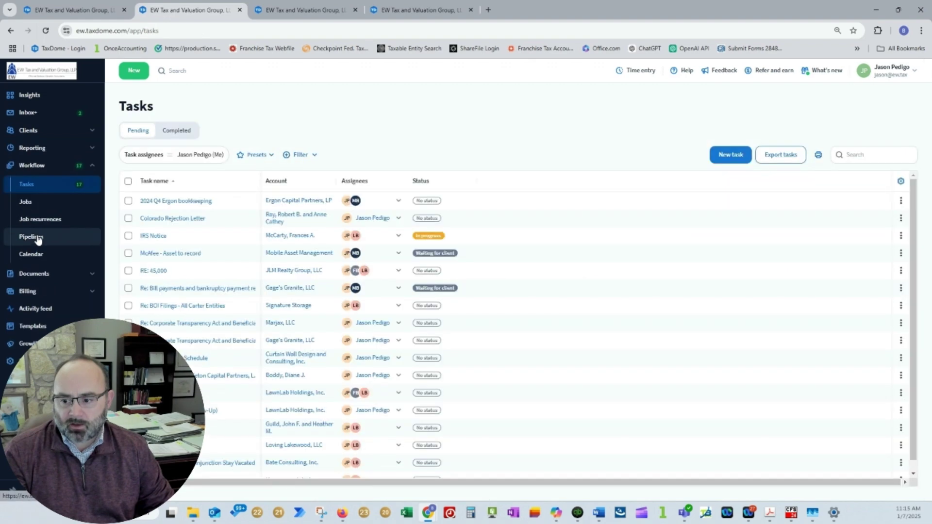
pyautogui.click(34, 240)
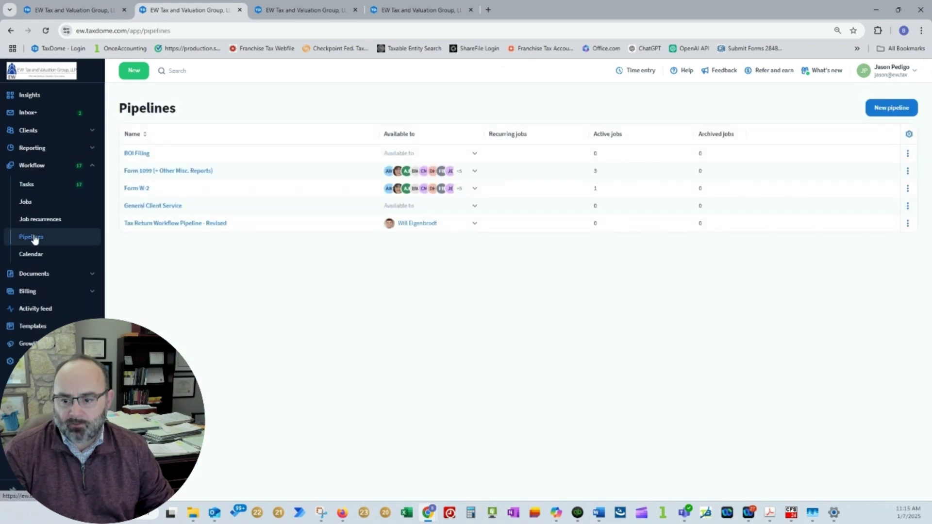
pyautogui.click(165, 171)
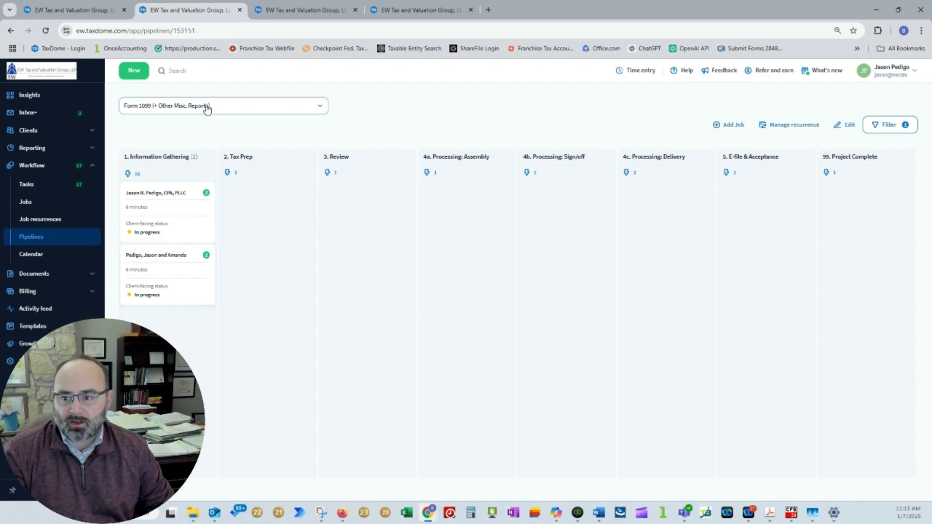
# Reopen the PLLC account's 2024 Form 1099 / Misc. Info Report job and show the status options of its linked task.
pyautogui.click(289, 11)
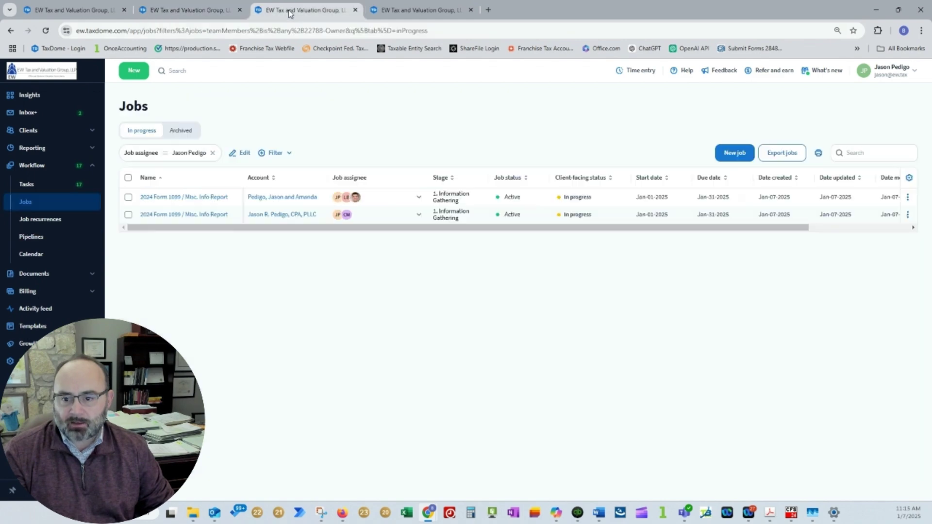
pyautogui.click(203, 215)
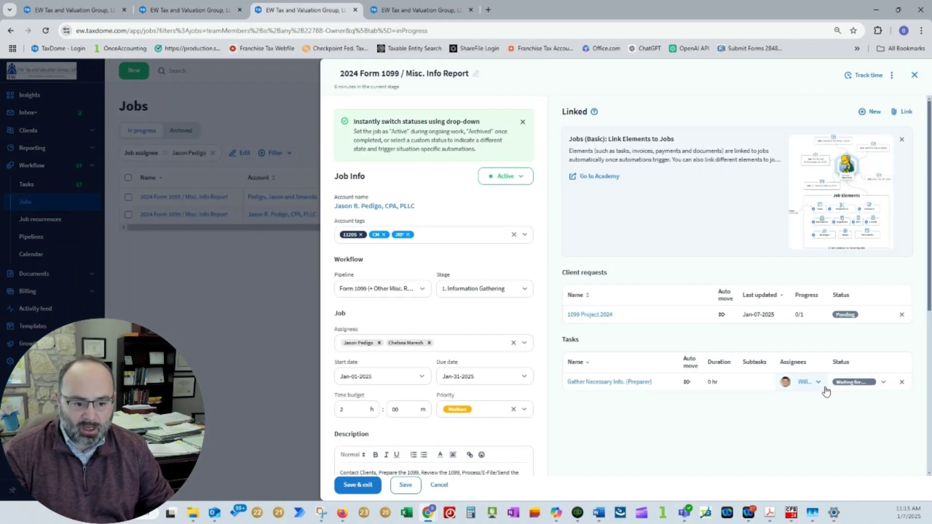
pyautogui.click(874, 383)
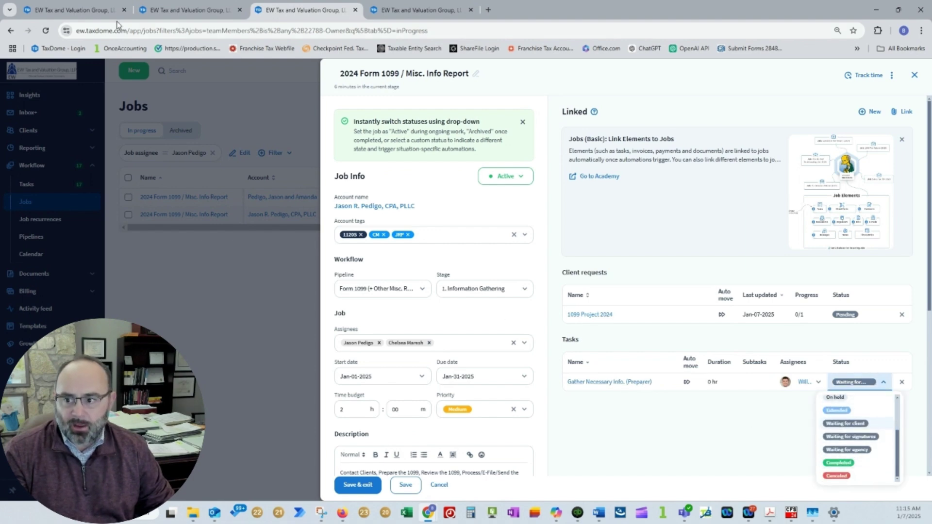
# Check the Form 1099 pipeline board again and return to the PLLC account's job details.
pyautogui.click(97, 10)
pyautogui.click(194, 10)
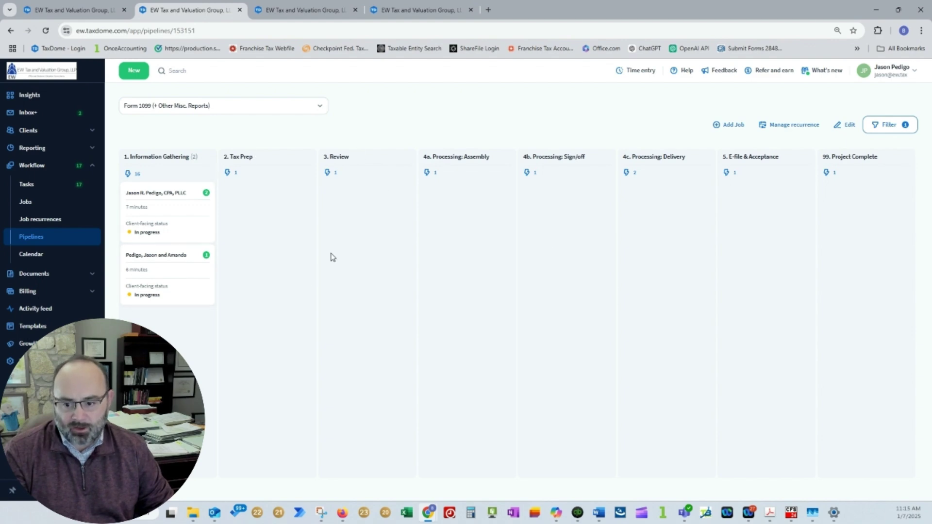
pyautogui.click(89, 14)
pyautogui.click(300, 10)
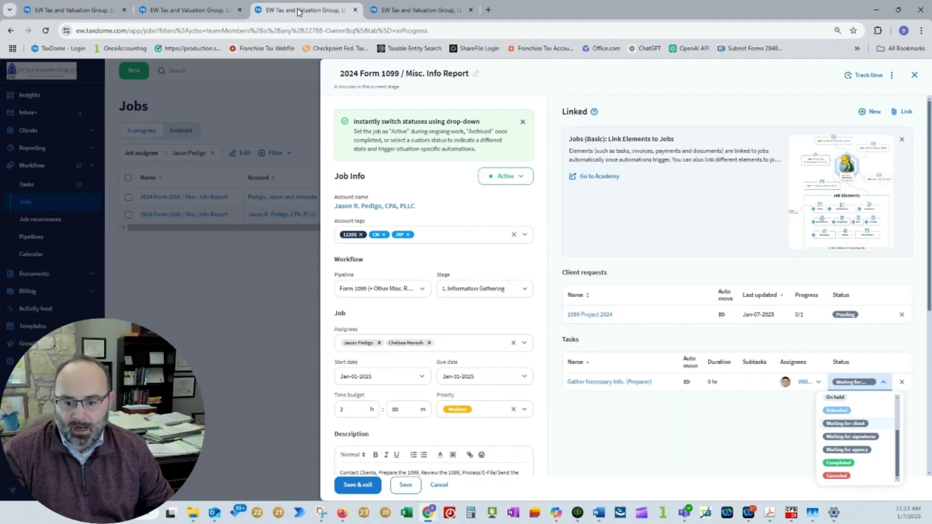
# Check the status options of the linked "Gather Necessary Info. (Preparer)" task again and close the job details without saving.
pyautogui.click(773, 431)
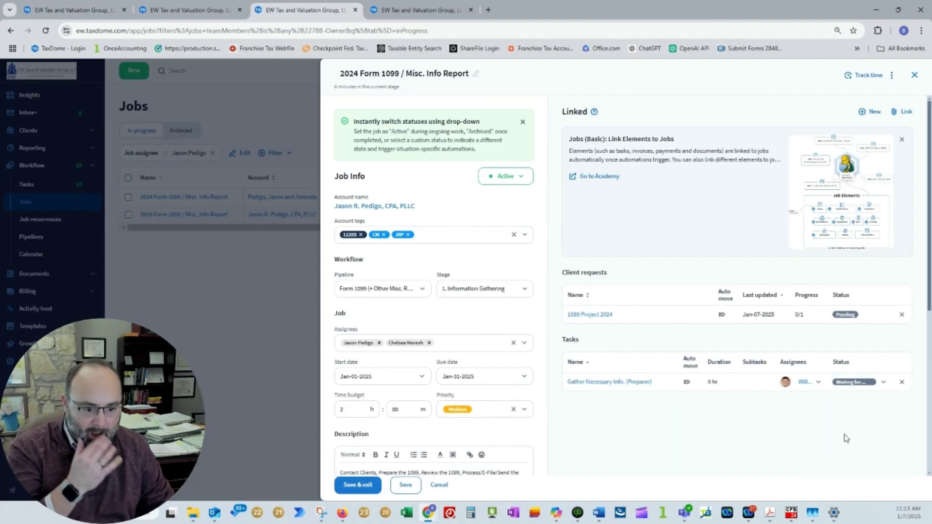
pyautogui.click(871, 385)
pyautogui.click(758, 466)
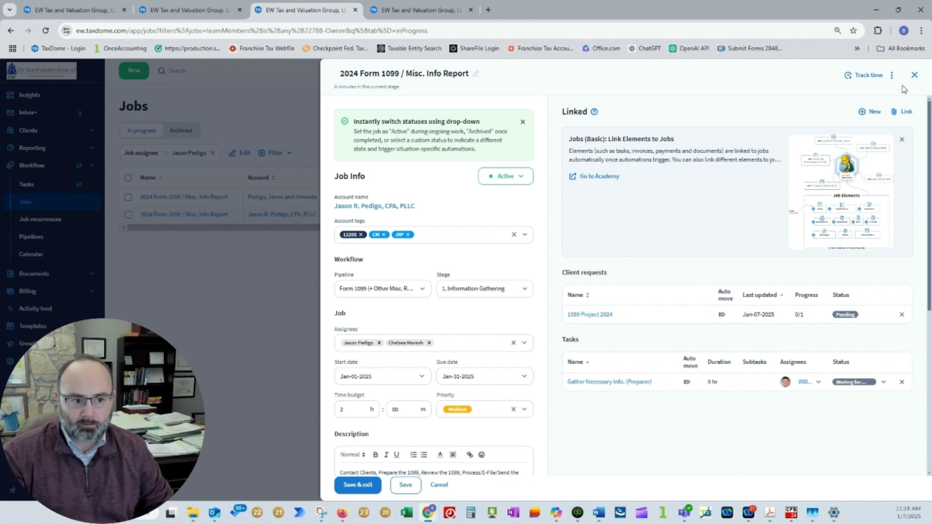
pyautogui.click(914, 75)
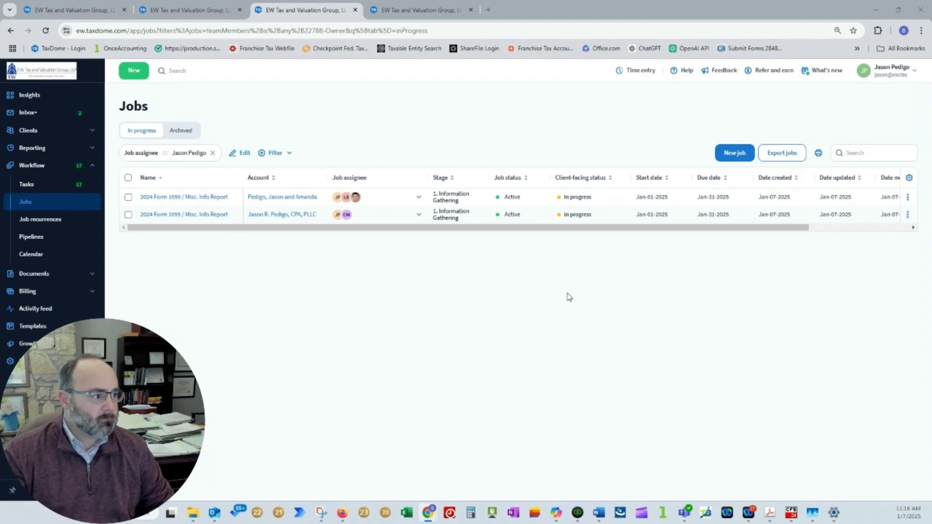
# Switch to the client portal in Firefox, refresh its dashboard, and open the 1099 Project 2024 request.
pyautogui.hotkey('alt', 'Tab')
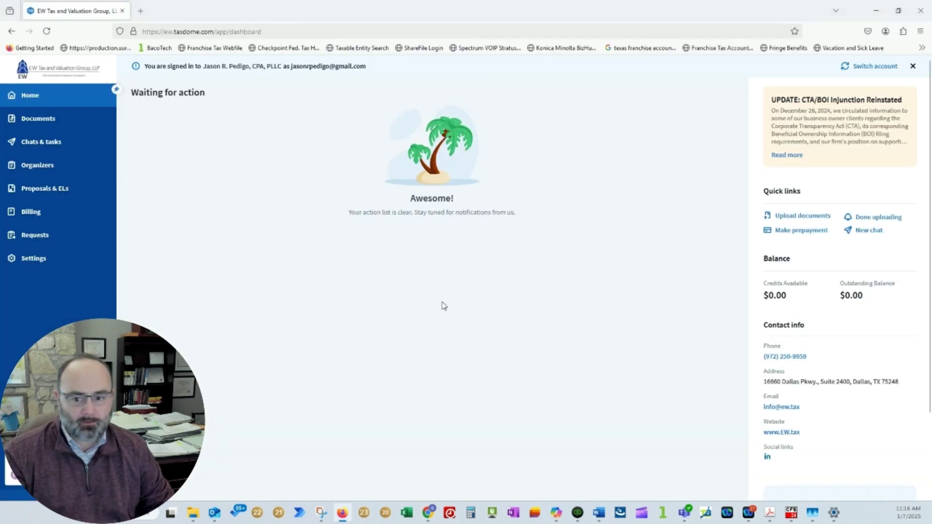
pyautogui.click(47, 31)
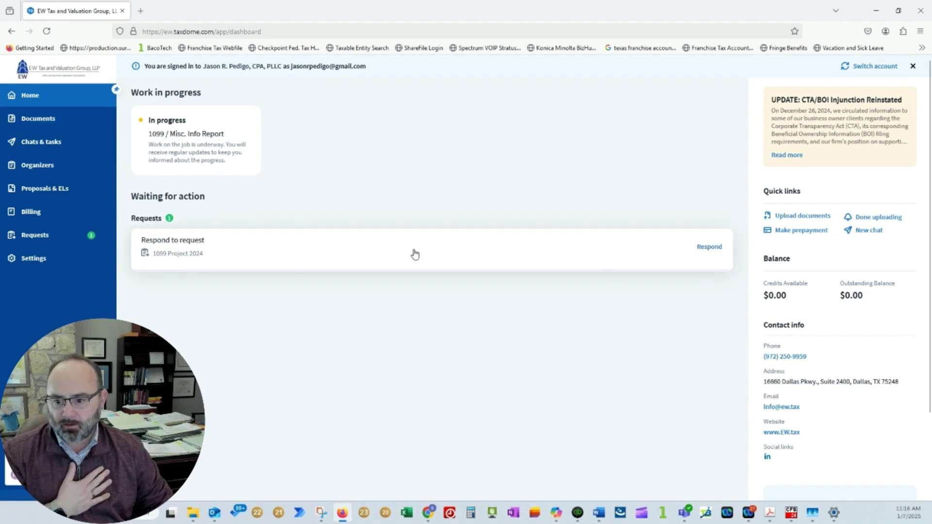
pyautogui.click(218, 259)
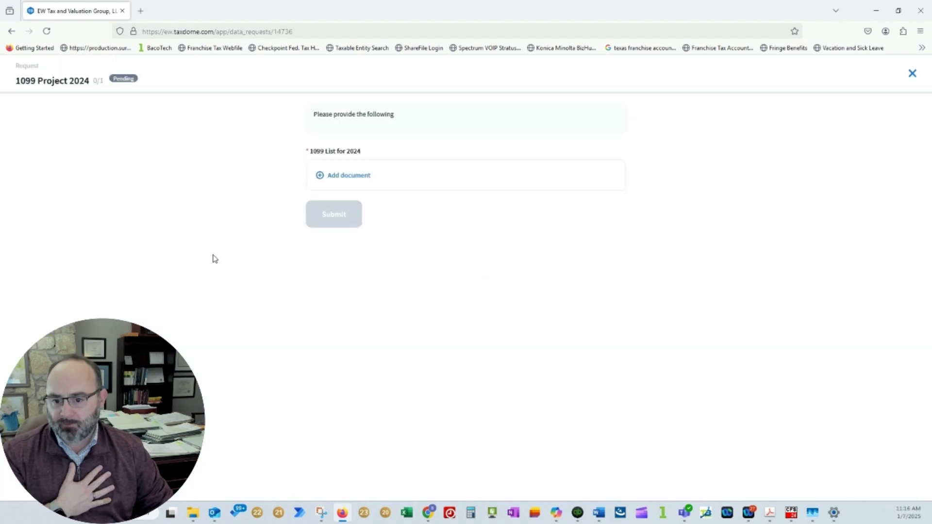
# Add "1099 List for Tax Year 2024.pdf" from the 1099 Workflow Demo folder as the document for "1099 List for 2024".
pyautogui.click(351, 180)
pyautogui.click(348, 197)
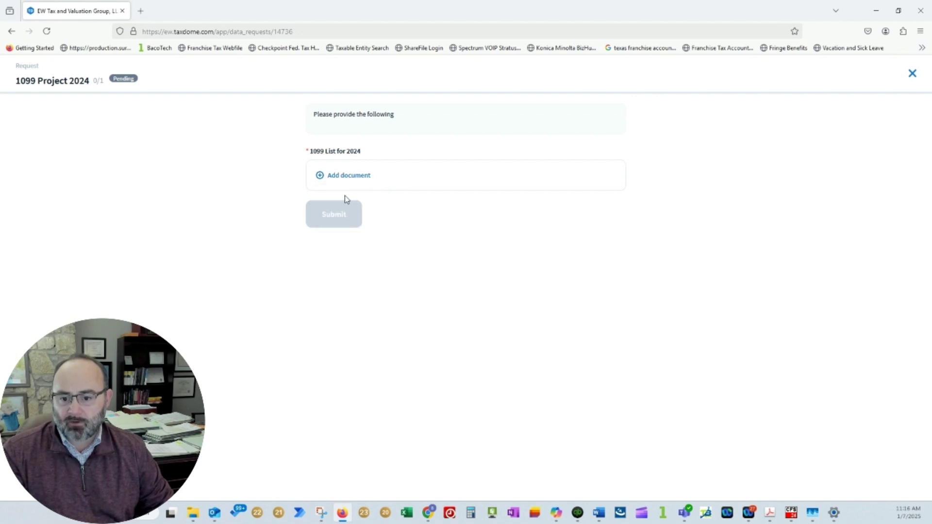
pyautogui.scroll(1, 25, 140)
pyautogui.scroll(-5, 34, 140)
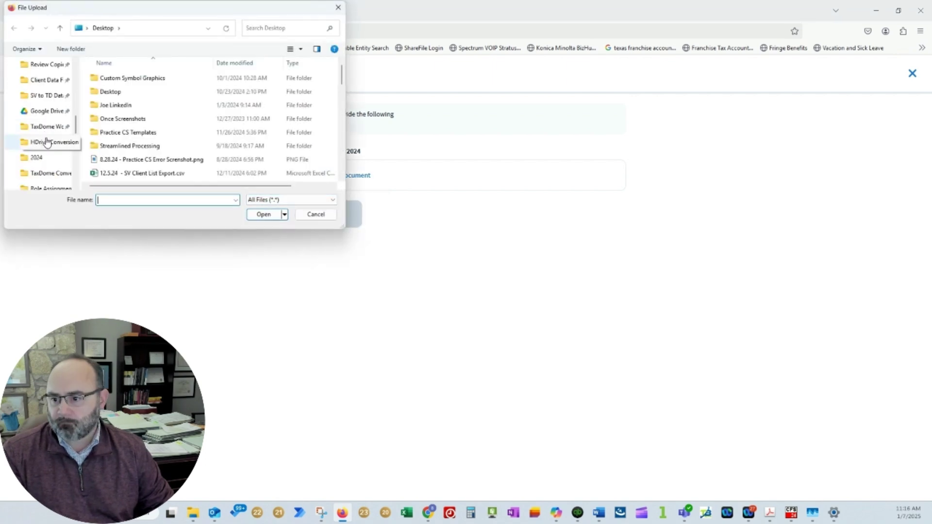
pyautogui.click(42, 129)
pyautogui.doubleClick(128, 79)
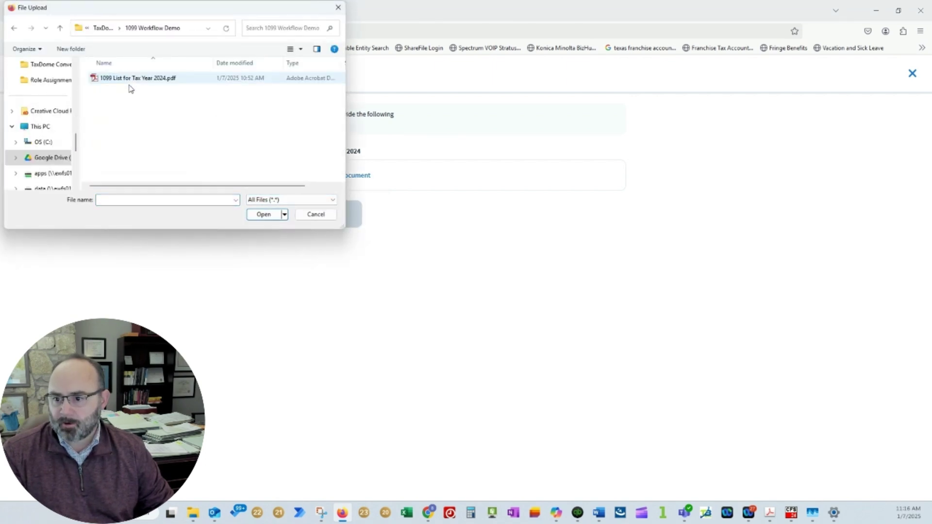
pyautogui.doubleClick(130, 82)
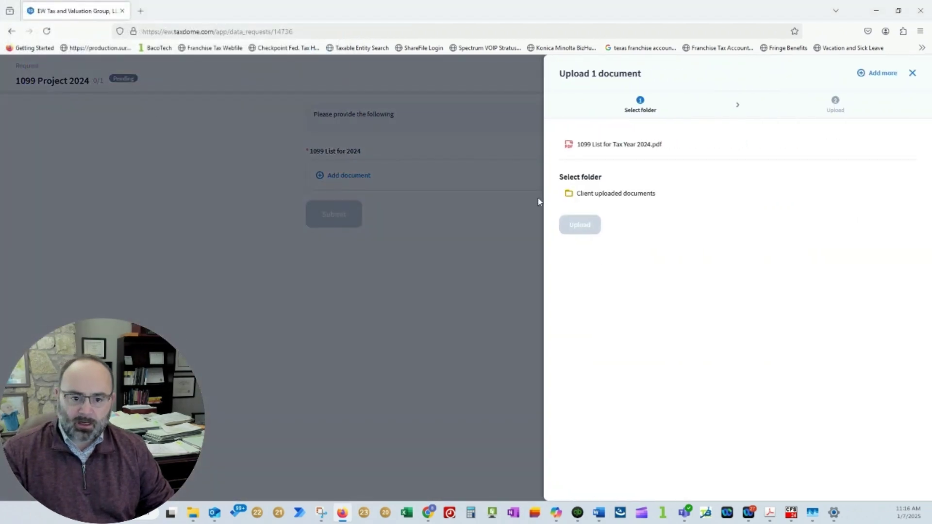
# Upload the PDF to the 2024 folder under Client uploaded documents and close the finished upload.
pyautogui.click(606, 200)
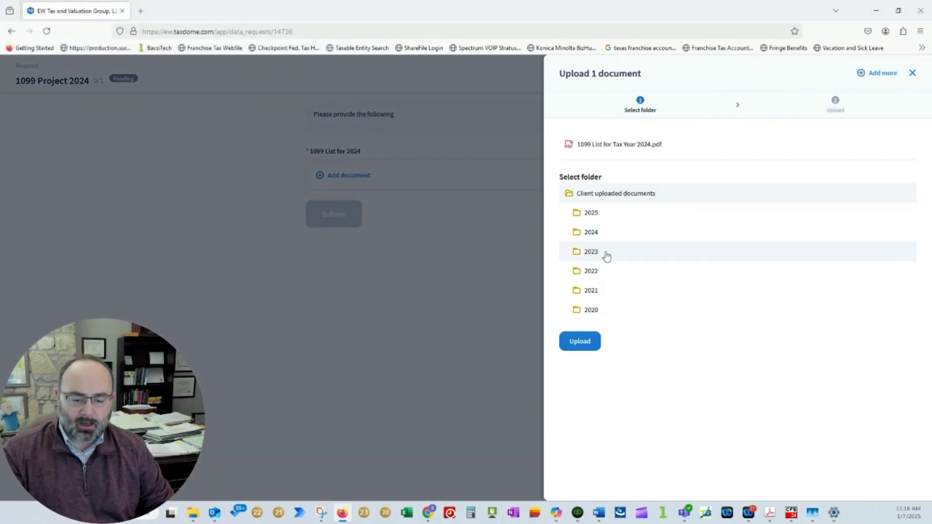
pyautogui.click(600, 238)
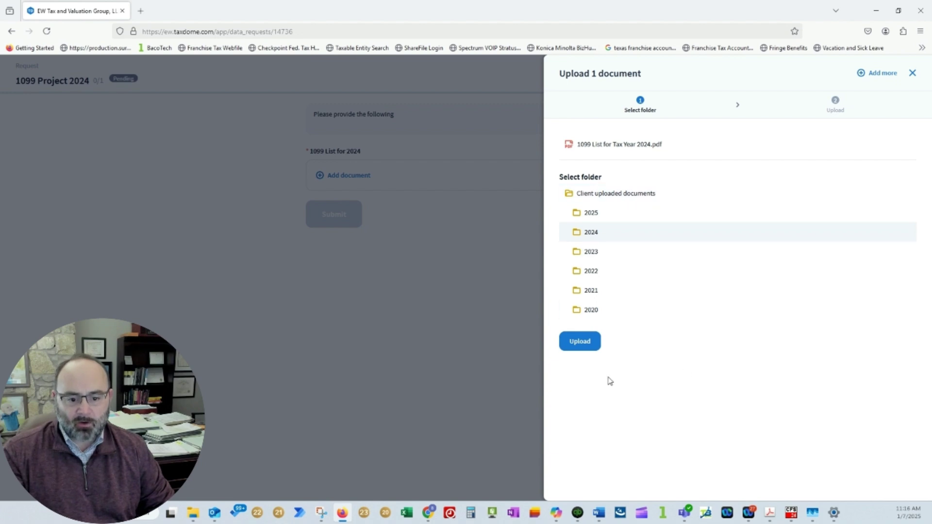
pyautogui.click(581, 342)
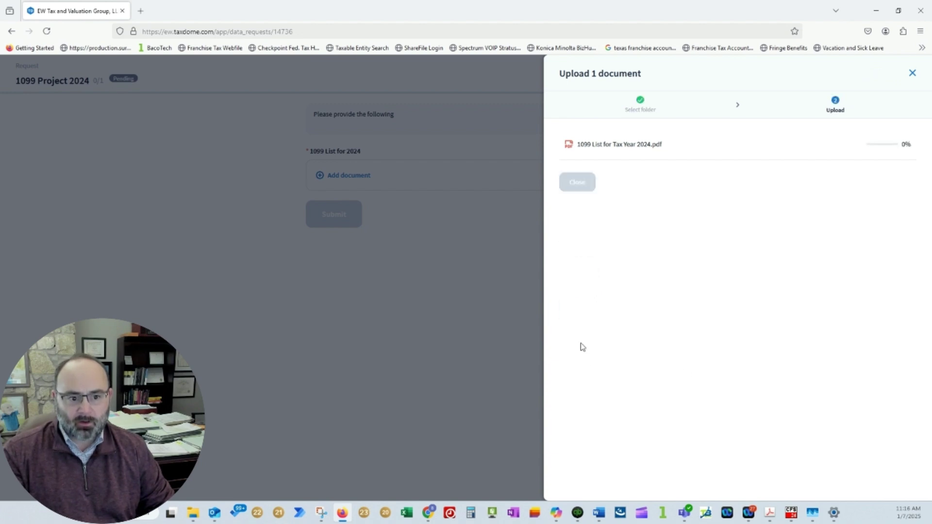
pyautogui.click(578, 182)
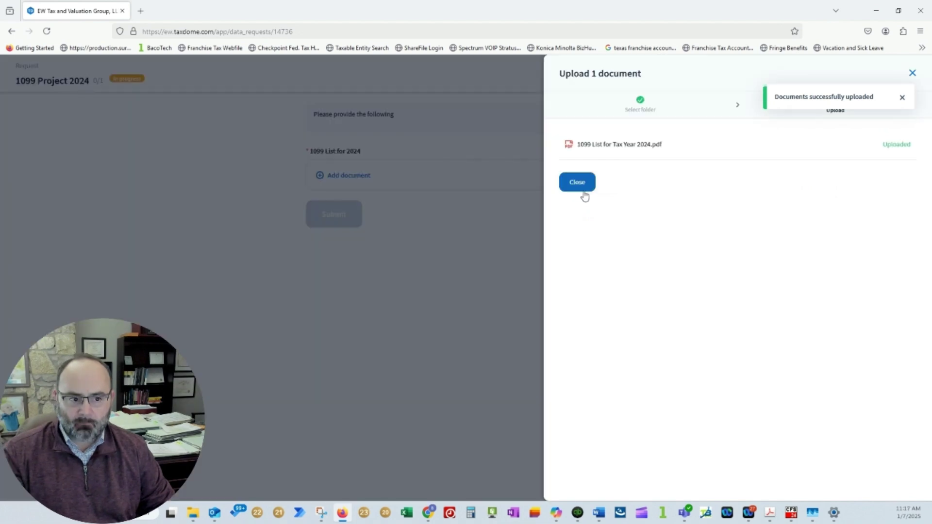
pyautogui.click(578, 182)
# Submit the 1099 Project 2024 request, close it, and return to the client's home dashboard.
pyautogui.click(348, 256)
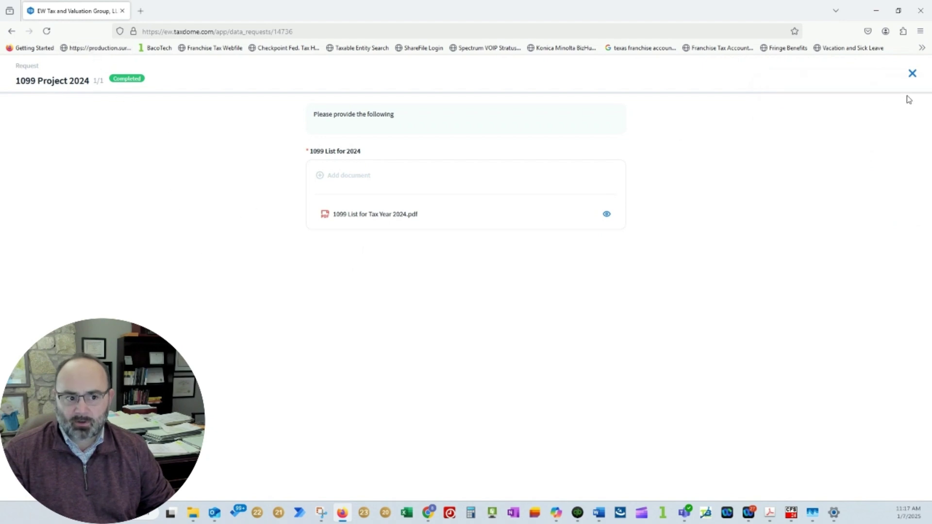
pyautogui.click(912, 73)
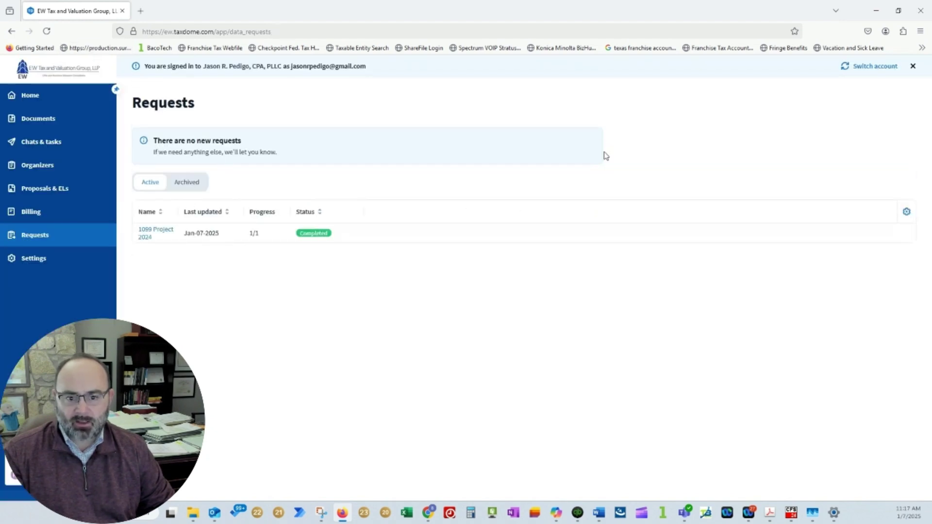
pyautogui.click(32, 99)
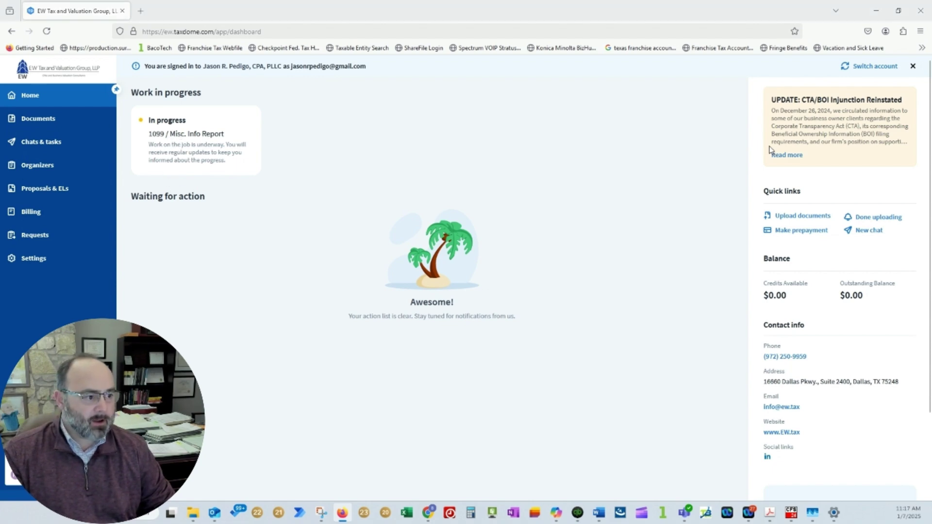
# Review the 1099 / Misc. Info Report work status on the client dashboard and switch back to the firm's Jobs list in Chrome.
pyautogui.hotkey('alt', 'Tab')
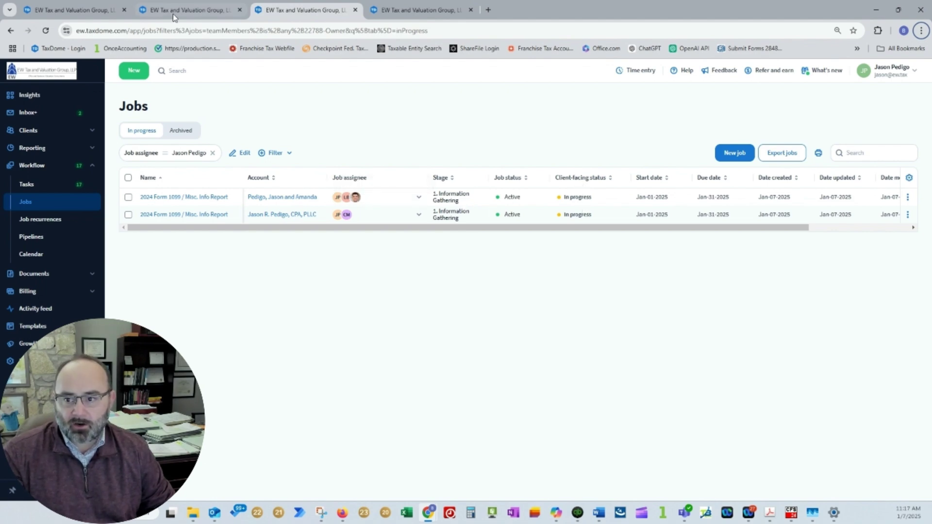
pyautogui.hotkey('alt', 'Tab')
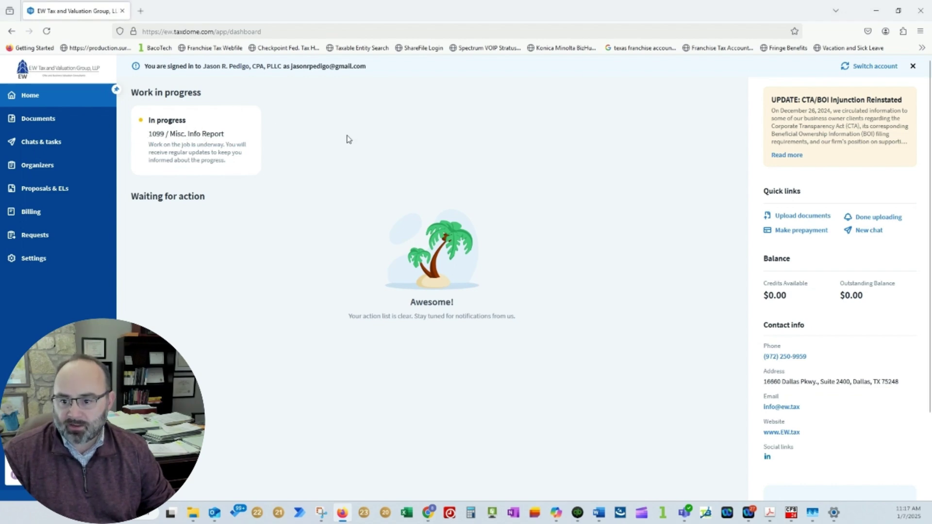
pyautogui.moveTo(225, 139)
pyautogui.mouseDown()
pyautogui.moveTo(149, 142)
pyautogui.moveTo(148, 120)
pyautogui.moveTo(221, 135)
pyautogui.moveTo(211, 135)
pyautogui.mouseUp()
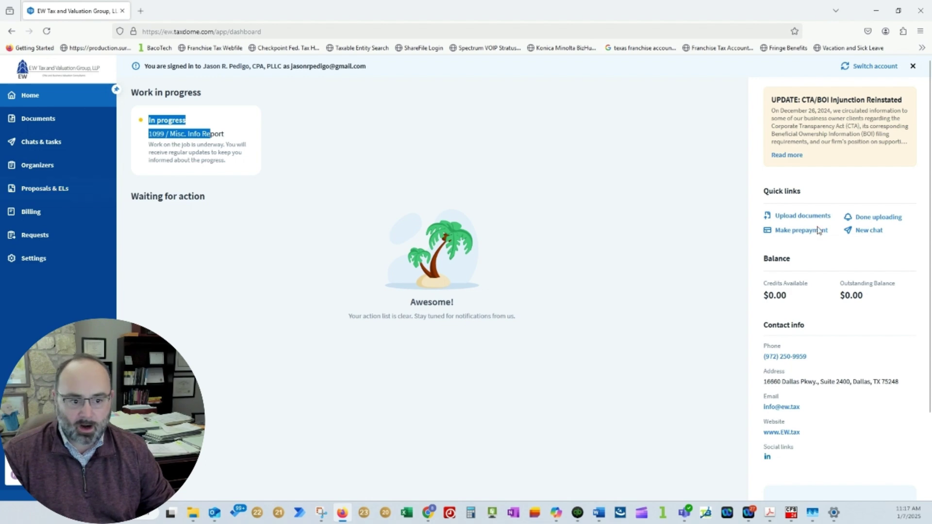
pyautogui.click(204, 306)
pyautogui.hotkey('alt', 'Tab')
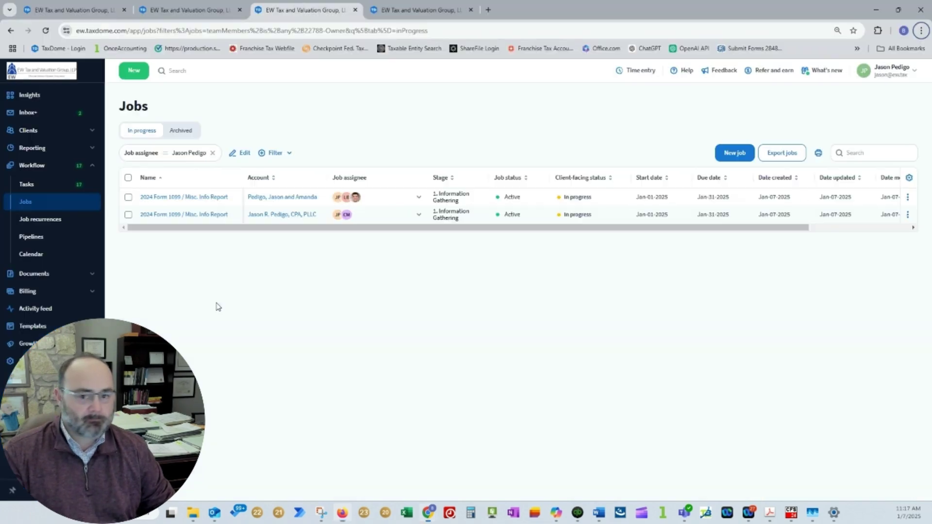
# Open the PLLC account's 2024 Form 1099 / Misc. Info Report job and set its "Gather Necessary Info. (Preparer)" task to Completed.
pyautogui.click(196, 217)
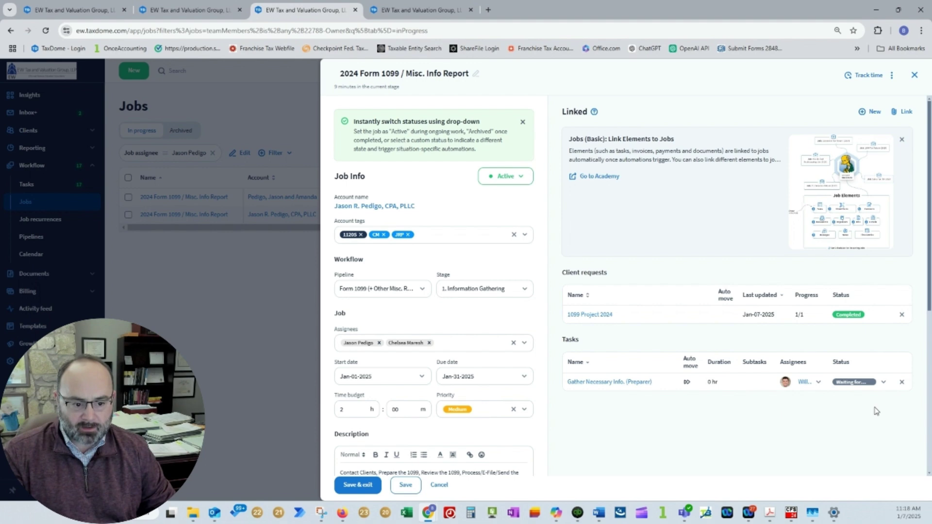
pyautogui.click(882, 383)
pyautogui.scroll(-2, 856, 437)
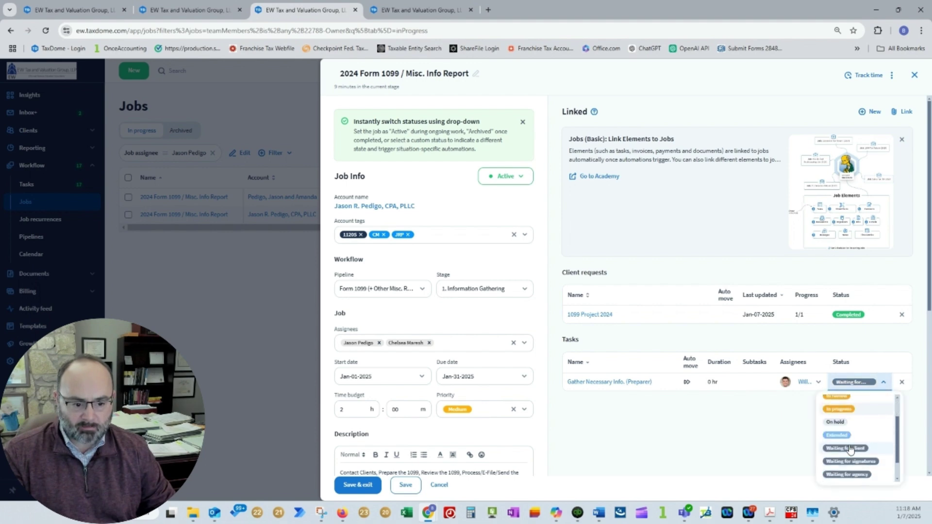
pyautogui.click(846, 471)
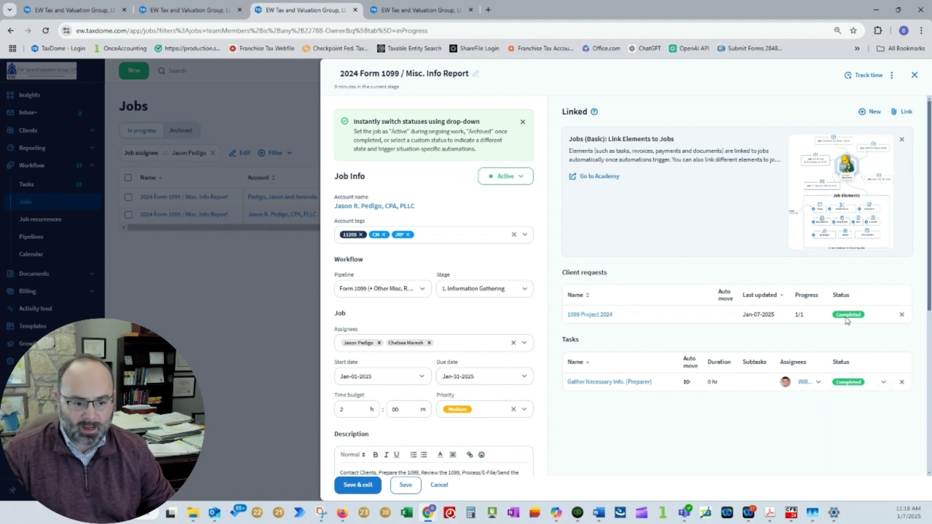
# Open the linked 1099 Project 2024 request and examine the client's uploaded "1099 List for Tax Year 2024.pdf".
pyautogui.click(598, 316)
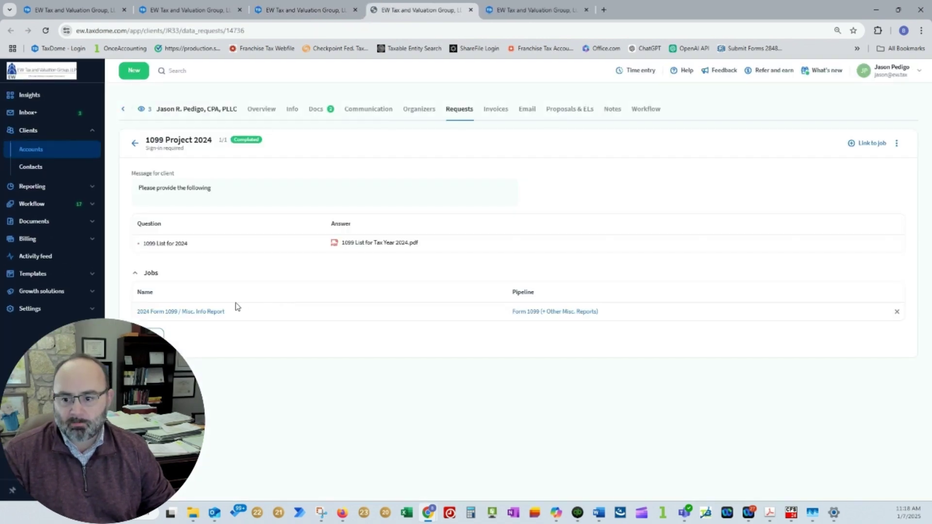
pyautogui.click(368, 246)
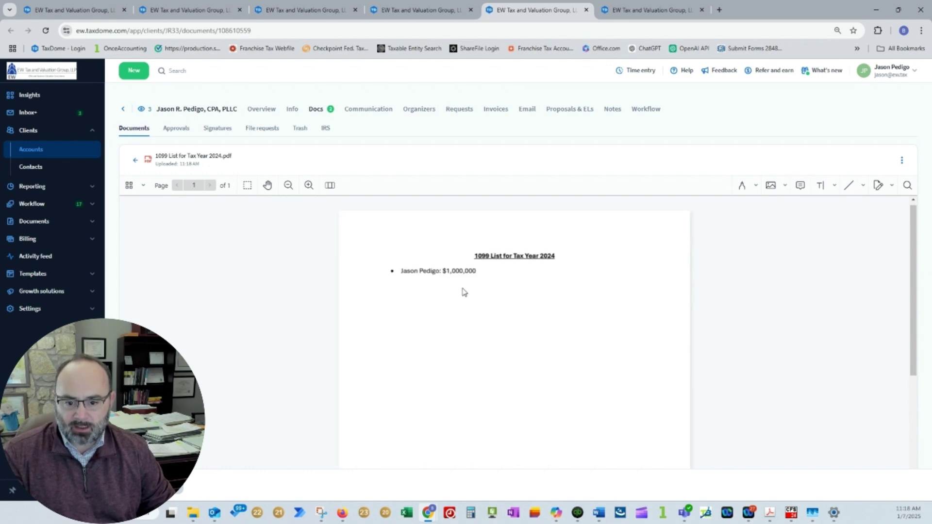
pyautogui.moveTo(444, 272); pyautogui.dragTo(479, 272)
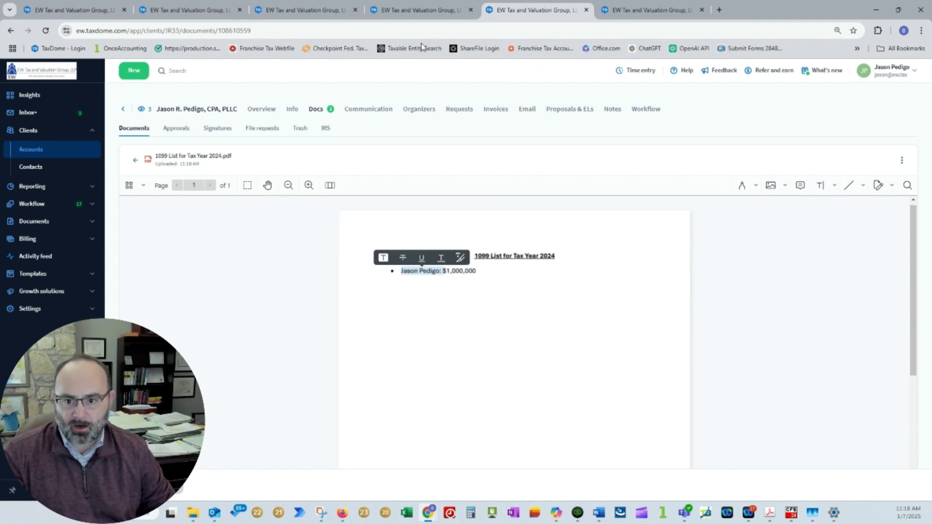
# Return to the PLLC account's job details, then save and exit the job.
pyautogui.click(420, 10)
pyautogui.click(280, 13)
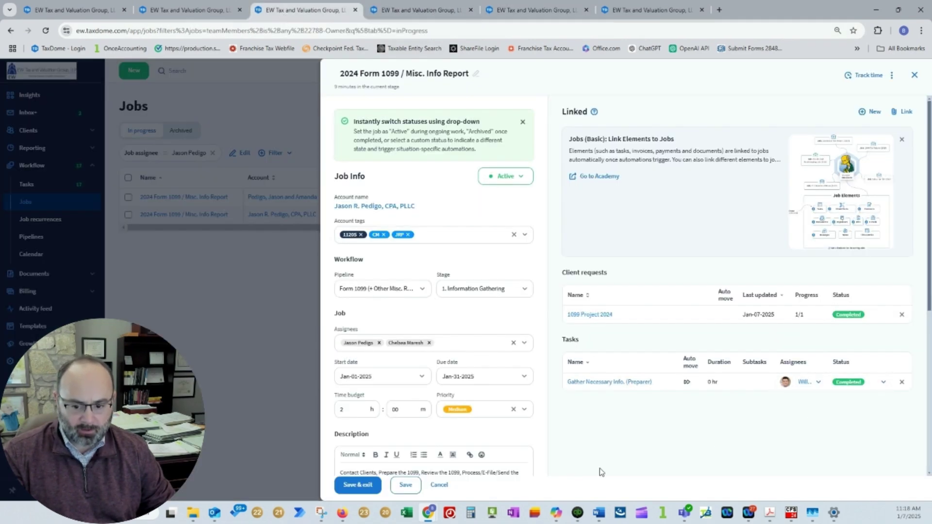
pyautogui.click(353, 486)
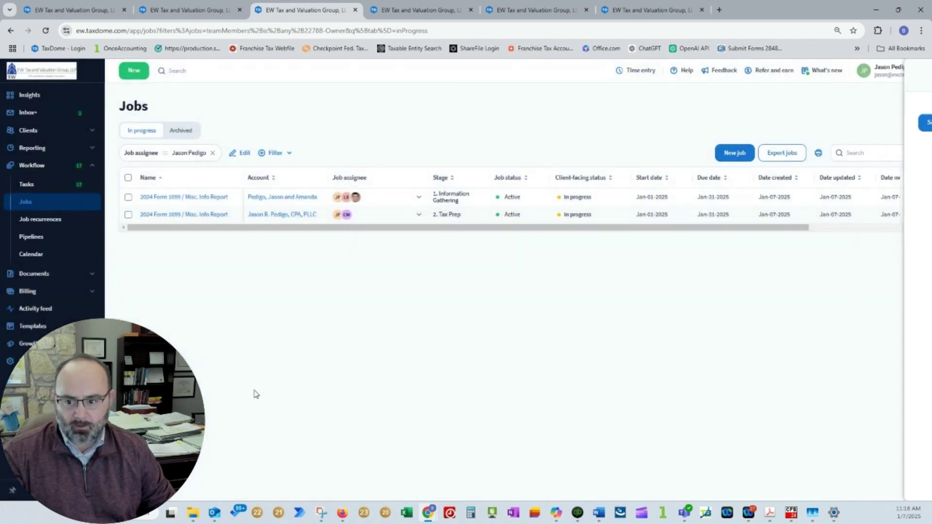
# Refresh the Form 1099 (+ Other Misc. Reports) pipeline board and check the current stage of each job.
pyautogui.click(79, 12)
pyautogui.click(199, 12)
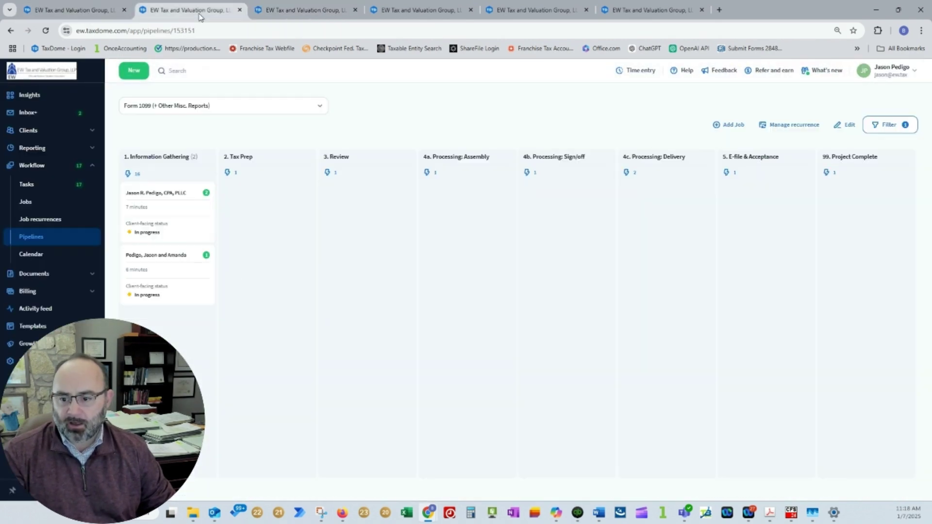
pyautogui.click(47, 33)
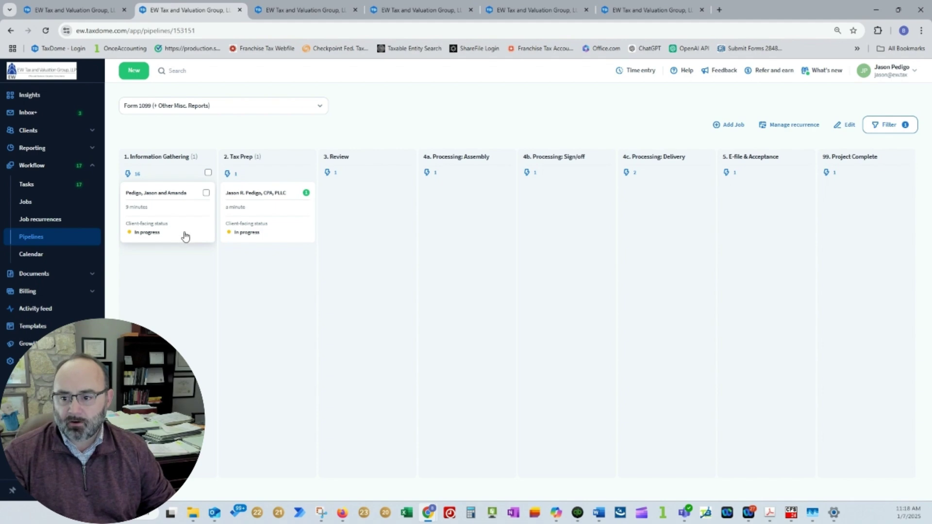
# Look over the medium-priority tasks and job widgets on the Insights dashboard, and return to the 1099 Project 2024 request.
pyautogui.click(73, 11)
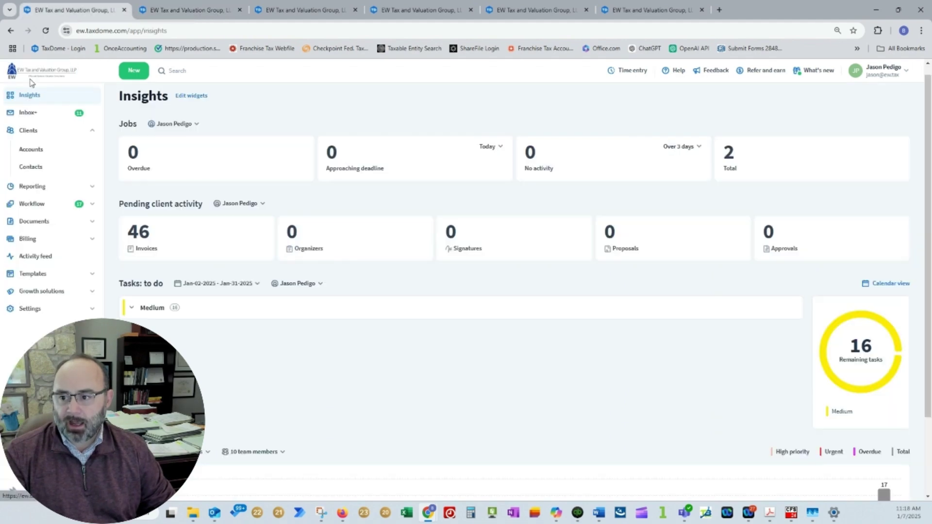
pyautogui.click(213, 264)
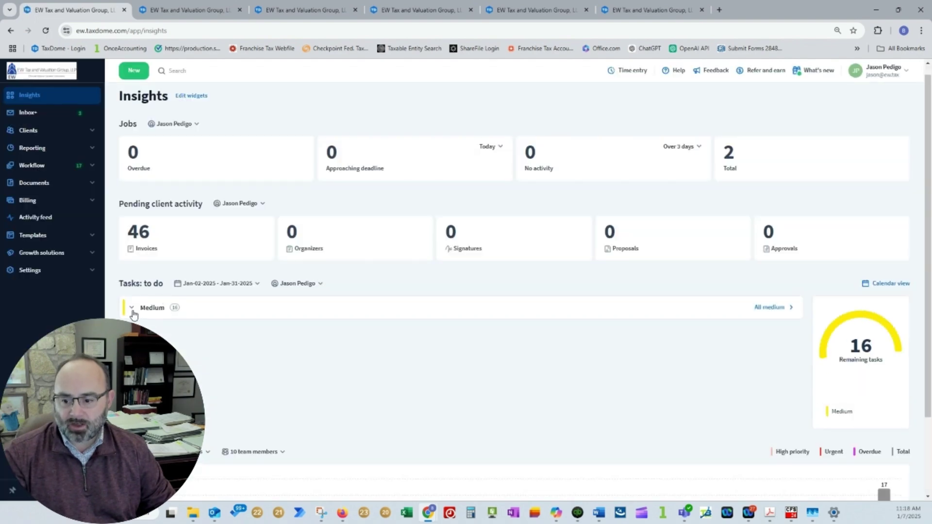
pyautogui.click(132, 313)
pyautogui.click(132, 313)
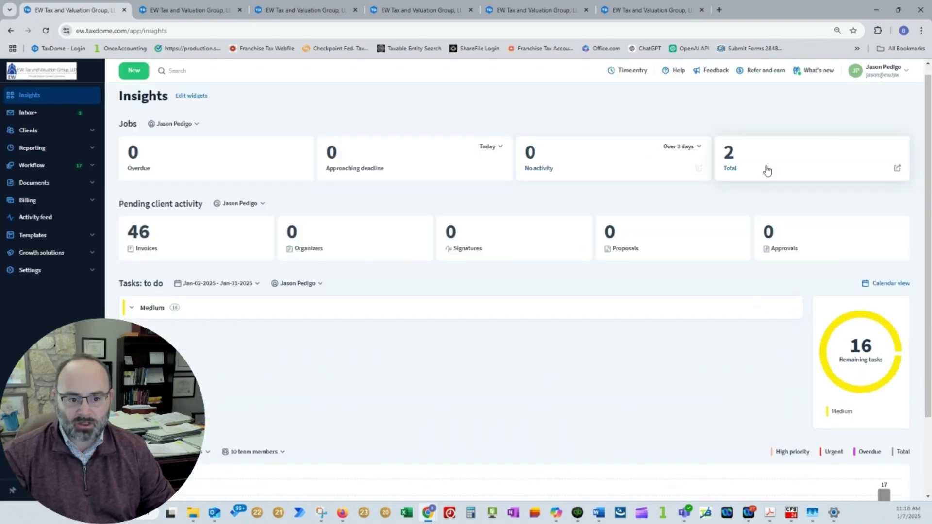
pyautogui.click(409, 15)
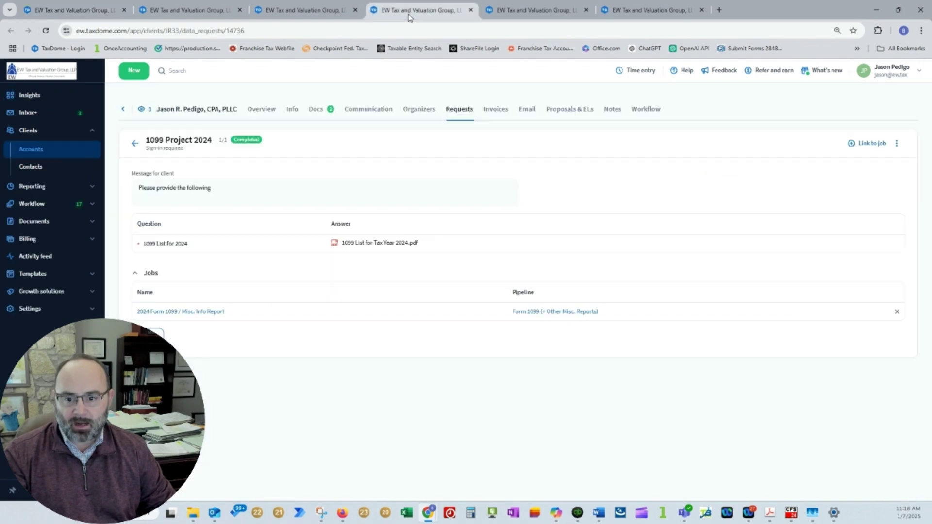
# Show everyone's pending workflow tasks and filter them by task assignee to the preparer assigned to the Form 1099 job tasks.
pyautogui.click(34, 207)
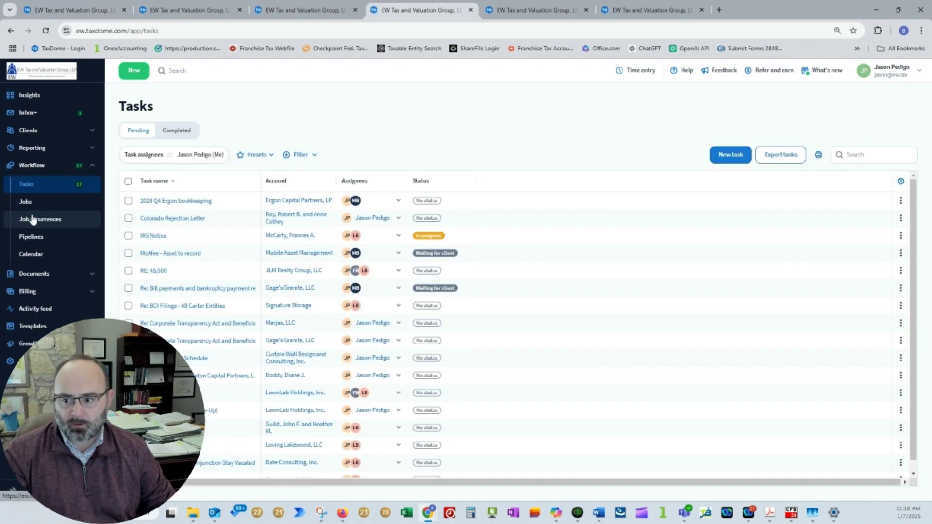
pyautogui.click(188, 156)
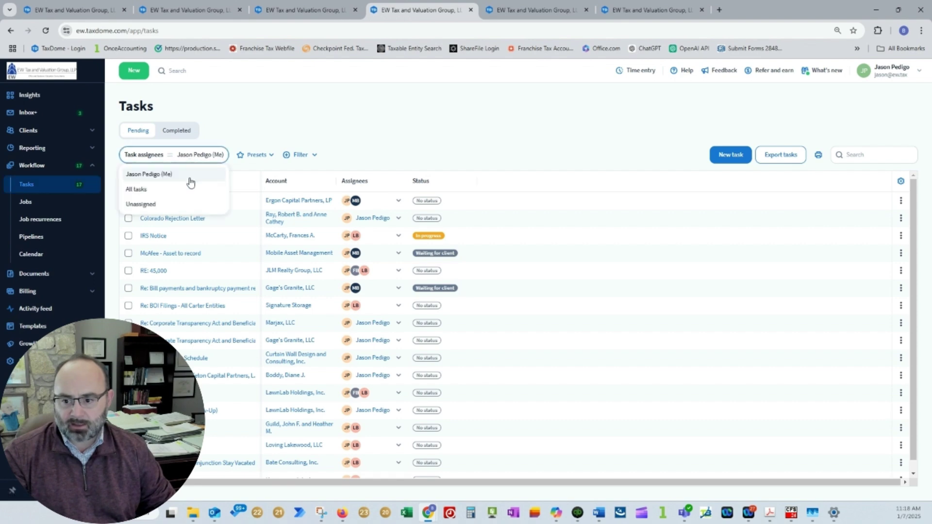
pyautogui.click(156, 196)
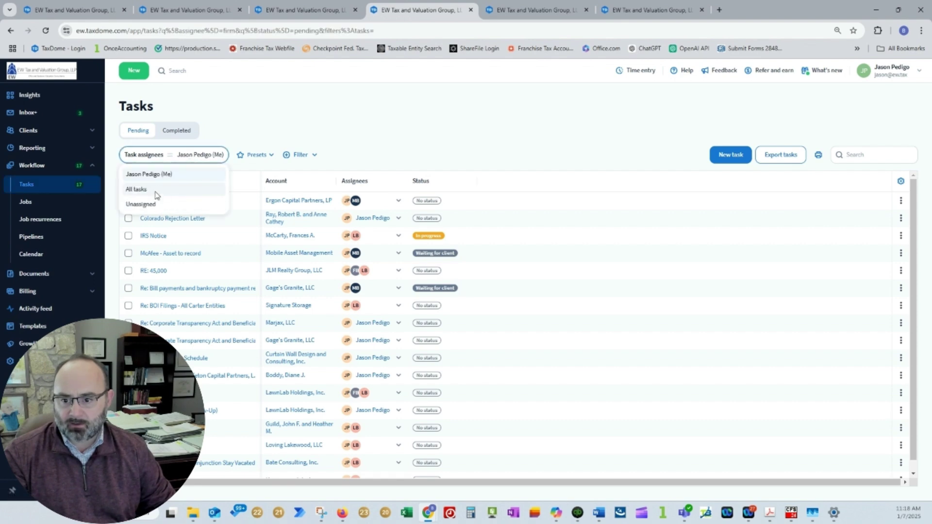
pyautogui.click(275, 155)
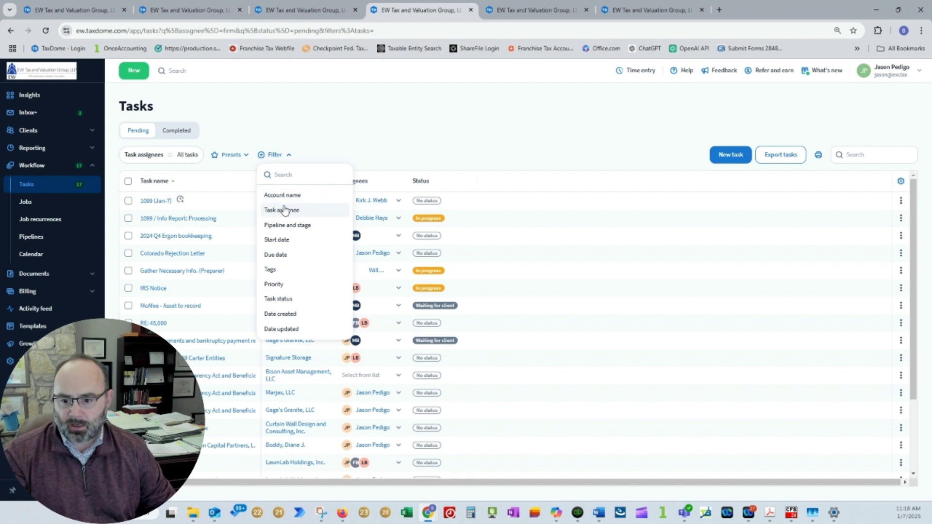
pyautogui.click(283, 209)
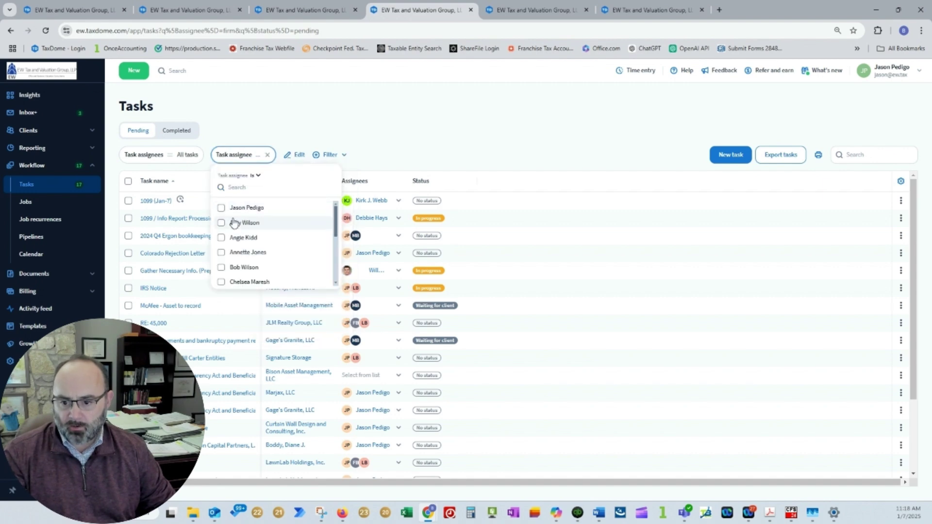
pyautogui.scroll(-3, 234, 243)
pyautogui.click(235, 279)
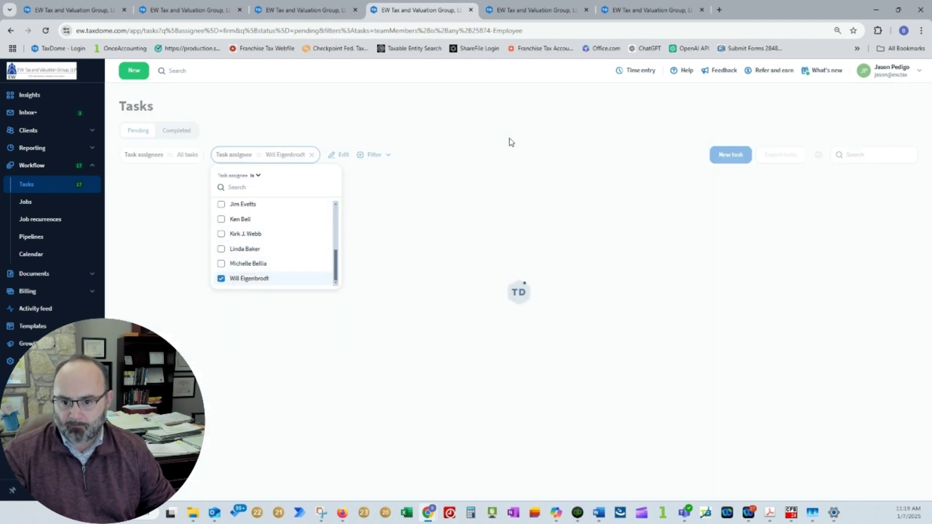
pyautogui.click(500, 128)
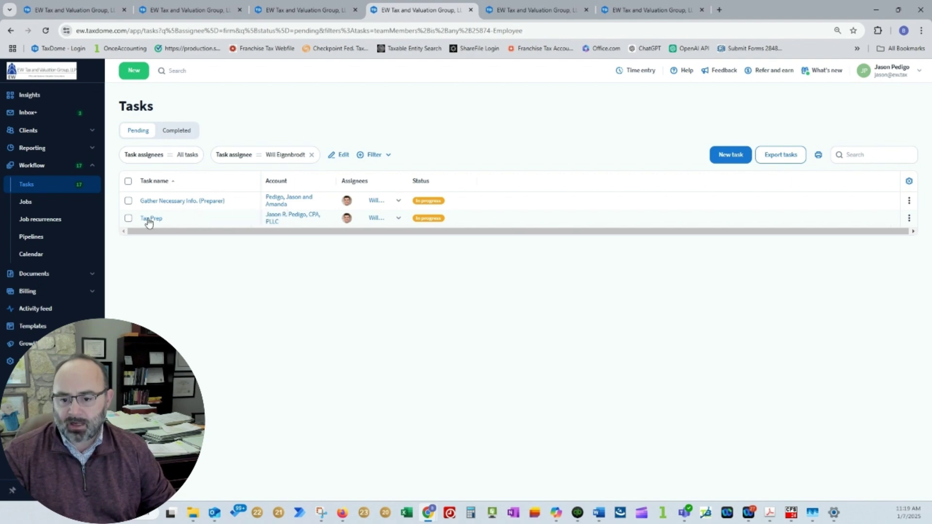
# Check the Form 1099 (+ Other Misc. Reports) pipeline board, and open the PLLC account's 2024 Form 1099 / Misc. Info Report job.
pyautogui.click(59, 9)
pyautogui.click(198, 10)
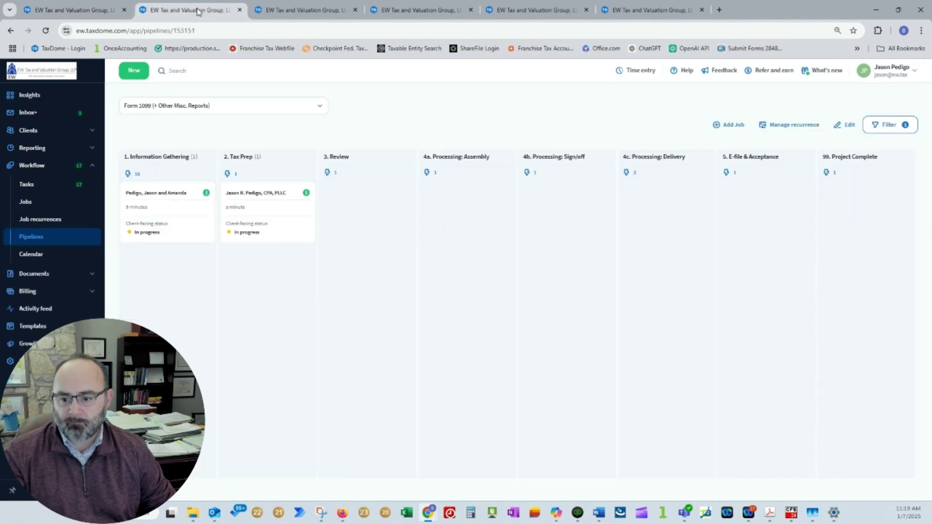
pyautogui.click(293, 12)
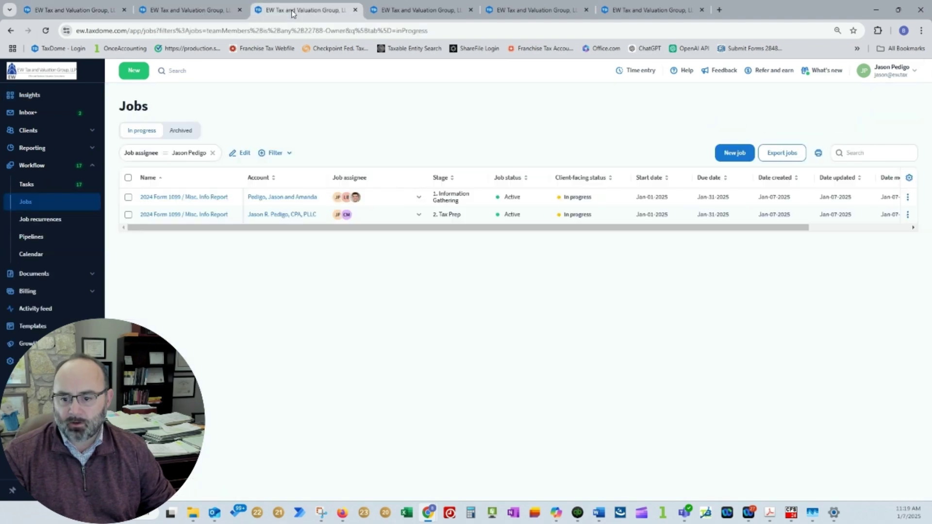
pyautogui.click(188, 216)
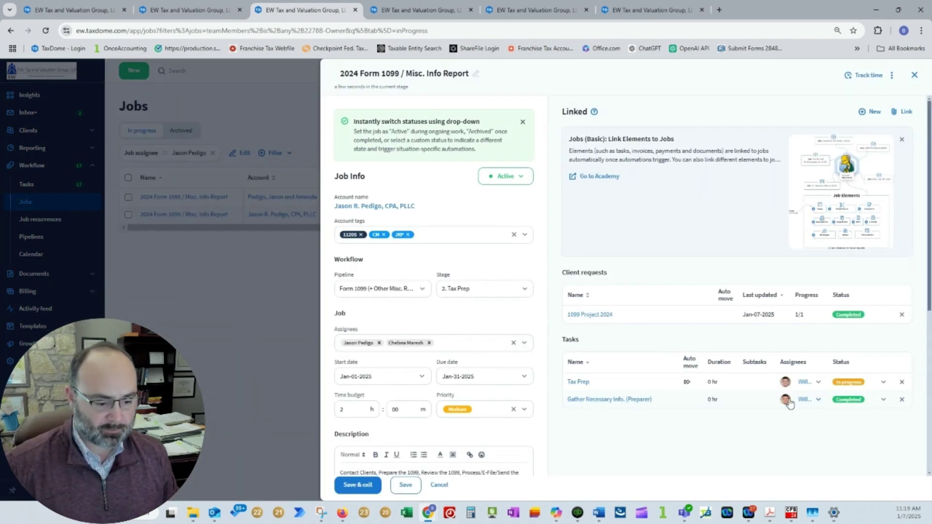
# Switch to Payroll System 2024 and open the demo payee's 2024 Form 1099-NEC.
pyautogui.click(791, 513)
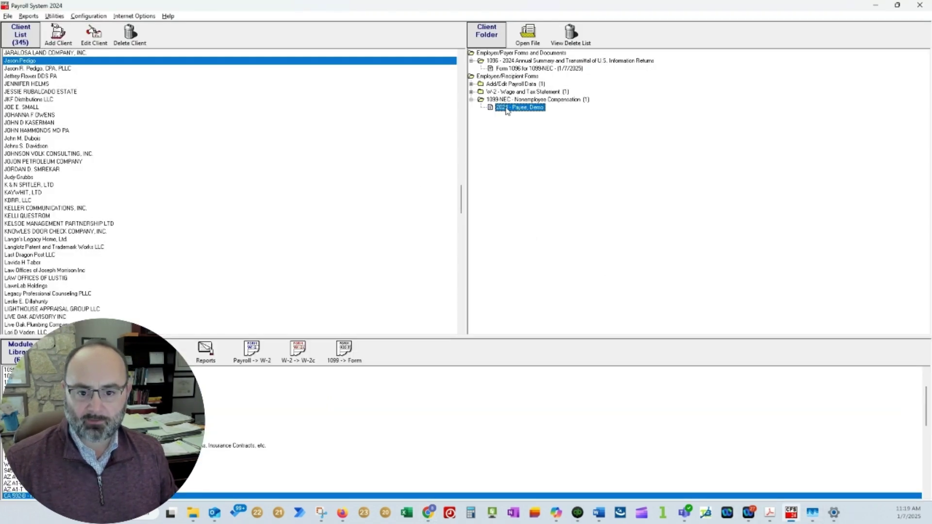
pyautogui.hotkey('alt', 'Tab')
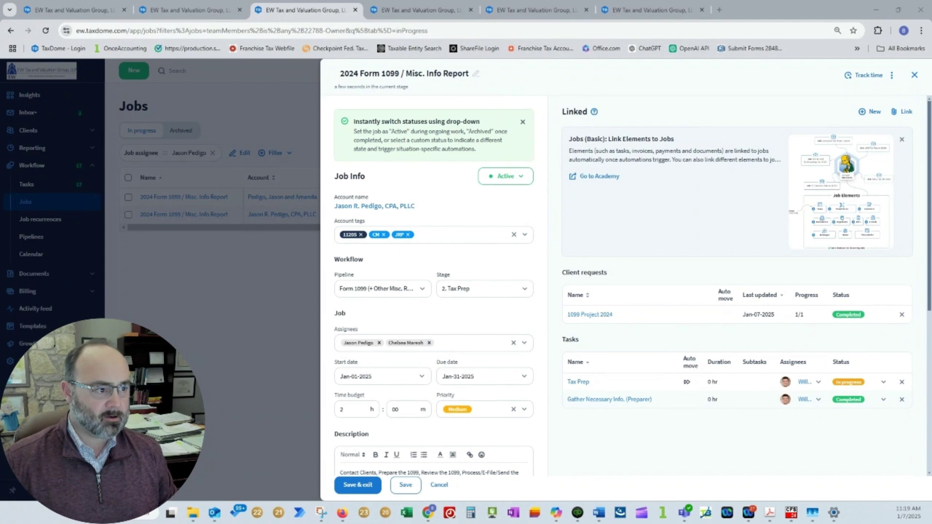
pyautogui.hotkey('alt', 'Tab')
pyautogui.click(582, 15)
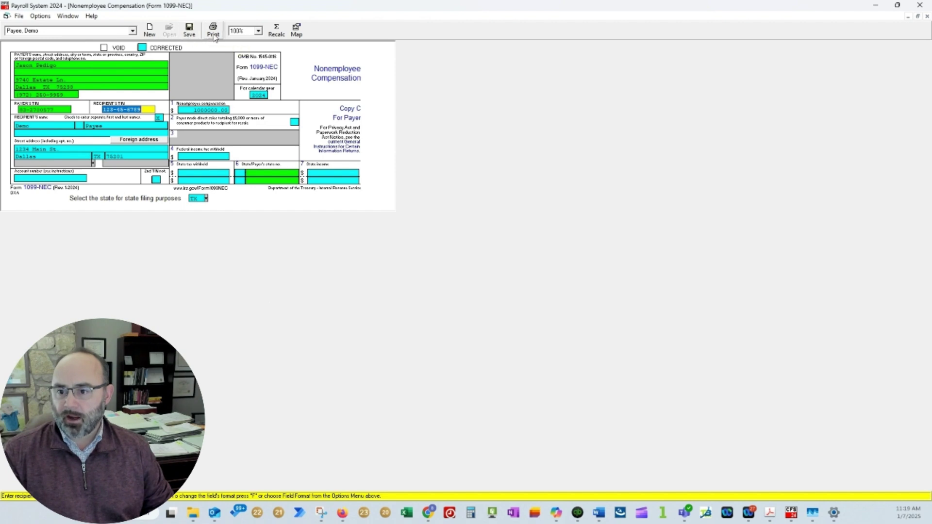
# Start printing the 1099-NEC black copies with Payer (Copy C), State (Copy 1) and Recipient (Copy B, 2, Instruct.) included.
pyautogui.click(20, 17)
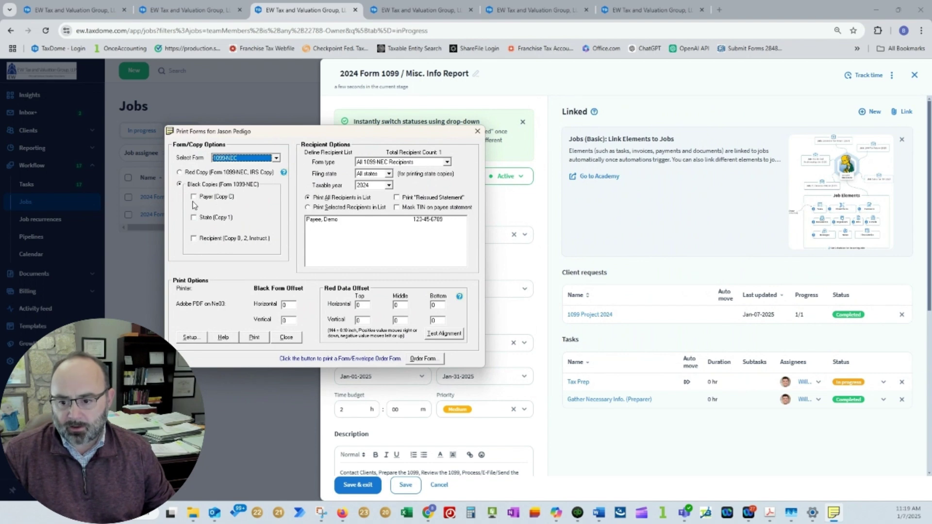
pyautogui.click(193, 239)
pyautogui.click(194, 217)
pyautogui.click(194, 196)
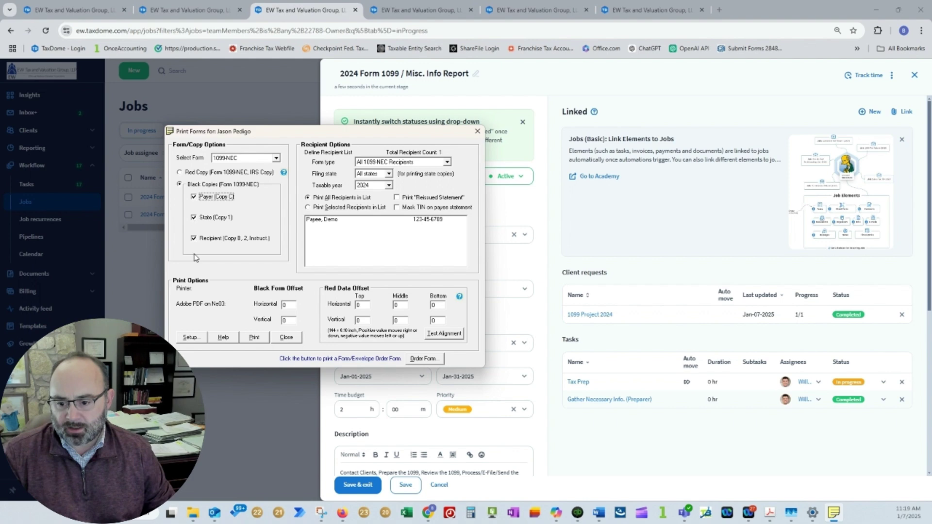
# Set the printer to TaxDome Printer 2.0 and print the selected 1099-NEC copies to the TaxDome uploader.
pyautogui.click(190, 337)
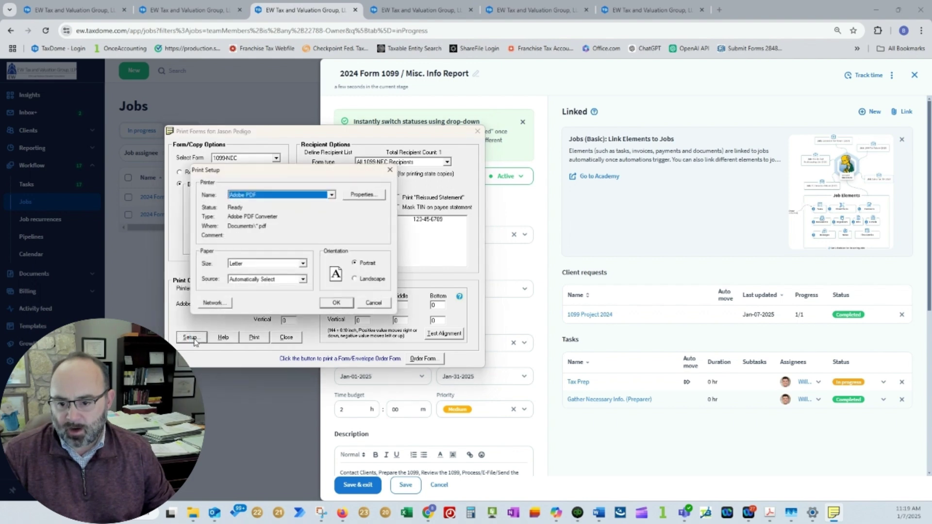
pyautogui.click(333, 194)
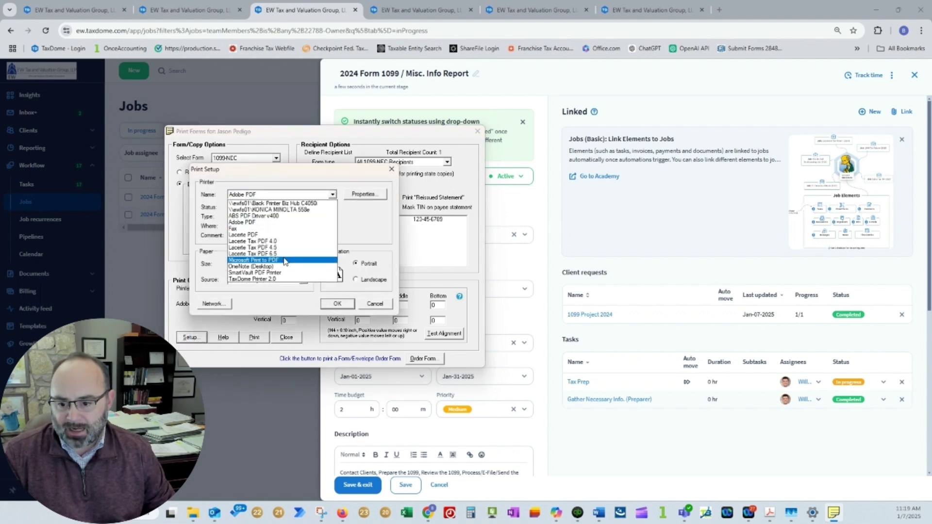
pyautogui.click(262, 279)
pyautogui.click(338, 304)
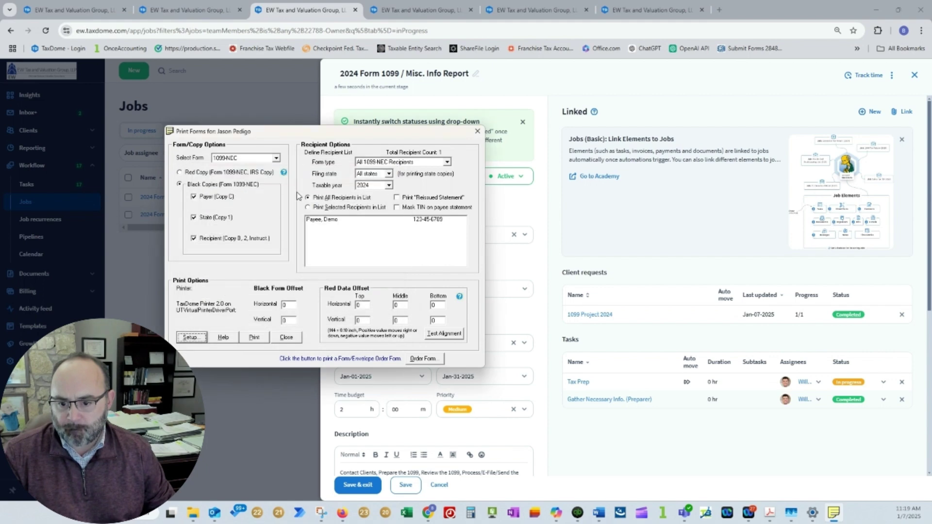
pyautogui.click(250, 339)
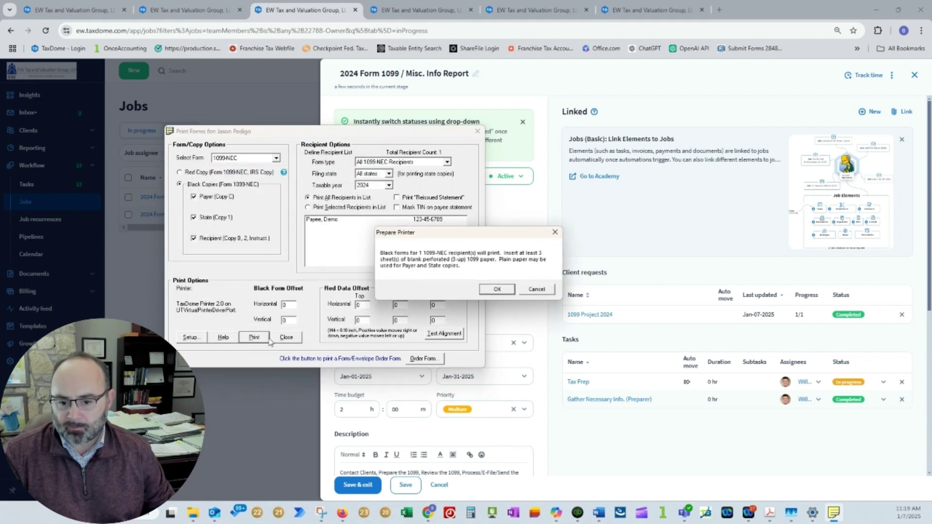
pyautogui.click(497, 290)
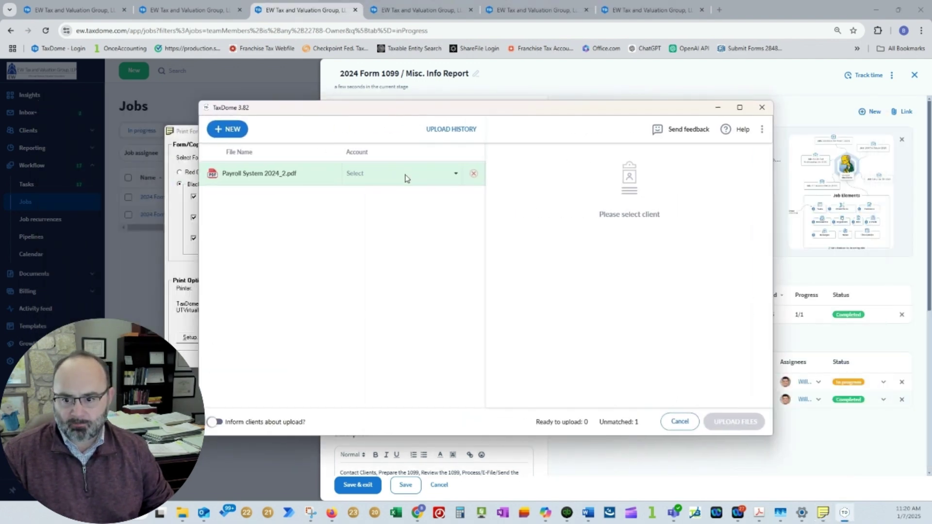
pyautogui.click(407, 178)
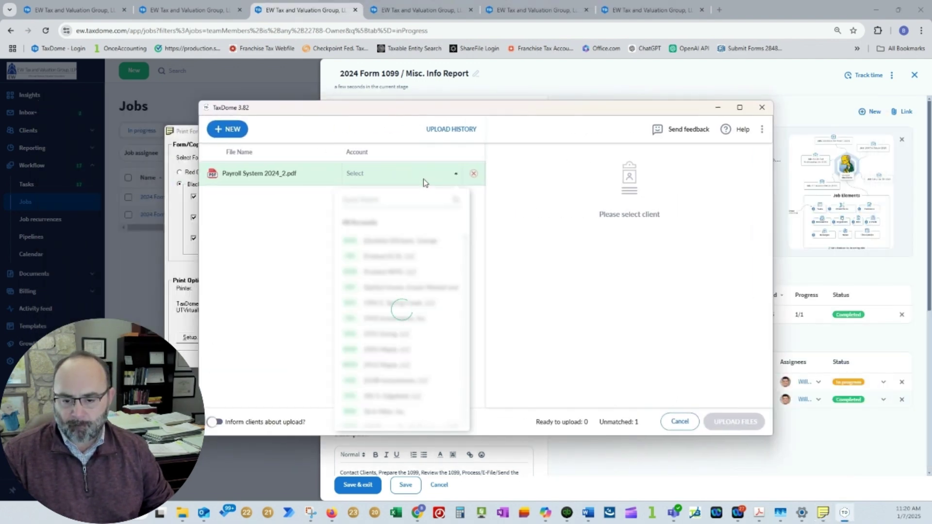
pyautogui.click(279, 256)
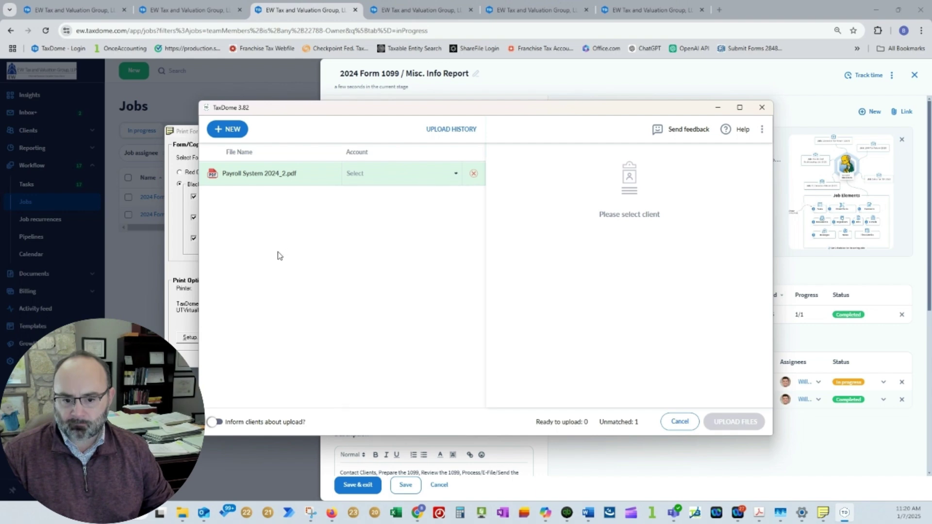
# Return to the 1099-NEC print options, keep only the Recipient (Copy B, 2, Instruct.) copy selected, and print it to TaxDome.
pyautogui.click(181, 135)
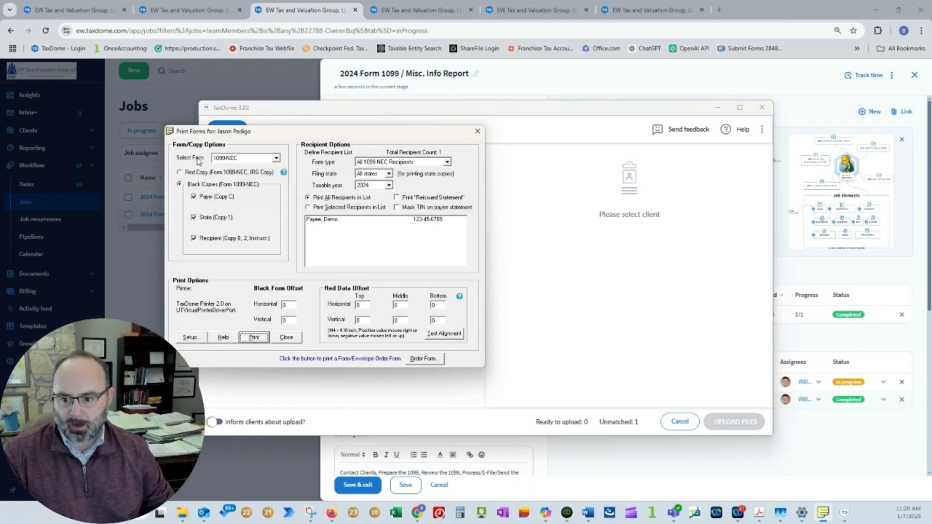
pyautogui.click(195, 219)
pyautogui.click(194, 238)
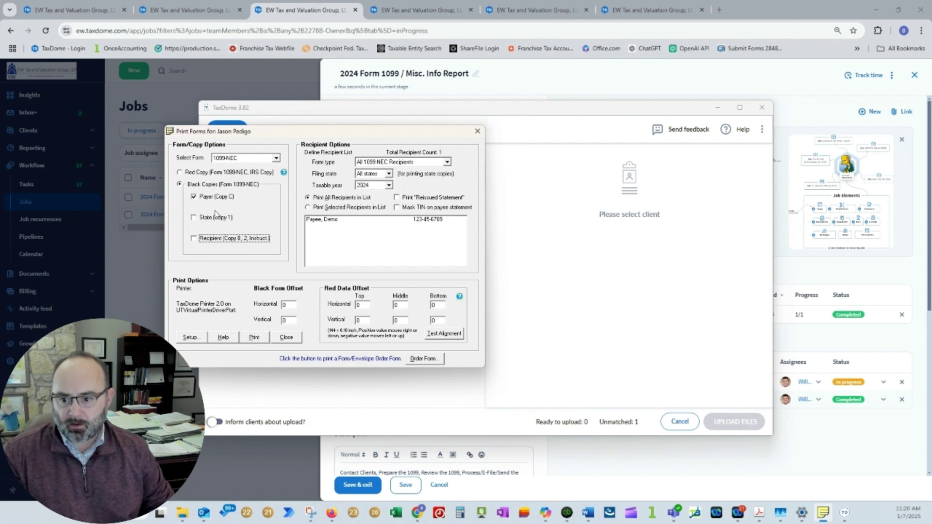
pyautogui.click(193, 197)
pyautogui.click(193, 238)
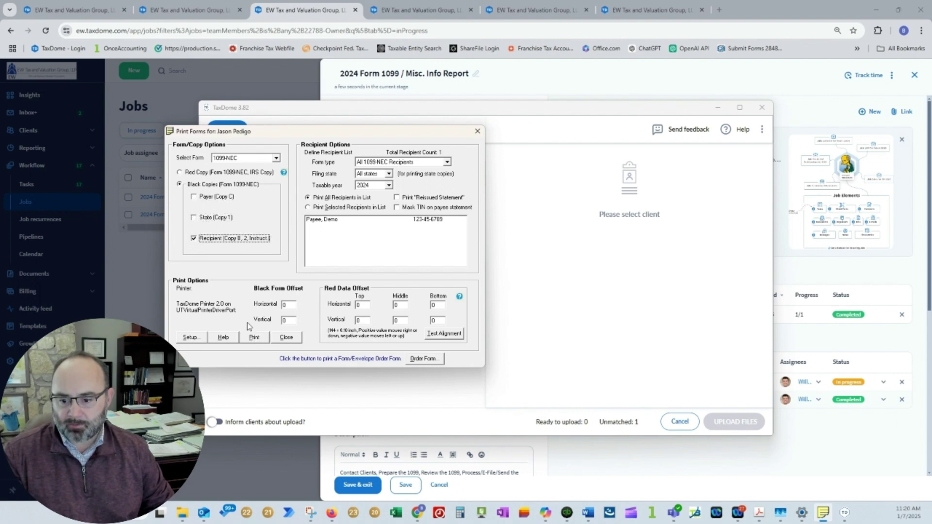
pyautogui.click(254, 338)
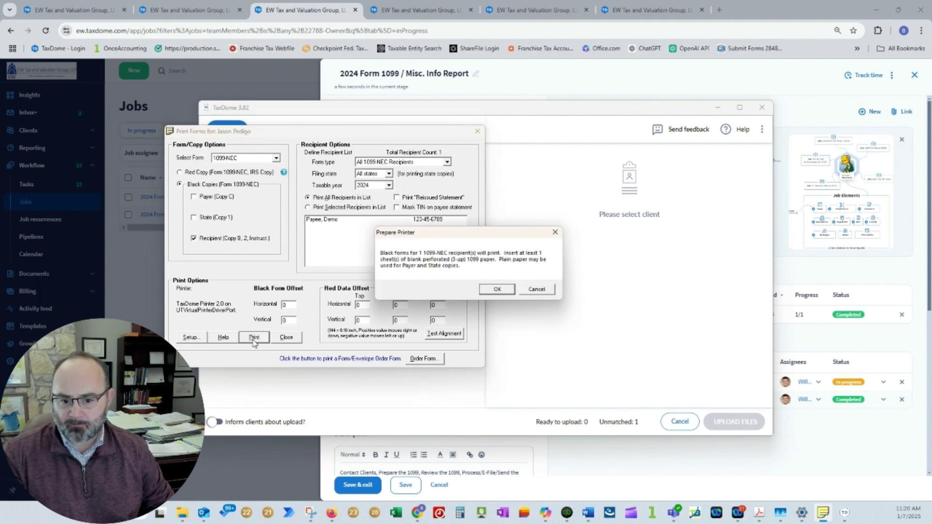
pyautogui.click(495, 290)
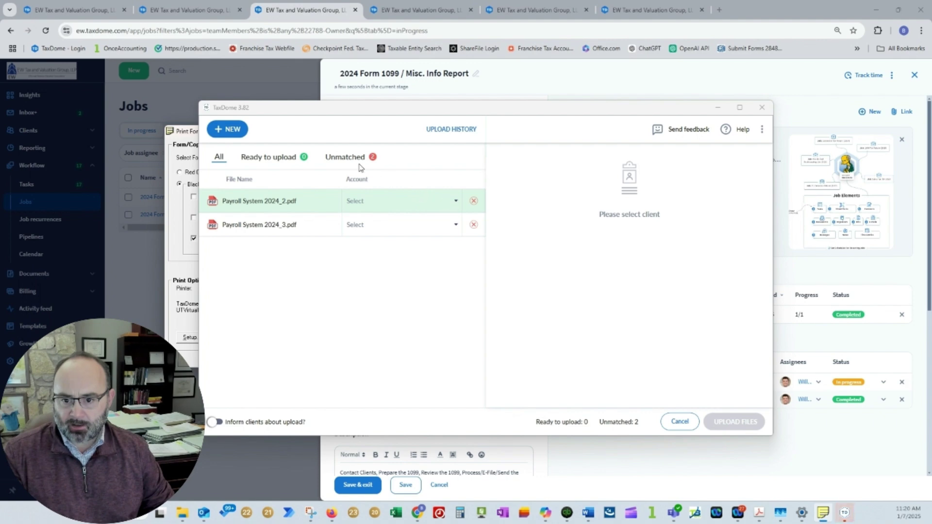
# Find the PLLC client account and assign it to both Payroll System 2024_2.pdf and Payroll System 2024_3.pdf.
pyautogui.click(456, 202)
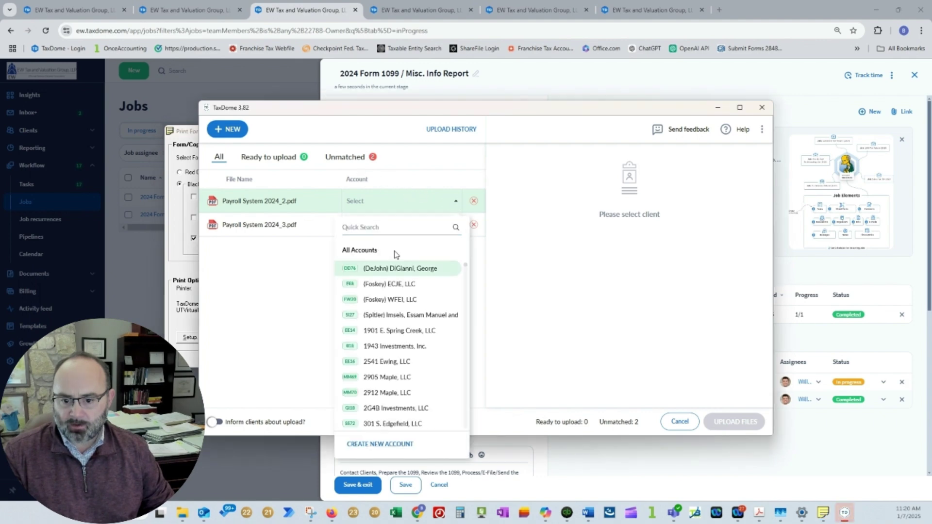
pyautogui.click(381, 229)
pyautogui.click(398, 202)
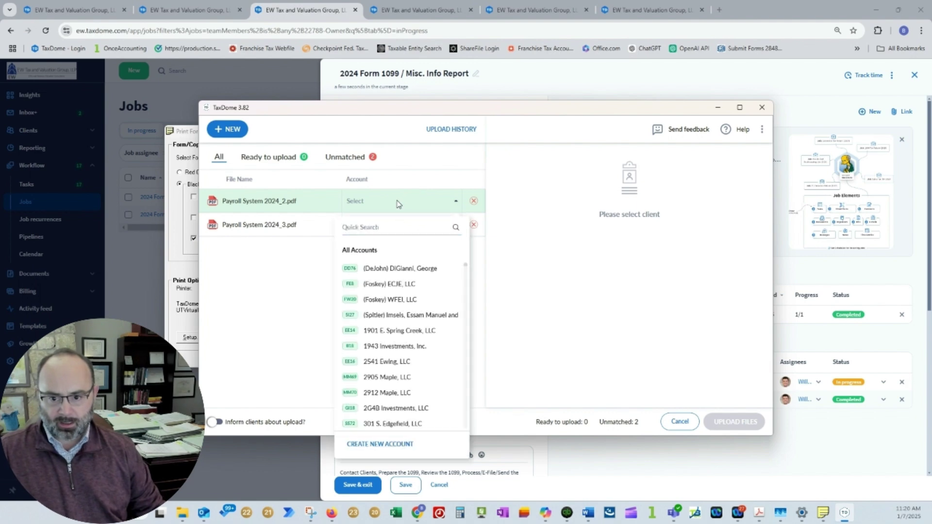
pyautogui.write('pedigo')
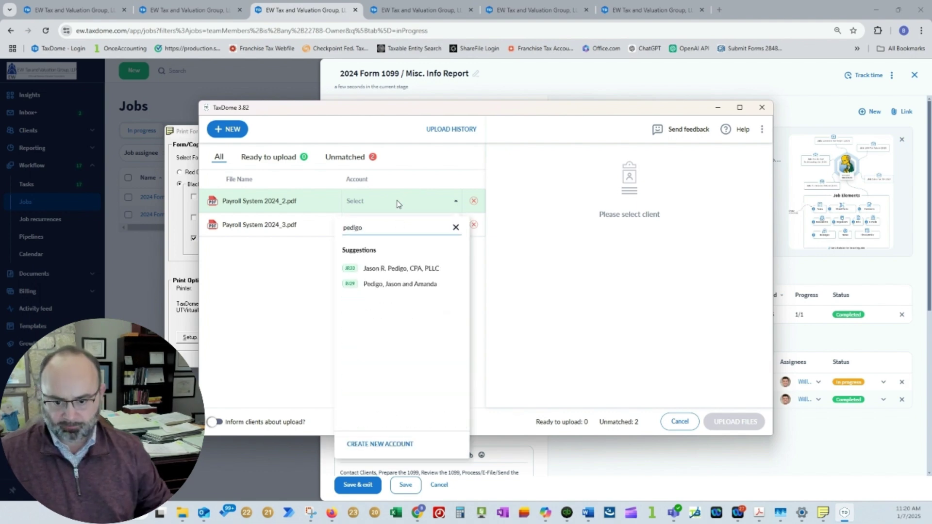
pyautogui.click(395, 270)
pyautogui.click(571, 297)
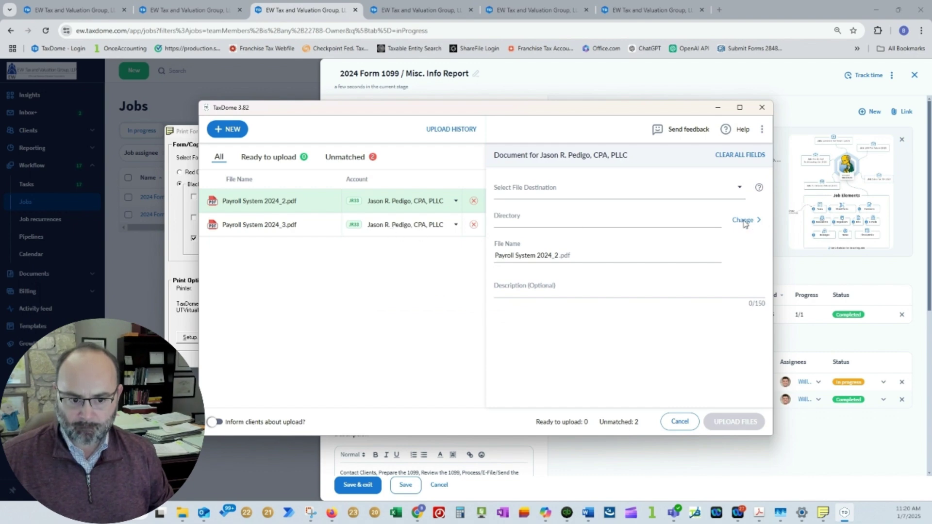
# Set the file destination to Client Copies and Tax Returns for both payroll files.
pyautogui.click(737, 190)
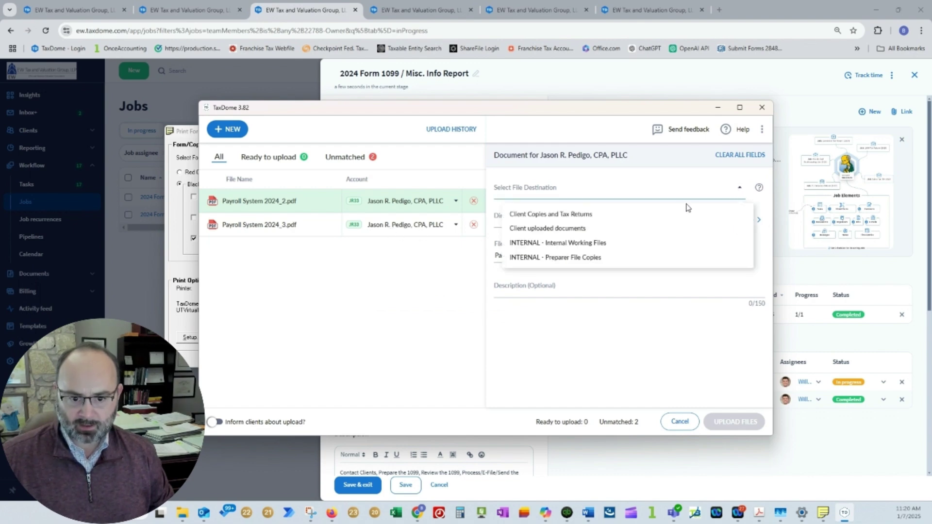
pyautogui.click(656, 212)
pyautogui.click(572, 297)
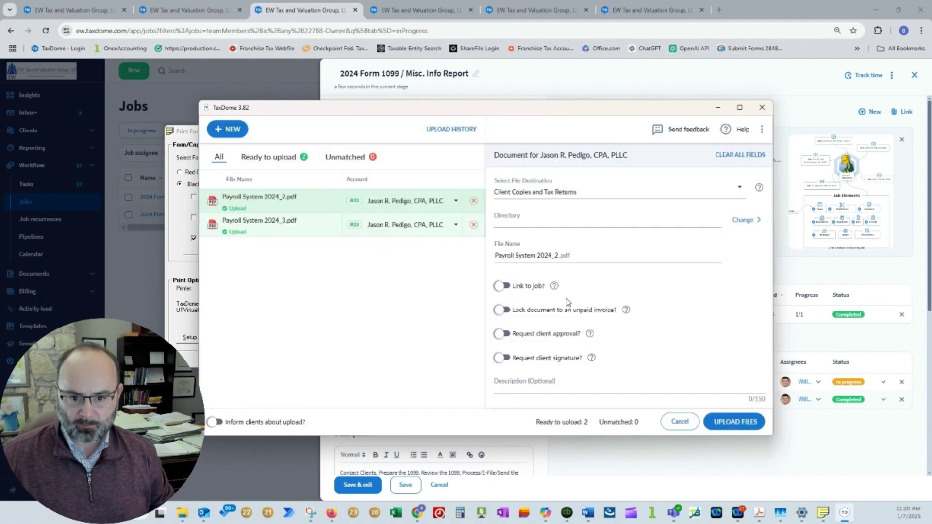
# Choose the 2023 directory under Client Copies and Tax Returns for Payroll System 2024_2.pdf only, declining to use it for both files.
pyautogui.click(744, 222)
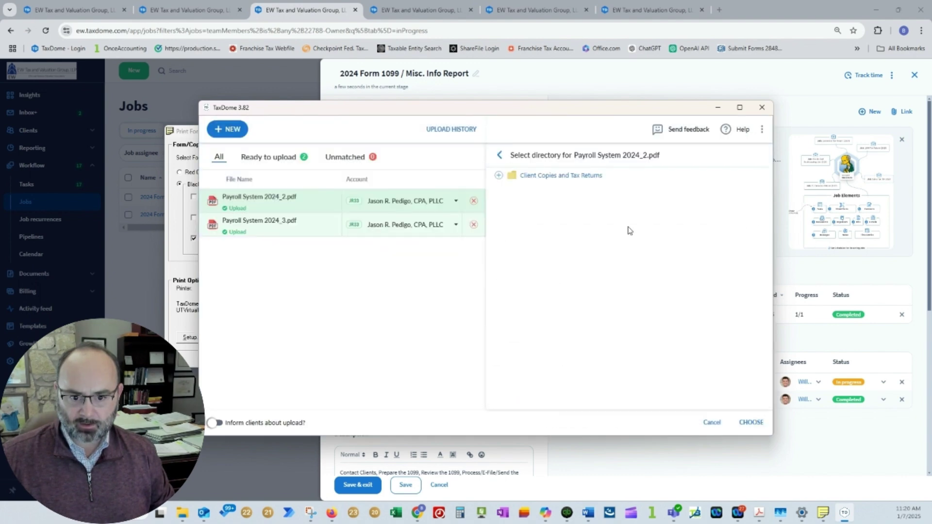
pyautogui.click(498, 176)
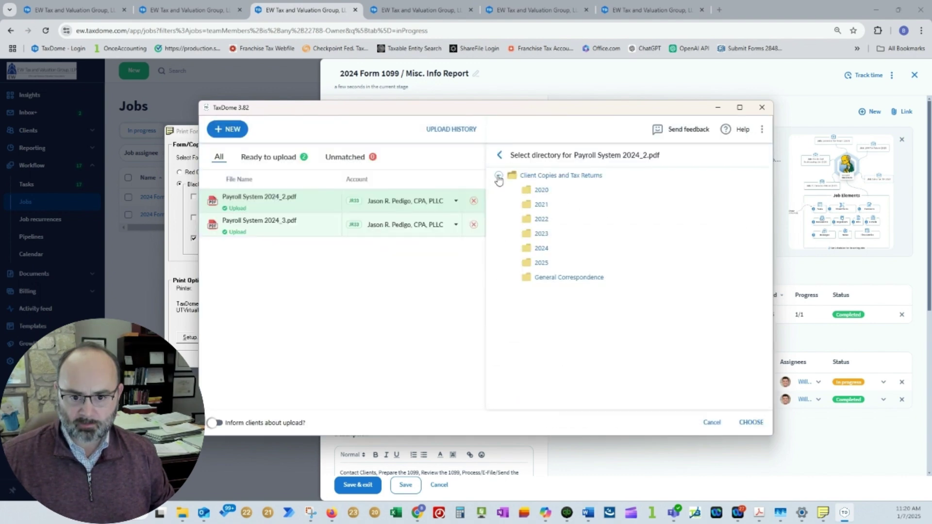
pyautogui.click(542, 237)
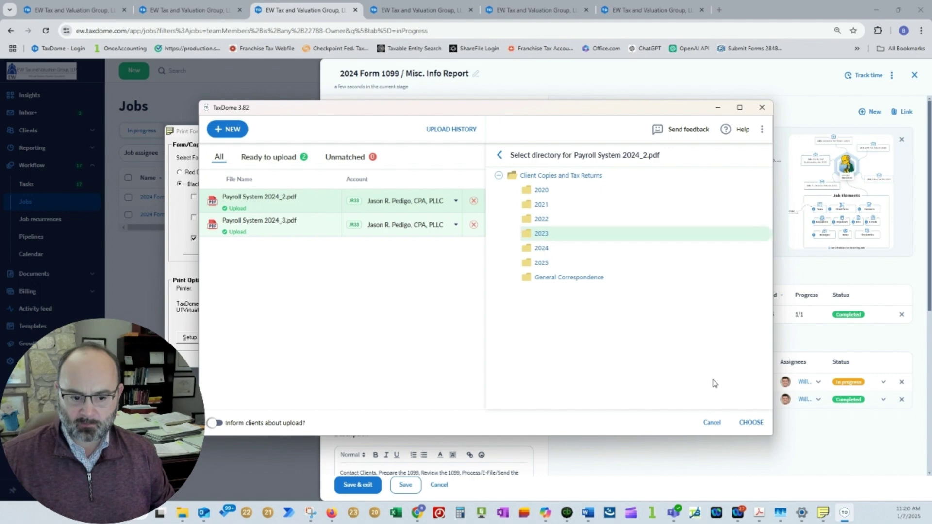
pyautogui.click(753, 424)
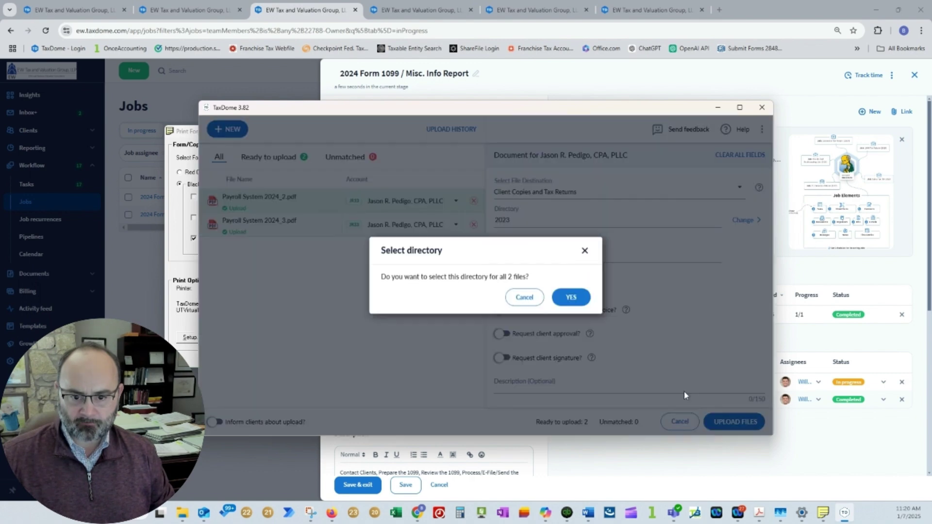
pyautogui.click(524, 300)
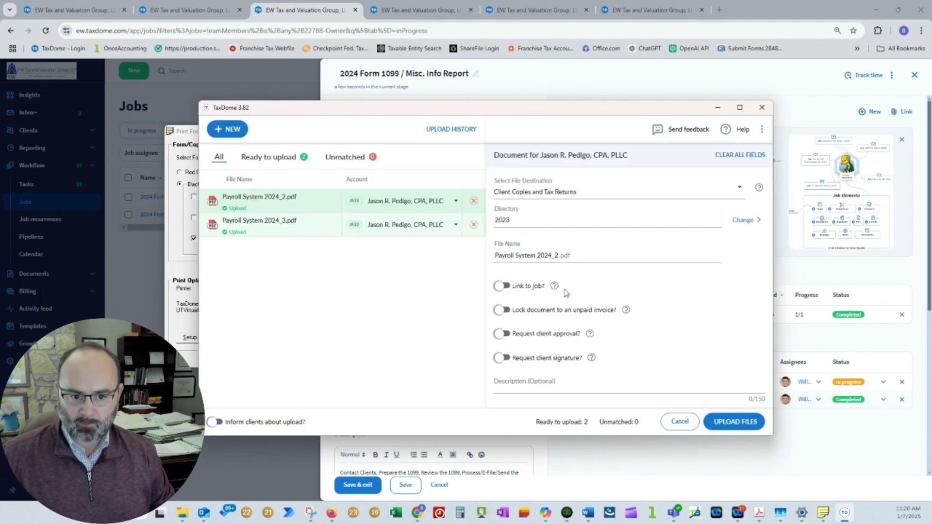
# Rename Payroll System 2024_2.pdf as Form 1099 Tax Year 2024.
pyautogui.click(556, 256)
pyautogui.click(486, 259)
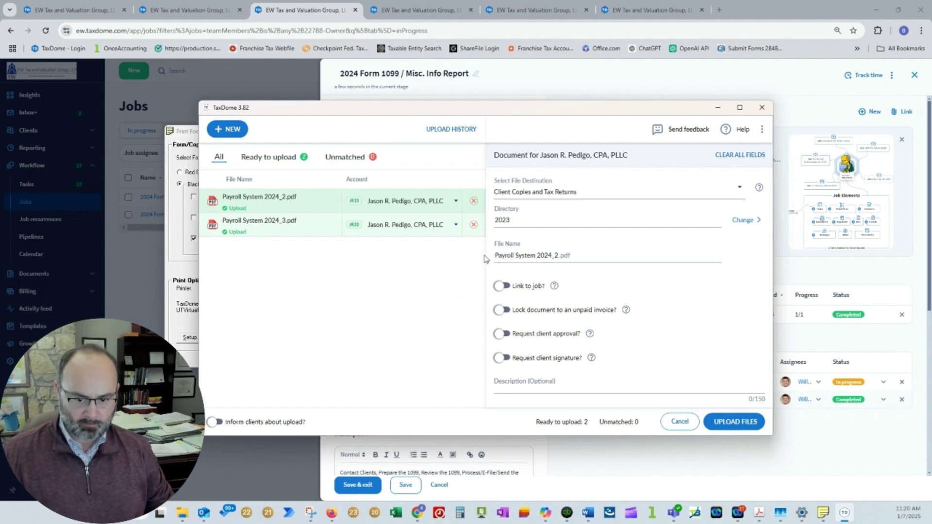
pyautogui.moveTo(557, 256); pyautogui.dragTo(458, 257)
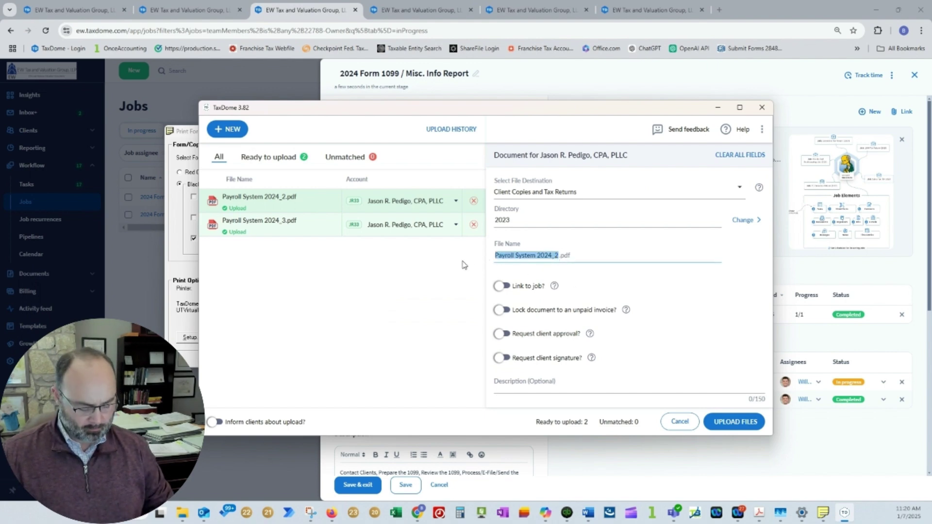
pyautogui.write('P')
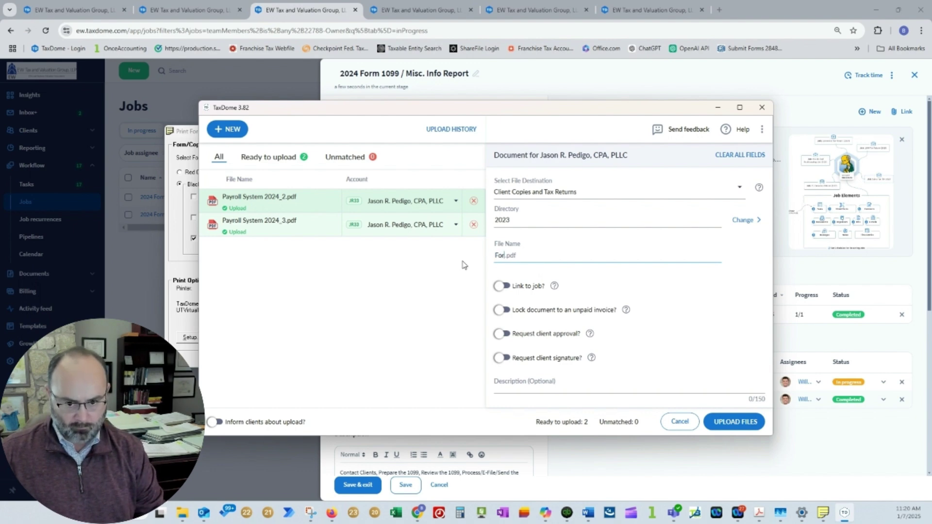
pyautogui.write('orm 1099 2')
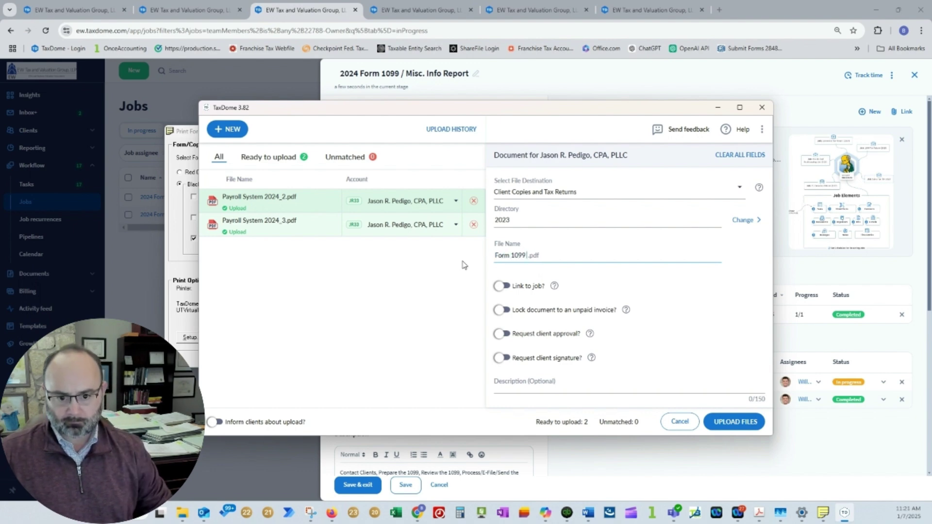
pyautogui.write('0')
pyautogui.press('BackSpace')
pyautogui.press('BackSpace')
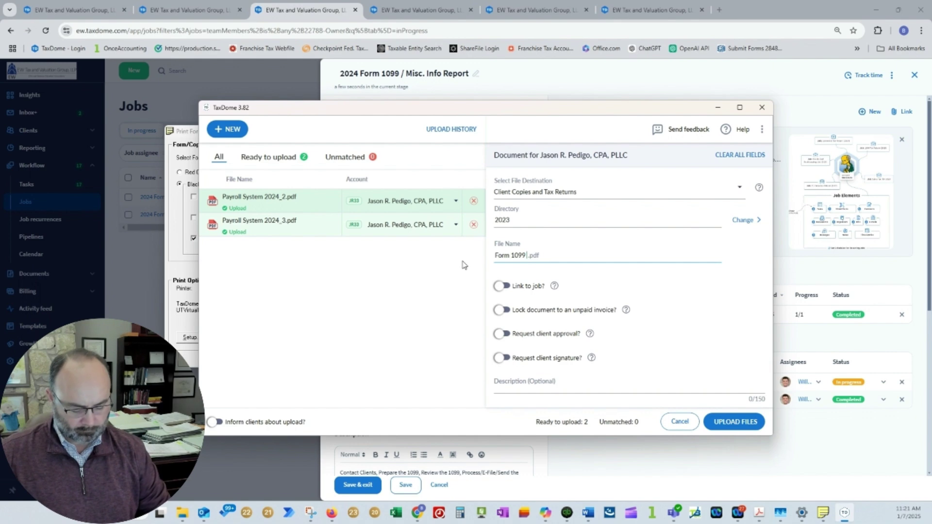
pyautogui.write('Tax Year')
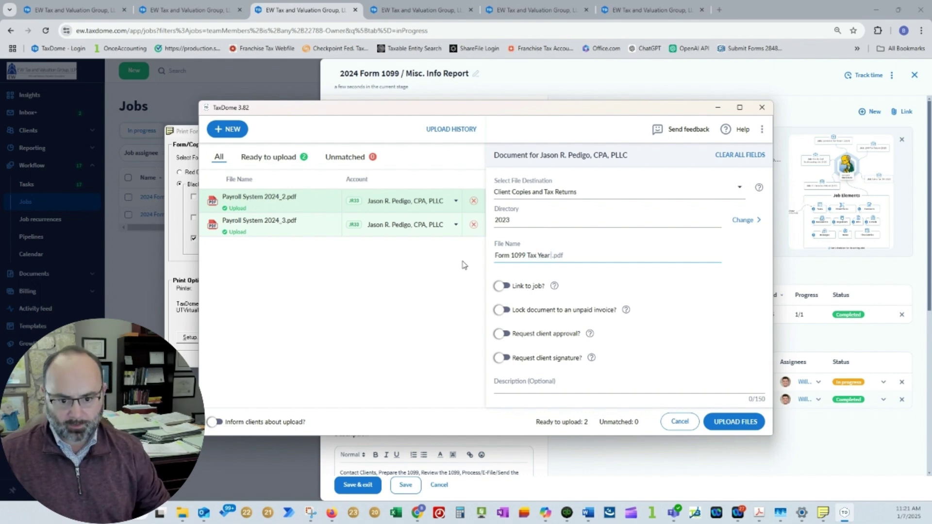
pyautogui.write(' 2024')
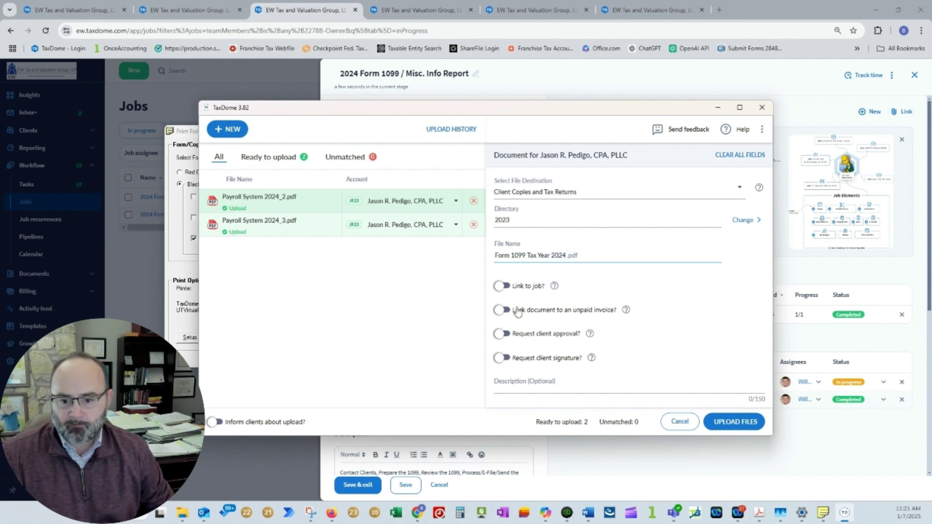
# Set the file destination of Payroll System 2024_3.pdf to INTERNAL - Preparer File Copies.
pyautogui.click(298, 230)
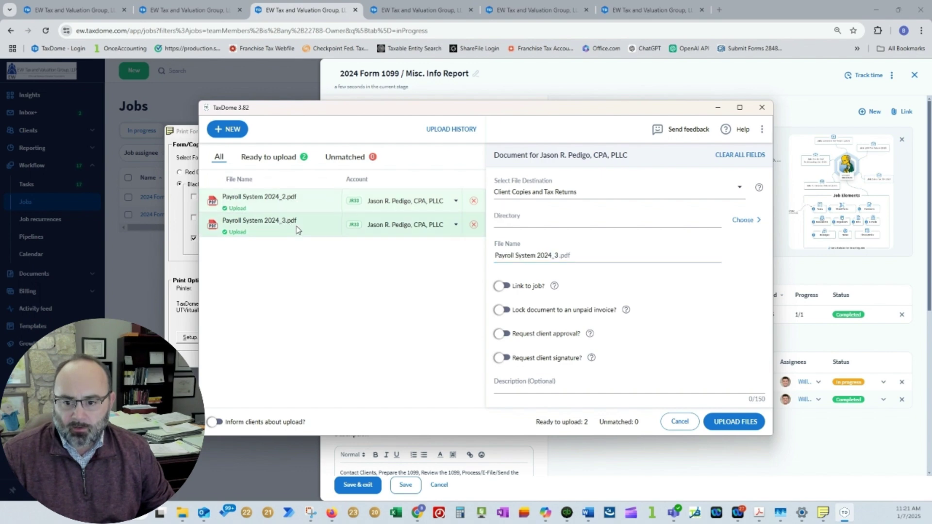
pyautogui.click(744, 220)
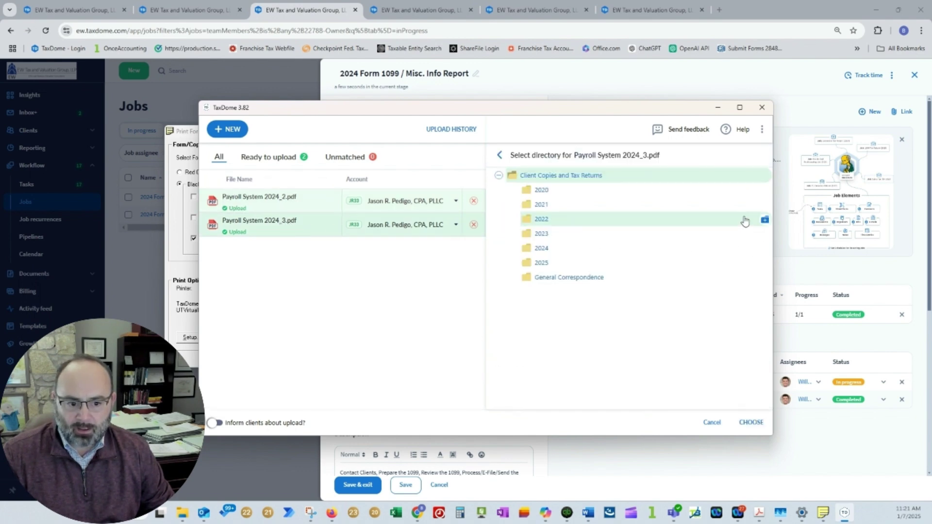
pyautogui.click(500, 156)
pyautogui.click(743, 193)
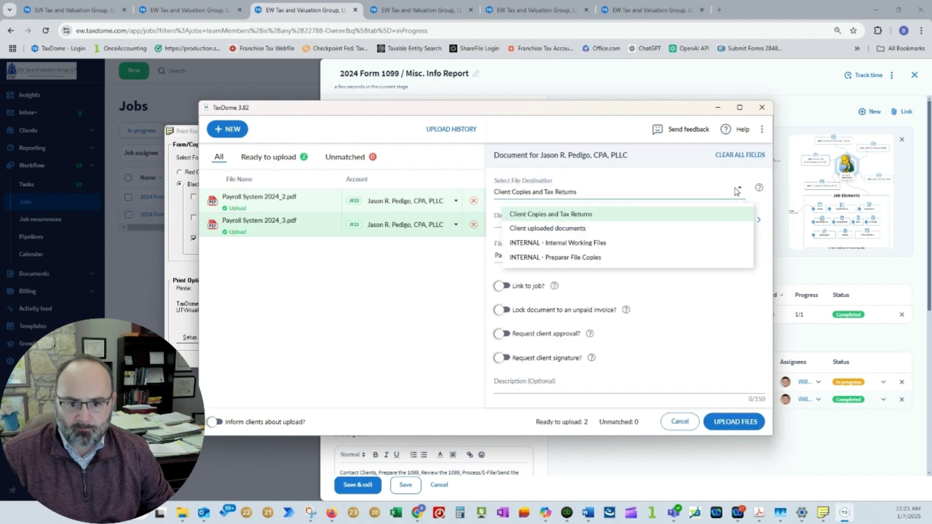
pyautogui.click(585, 255)
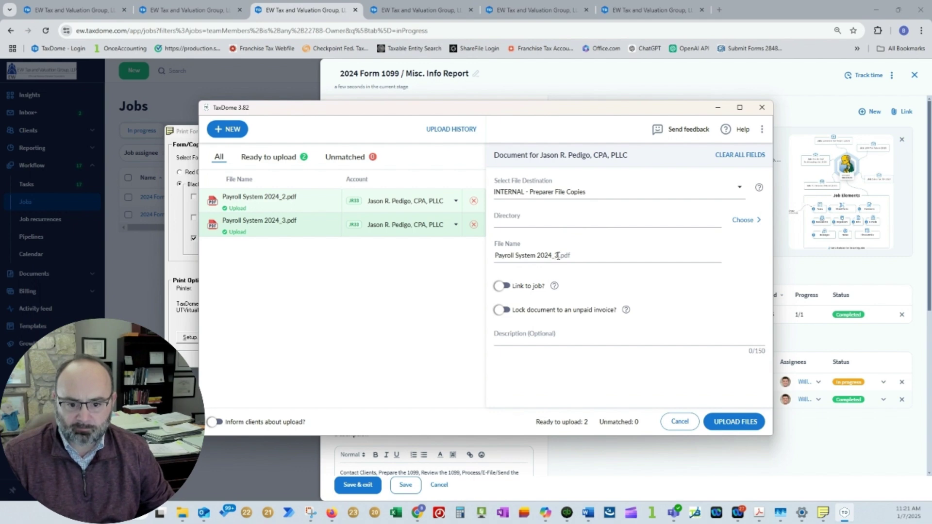
# Rename Payroll System 2024_3.pdf as 2024 Form 1099.
pyautogui.moveTo(534, 256); pyautogui.dragTo(478, 259)
pyautogui.write('20')
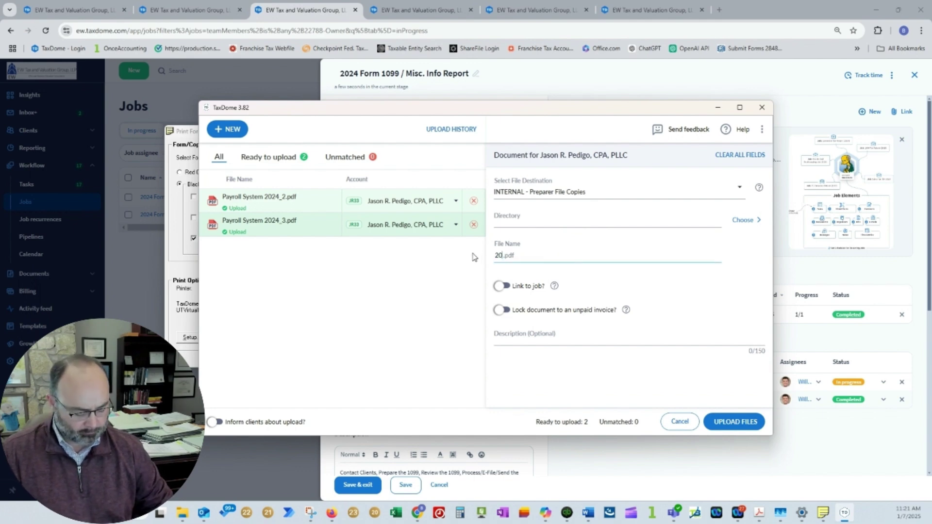
pyautogui.write('24 FOrm')
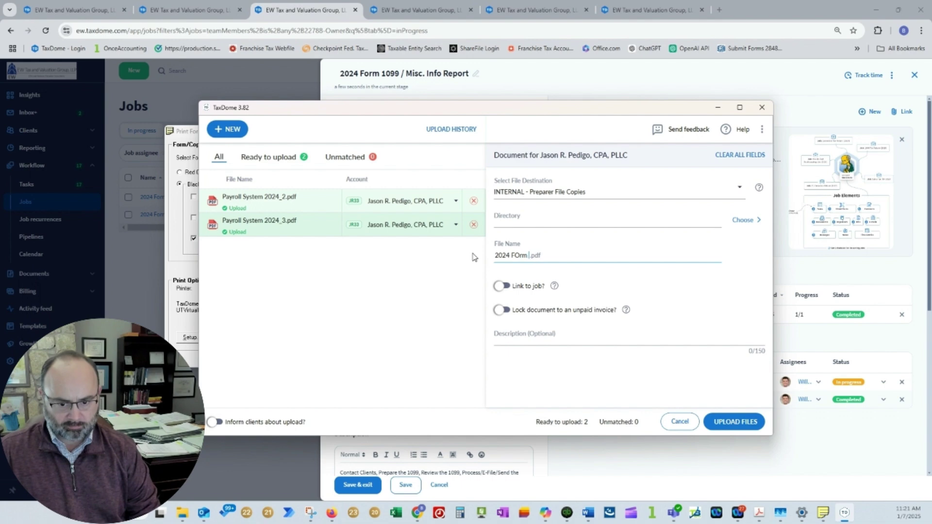
pyautogui.press('BackSpace')
pyautogui.press('BackSpace')
pyautogui.press('BackSpace')
pyautogui.press('BackSpace')
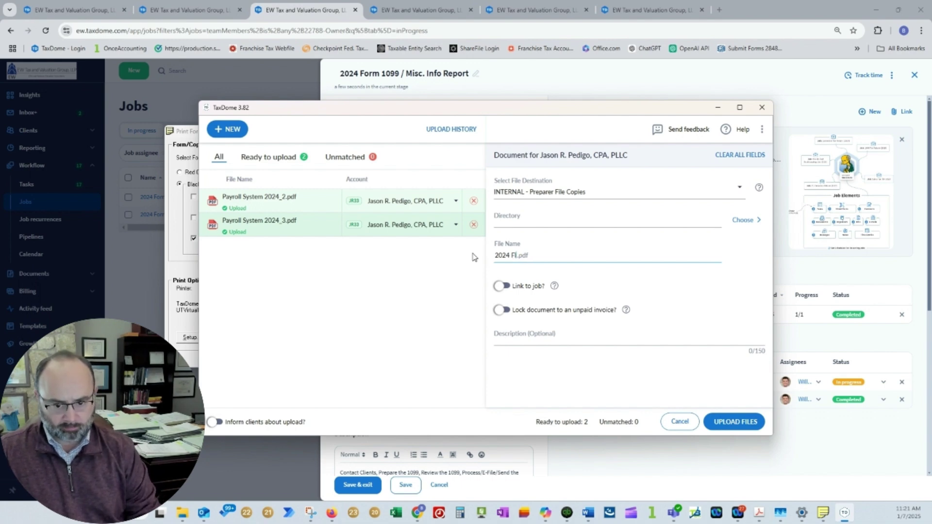
pyautogui.write('ir')
pyautogui.press('BackSpace')
pyautogui.press('BackSpace')
pyautogui.write('orm ')
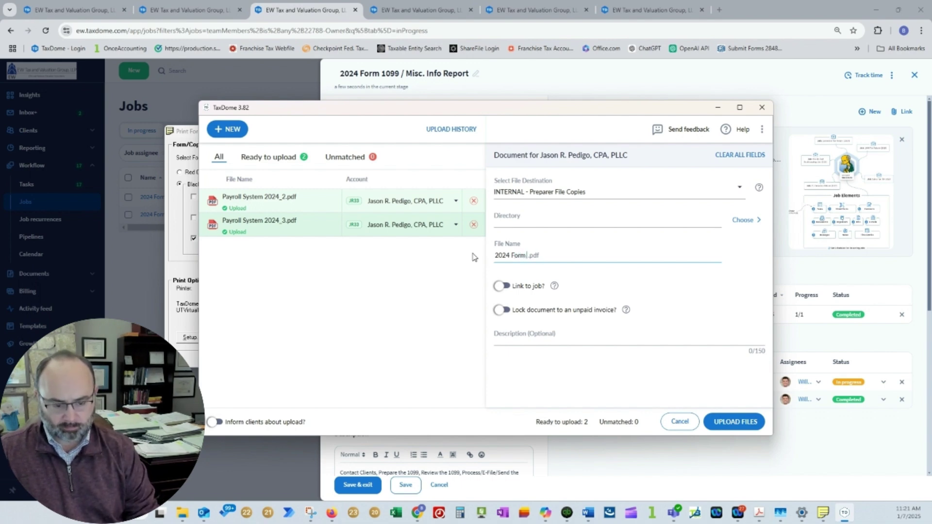
pyautogui.write('1099')
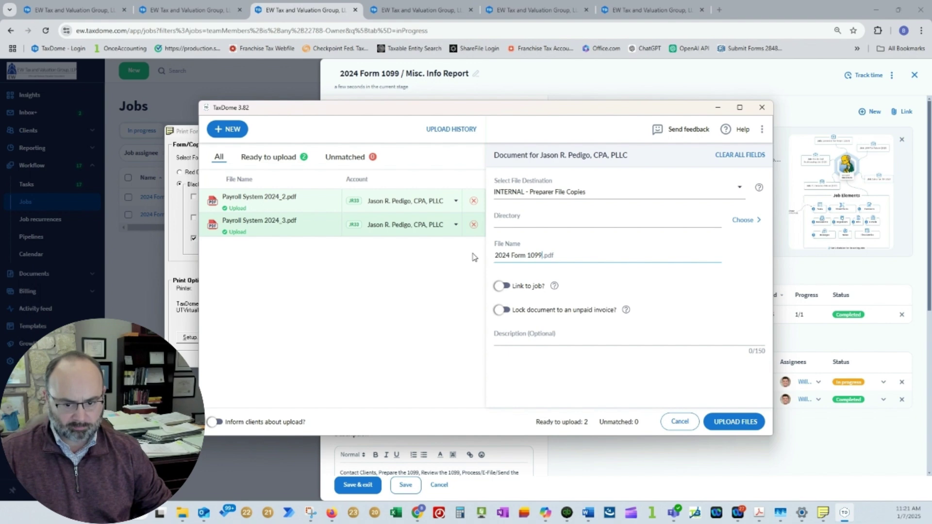
# Link both renamed files to the 2024 Form 1099 / Misc. Info Report job and upload them.
pyautogui.click(503, 288)
pyautogui.click(294, 209)
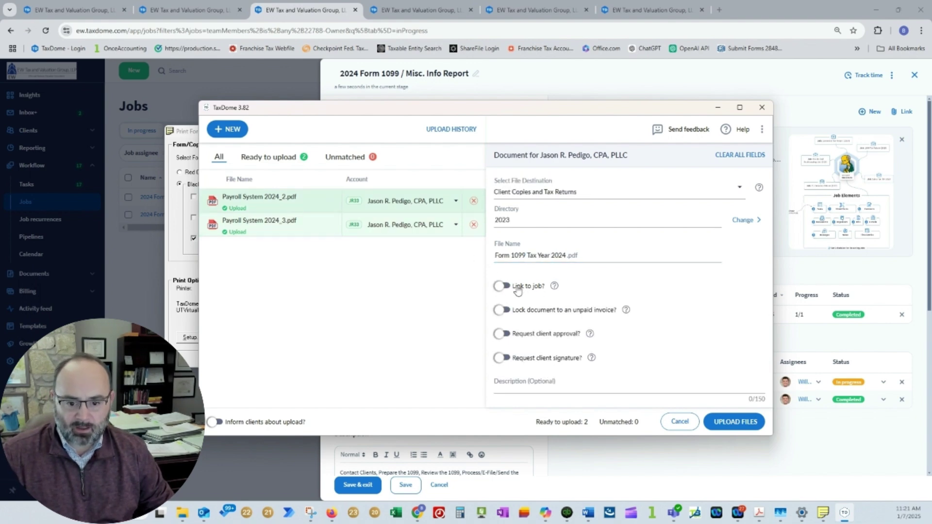
pyautogui.click(499, 286)
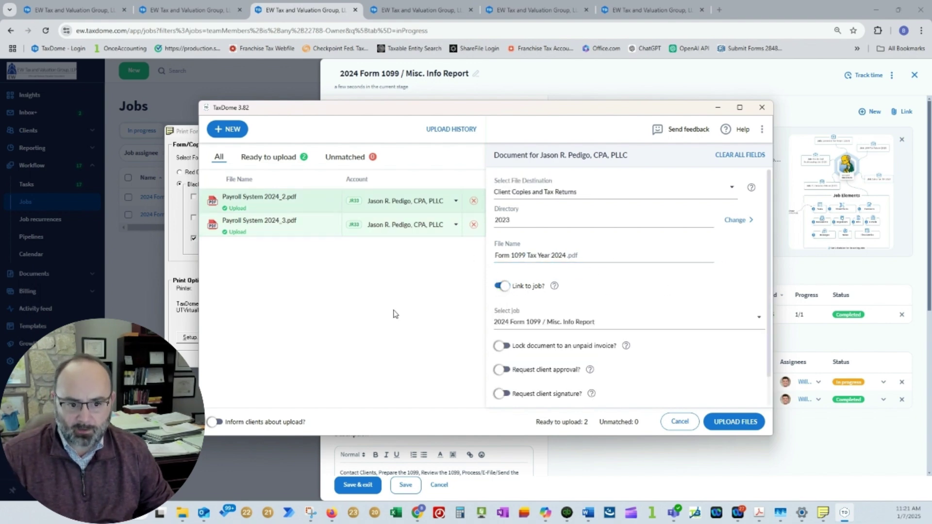
pyautogui.click(734, 424)
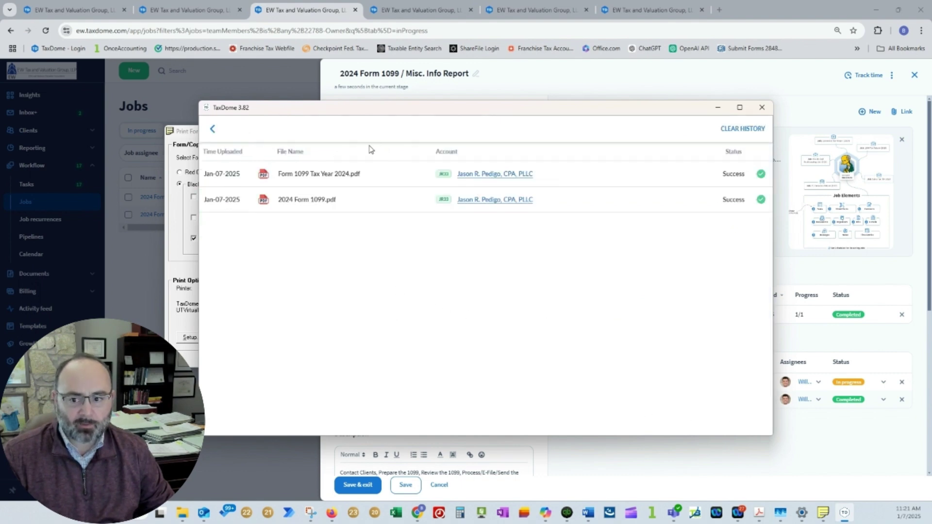
# Leave the upload history, open the client's Form 1096 for 1099-NEC in Payroll System 2024, and print its employer copy to TaxDome.
pyautogui.click(213, 130)
pyautogui.click(186, 135)
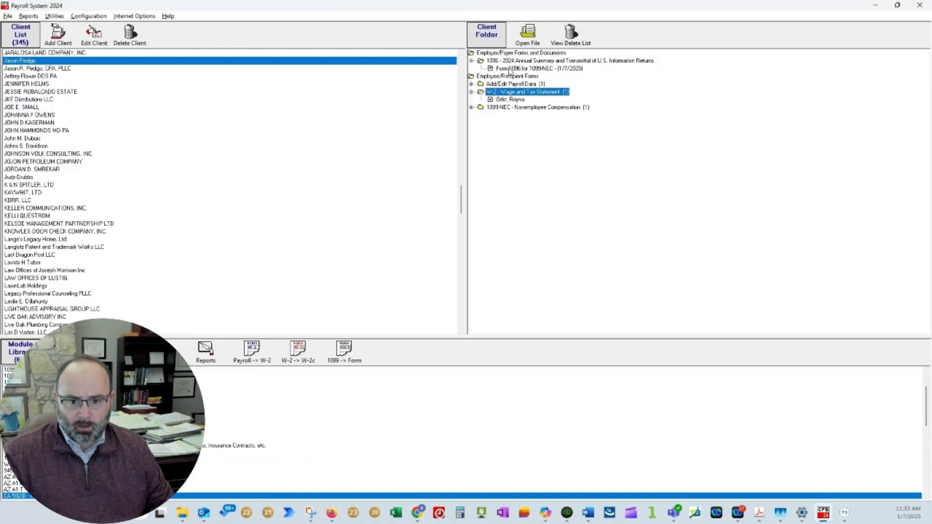
pyautogui.click(509, 69)
pyautogui.click(471, 93)
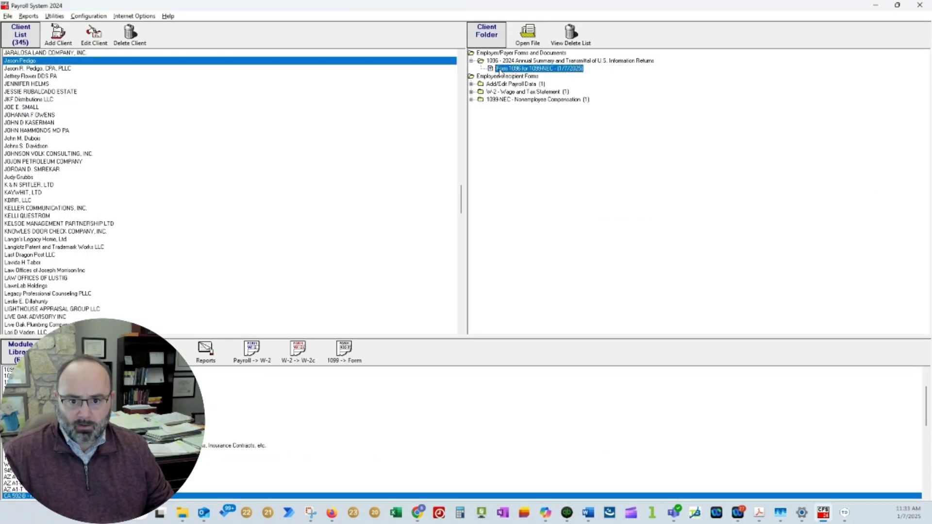
pyautogui.doubleClick(502, 70)
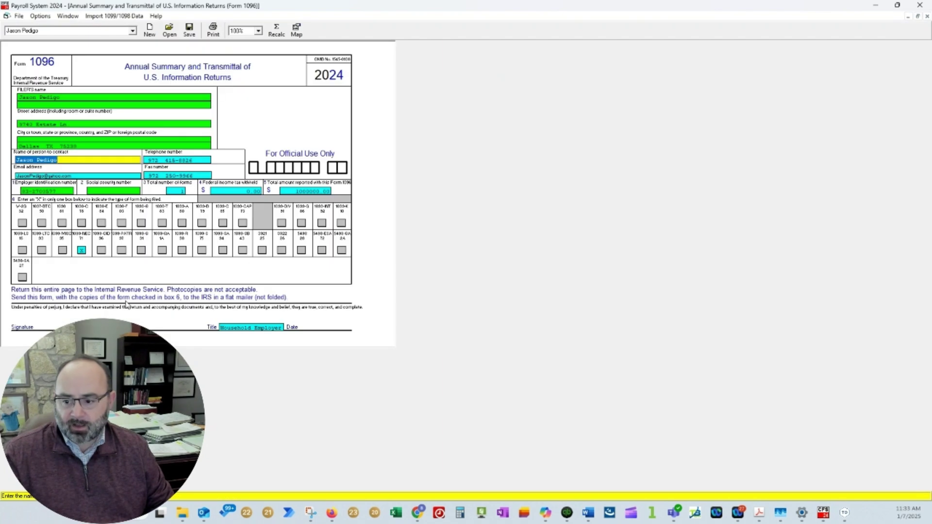
pyautogui.click(212, 31)
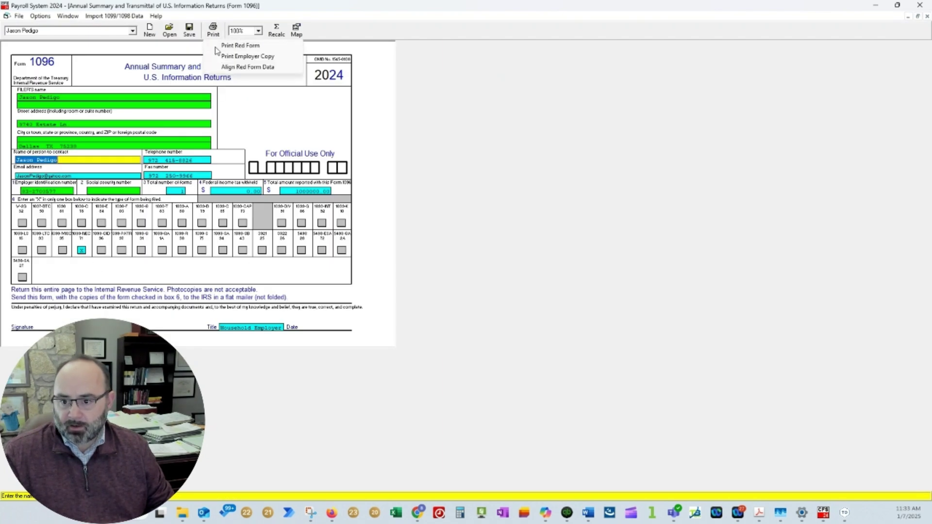
pyautogui.click(237, 57)
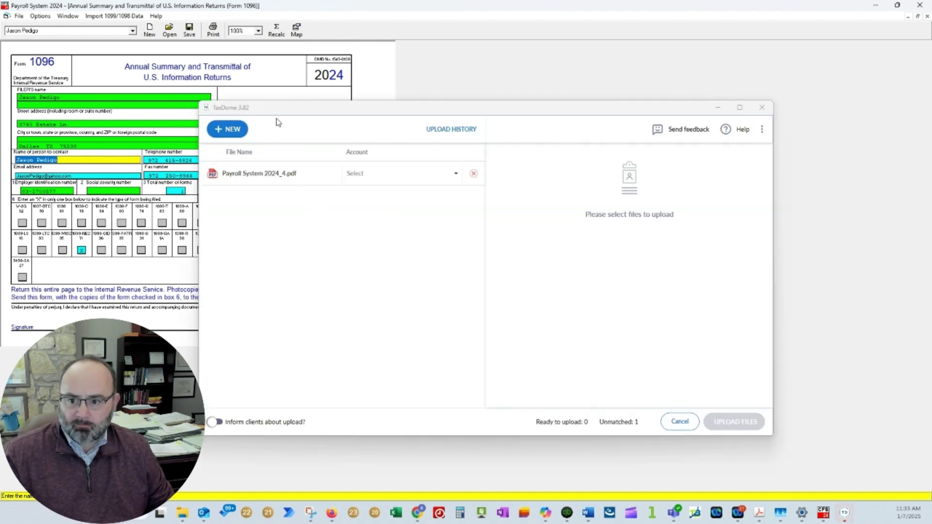
# Search for the client by last name and assign the PLLC account to Payroll System 2024_4.pdf.
pyautogui.click(421, 181)
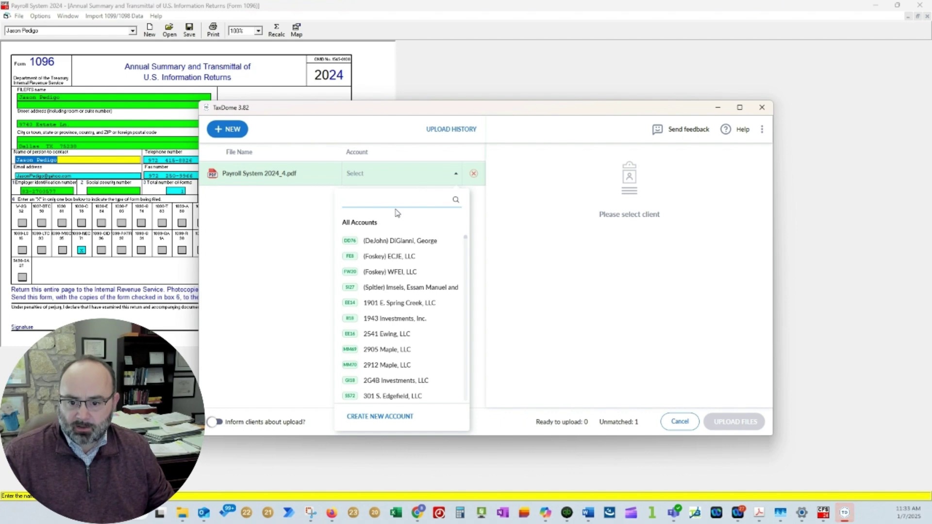
pyautogui.write('pedigo')
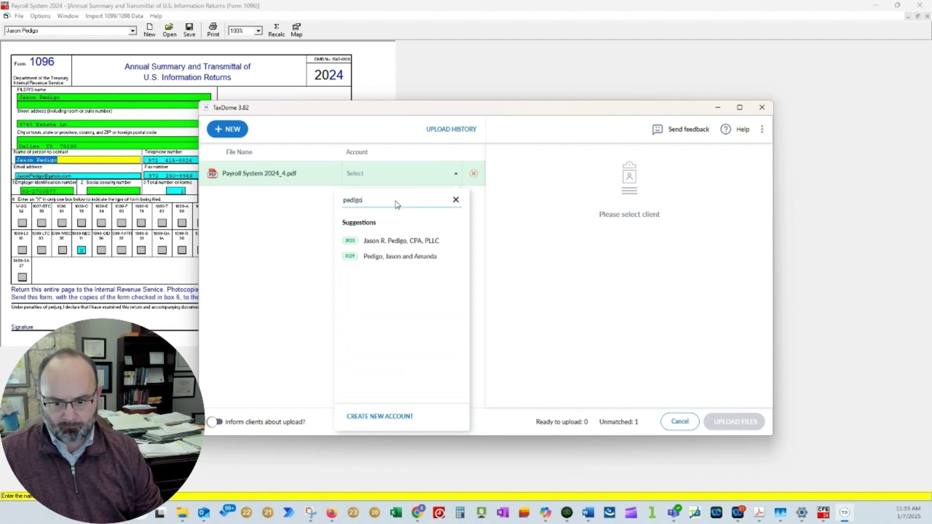
pyautogui.click(401, 240)
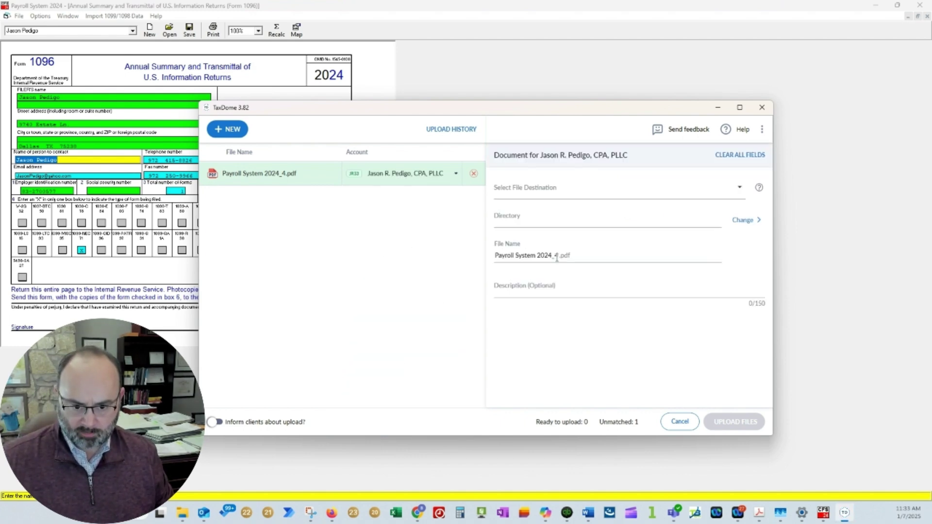
# Rename Payroll System 2024_4.pdf as 1096.
pyautogui.moveTo(557, 258); pyautogui.dragTo(414, 258)
pyautogui.write('109')
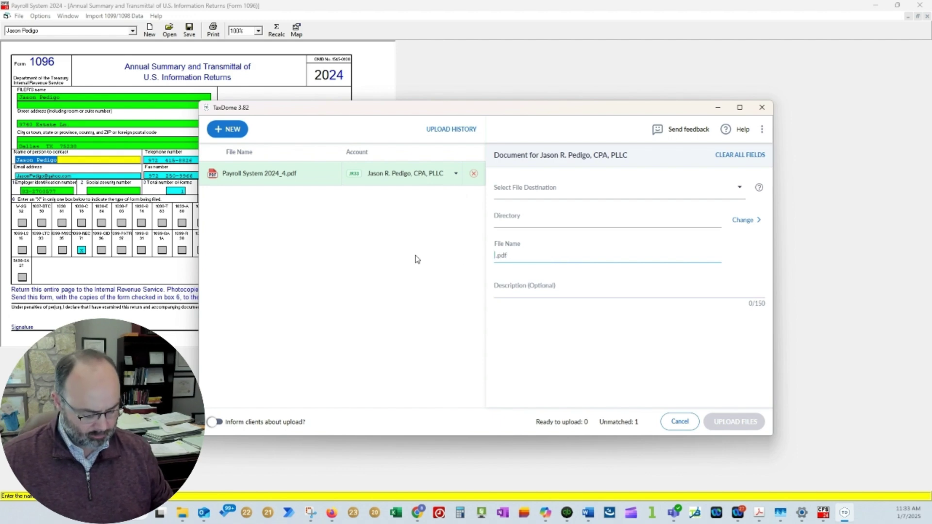
pyautogui.write('6')
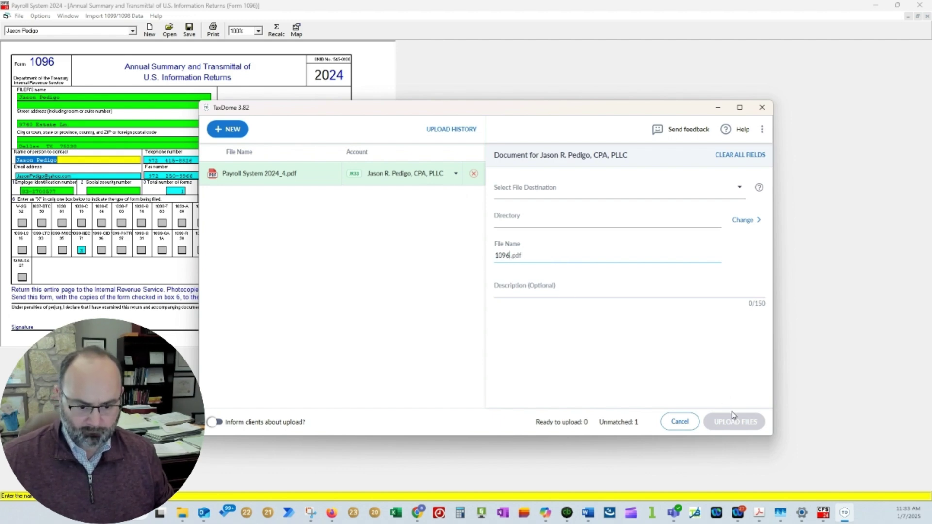
# Set the file's destination to Client Copies and Tax Returns and its directory to the 2024 folder.
pyautogui.click(739, 188)
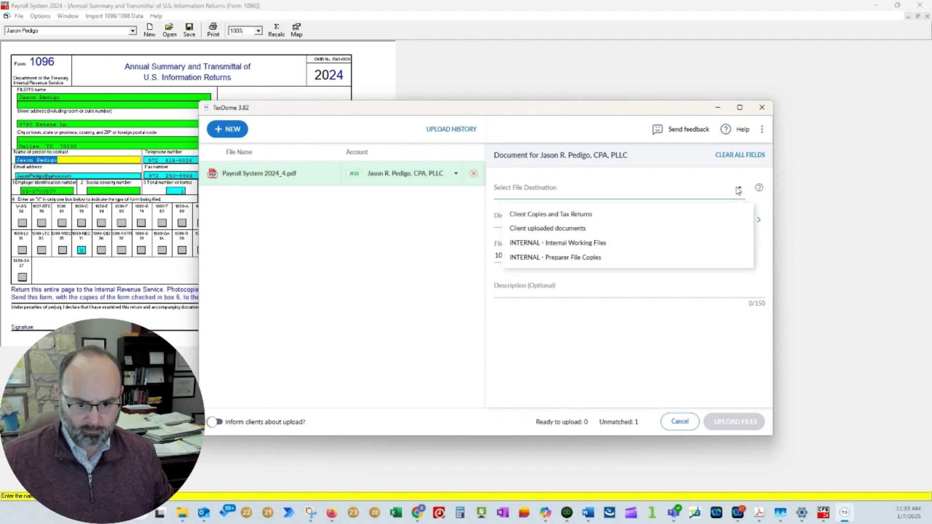
pyautogui.click(617, 214)
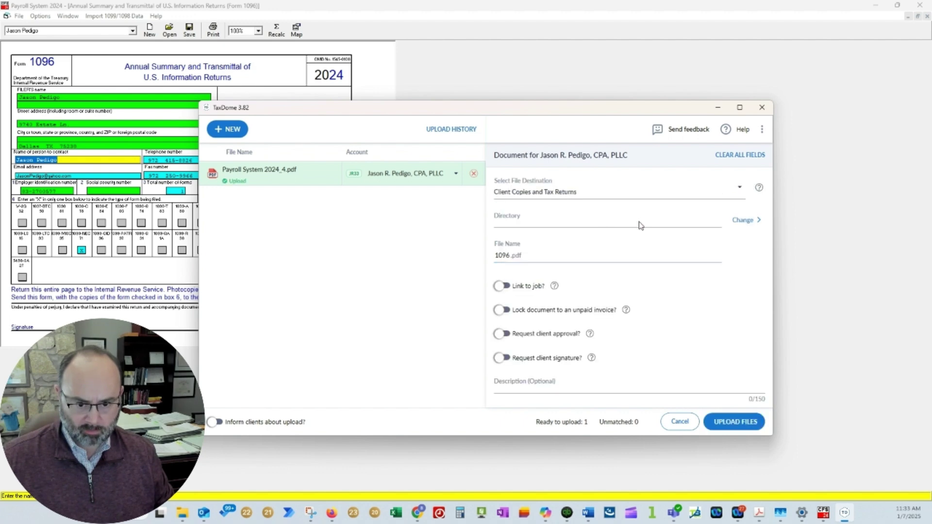
pyautogui.click(741, 221)
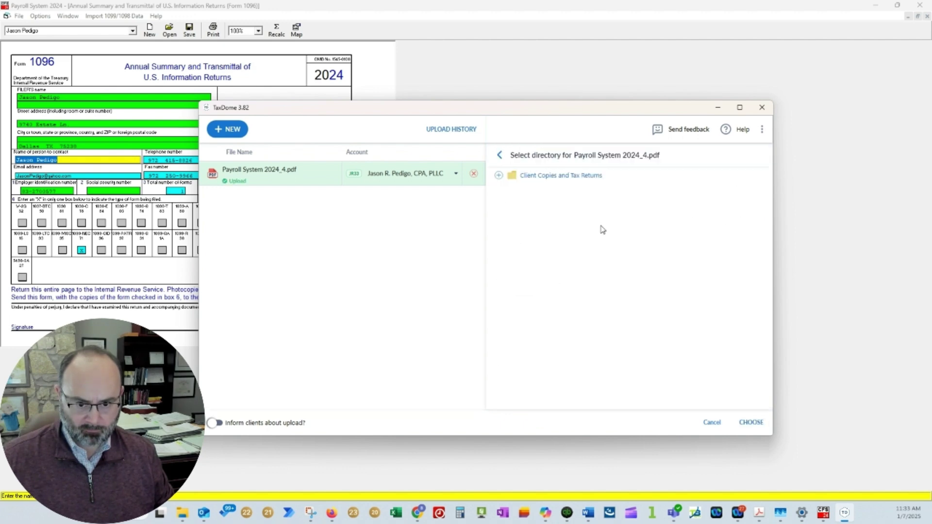
pyautogui.click(511, 178)
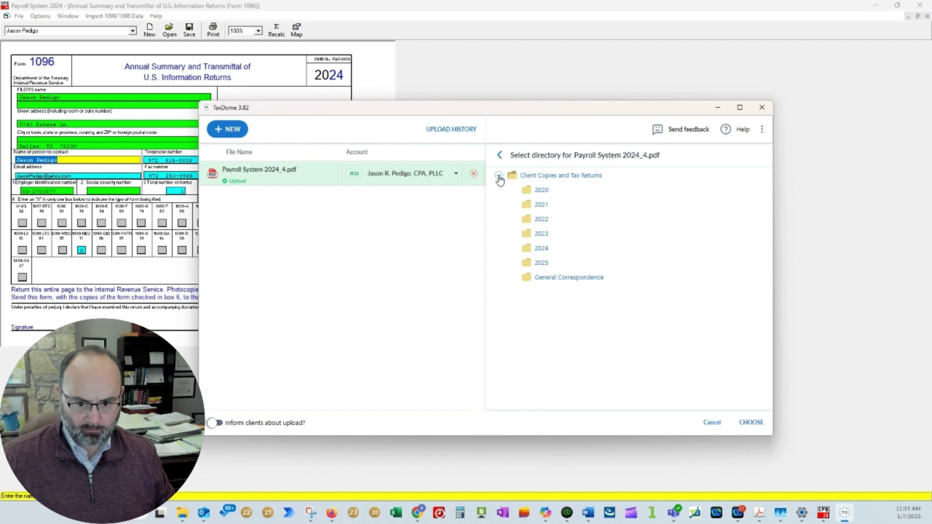
pyautogui.click(541, 249)
pyautogui.click(749, 423)
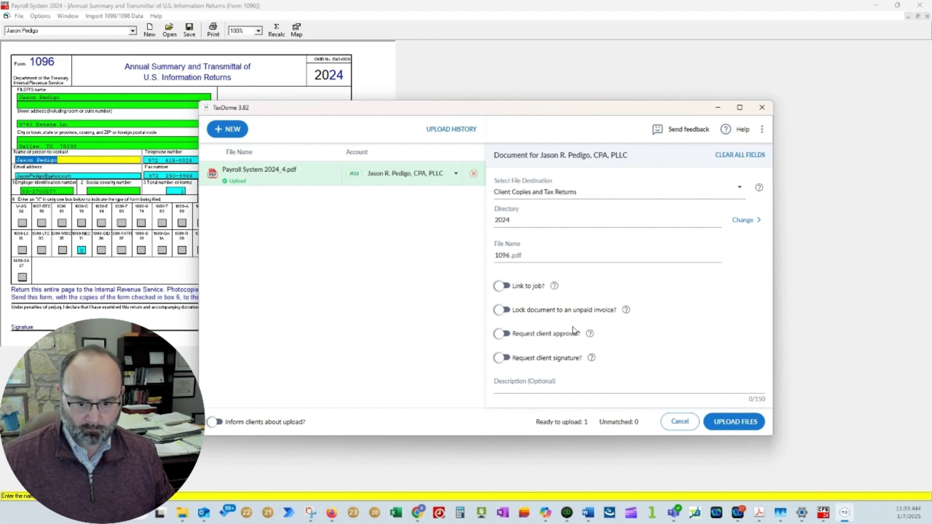
# Link the 1096 file to the 2024 Form 1099 / Misc. Info Report job, upload it, and leave the upload history.
pyautogui.click(501, 286)
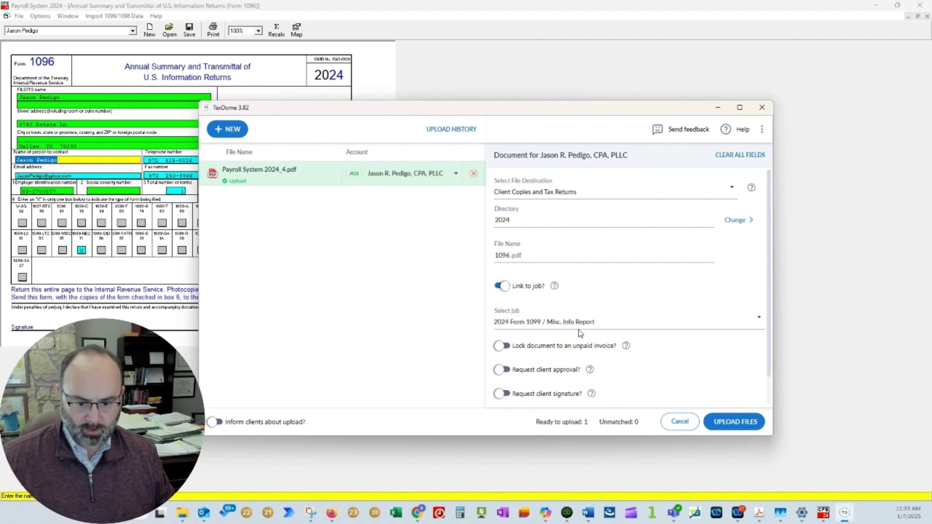
pyautogui.click(732, 423)
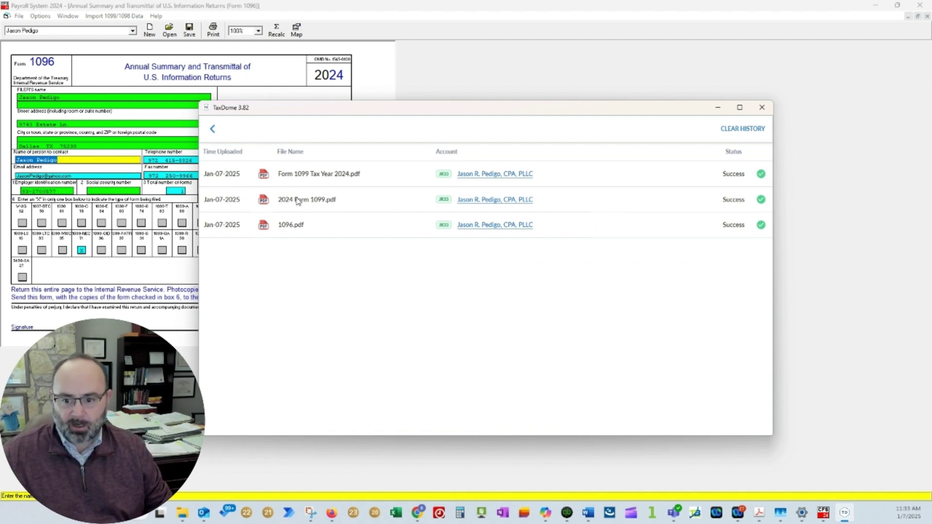
pyautogui.click(213, 130)
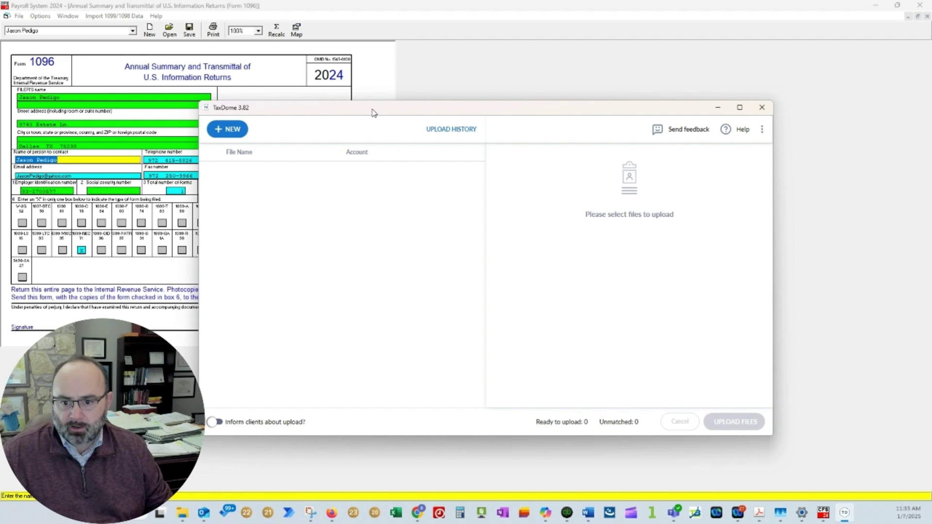
pyautogui.moveTo(374, 113); pyautogui.dragTo(214, 85)
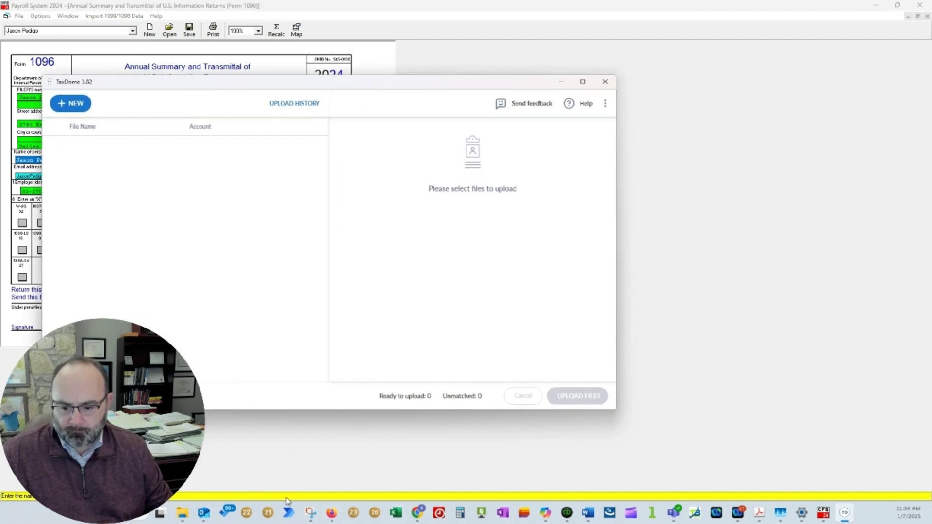
# Switch to File Explorer and open the client's PLLC folder on the TaxDome (Y:) drive.
pyautogui.click(182, 512)
pyautogui.scroll(-2, 90, 267)
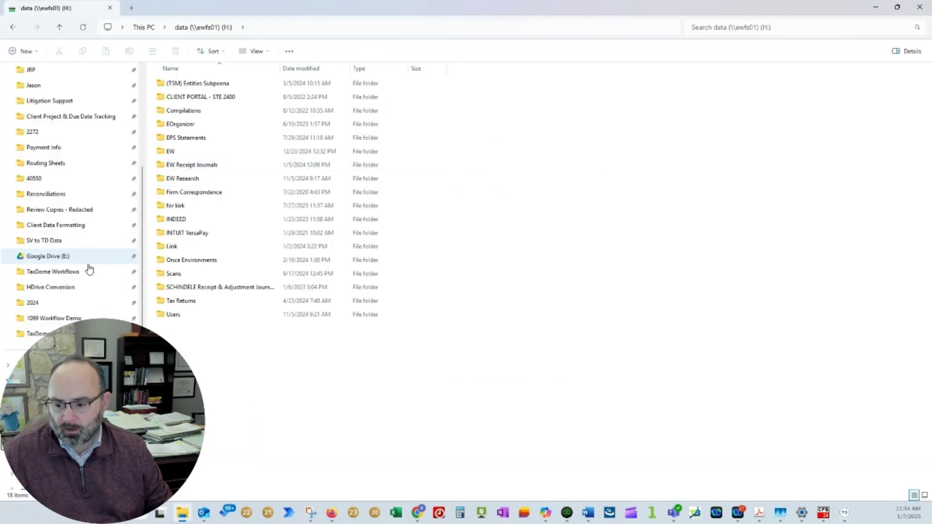
pyautogui.click(19, 349)
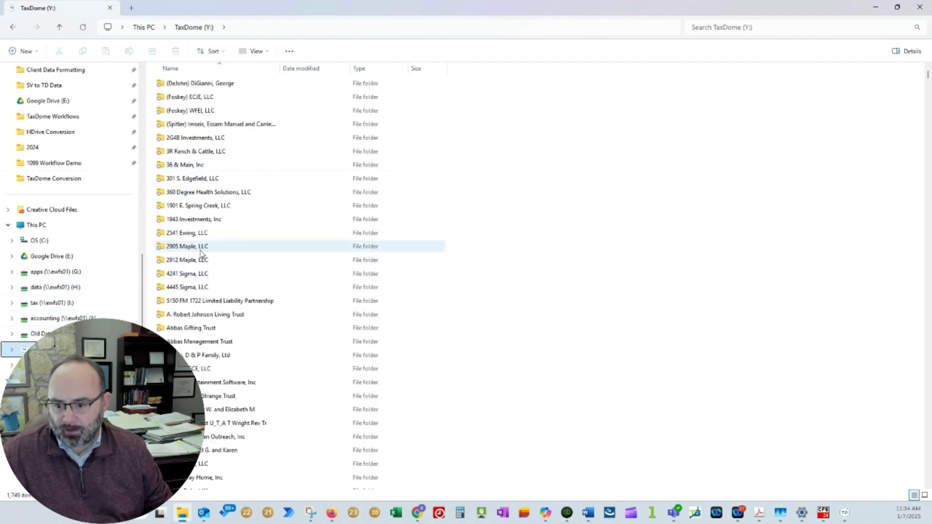
pyautogui.write('j')
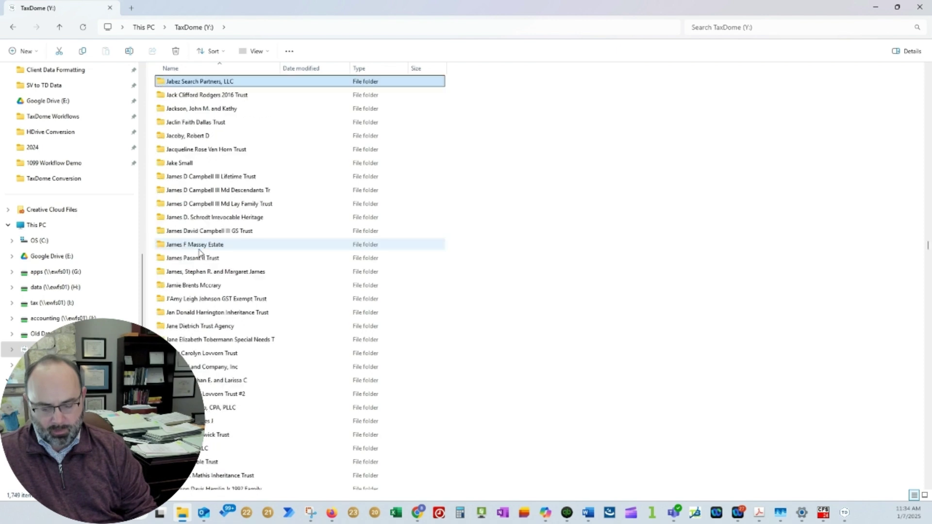
pyautogui.press('Down')
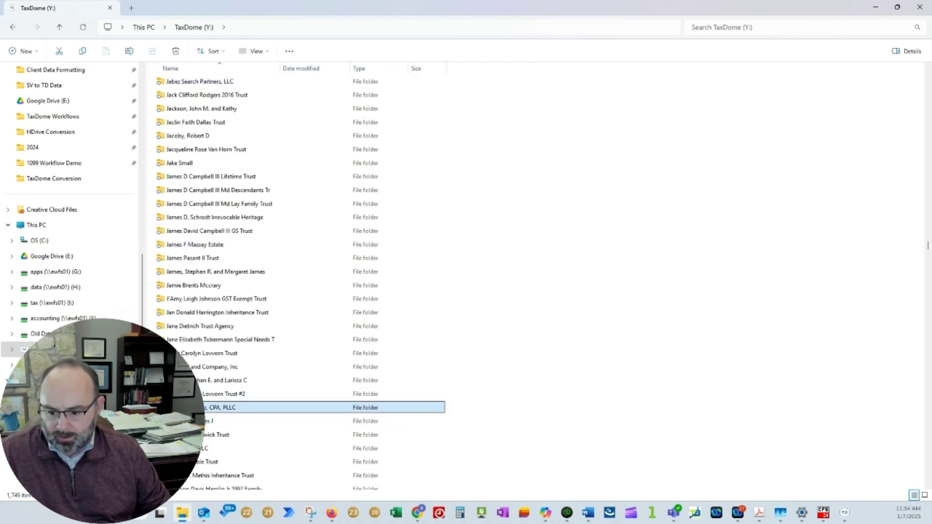
pyautogui.press('Return')
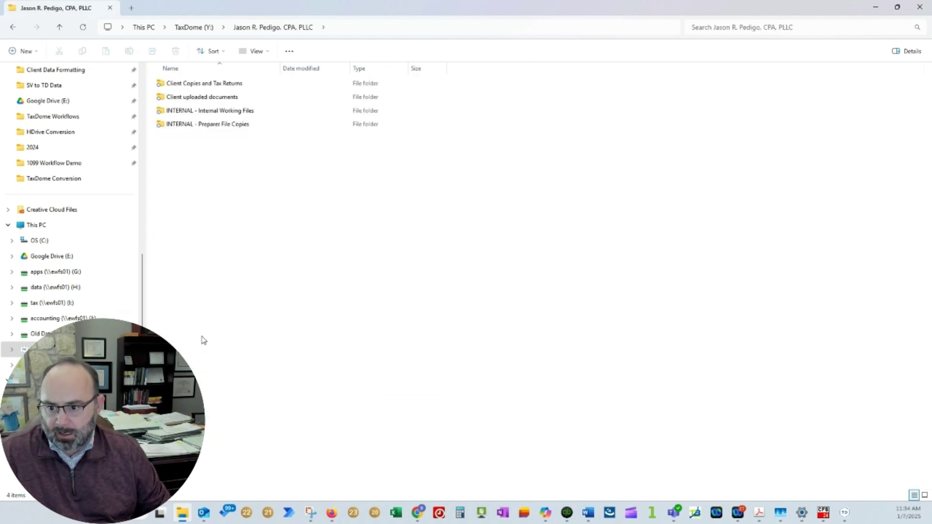
# Open the 2024 folder in Client Copies and Tax Returns and check 1096.pdf and the 2024 Forms 1099-1096 PDF.
pyautogui.click(212, 87)
pyautogui.doubleClick(212, 88)
pyautogui.click(191, 138)
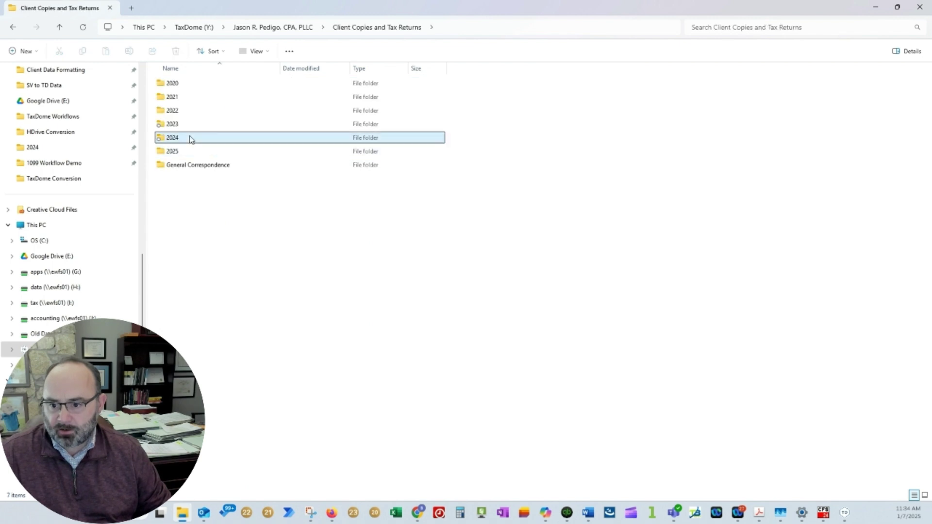
pyautogui.doubleClick(189, 136)
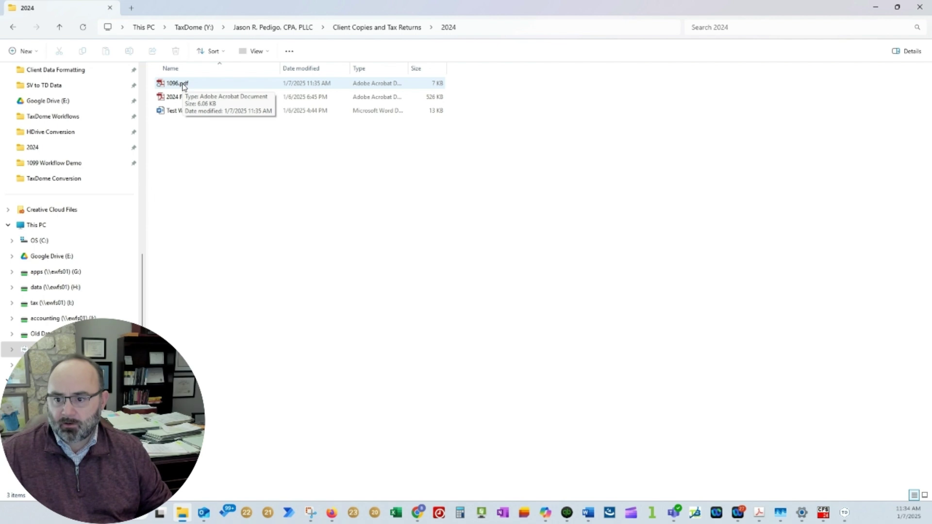
pyautogui.click(183, 85)
pyautogui.click(181, 97)
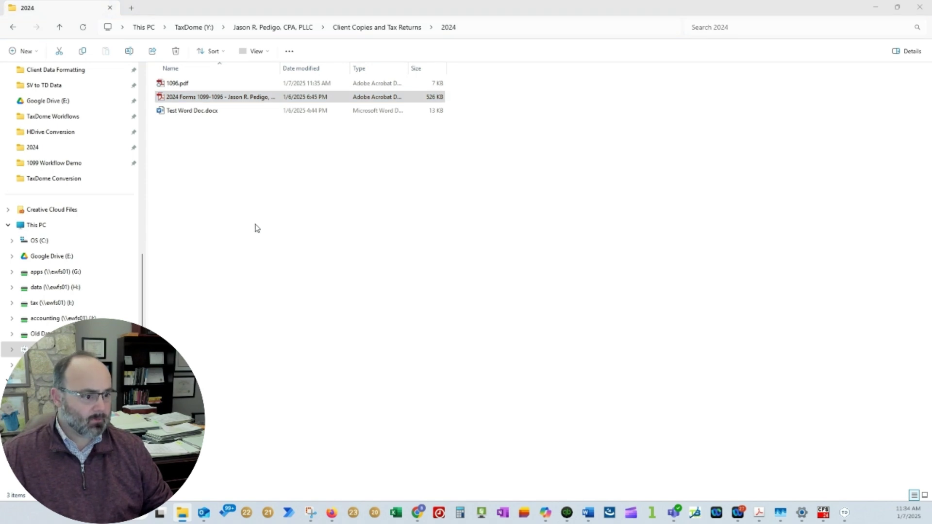
# Switch to TaxDome in the browser, close the 2024 Form 1099 / Misc. Info Report job, and sign in again to reach the accounts list.
pyautogui.hotkey('alt', 'Tab')
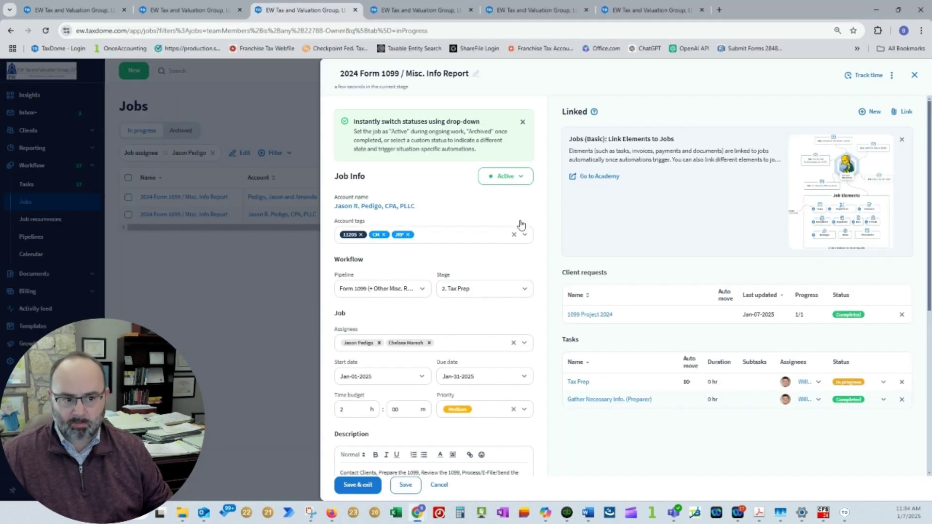
pyautogui.click(914, 75)
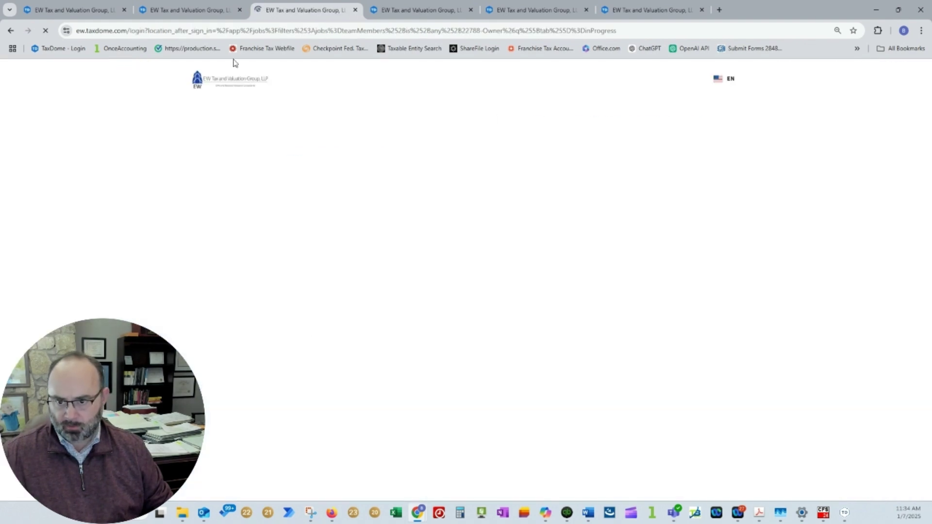
pyautogui.click(186, 9)
pyautogui.click(63, 10)
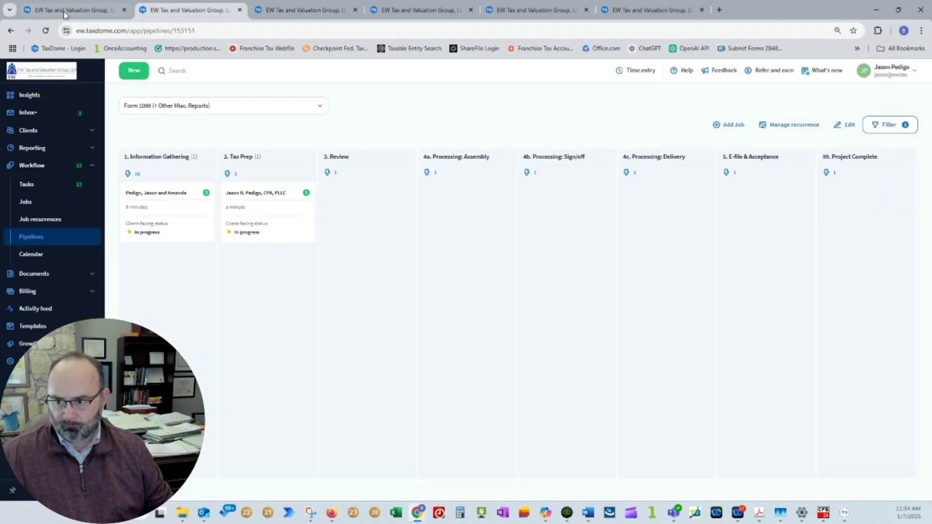
pyautogui.click(26, 139)
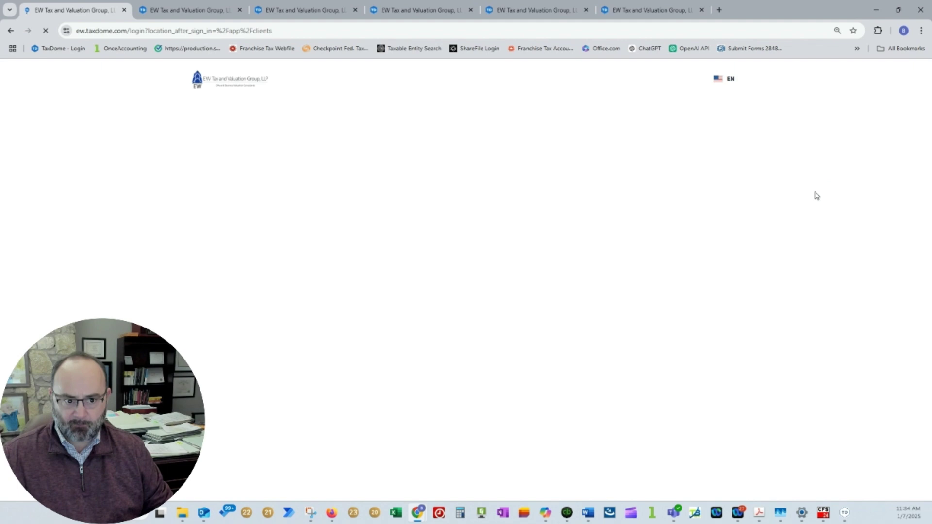
pyautogui.click(585, 328)
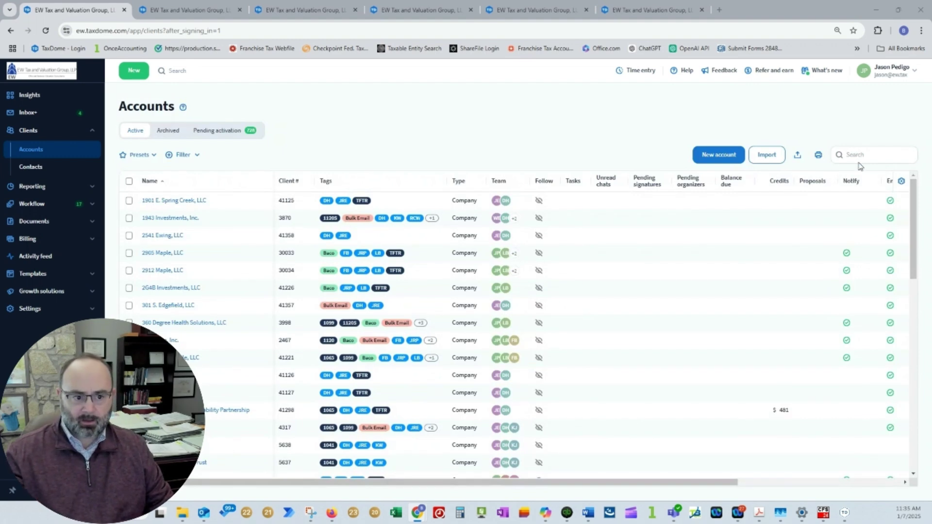
# Search the accounts for the client's last name and open the PLLC account's documents.
pyautogui.click(860, 158)
pyautogui.write('pedigo')
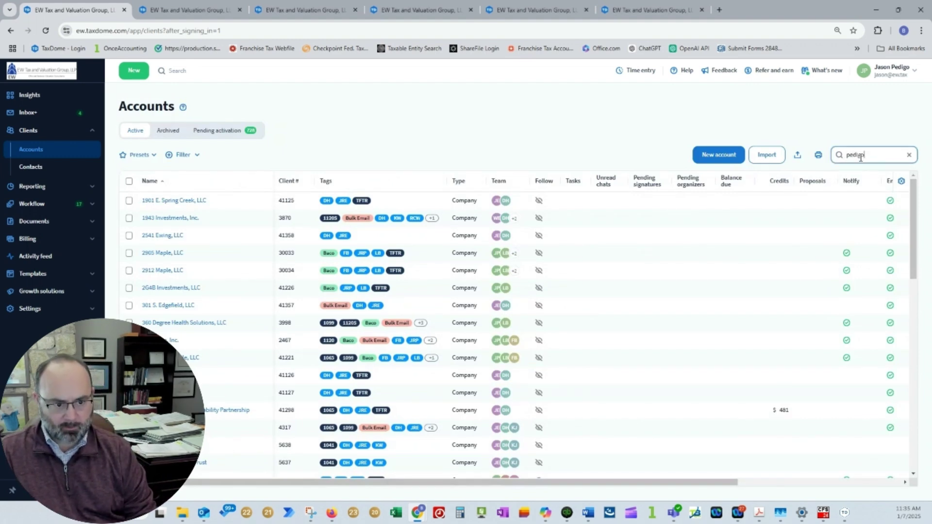
pyautogui.click(184, 203)
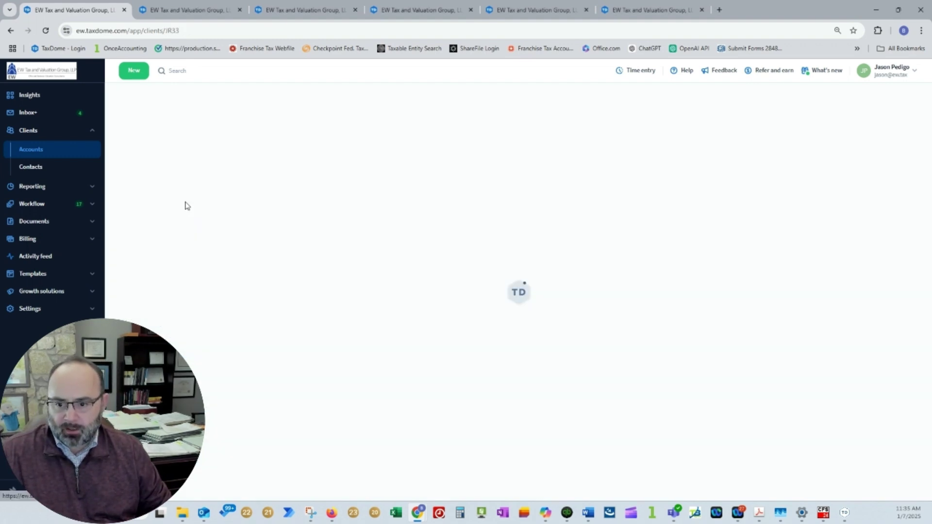
pyautogui.click(316, 109)
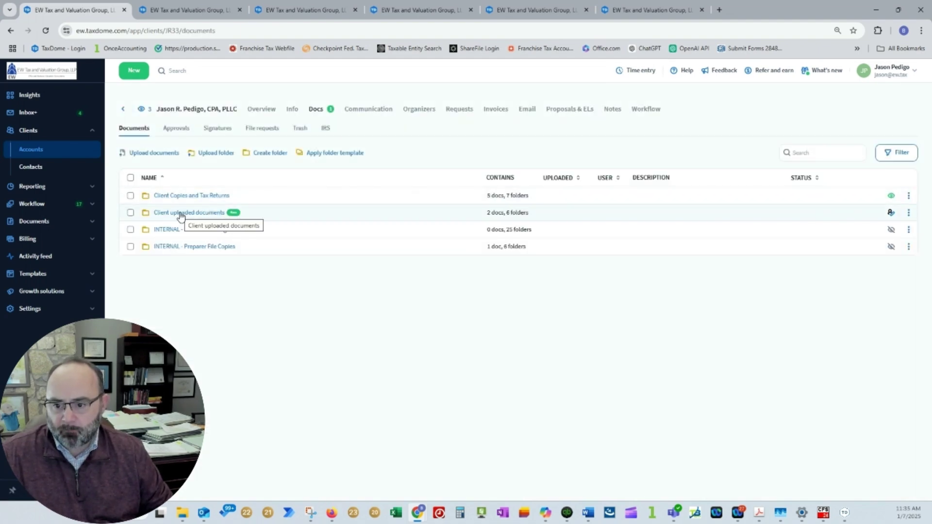
# Expand the 2024 folder in Client Copies and Tax Returns and open the 2024 Forms 1099-1096 PDF to examine its pages.
pyautogui.click(183, 196)
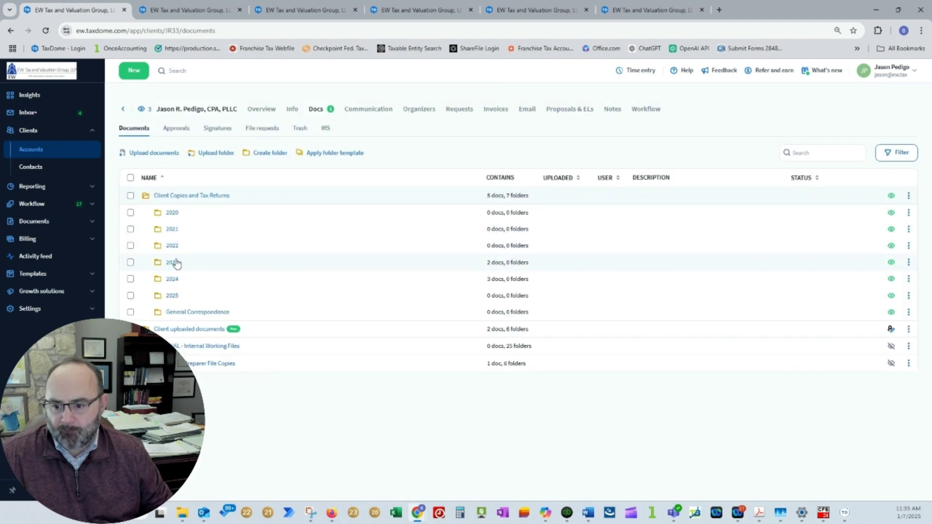
pyautogui.click(176, 280)
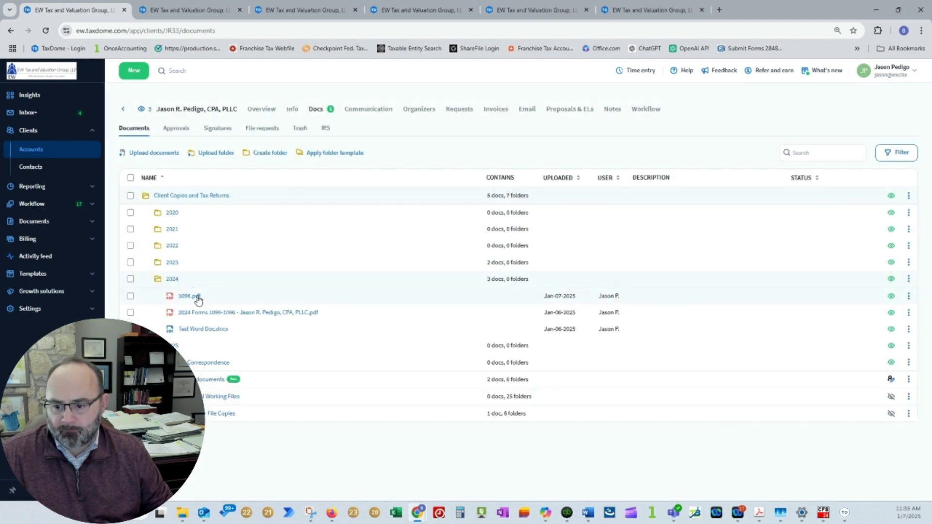
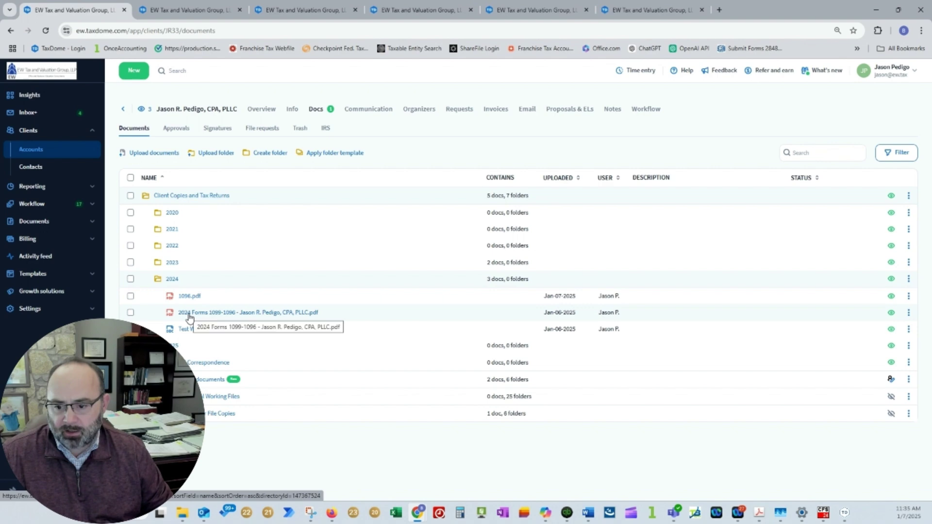
pyautogui.click(189, 315)
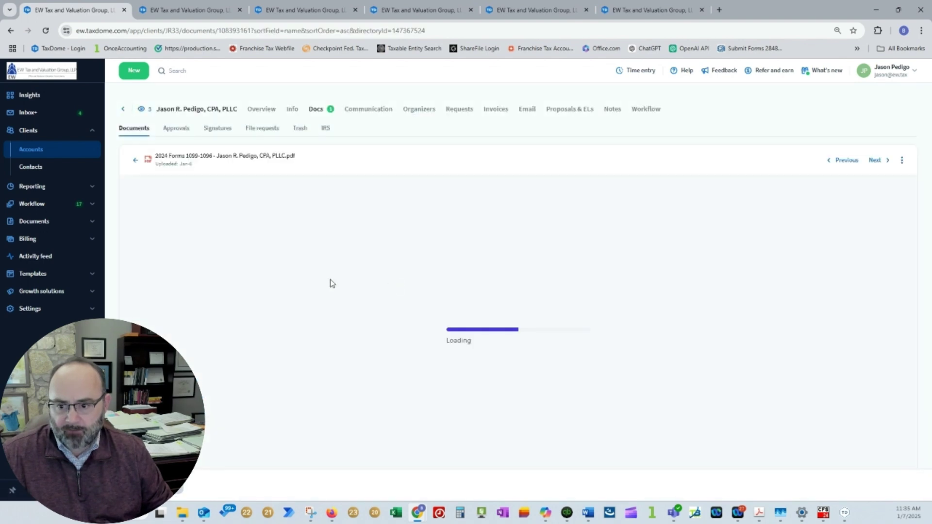
pyautogui.scroll(-5, 270, 257)
pyautogui.scroll(5, 279, 254)
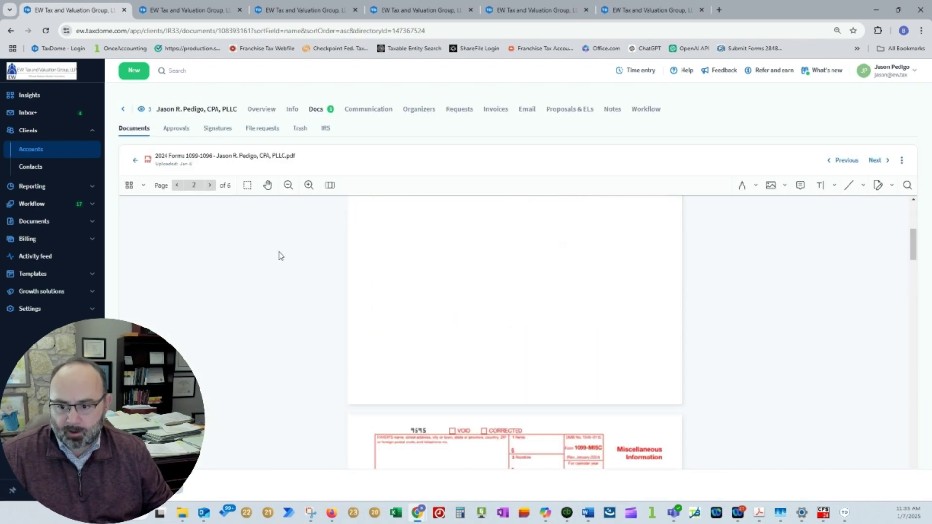
# Check the contents of Form 1099 Tax Year 2024.pdf in the 2023 folder, and return to the document list.
pyautogui.click(135, 162)
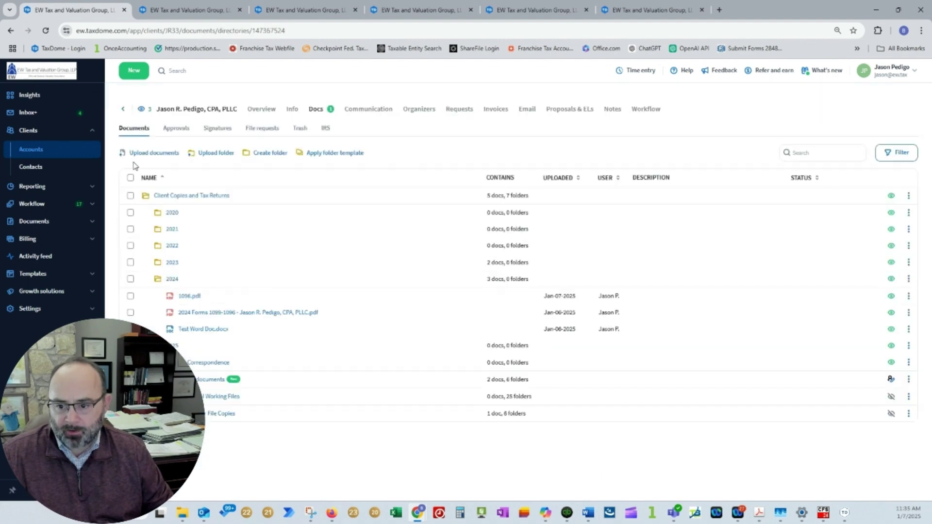
pyautogui.click(173, 263)
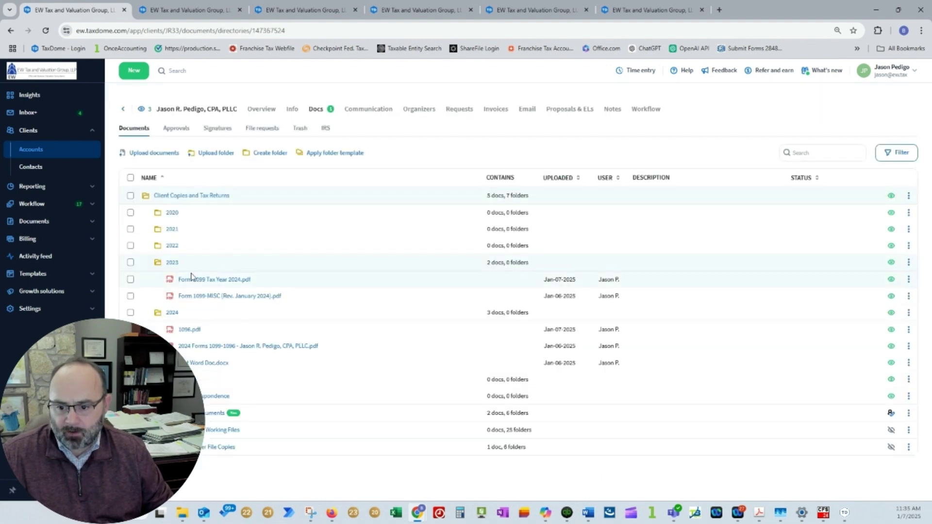
pyautogui.click(212, 280)
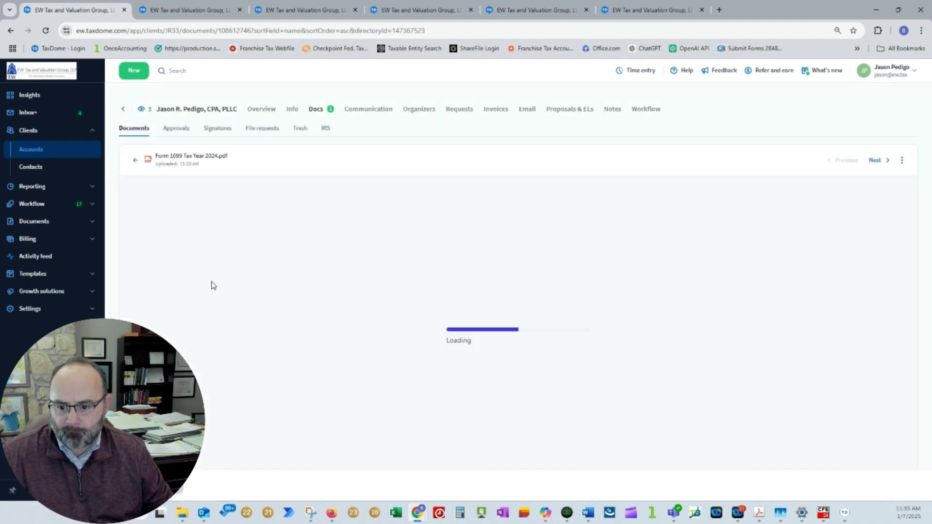
pyautogui.click(135, 160)
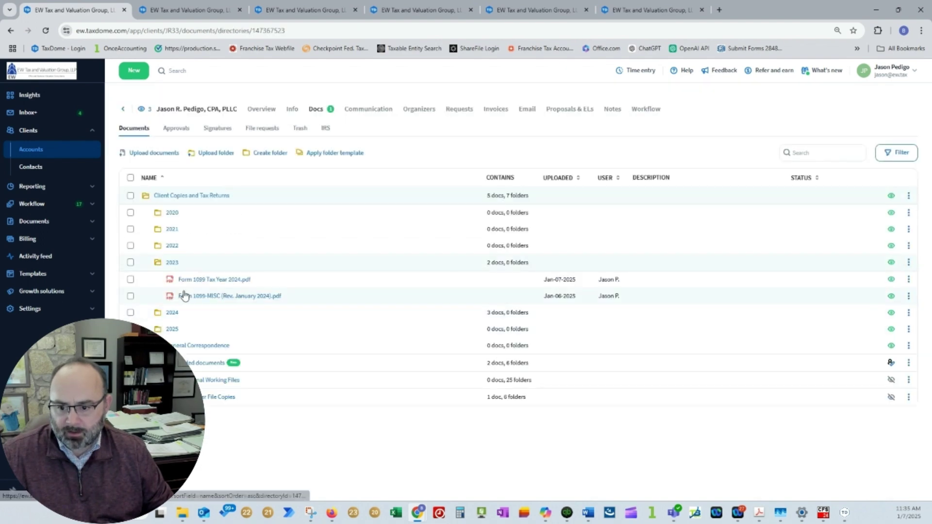
# Move Form 1099-MISC (Rev. January 2024).pdf from the 2023 folder to the 2024 folder under Client Copies and Tax Returns.
pyautogui.click(131, 296)
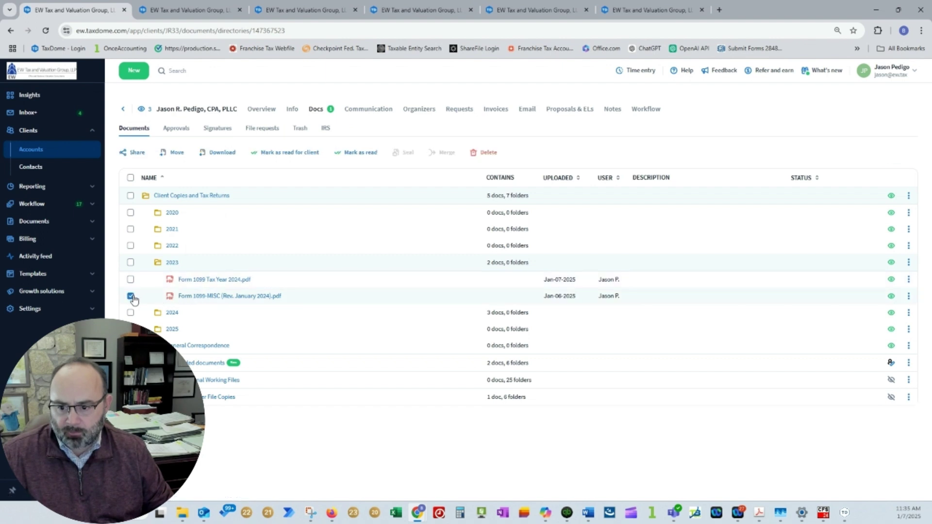
pyautogui.click(909, 298)
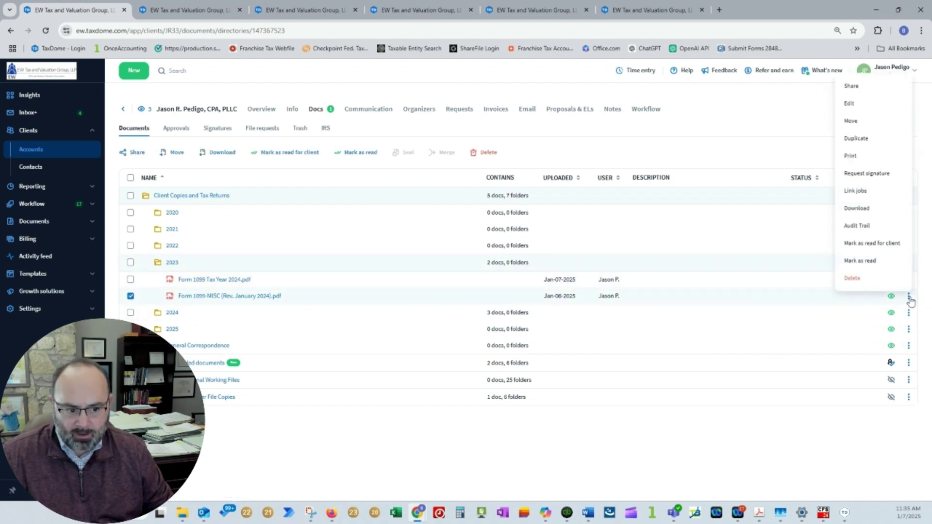
pyautogui.click(850, 122)
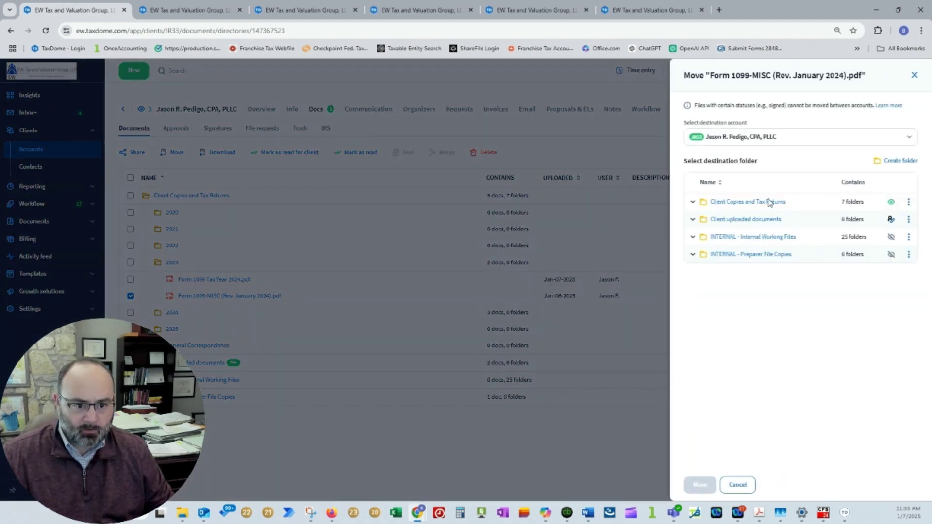
pyautogui.click(755, 204)
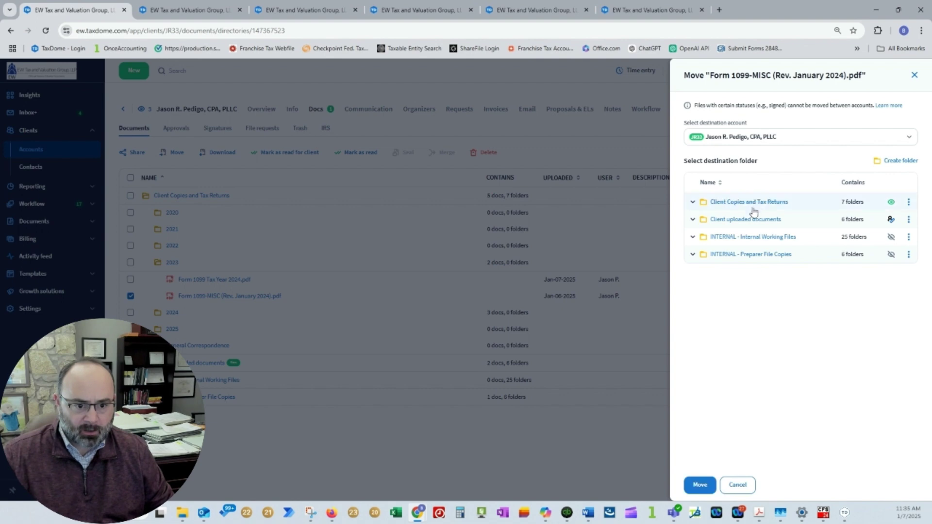
pyautogui.click(693, 204)
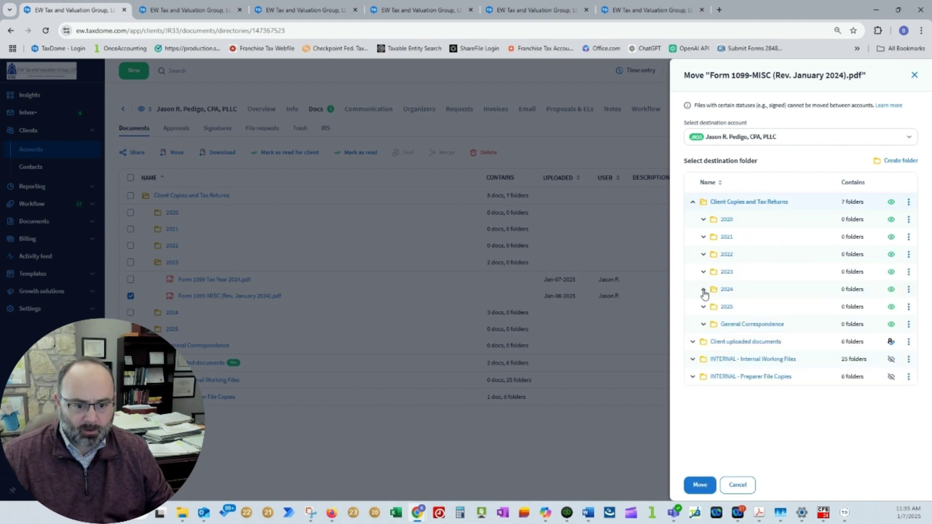
pyautogui.click(733, 297)
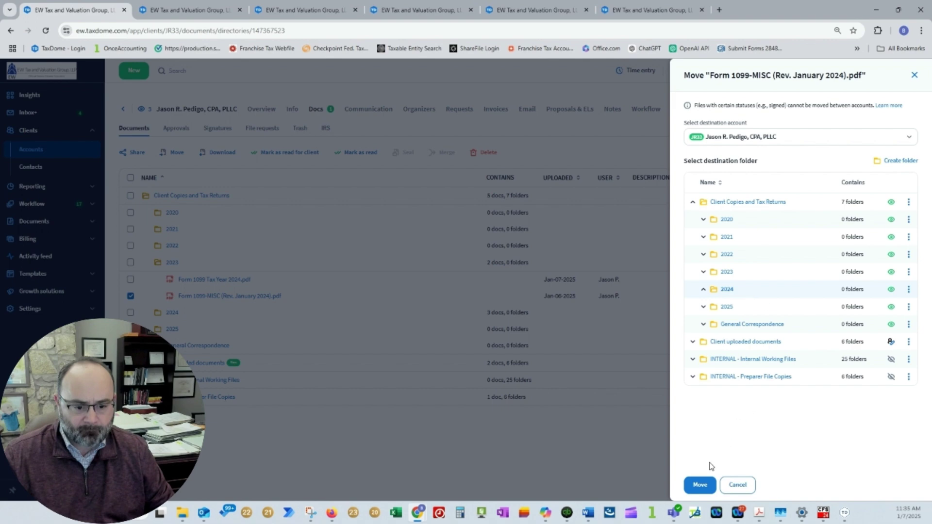
pyautogui.click(699, 485)
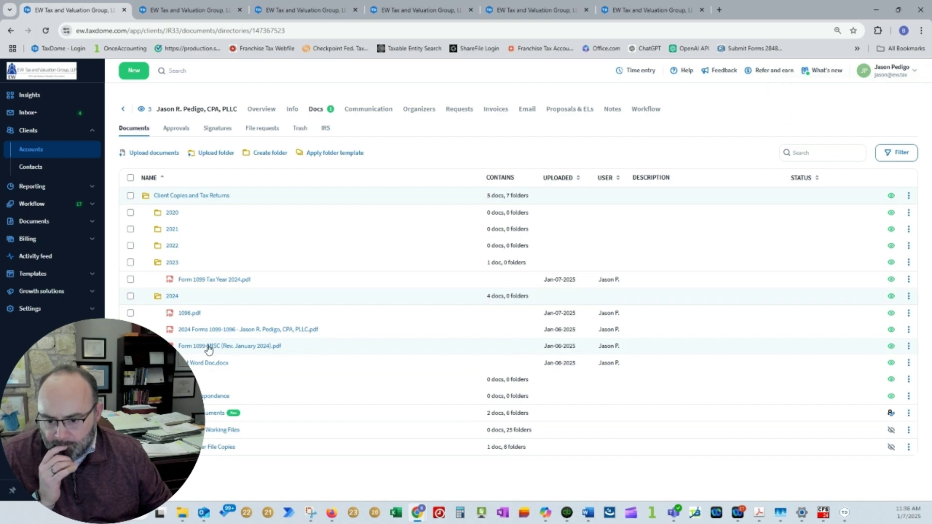
# Delete Form 1099-MISC (Rev. January 2024).pdf, Test Word Doc.docx and the old 2024 Forms 1099-1096 PDF from the 2024 folder.
pyautogui.click(908, 346)
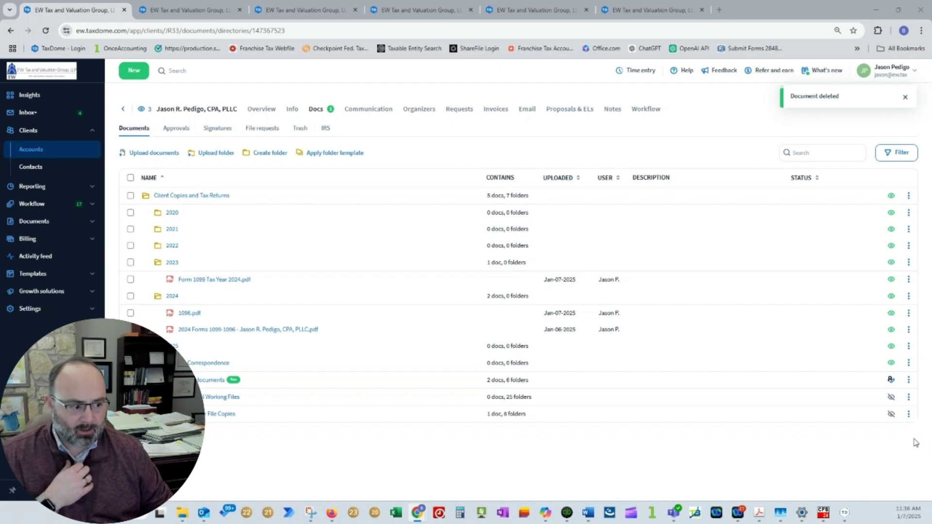
pyautogui.click(203, 329)
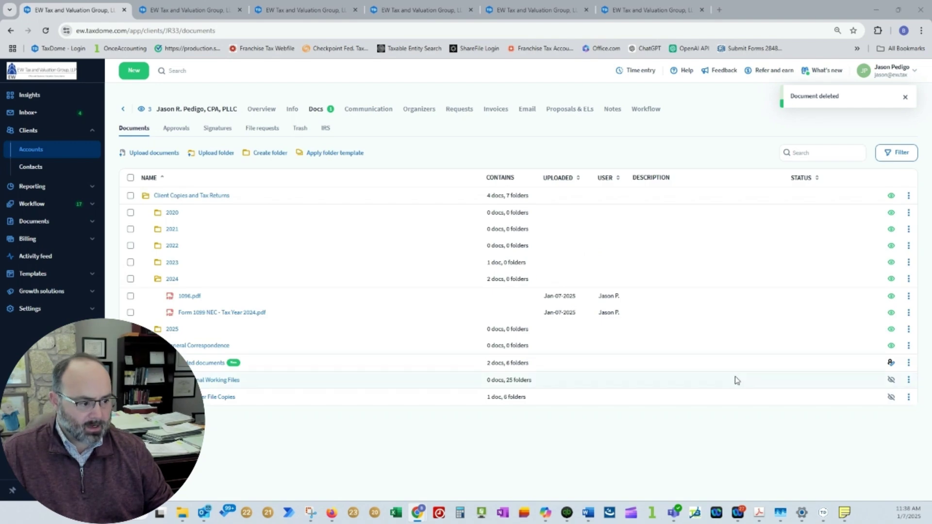
# Review 1096.pdf and Form 1099 NEC - Tax Year 2024.pdf in the 2024 folder, and return to the document list.
pyautogui.click(190, 297)
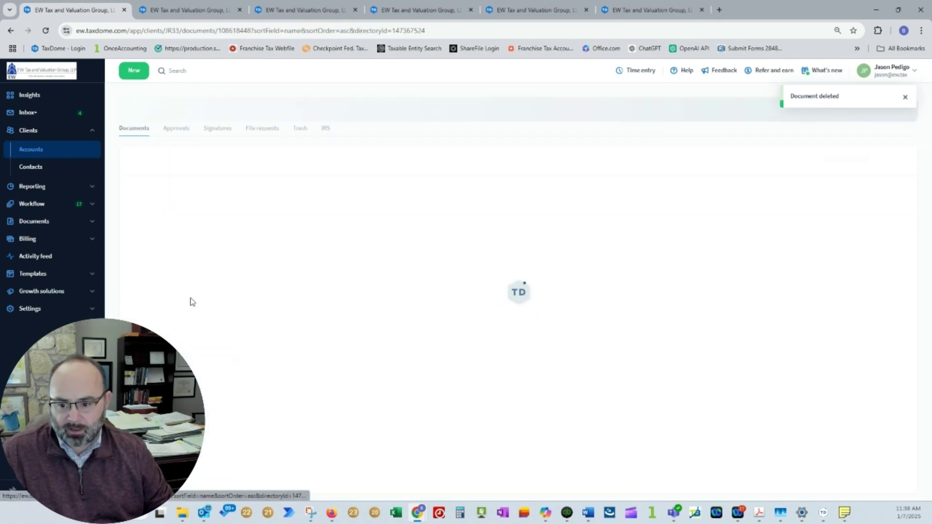
pyautogui.scroll(-5, 422, 329)
pyautogui.scroll(3, 318, 315)
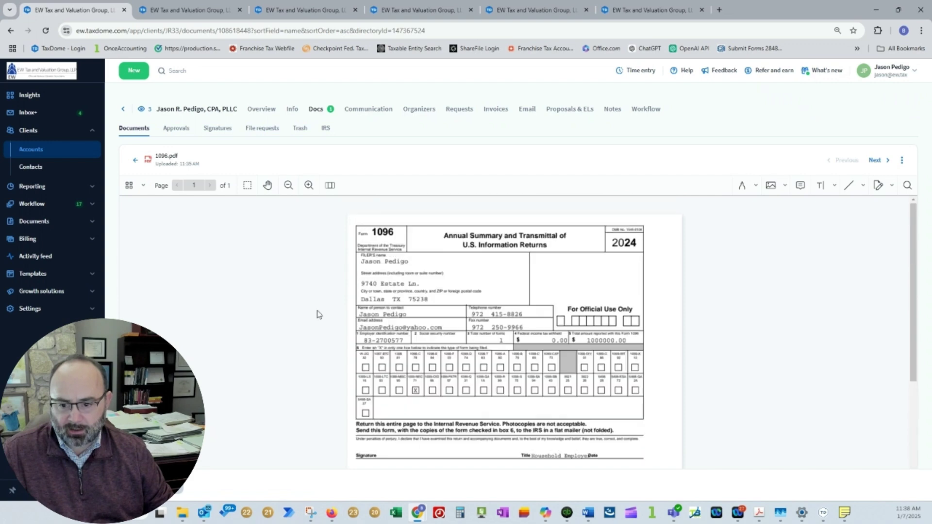
pyautogui.click(138, 162)
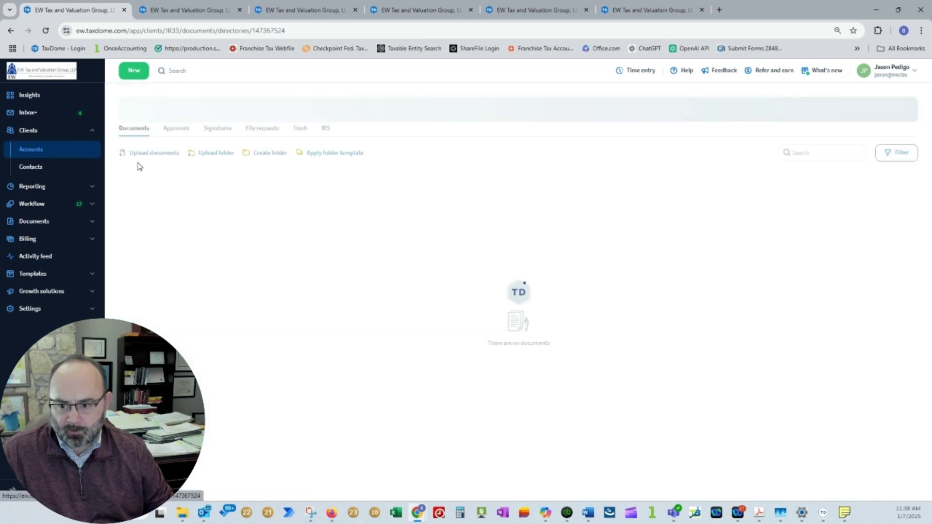
pyautogui.click(217, 317)
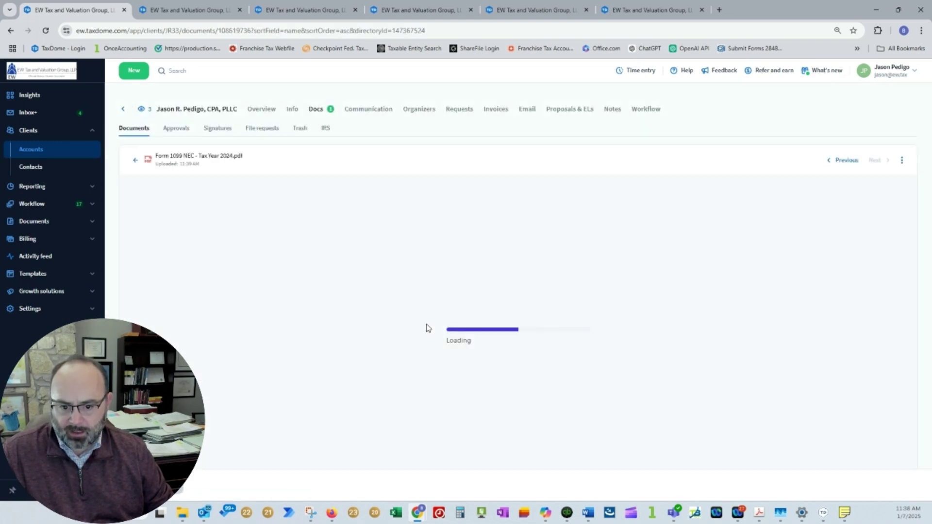
pyautogui.scroll(-10, 436, 325)
pyautogui.scroll(6, 439, 327)
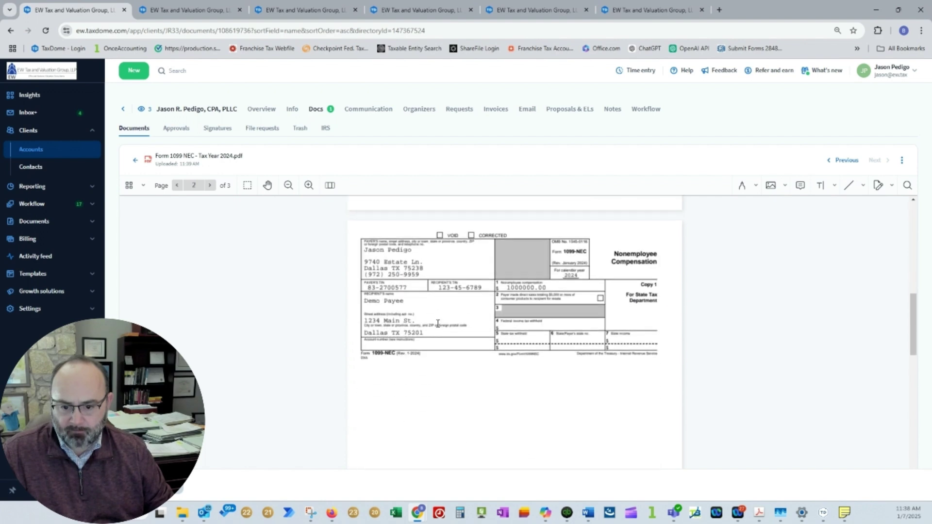
pyautogui.click(135, 161)
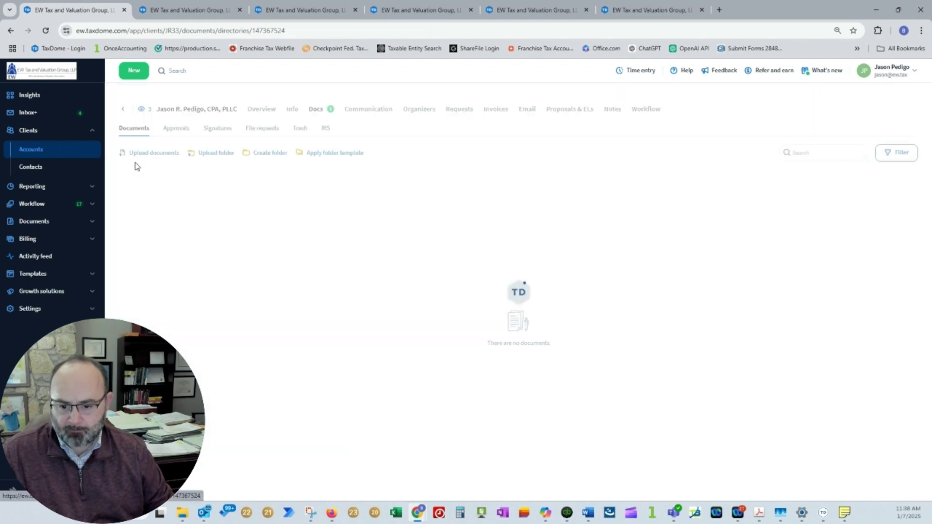
# Merge 1096.pdf with Form 1099 NEC - Tax Year 2024.pdf, choosing the client-visible 2024 folder as the destination.
pyautogui.click(130, 296)
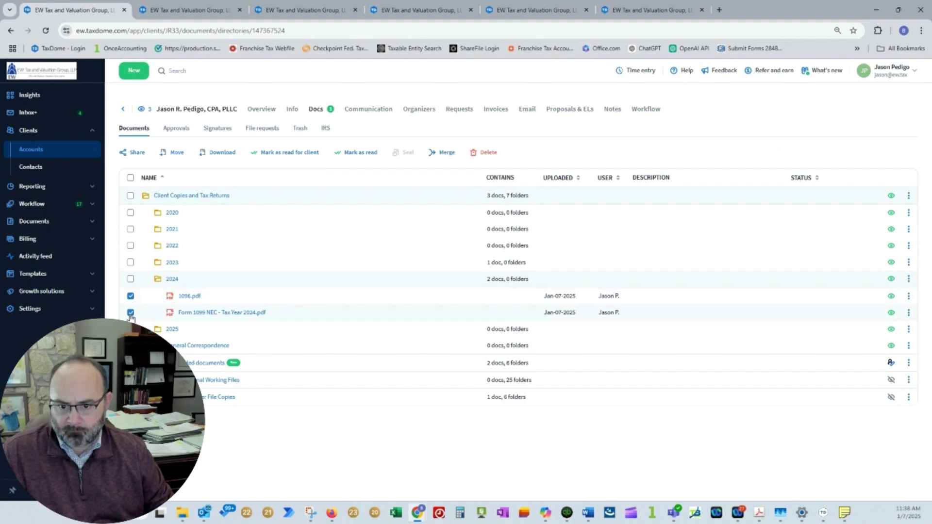
pyautogui.click(441, 153)
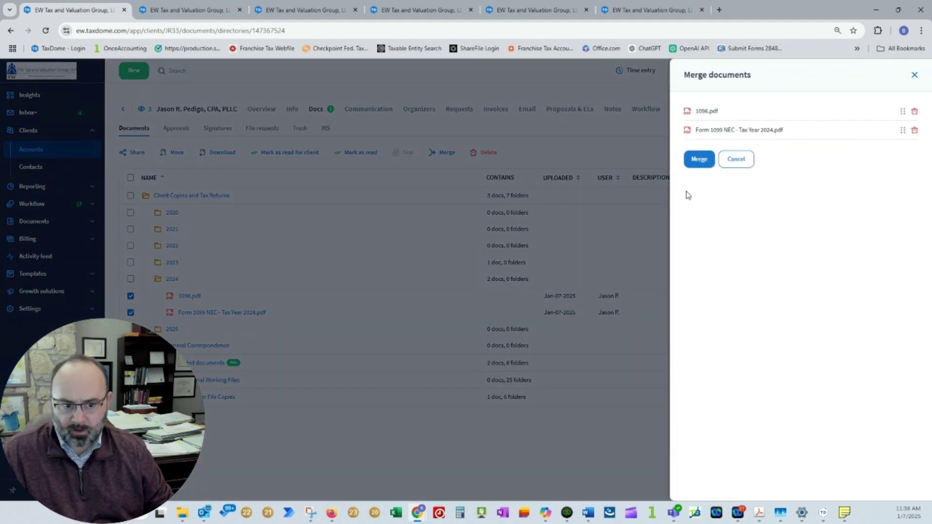
pyautogui.click(699, 160)
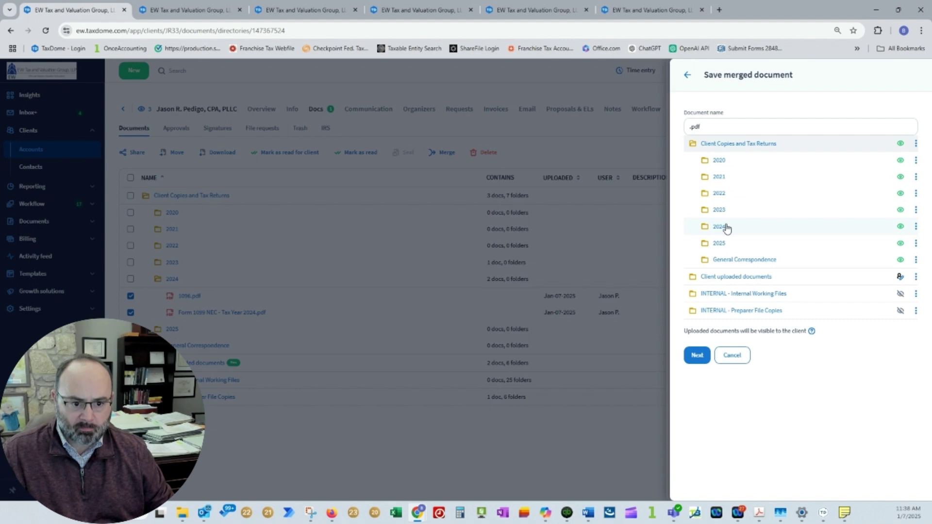
pyautogui.click(727, 228)
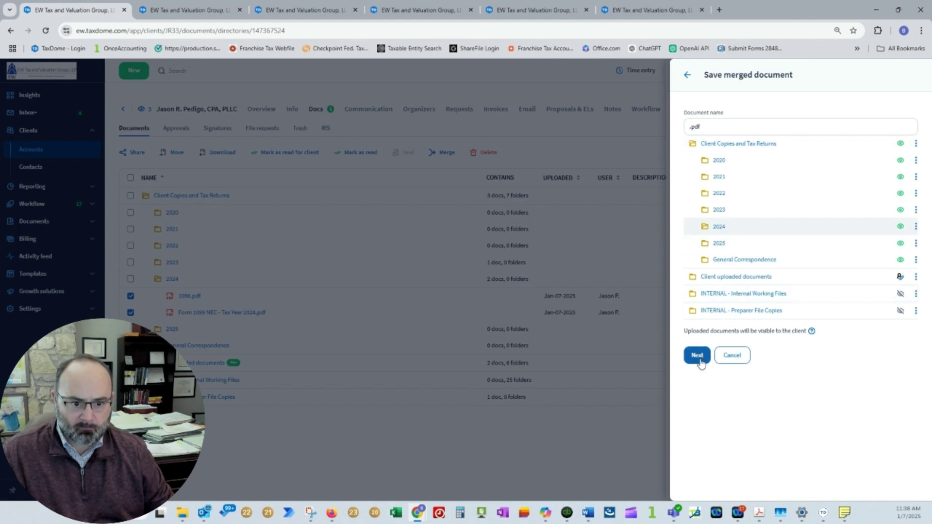
# Name the merged document "2024 Forms 1099-1096 #1234" and continue to its upload settings.
pyautogui.click(692, 126)
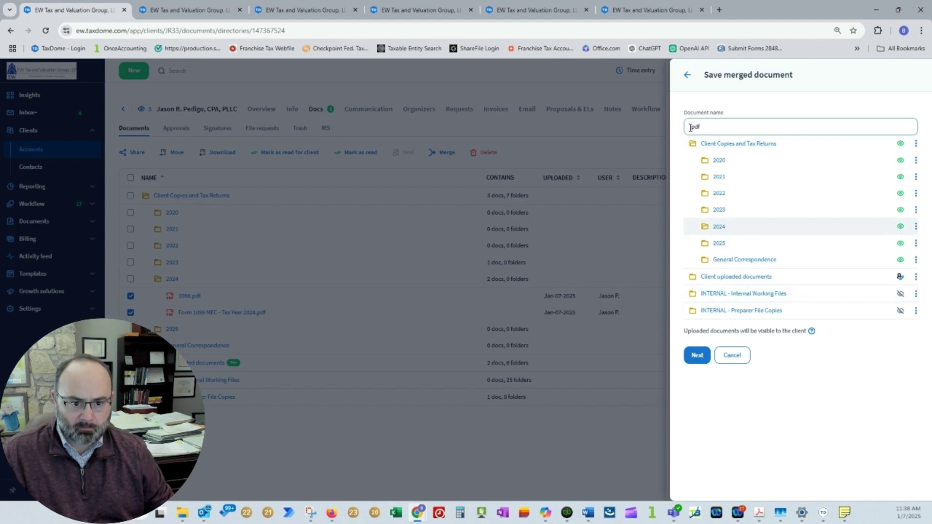
pyautogui.hotkey('ctrl', 'a')
pyautogui.press('BackSpace')
pyautogui.write('202')
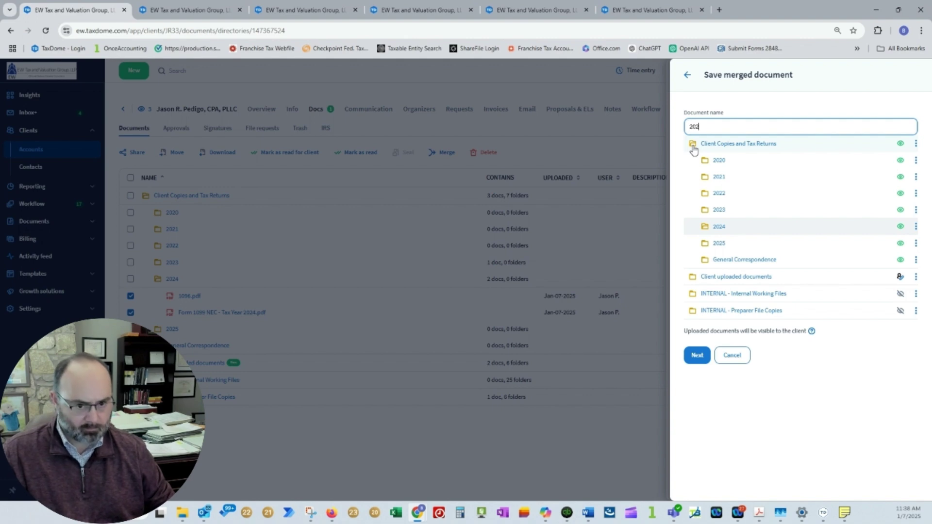
pyautogui.write('4 Forms 1099-109')
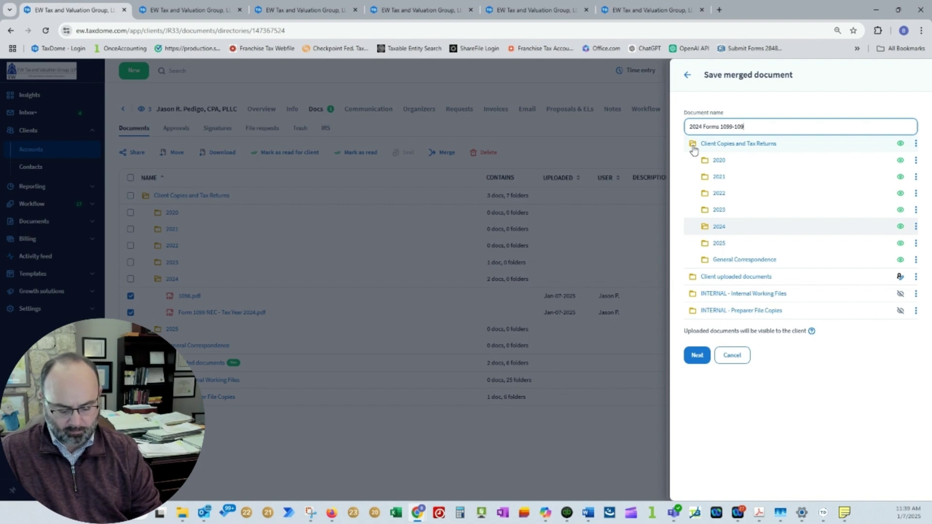
pyautogui.write('6 #')
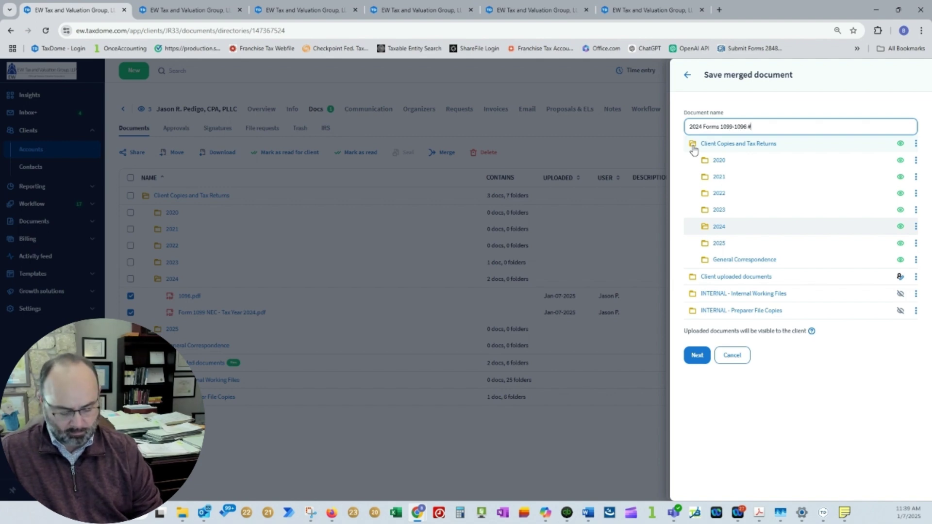
pyautogui.write('1234')
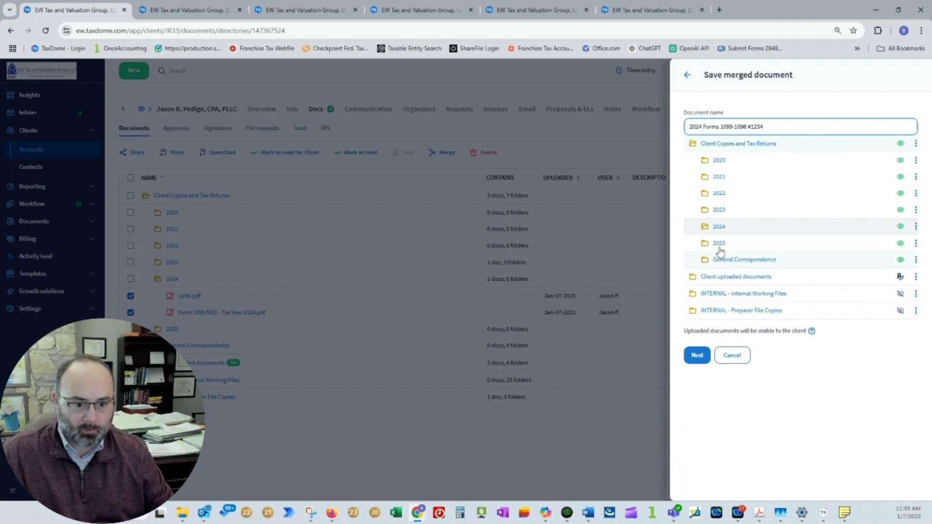
pyautogui.click(697, 355)
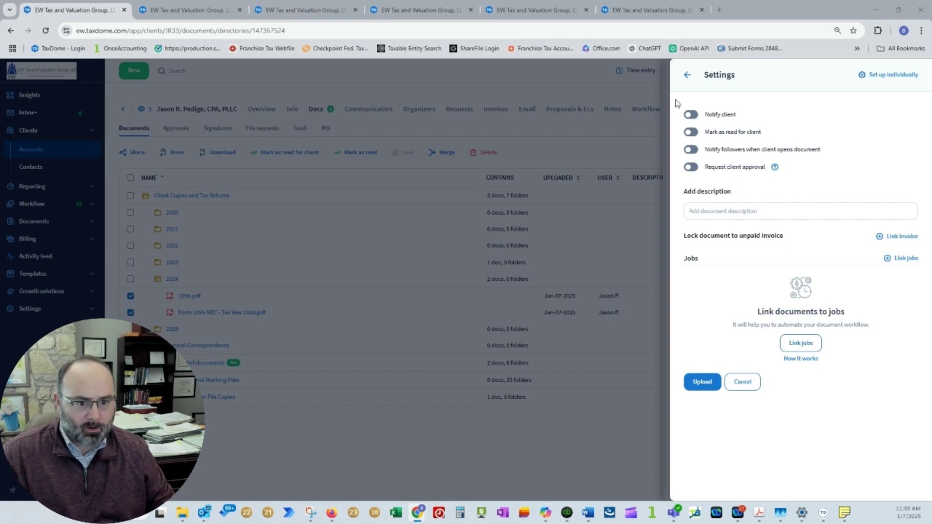
# Link the merged document to the 2024 Form 1099 / Misc. Info Report job and upload it.
pyautogui.click(812, 345)
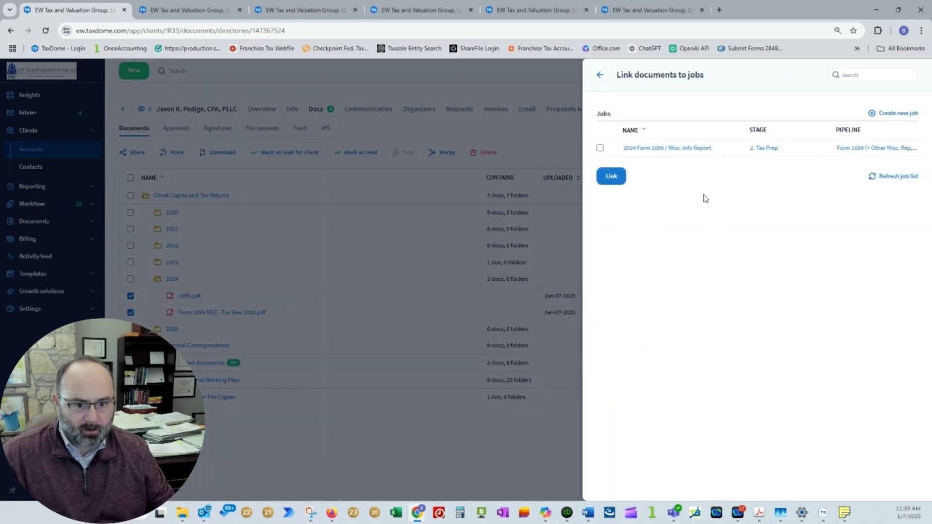
pyautogui.click(601, 148)
pyautogui.click(610, 176)
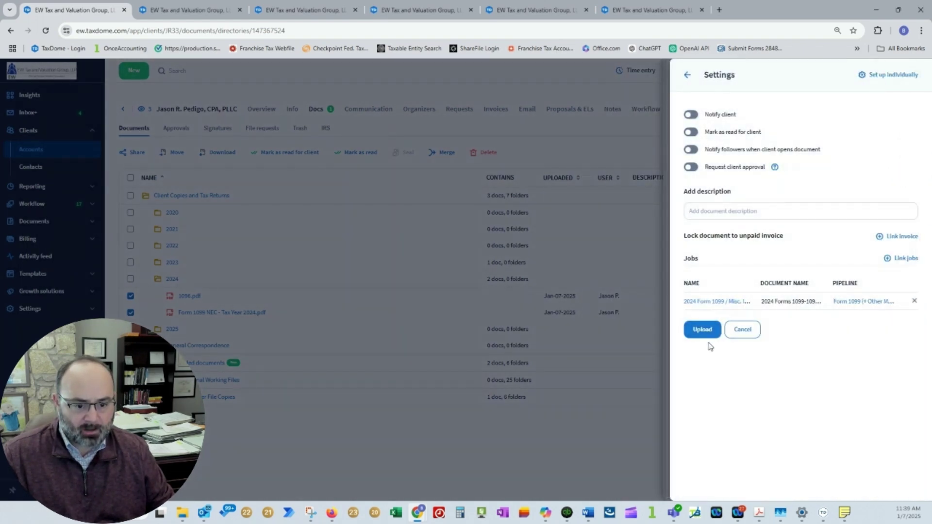
pyautogui.click(702, 330)
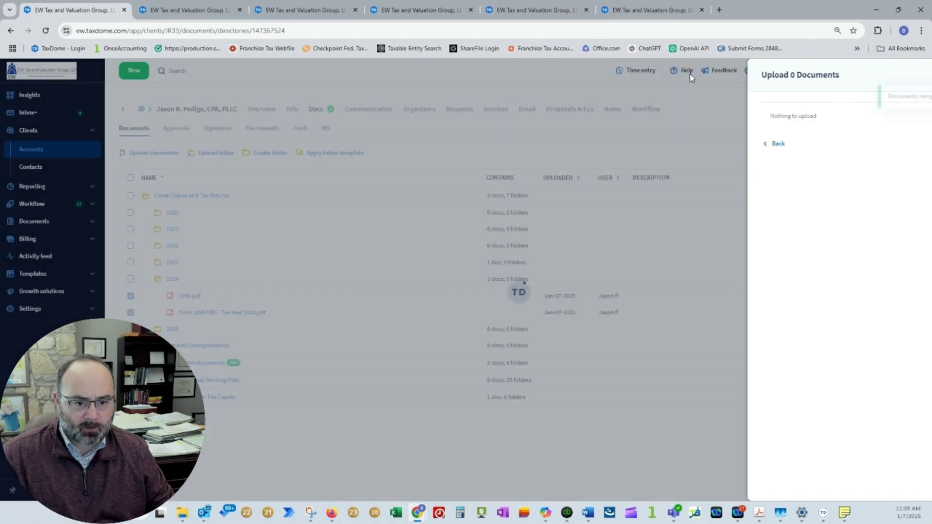
pyautogui.click(688, 75)
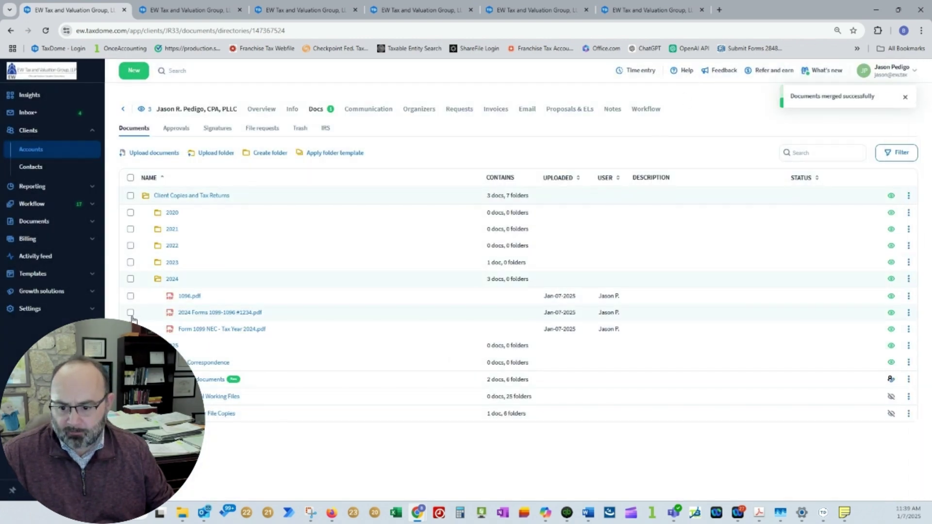
# Move 1096.pdf and Form 1099 NEC - Tax Year 2024.pdf to the Tax Review folder under INTERNAL - Internal Working Files, 2024.
pyautogui.click(130, 296)
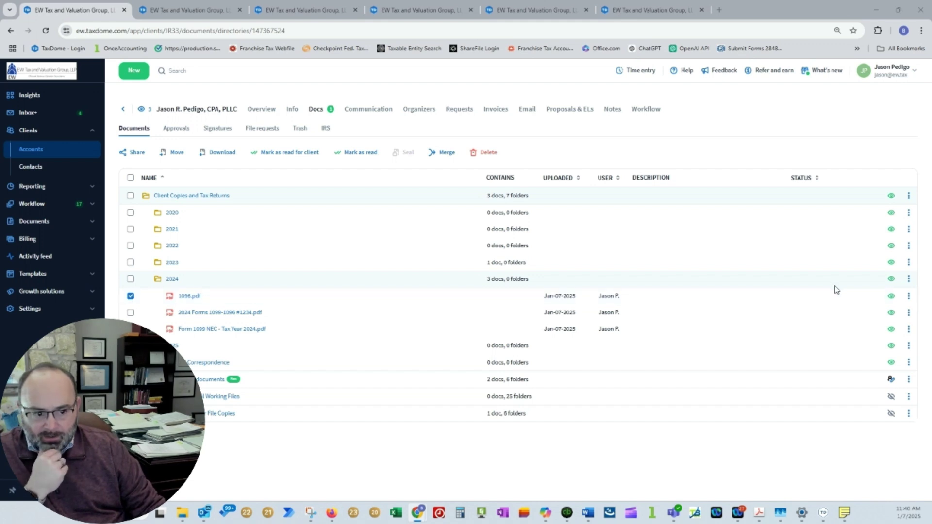
pyautogui.click(171, 154)
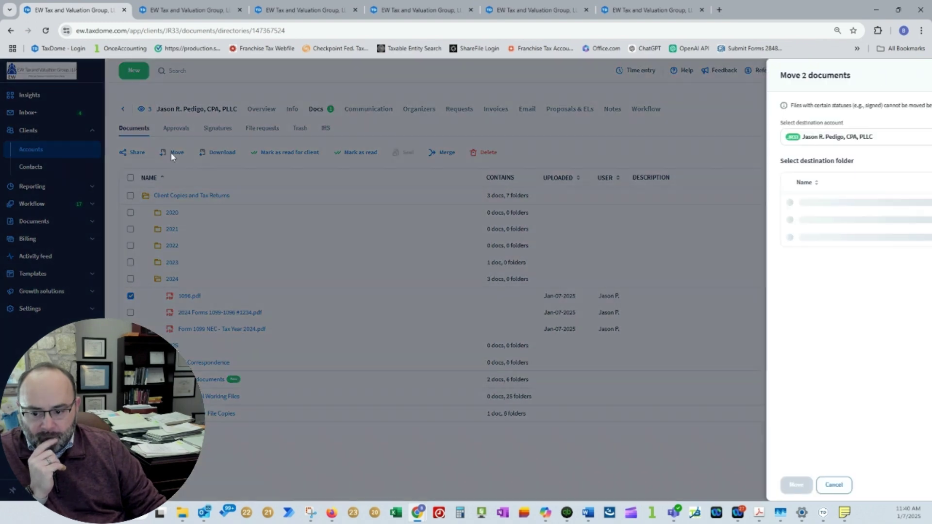
pyautogui.click(692, 238)
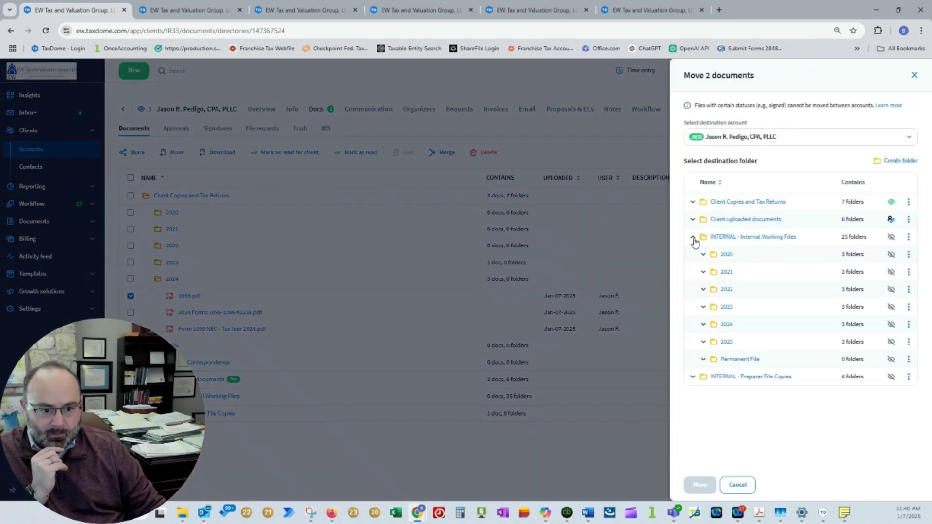
pyautogui.click(705, 324)
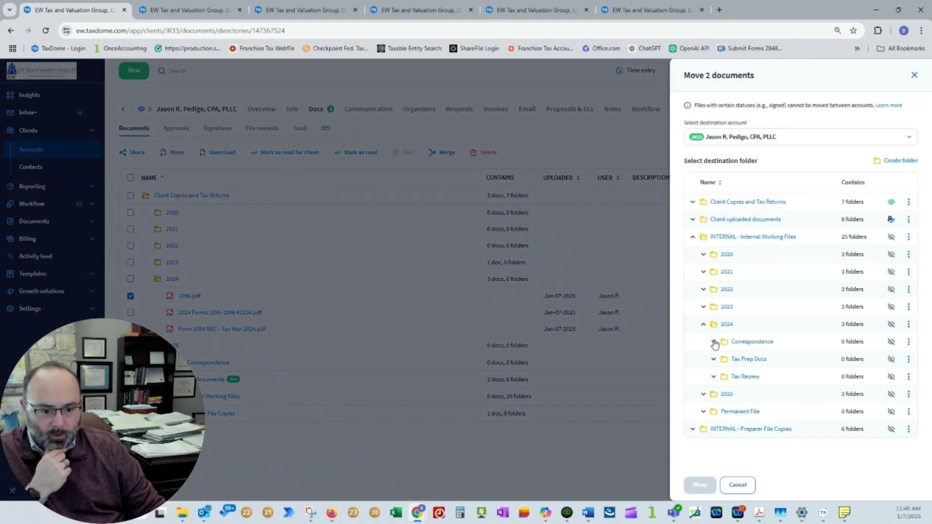
pyautogui.click(712, 378)
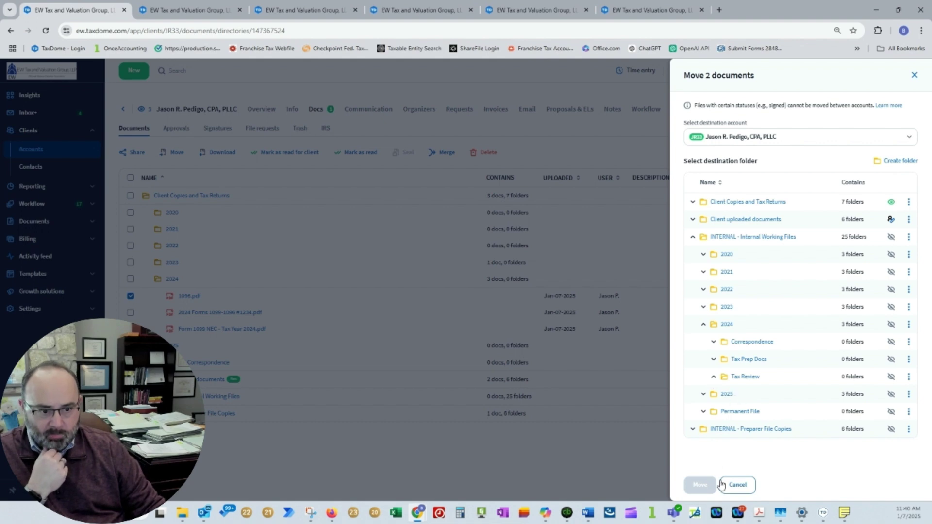
pyautogui.click(750, 379)
pyautogui.click(699, 485)
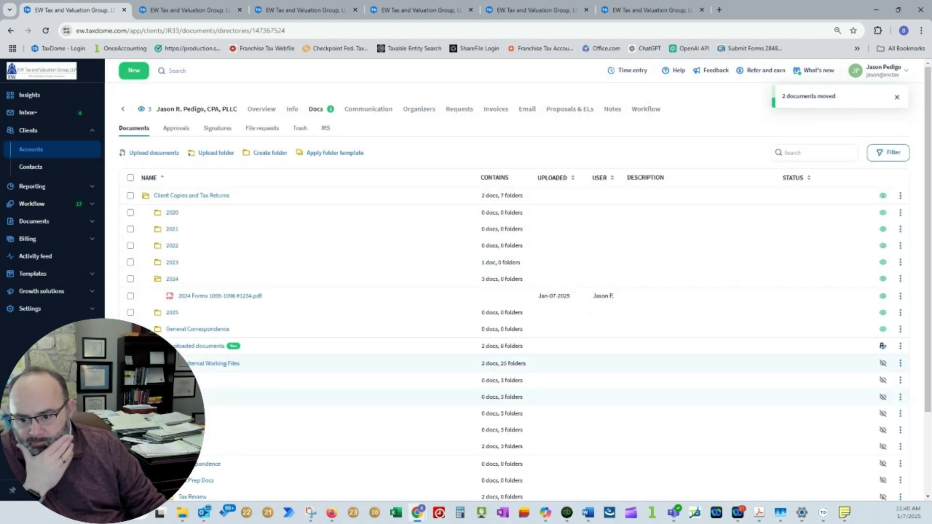
# Merge the two moved forms, 1096.pdf first, choosing the internal 2024 Tax Review folder as the destination.
pyautogui.scroll(-3, 582, 427)
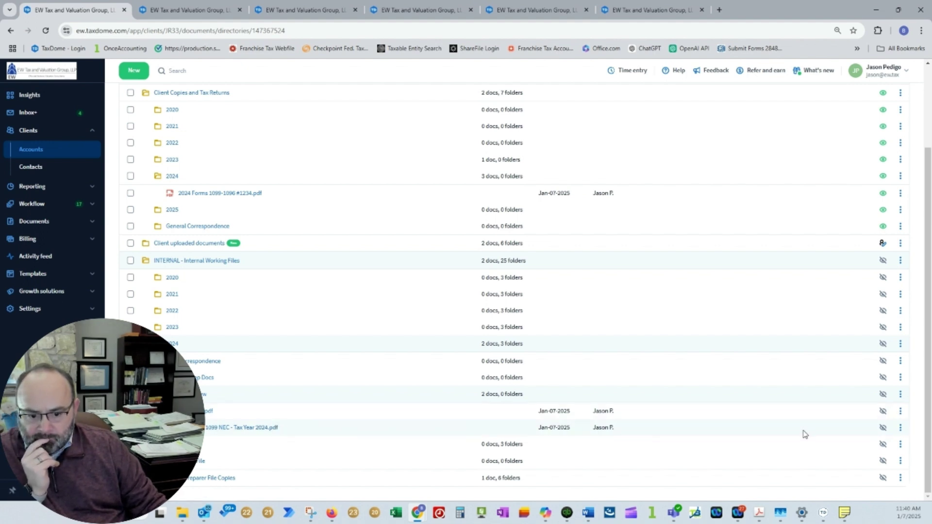
pyautogui.scroll(2, 285, 159)
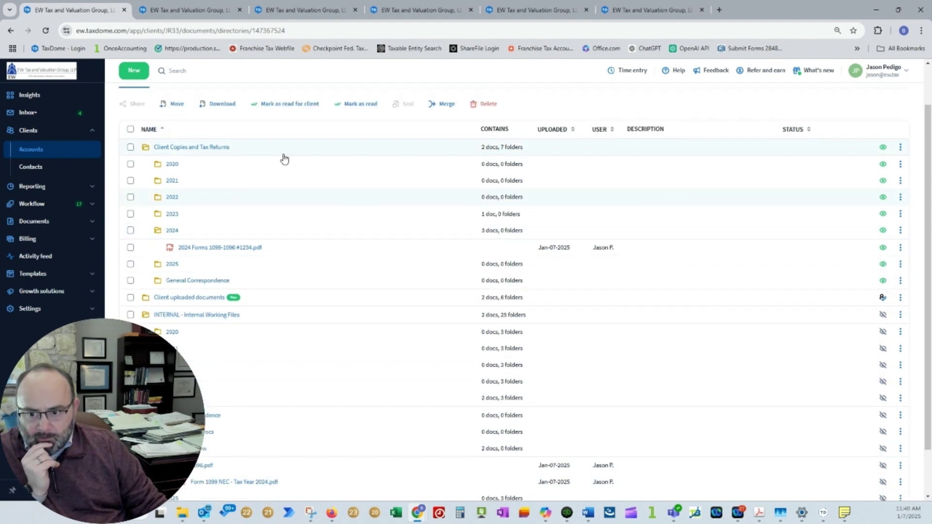
pyautogui.click(442, 104)
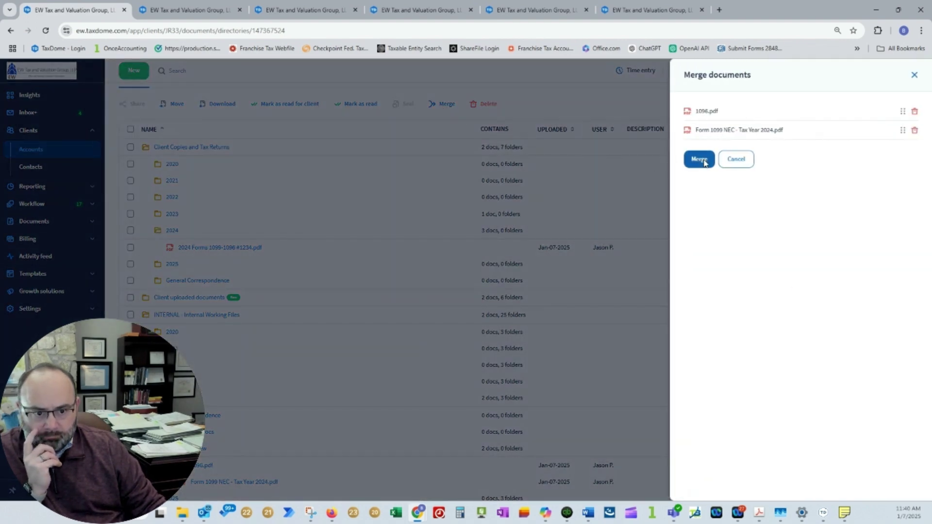
pyautogui.click(704, 162)
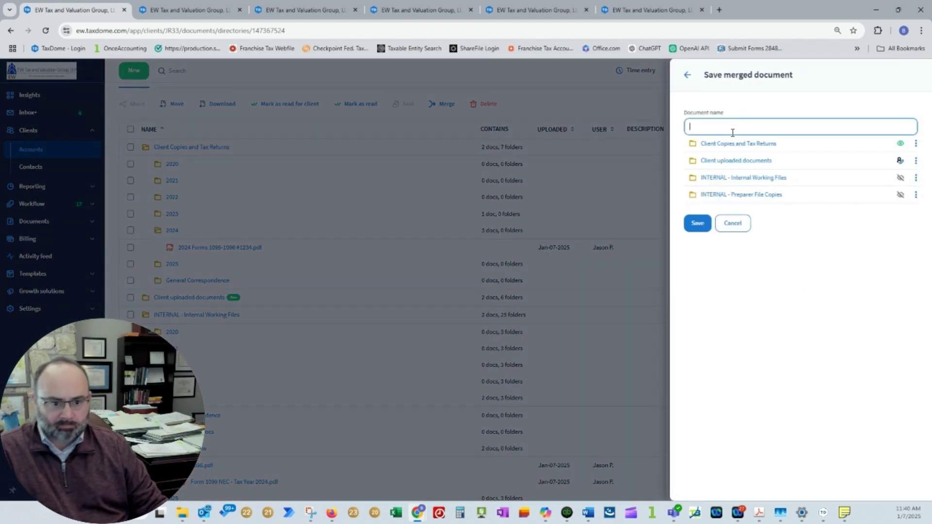
pyautogui.click(739, 179)
pyautogui.click(719, 262)
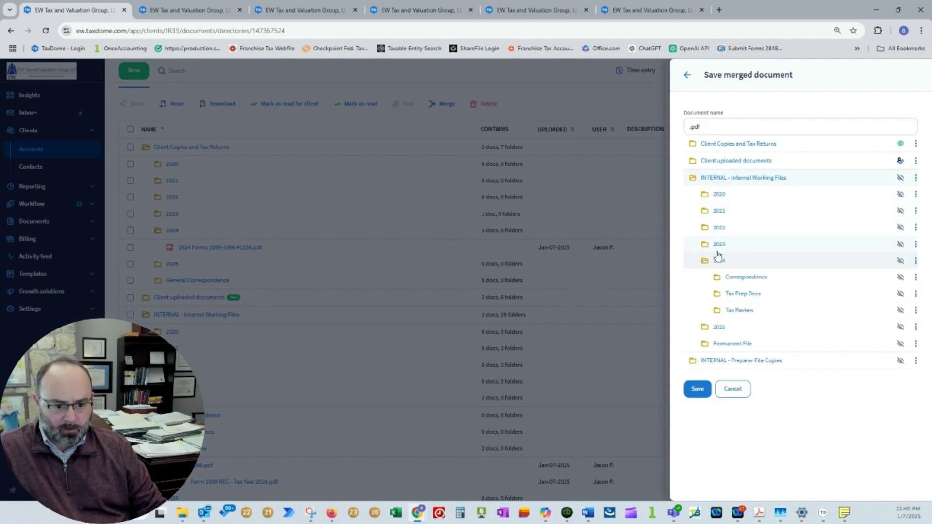
pyautogui.click(735, 310)
pyautogui.click(707, 390)
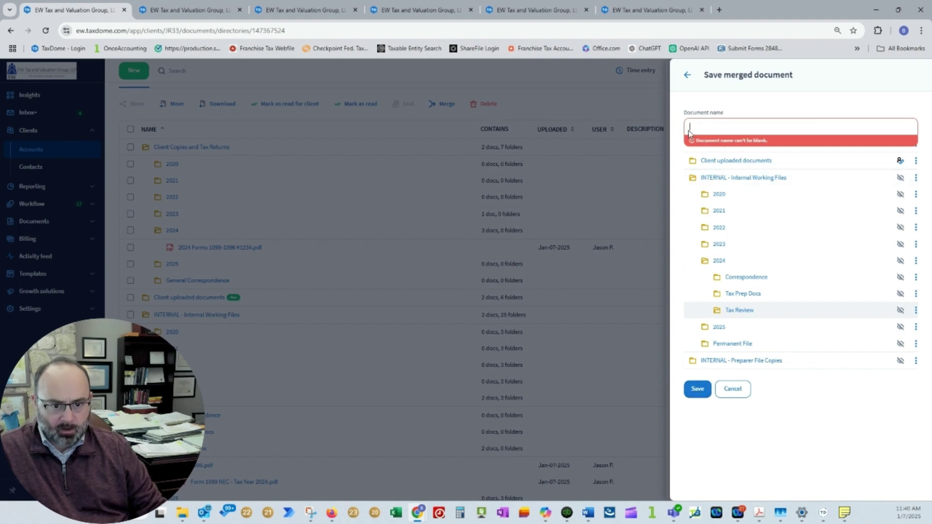
pyautogui.write('2024')
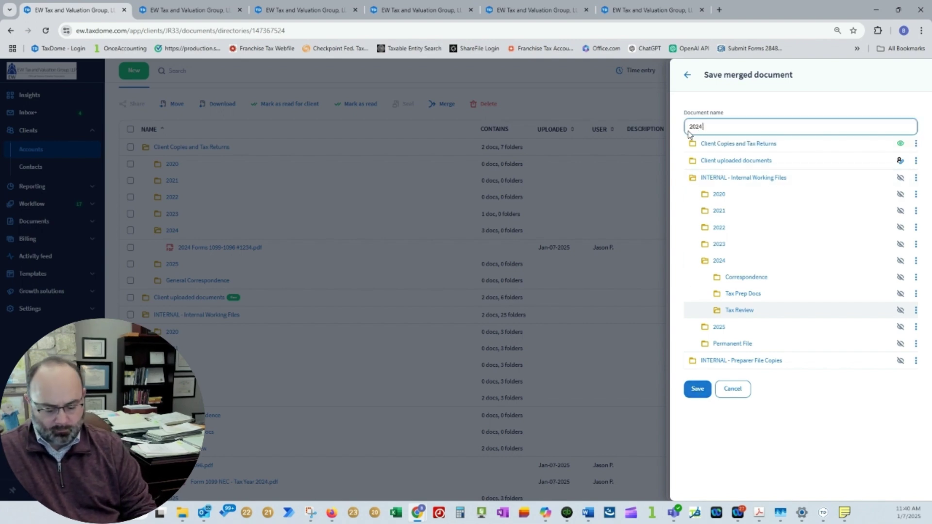
pyautogui.write(' 1099-10')
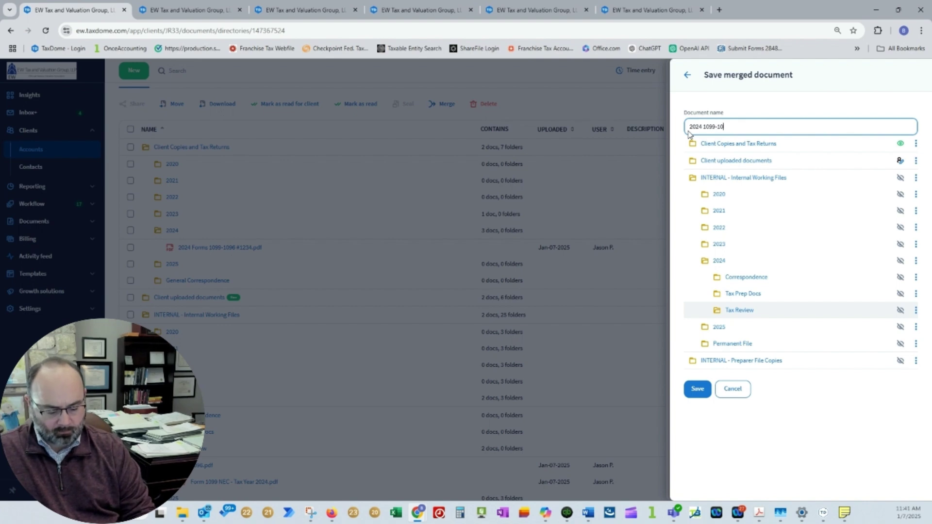
pyautogui.write('96 RE')
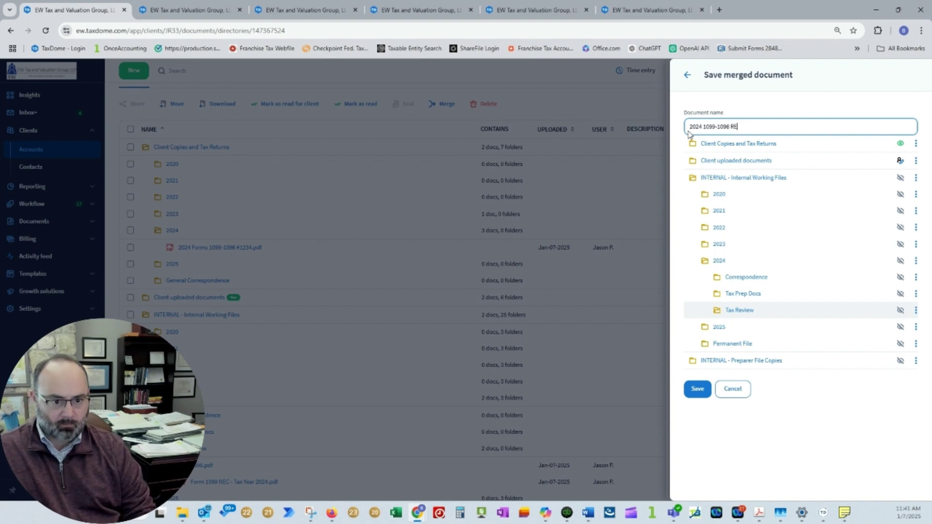
pyautogui.press('BackSpace')
pyautogui.press('BackSpace')
pyautogui.press('BackSpace')
pyautogui.write('Review ')
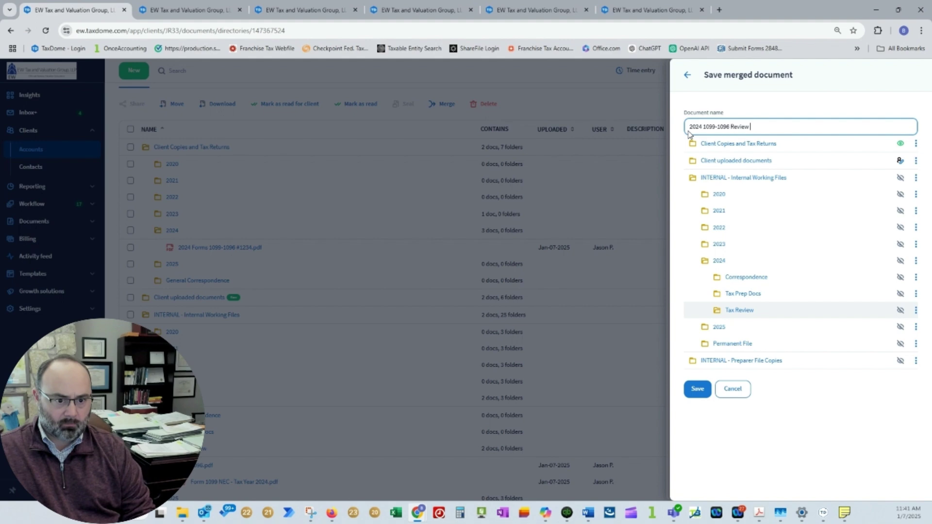
pyautogui.write('Copy')
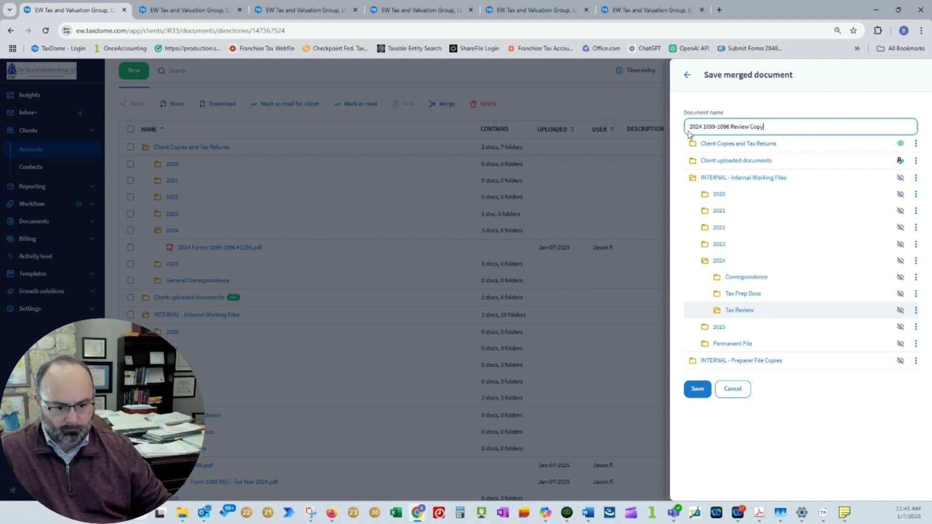
pyautogui.click(696, 389)
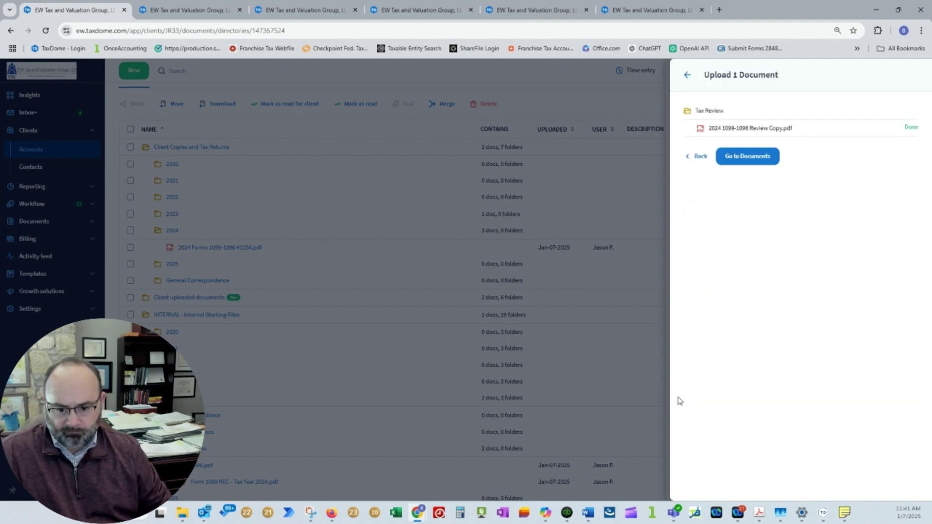
pyautogui.click(747, 156)
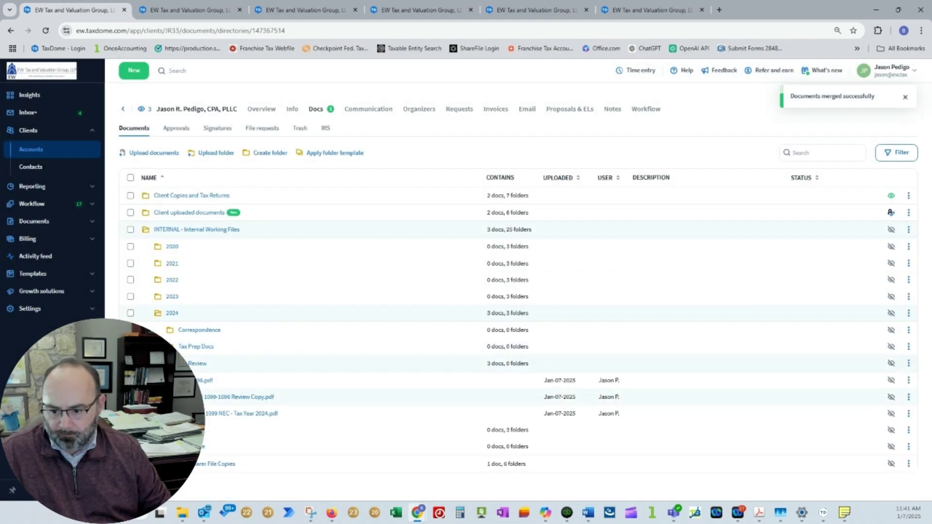
# Delete the separate 1096.pdf and Form 1099 NEC - Tax Year 2024.pdf from the Tax Review folder.
pyautogui.click(228, 413)
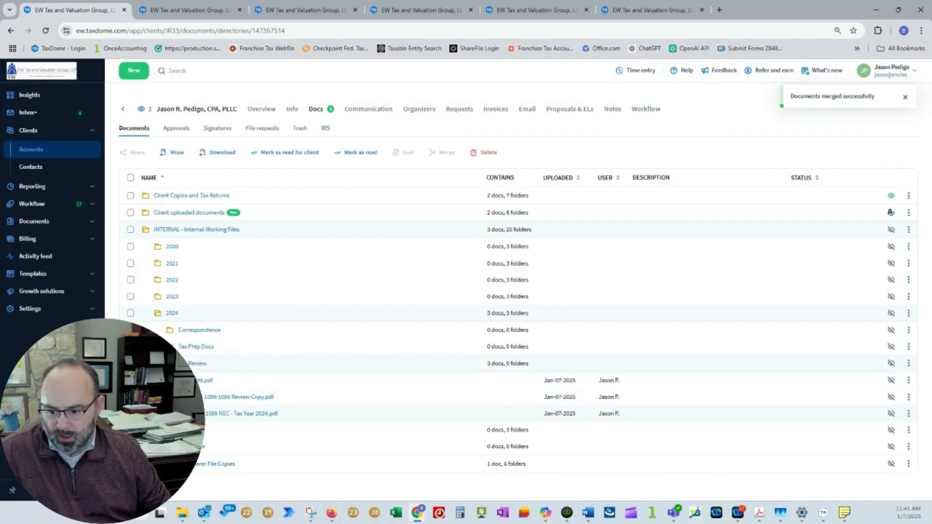
pyautogui.click(130, 413)
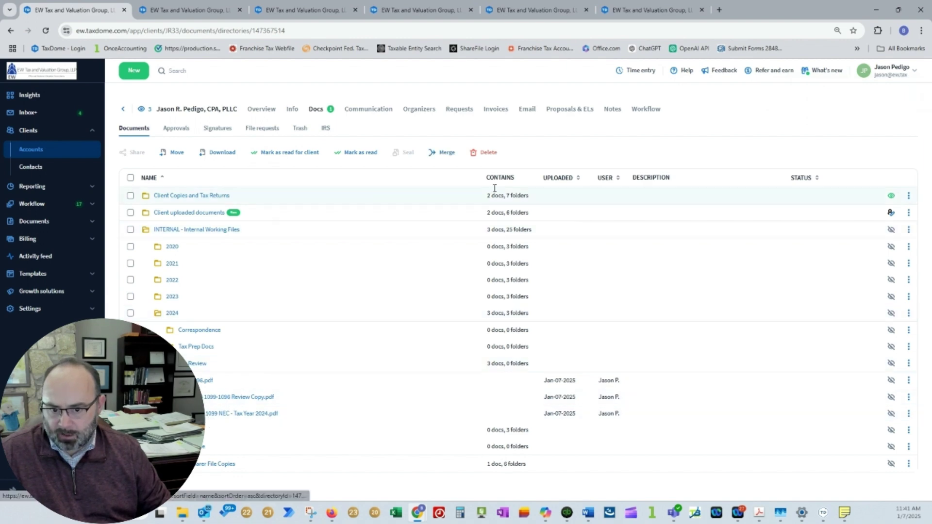
pyautogui.click(487, 154)
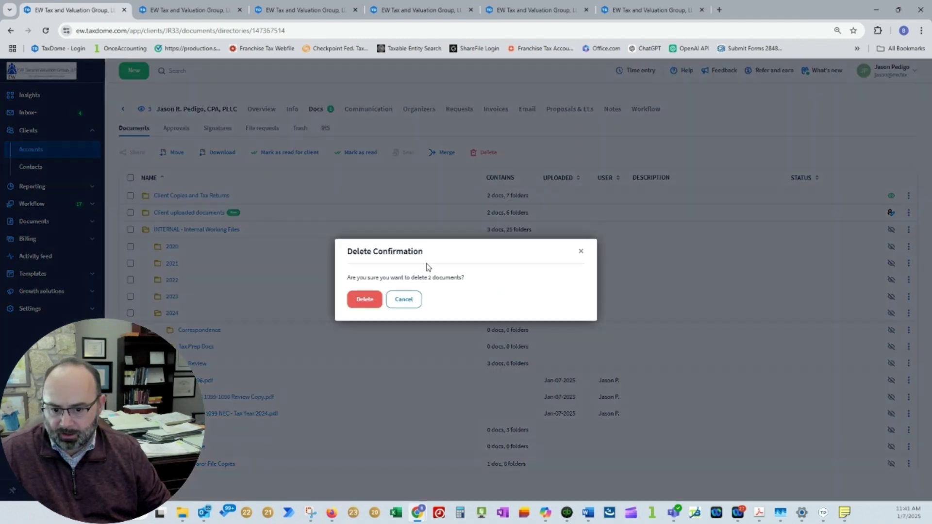
pyautogui.click(365, 299)
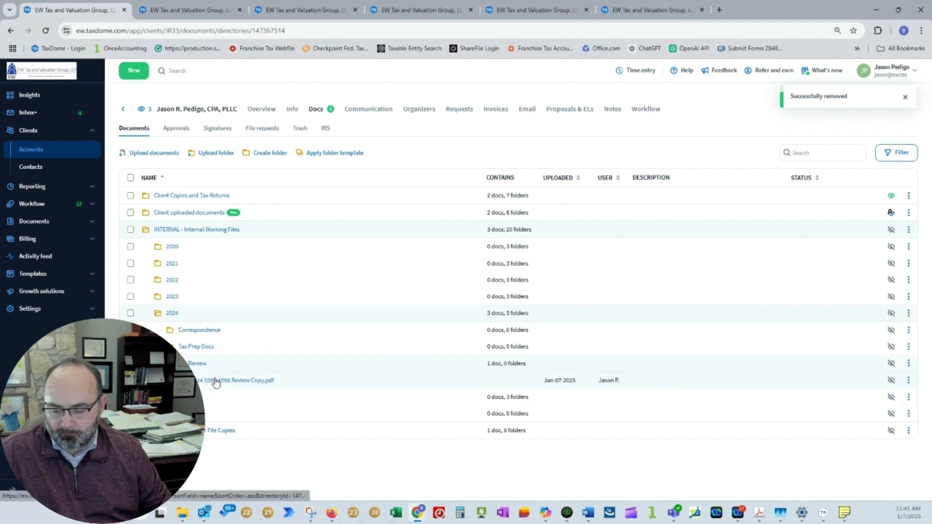
# Expand the 2024 folder of Client uploaded documents and select 1099 List for Tax Year 2024.pdf.
pyautogui.click(195, 213)
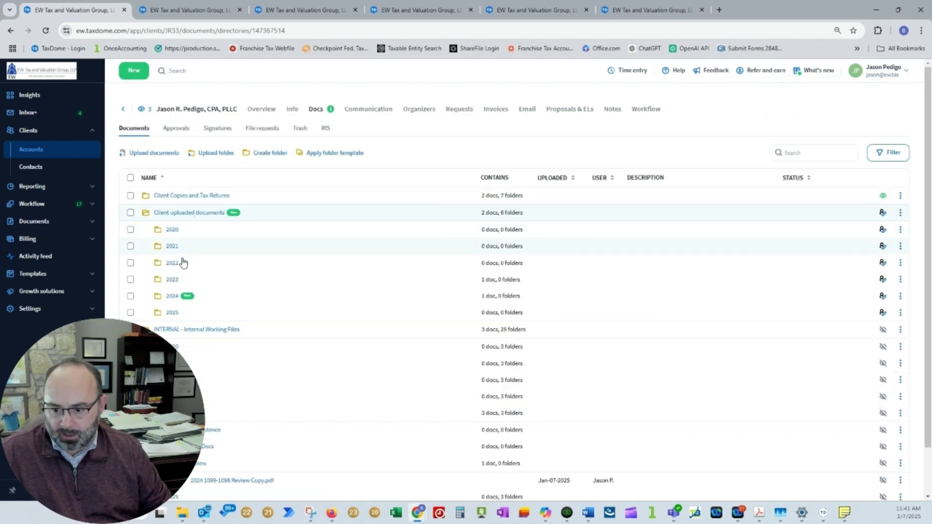
pyautogui.click(172, 296)
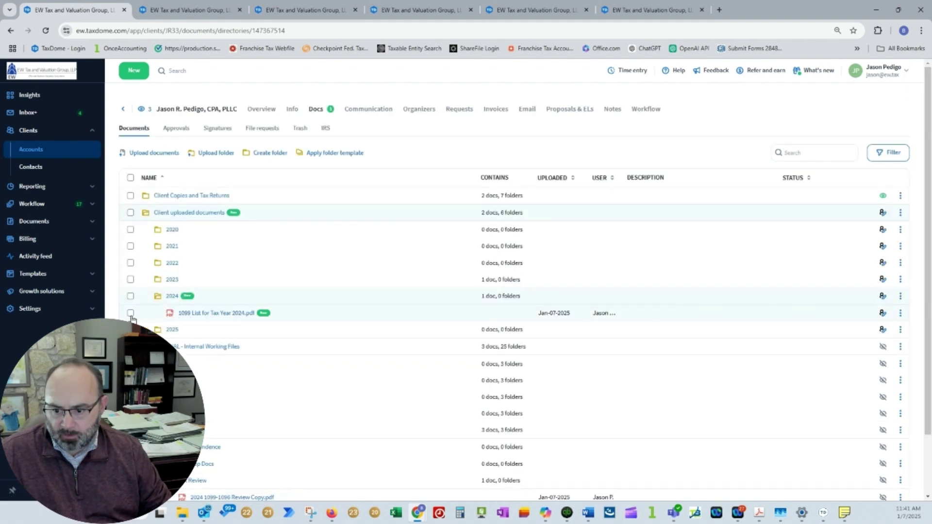
pyautogui.click(131, 313)
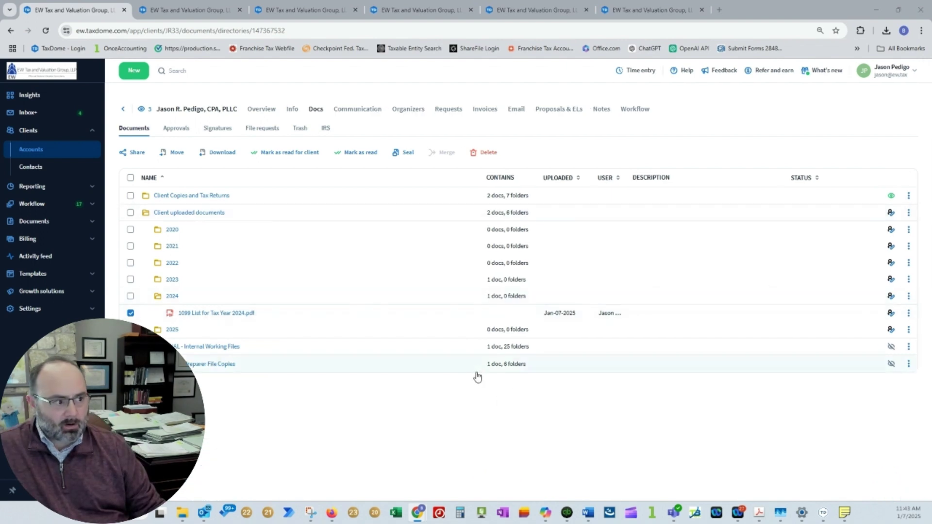
# Switch to File Explorer and open 1099 List for Tax Year 2024.pdf from the client's Client uploaded documents 2024 folder on the TaxDome drive.
pyautogui.click(182, 512)
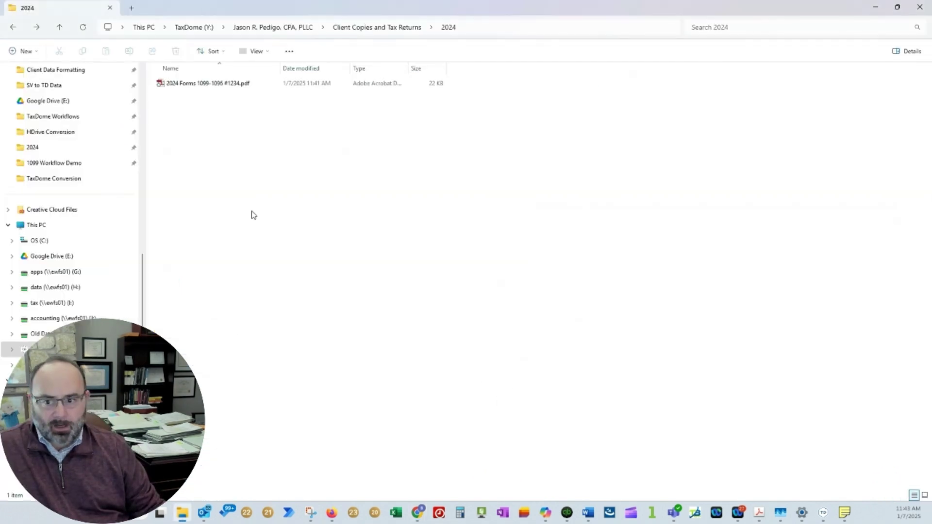
pyautogui.click(384, 29)
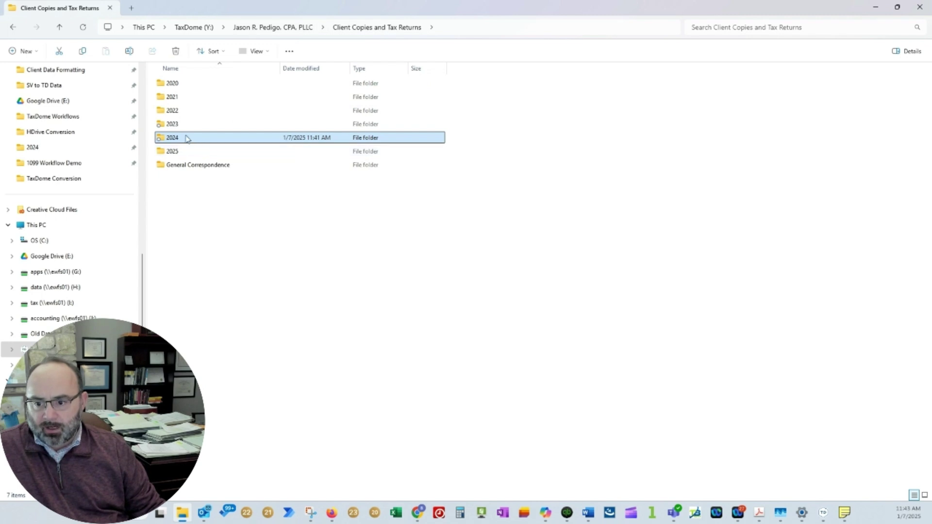
pyautogui.click(264, 27)
pyautogui.doubleClick(189, 111)
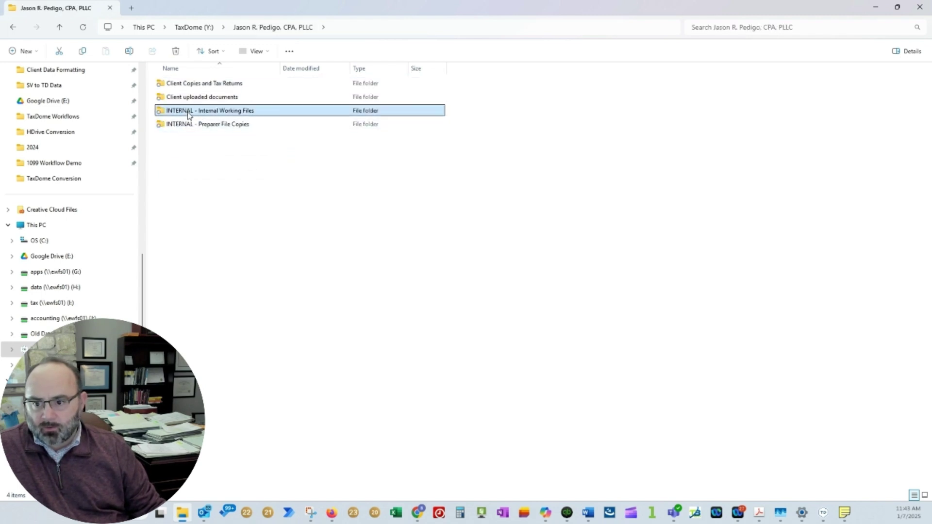
pyautogui.click(275, 27)
pyautogui.doubleClick(213, 96)
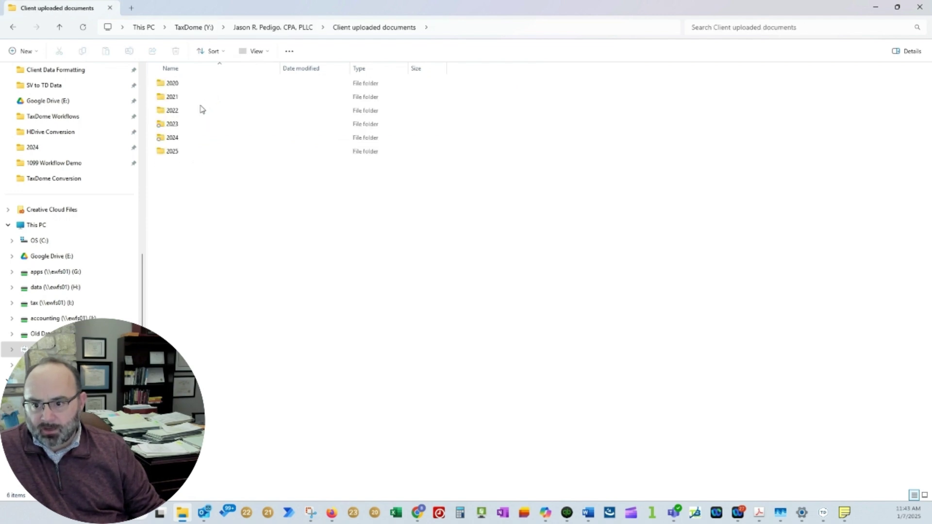
pyautogui.doubleClick(176, 138)
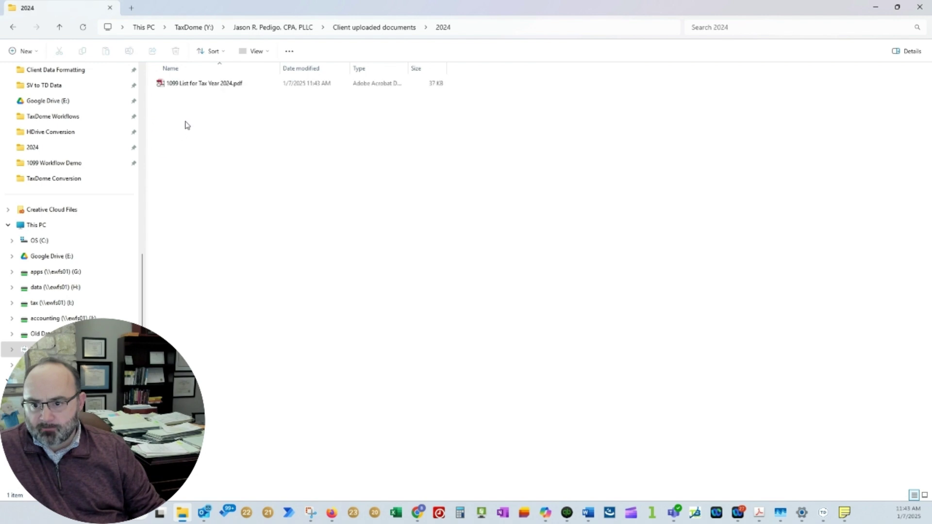
pyautogui.doubleClick(201, 90)
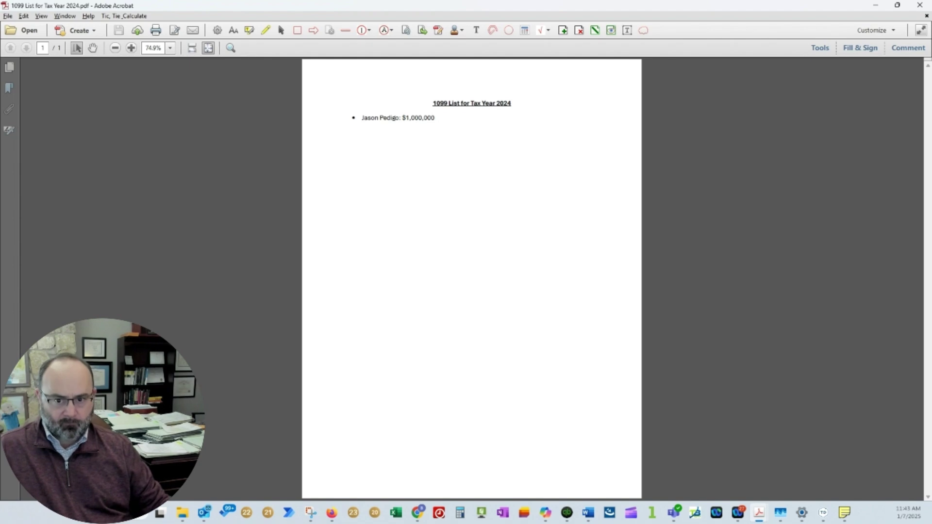
# Start saving a copy of the 1099 list PDF under the name "2024 1099 Workpapers #1234".
pyautogui.click(7, 17)
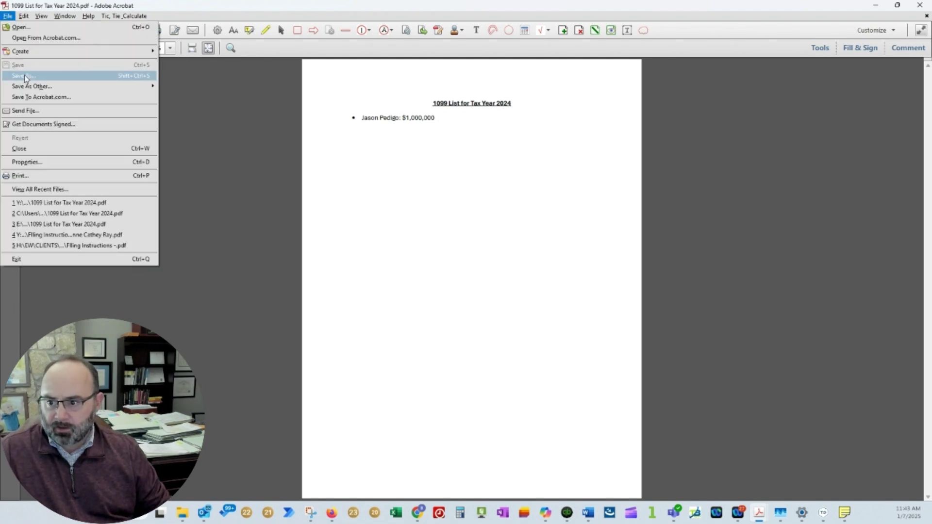
pyautogui.click(25, 76)
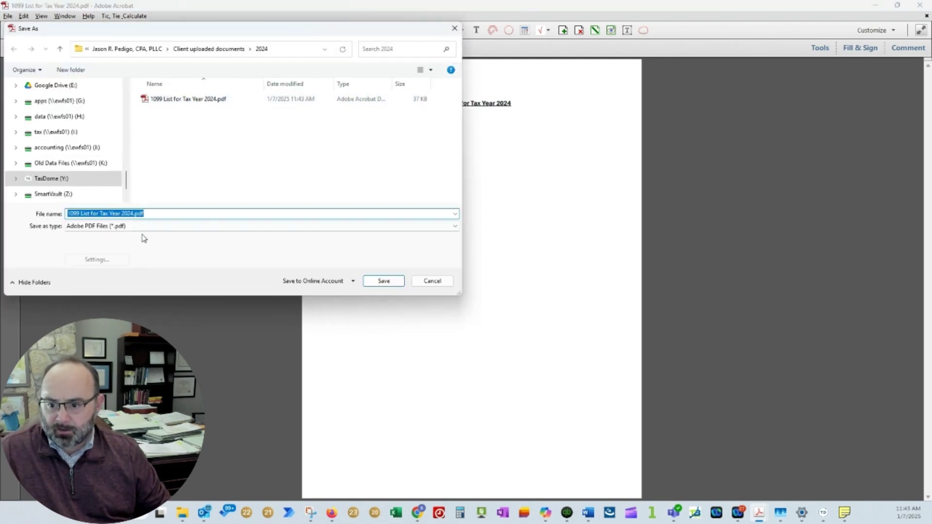
pyautogui.write('2024')
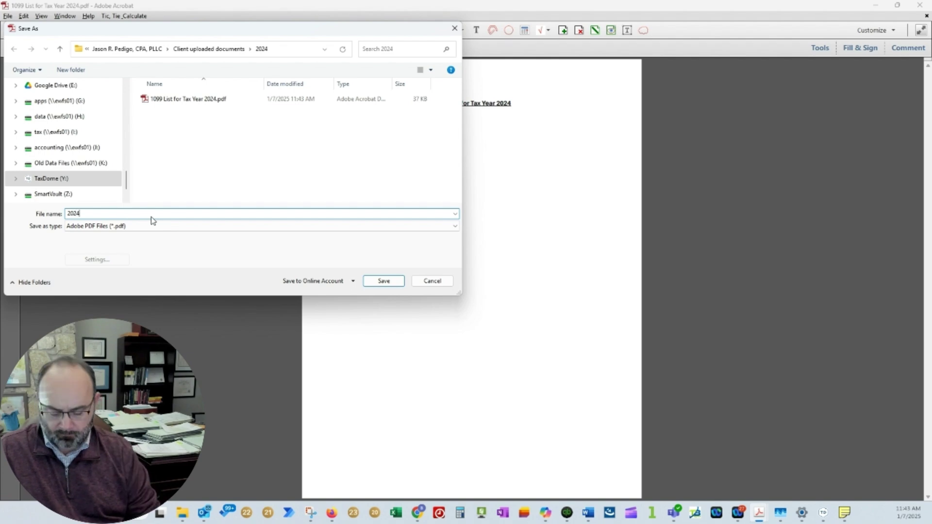
pyautogui.write(' 1099')
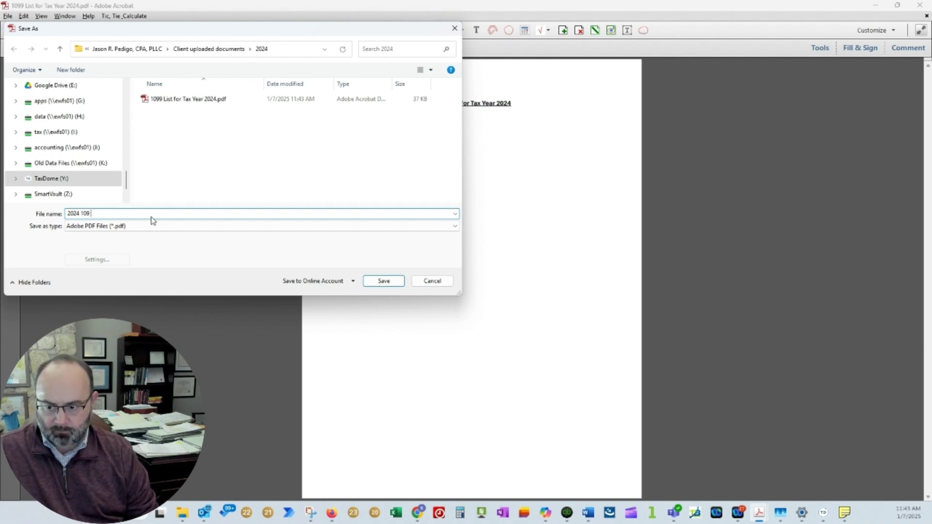
pyautogui.press('BackSpace')
pyautogui.write('9')
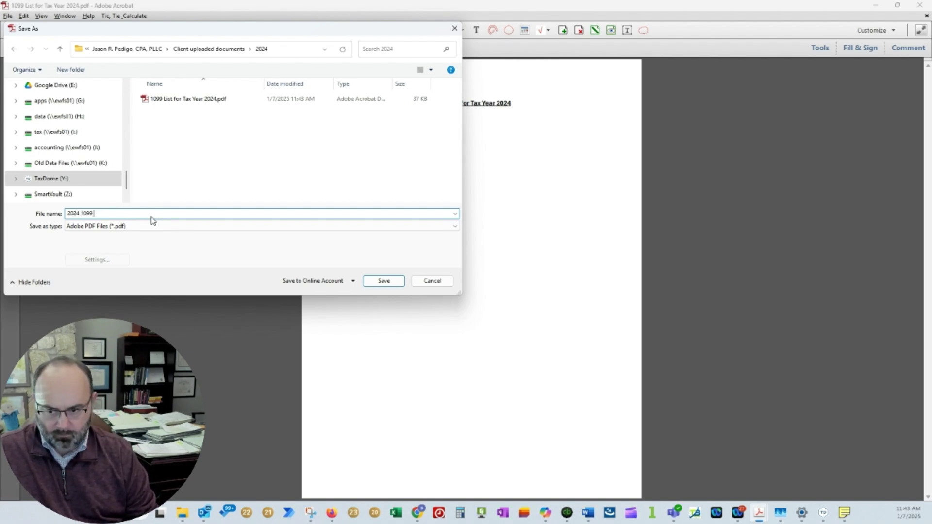
pyautogui.write(' Workpapw')
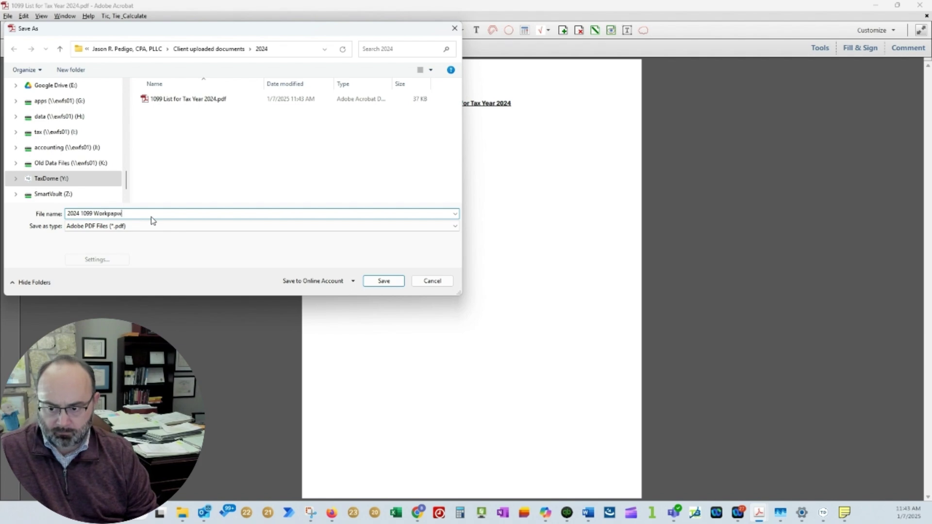
pyautogui.press('BackSpace')
pyautogui.write('ers #1234')
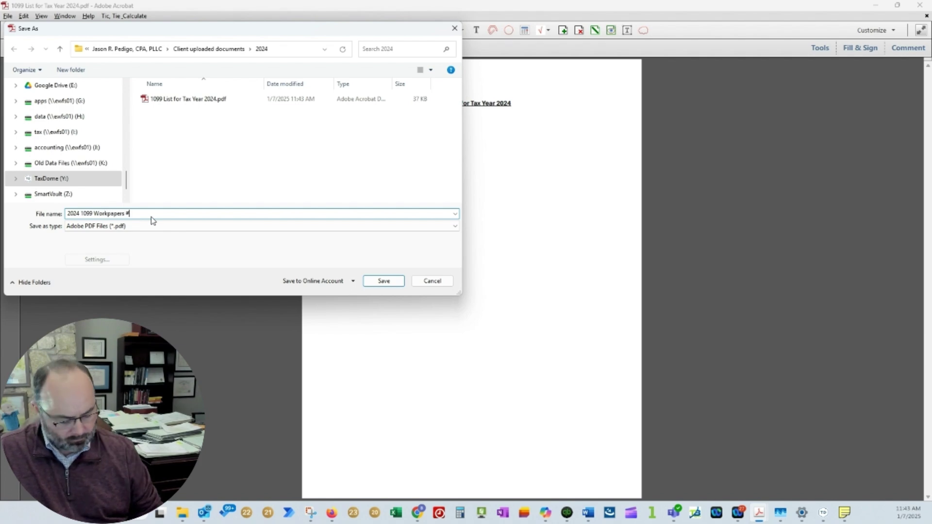
# Save the renamed copy in the client's INTERNAL - Internal Working Files folder, under 2024, Tax Review.
pyautogui.click(144, 51)
pyautogui.doubleClick(173, 127)
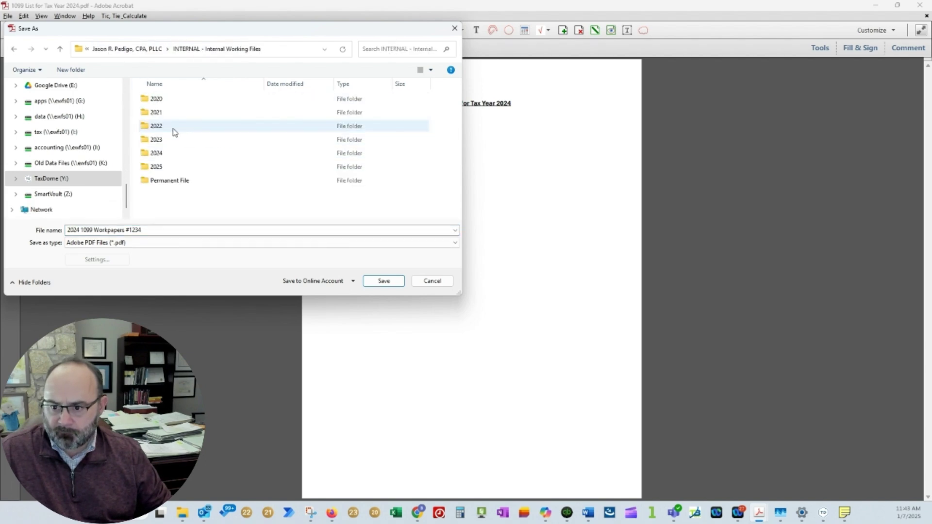
pyautogui.doubleClick(165, 155)
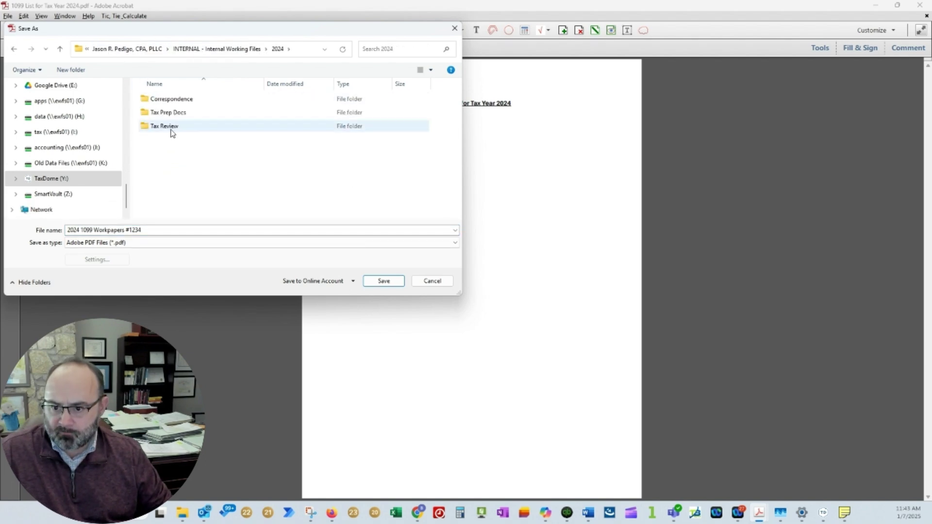
pyautogui.click(172, 128)
pyautogui.doubleClick(172, 128)
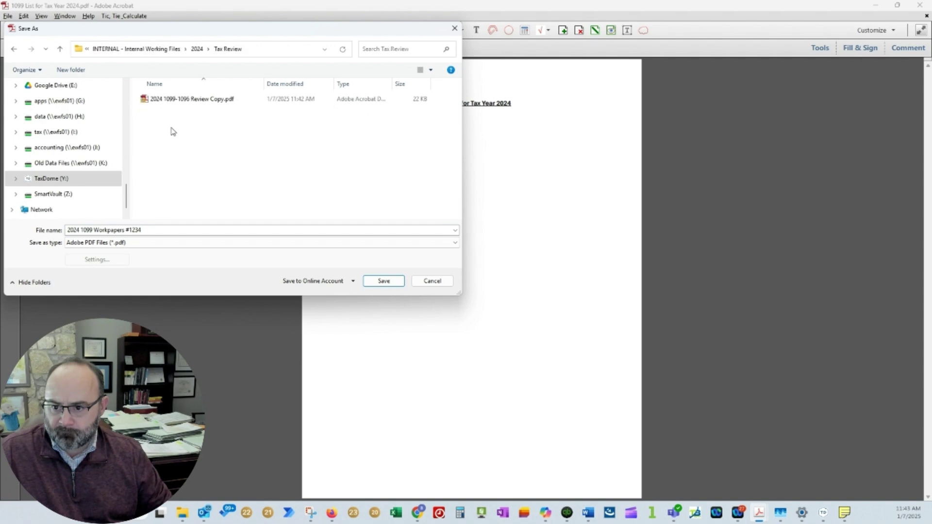
pyautogui.click(383, 282)
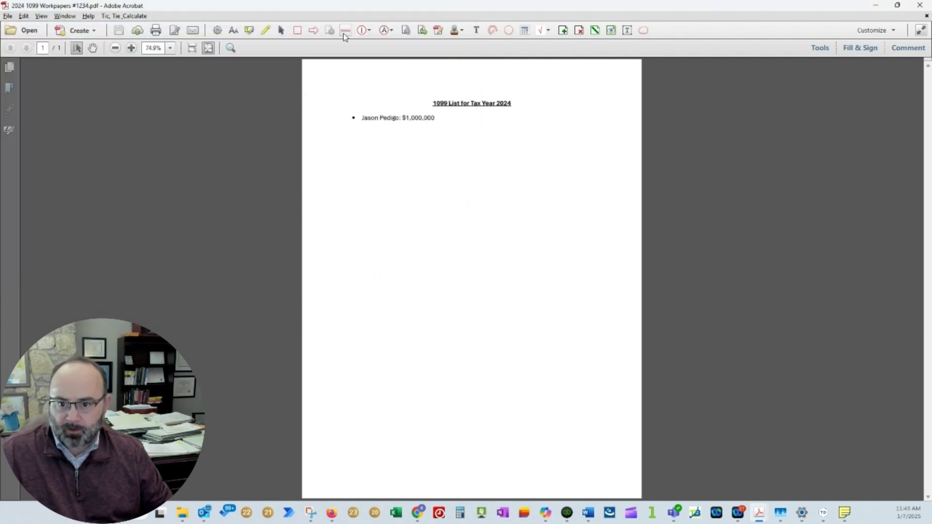
pyautogui.moveTo(395, 102); pyautogui.dragTo(444, 128)
pyautogui.click(438, 124)
pyautogui.press('Delete')
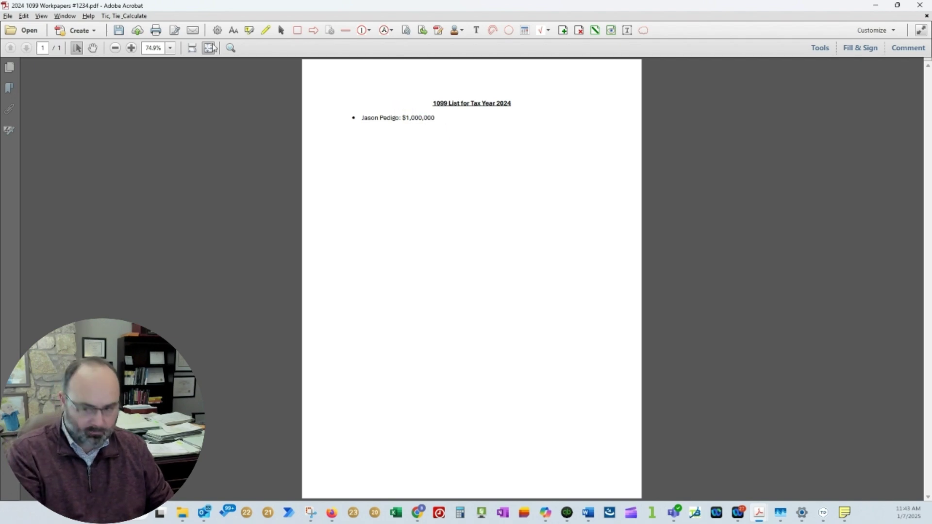
# Highlight the $1,000,000 amount in the workpapers PDF, save the file, and close Acrobat.
pyautogui.click(249, 30)
pyautogui.moveTo(402, 117); pyautogui.dragTo(435, 118)
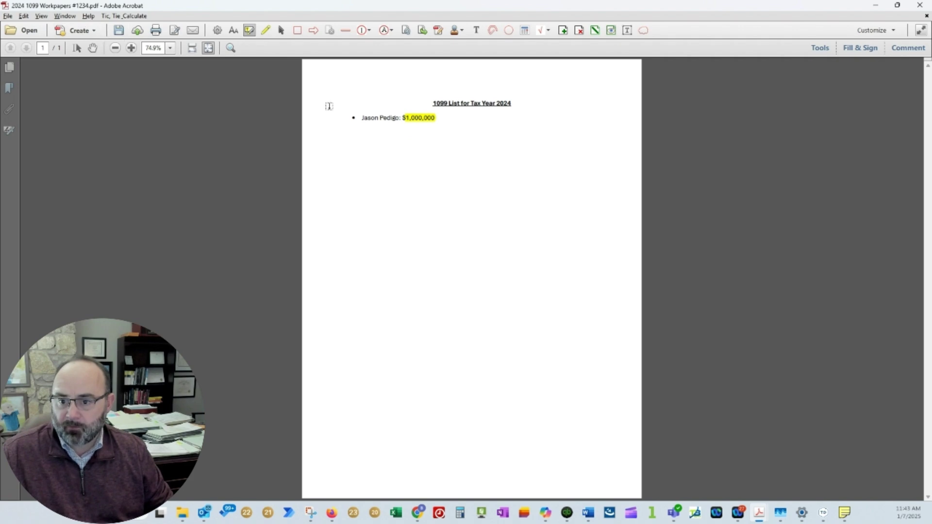
pyautogui.hotkey('ctrl', 's')
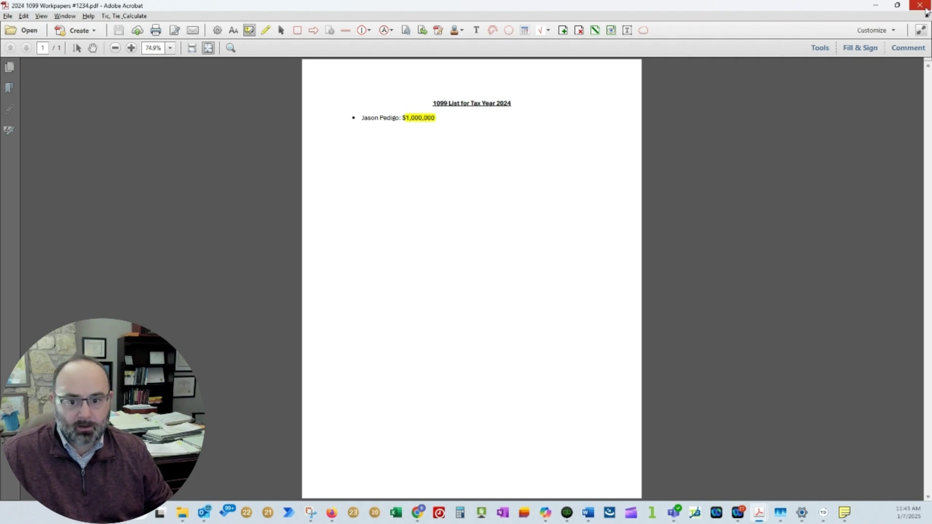
pyautogui.click(925, 10)
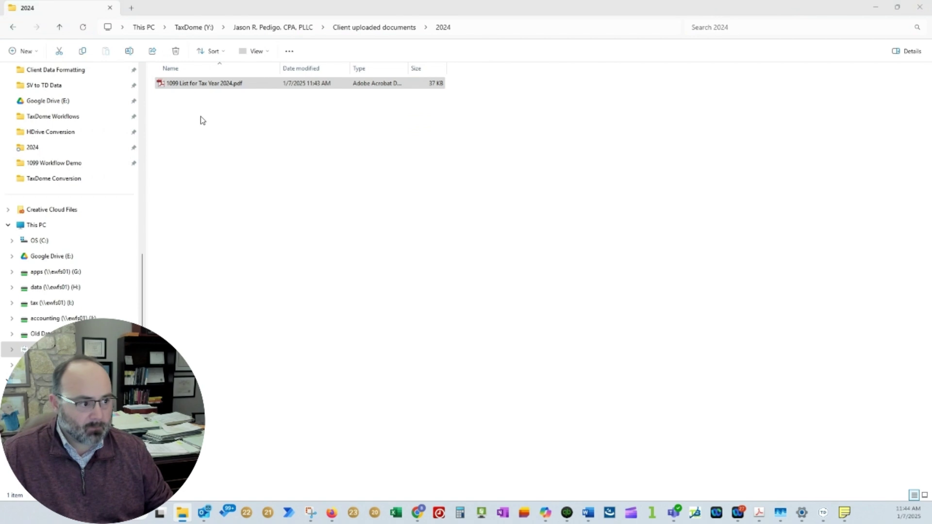
# Switch to TaxDome in Chrome and open 2024 1099 Workpapers #1234.pdf from the 2024 Tax Review folder of INTERNAL - Internal Working Files.
pyautogui.hotkey('alt', 'Tab')
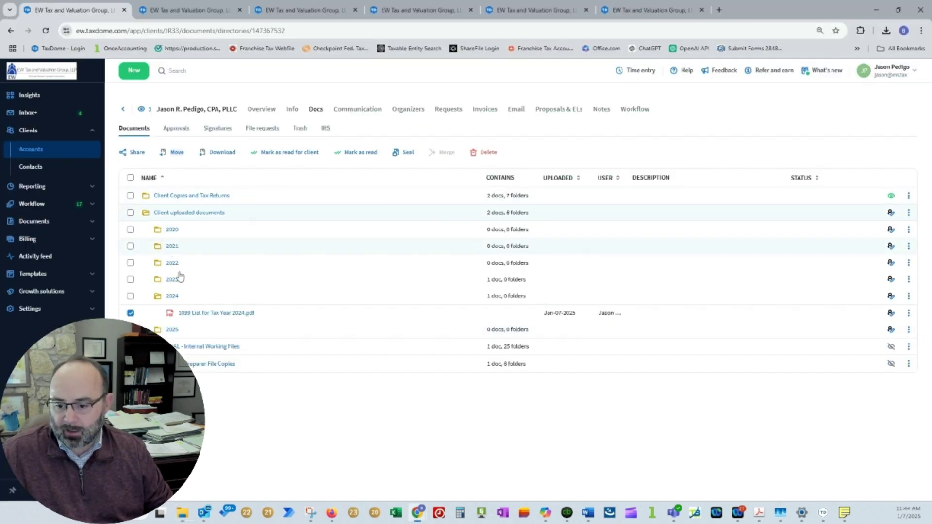
pyautogui.click(192, 347)
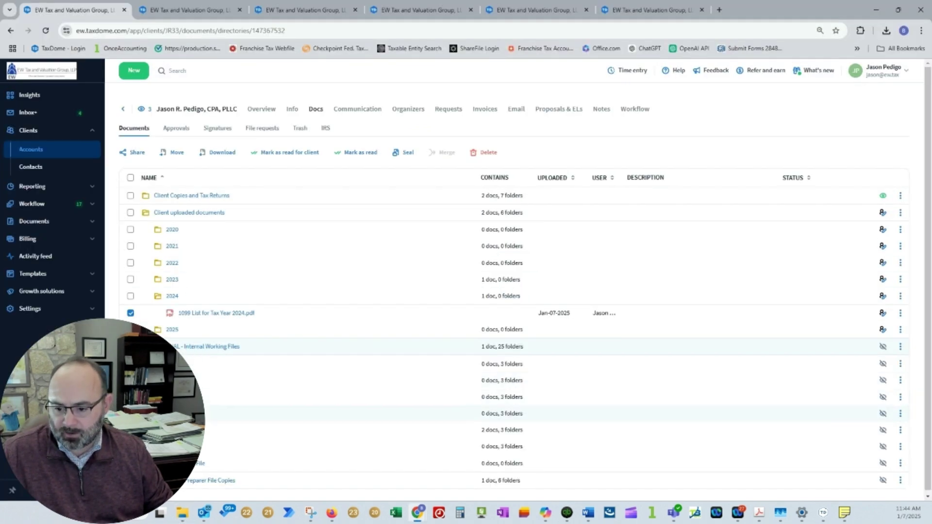
pyautogui.scroll(-1, 213, 375)
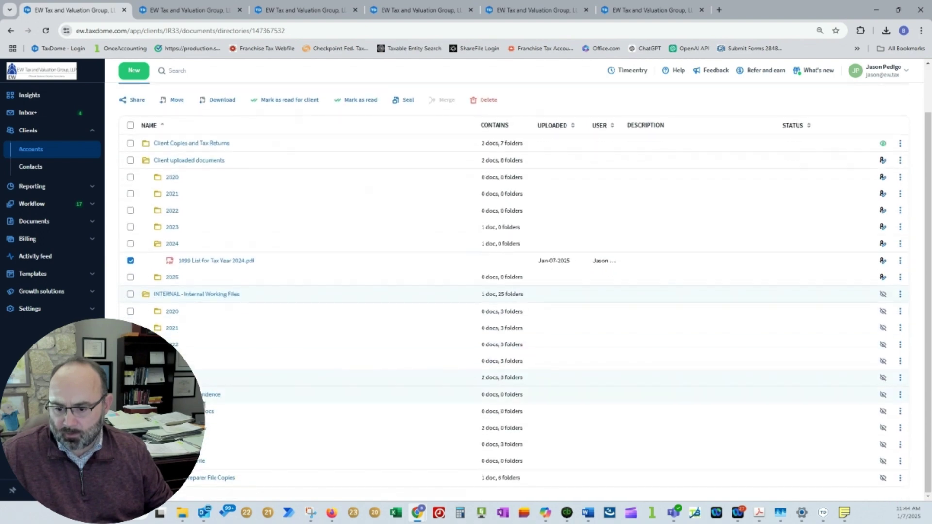
pyautogui.click(214, 377)
pyautogui.scroll(-1, 227, 393)
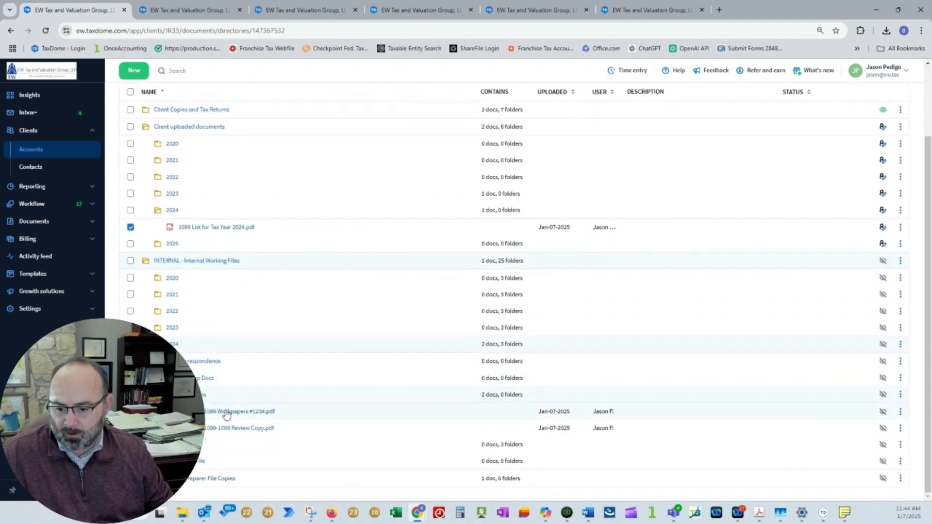
pyautogui.click(225, 413)
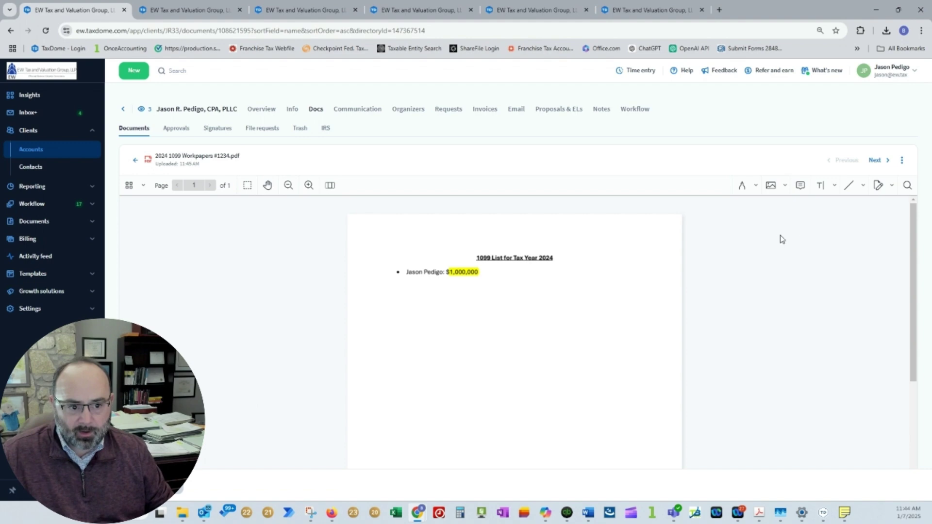
# Try a diagonal line annotation on the workpapers page, delete it, and return to the document list.
pyautogui.click(851, 188)
pyautogui.moveTo(601, 276); pyautogui.dragTo(518, 308)
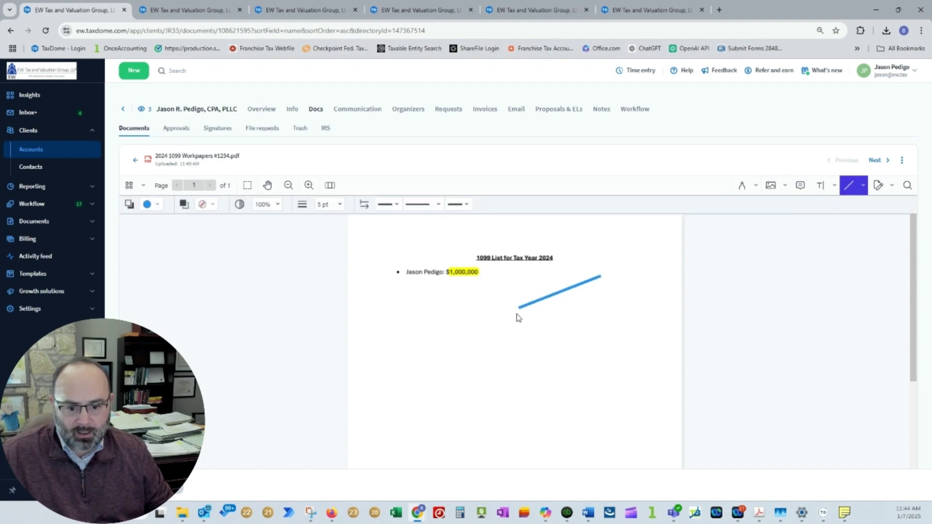
pyautogui.press('Delete')
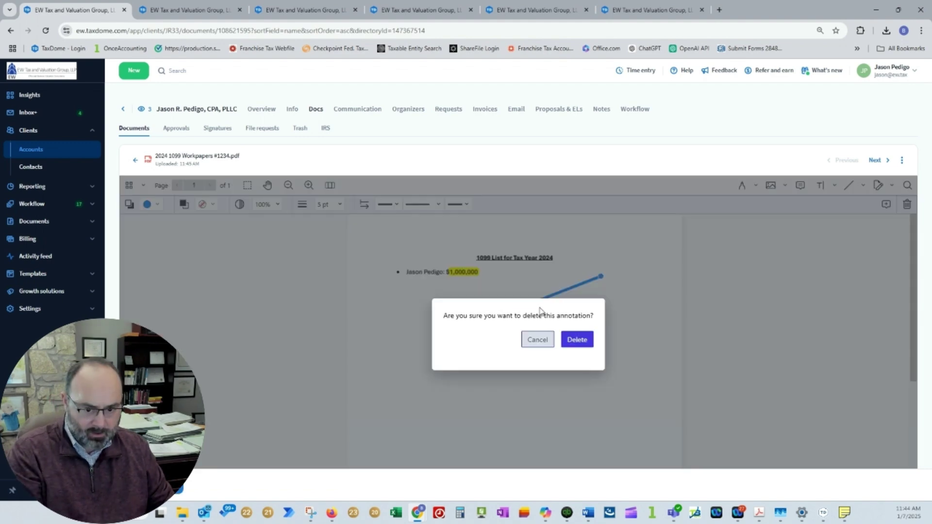
pyautogui.click(576, 345)
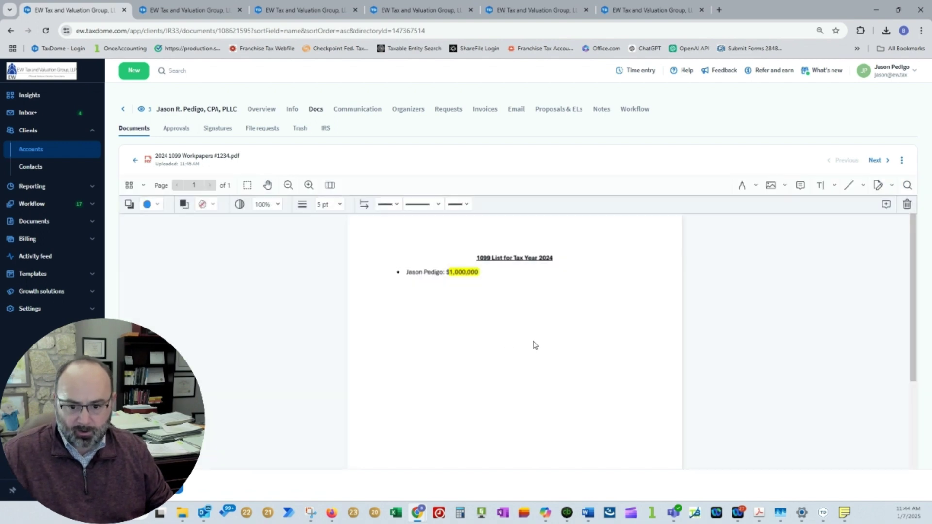
pyautogui.click(136, 163)
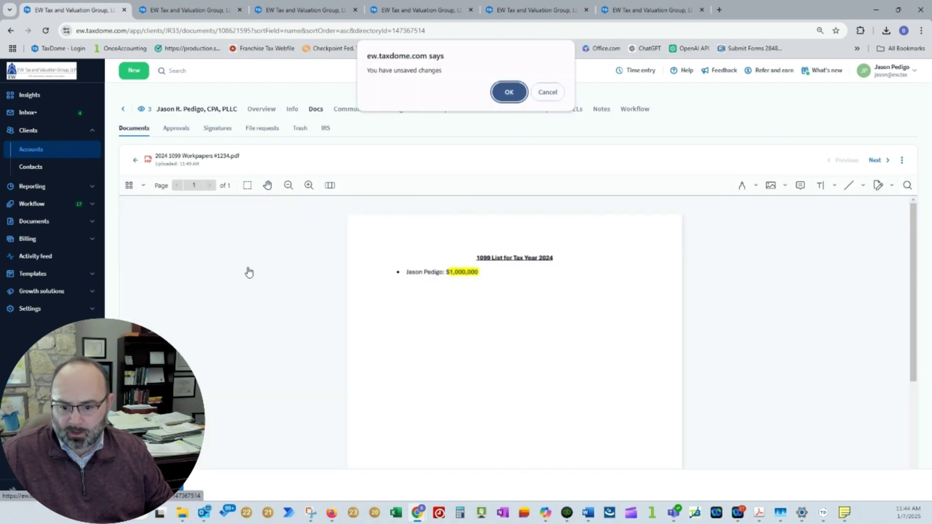
pyautogui.click(508, 92)
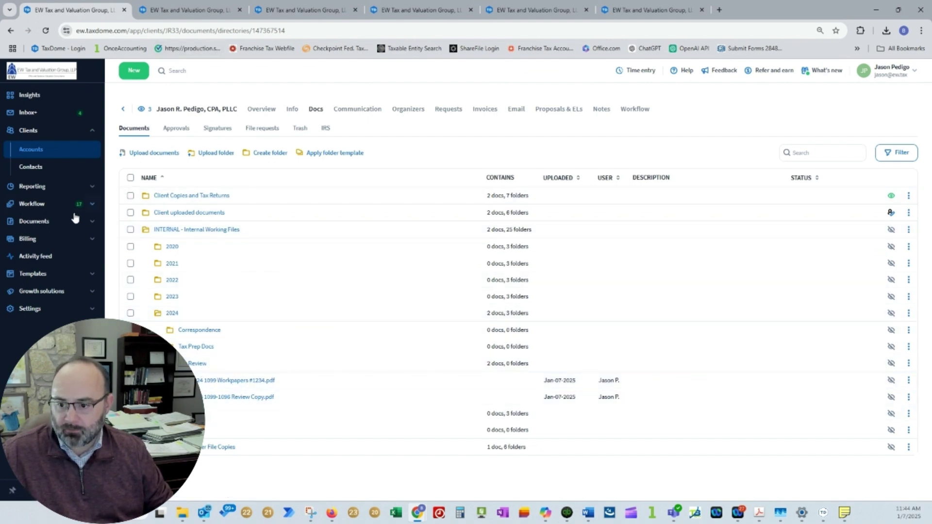
# From the total jobs on Insights, open the 2024 Form 1099 / Misc. Info Report job in stage 2. Tax Prep and show its linked tasks.
pyautogui.click(186, 10)
pyautogui.click(304, 9)
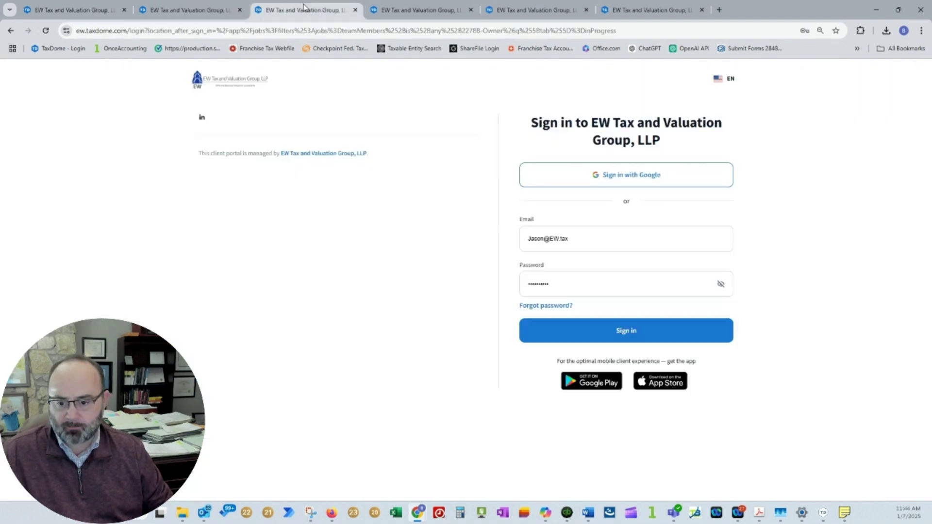
pyautogui.click(187, 9)
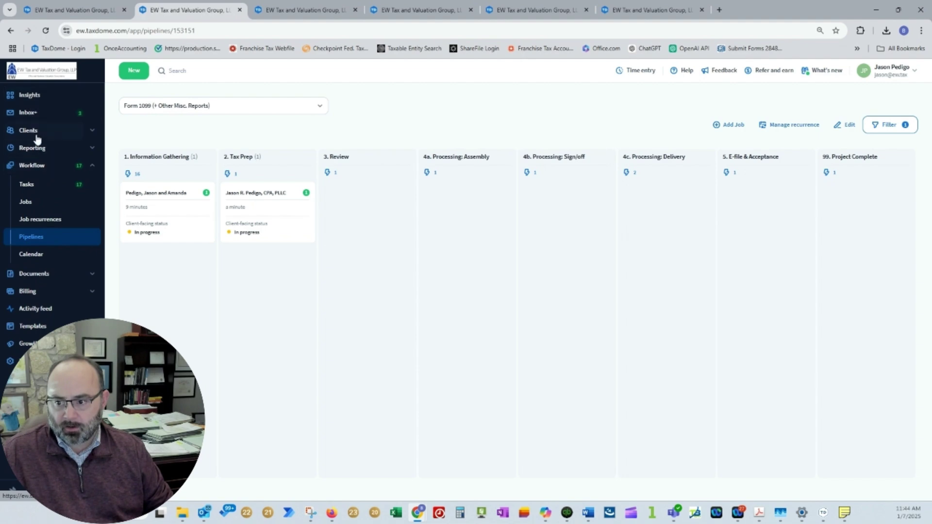
pyautogui.click(28, 97)
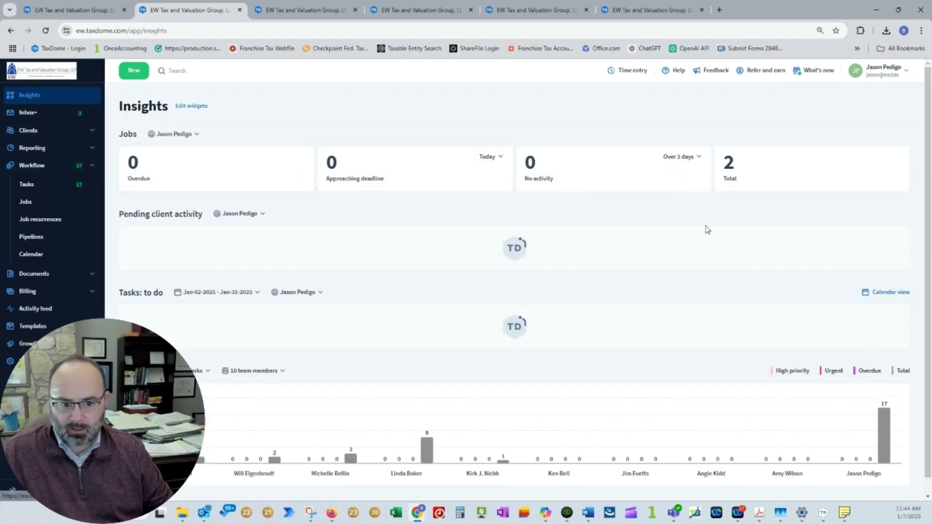
pyautogui.click(761, 185)
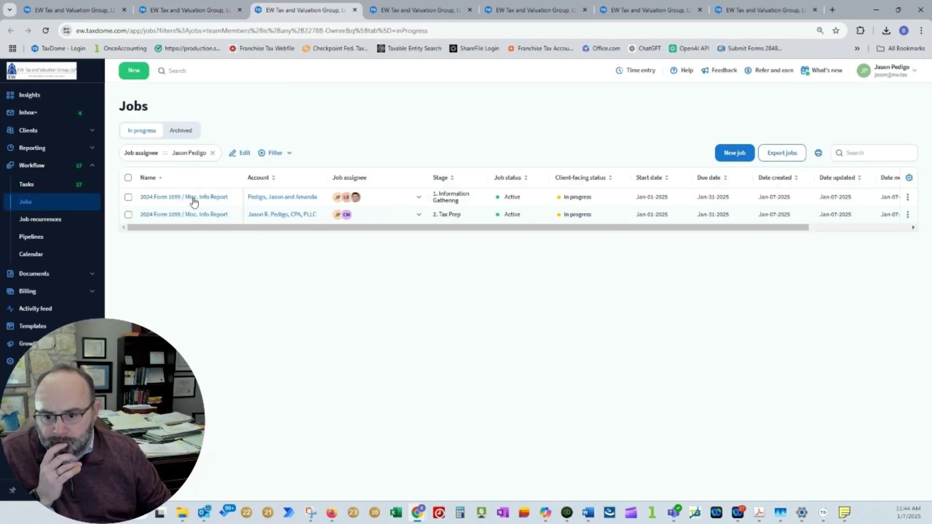
pyautogui.click(188, 214)
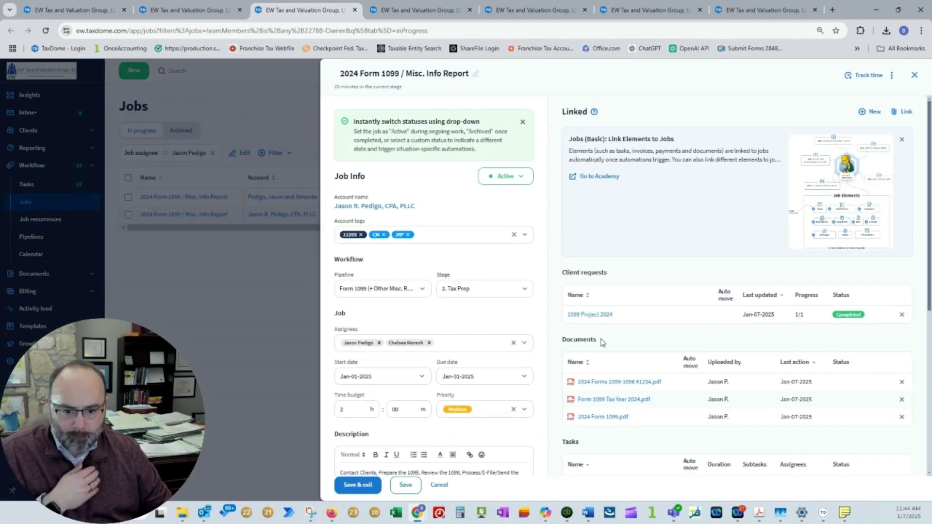
pyautogui.scroll(-4, 616, 357)
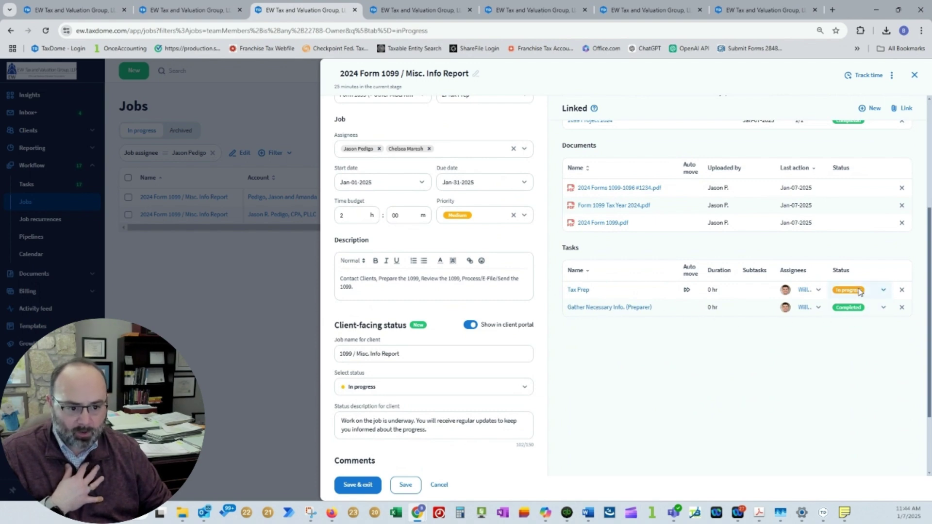
# Review the to-do tasks on the Insights page, collapse the Medium priority group, and return to the opened 1099 job.
pyautogui.click(183, 10)
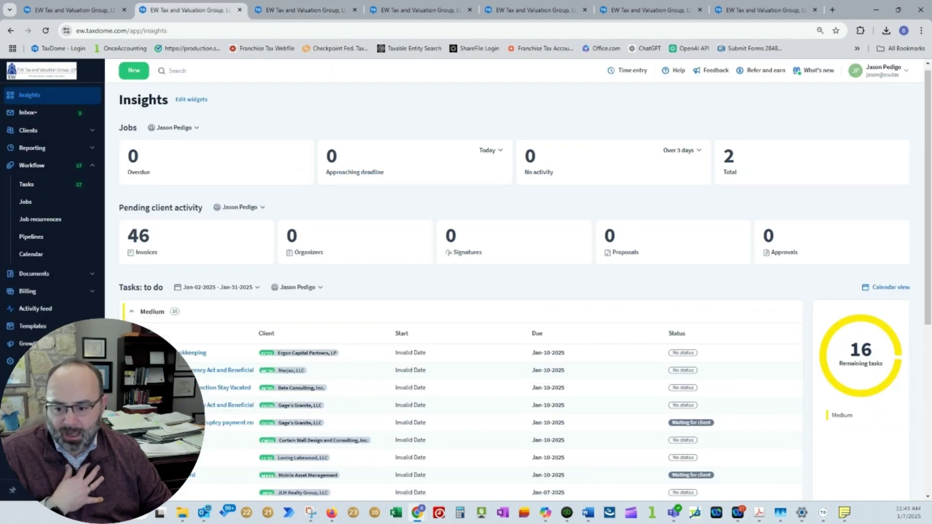
pyautogui.scroll(-7, 183, 354)
pyautogui.scroll(4, 184, 354)
pyautogui.scroll(1, 201, 315)
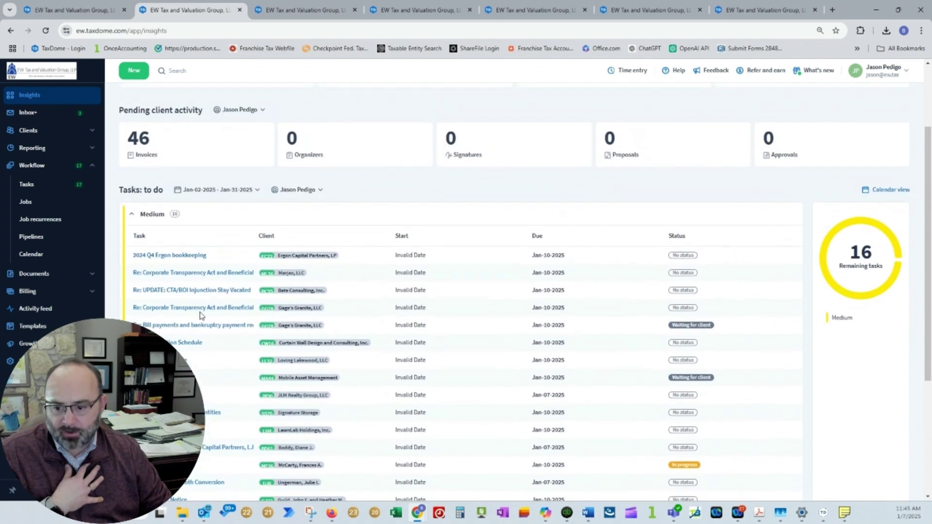
pyautogui.click(131, 214)
pyautogui.scroll(2, 218, 286)
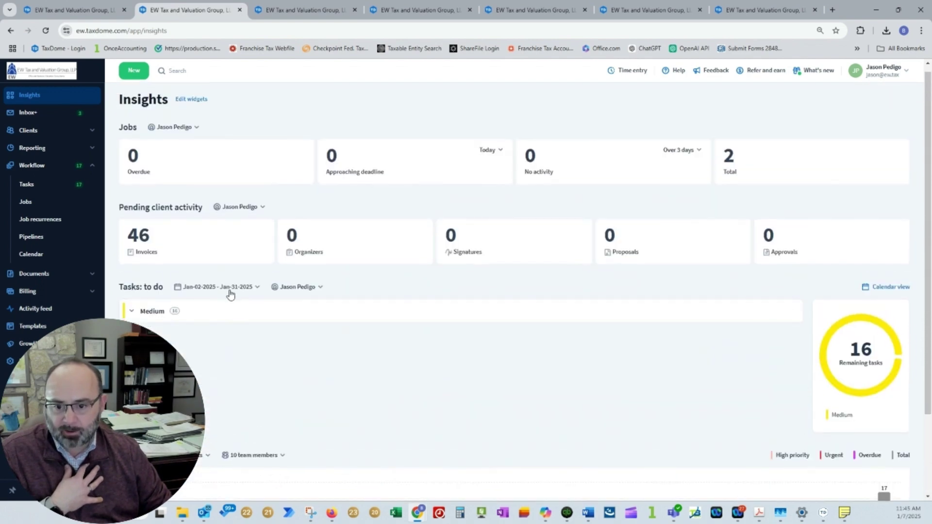
pyautogui.click(307, 6)
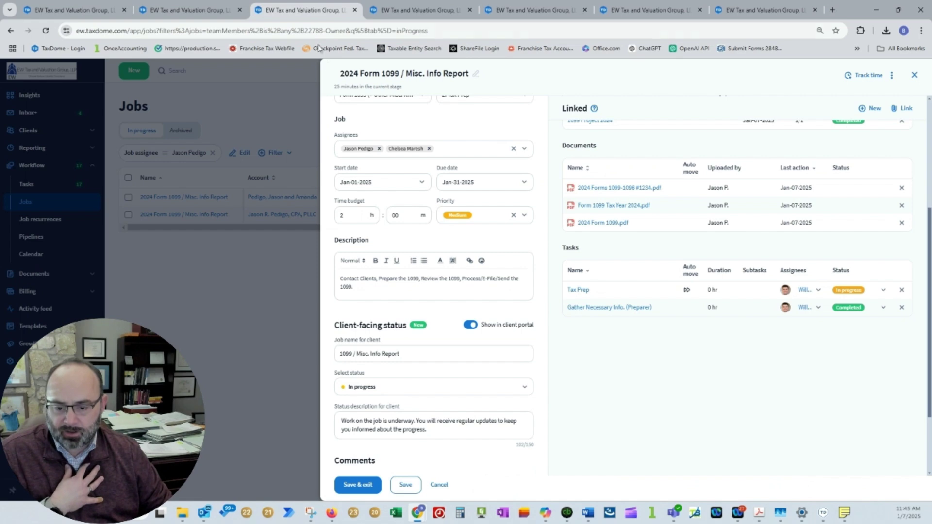
# Set the 1099 job's Tax Prep task status to Completed, and save and close the job.
pyautogui.click(862, 293)
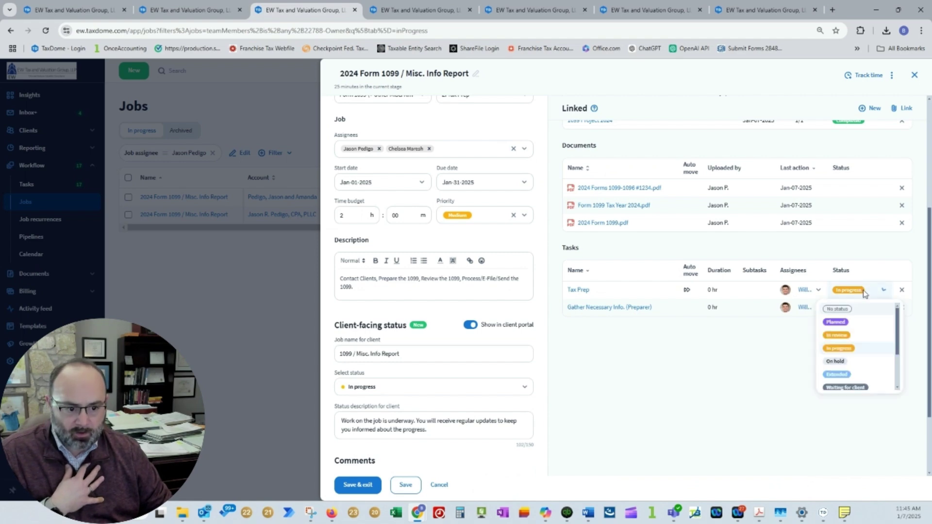
pyautogui.scroll(-2, 843, 381)
pyautogui.click(838, 379)
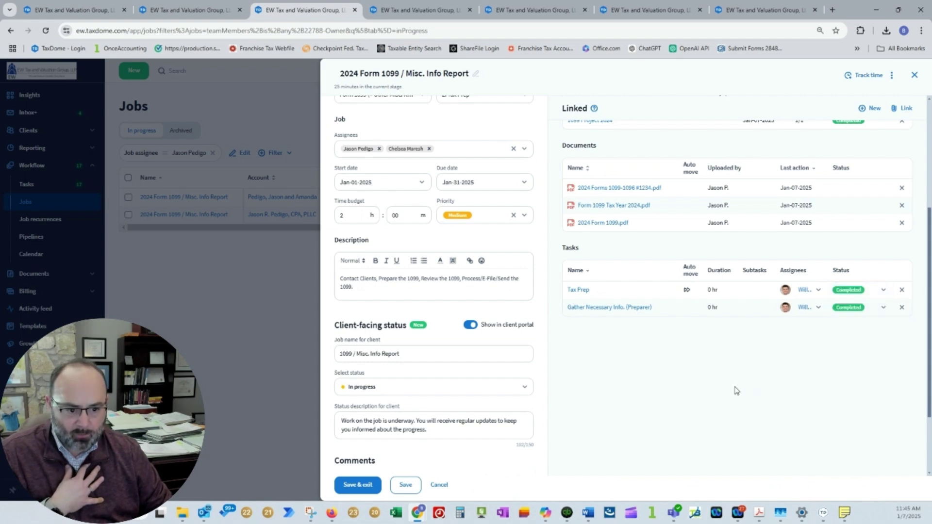
pyautogui.click(346, 487)
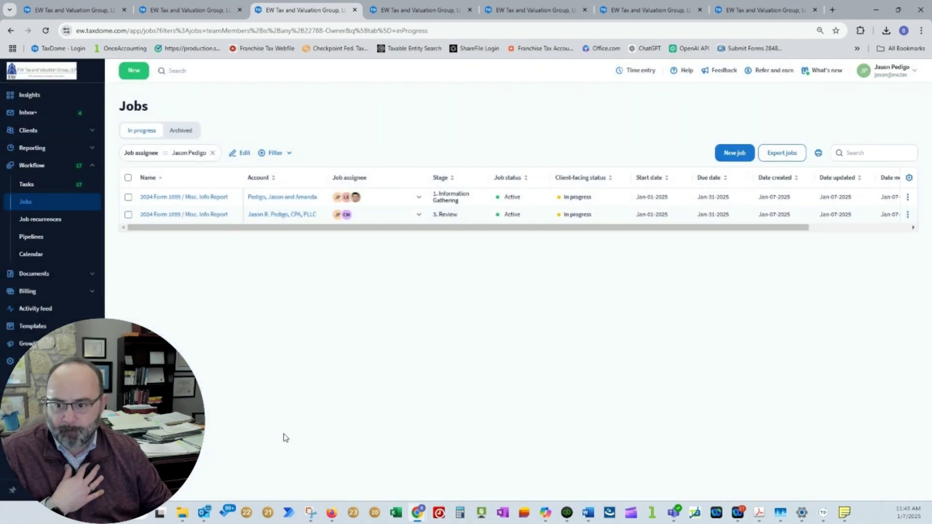
# Open the Form 1099 (+ Other Misc. Reports) pipeline to check which stage the client's job is in.
pyautogui.click(74, 10)
pyautogui.click(145, 10)
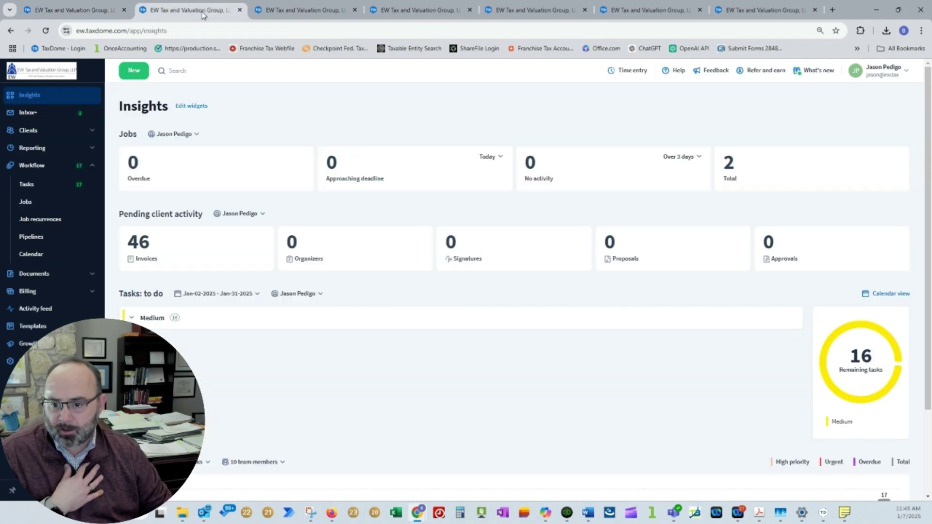
pyautogui.click(409, 12)
pyautogui.click(294, 12)
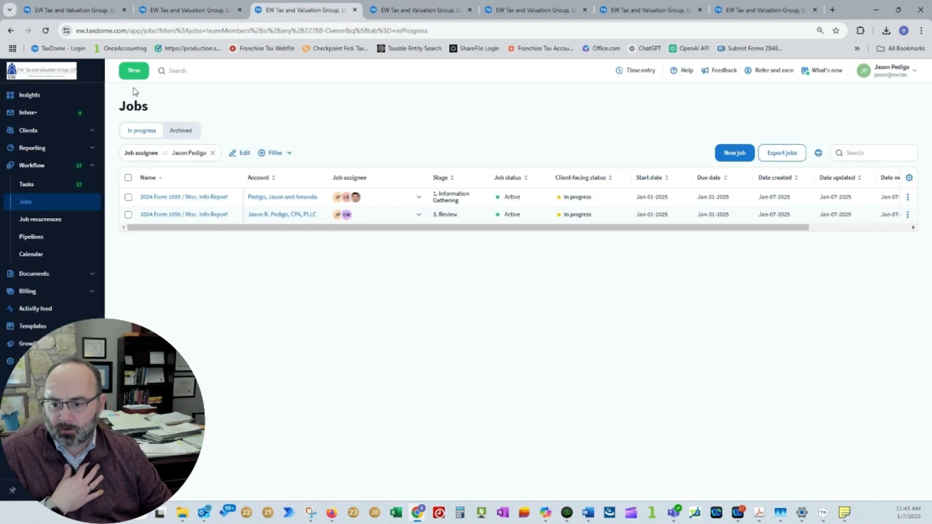
pyautogui.click(181, 12)
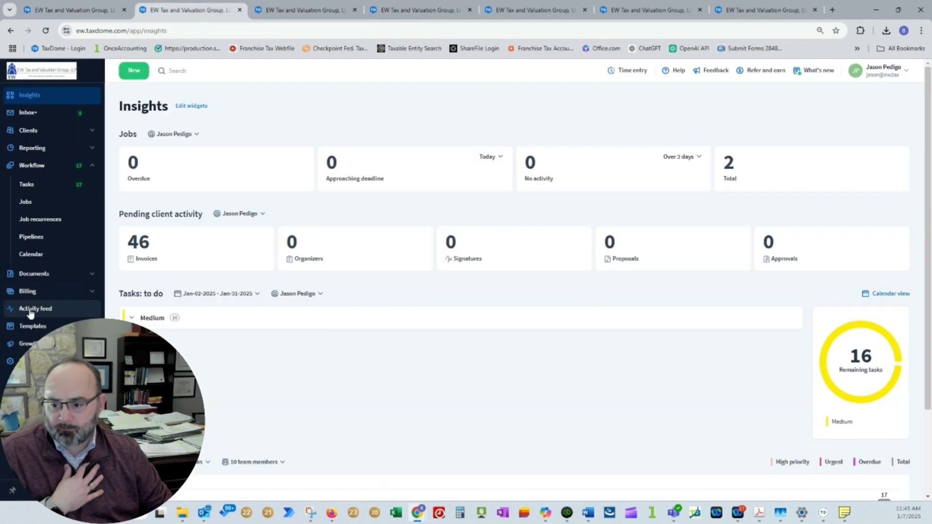
pyautogui.click(55, 5)
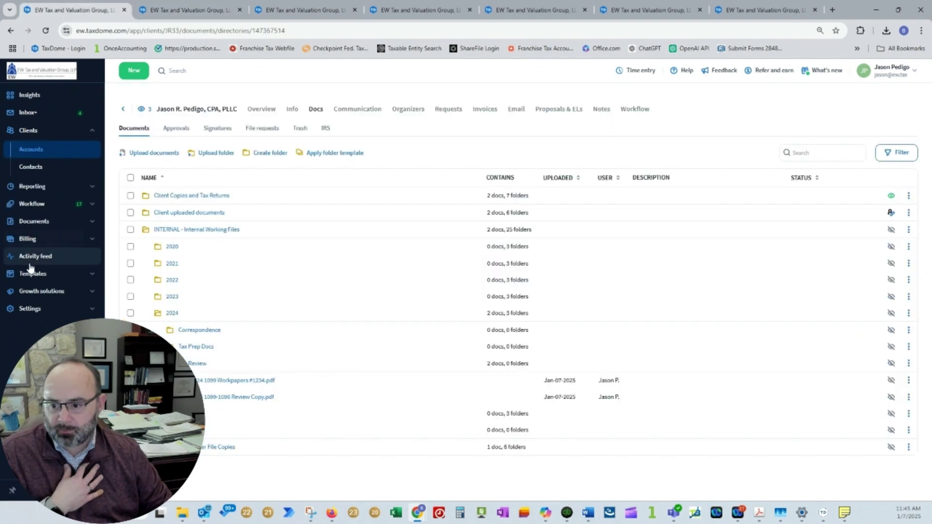
pyautogui.click(31, 204)
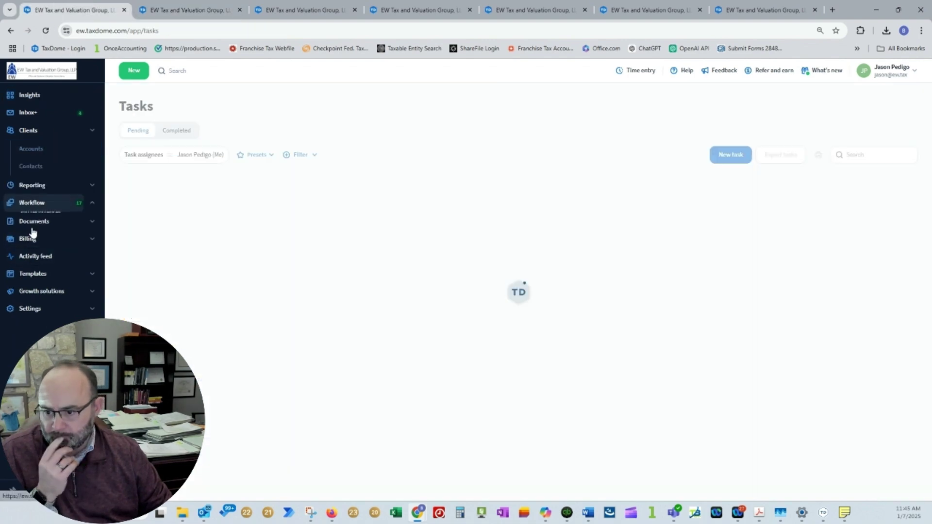
pyautogui.click(38, 240)
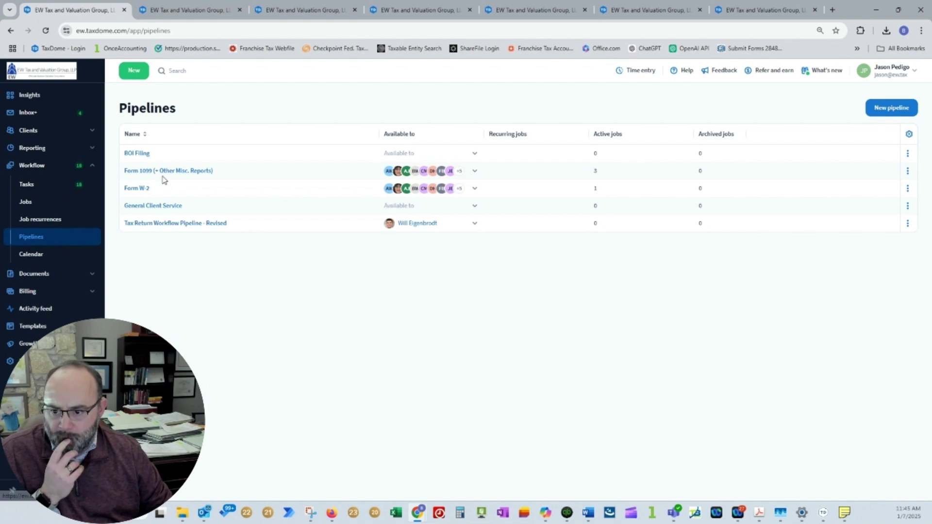
pyautogui.click(166, 172)
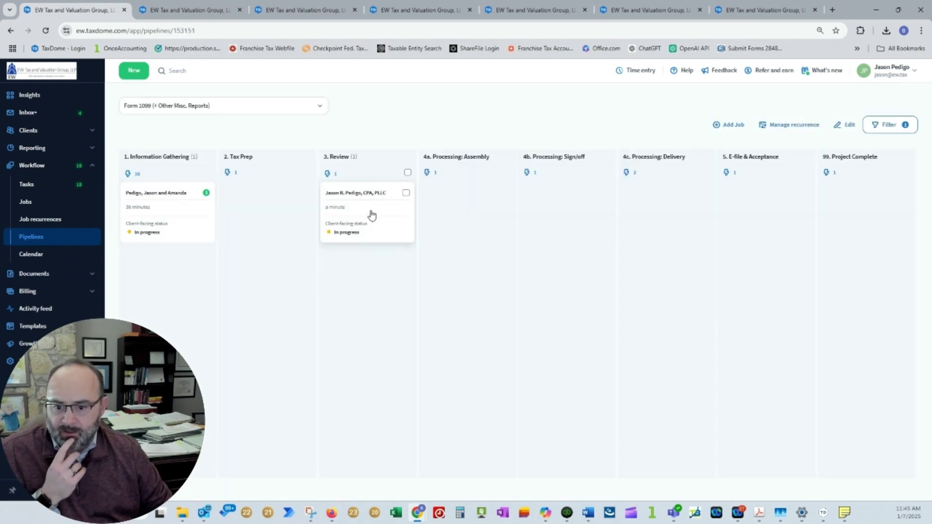
# Return to the Insights page, expand the Medium priority group and review its to-do tasks.
pyautogui.click(181, 15)
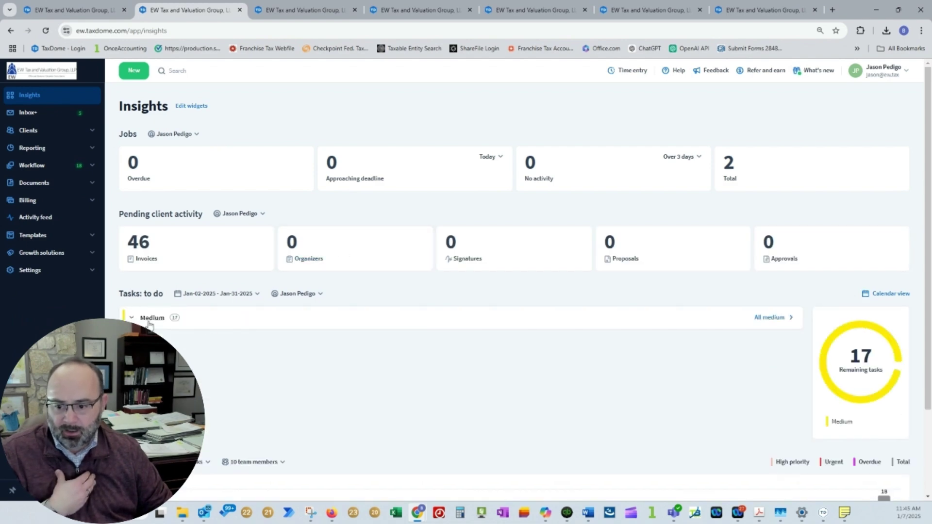
pyautogui.click(146, 325)
pyautogui.scroll(-3, 146, 324)
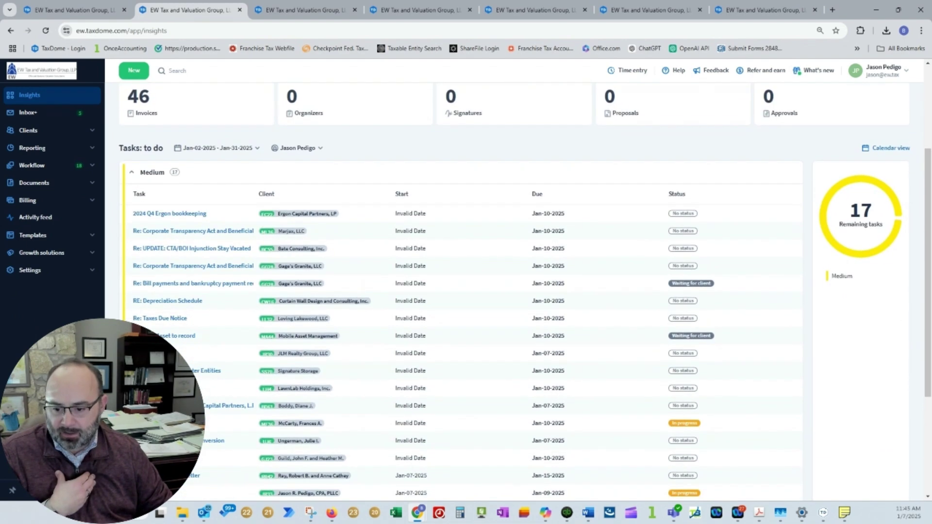
pyautogui.scroll(-1, 156, 315)
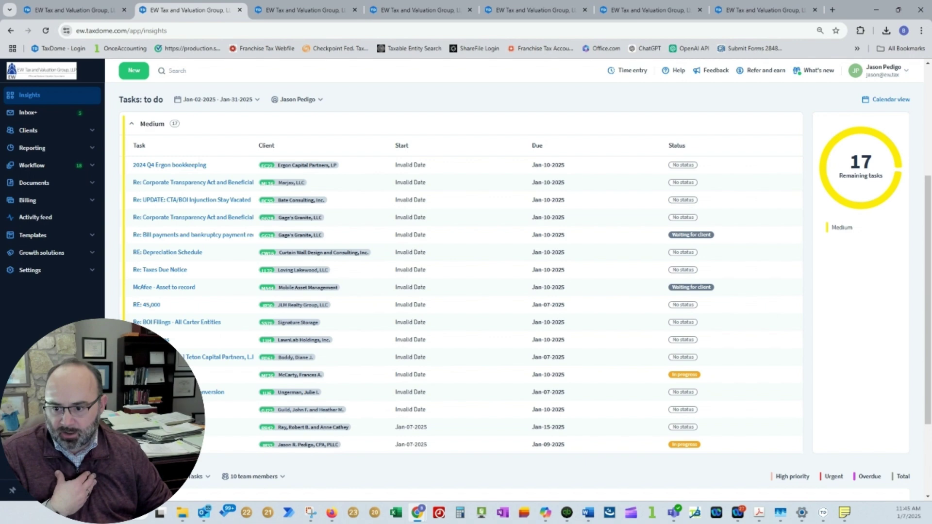
pyautogui.scroll(1, 156, 315)
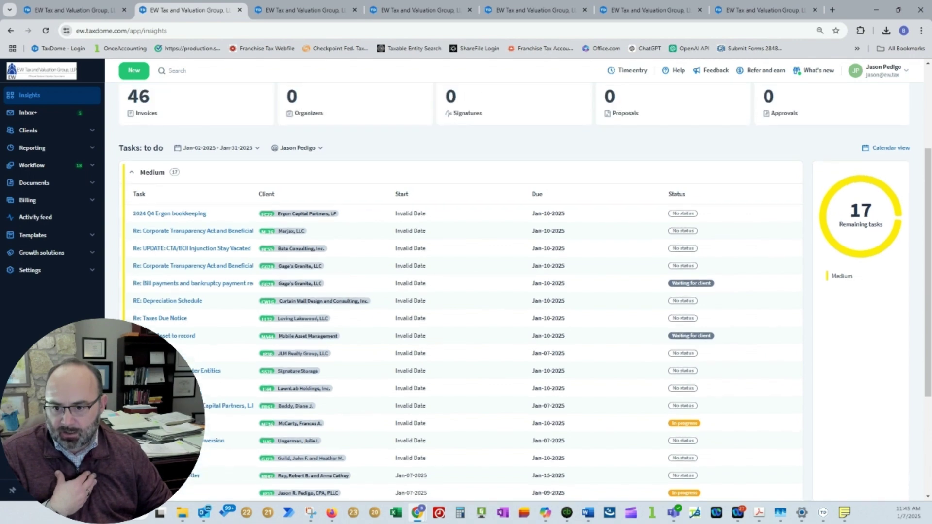
pyautogui.scroll(-1, 525, 291)
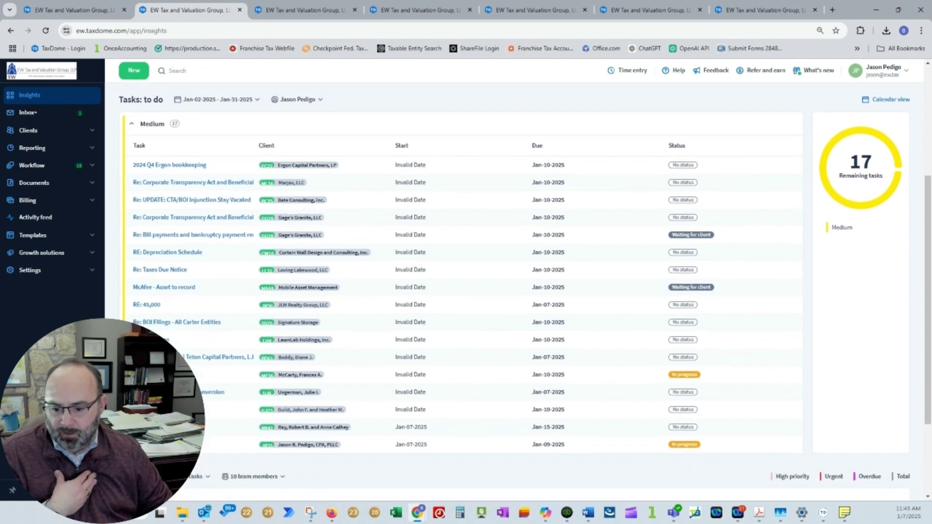
# Inspect the details of the Review task linked to the 2024 Form 1099 / Misc. Info Report job and close it.
pyautogui.click(142, 445)
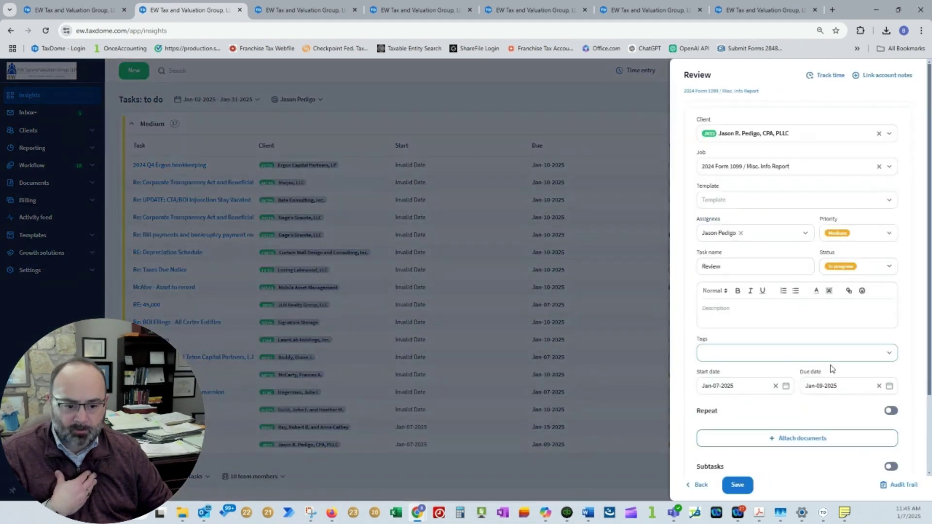
pyautogui.scroll(-2, 727, 378)
pyautogui.scroll(2, 868, 113)
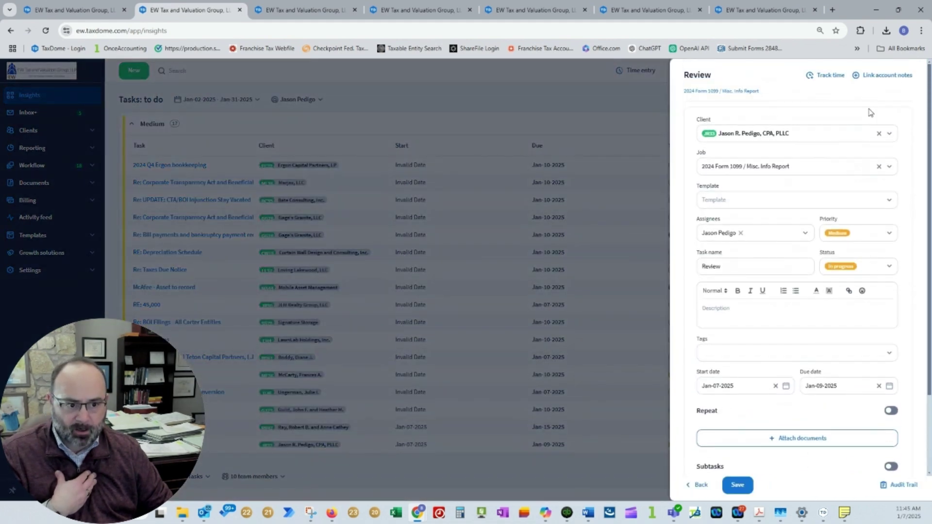
pyautogui.click(535, 101)
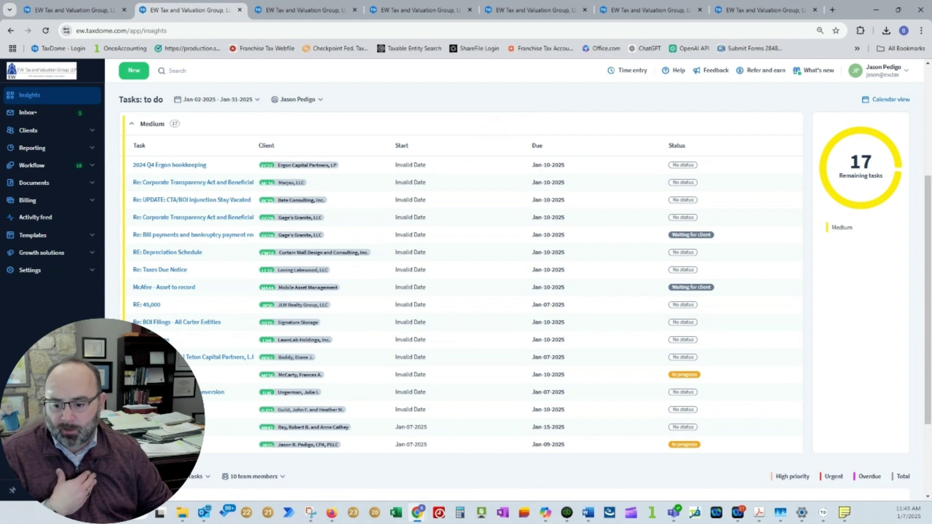
# Reopen the 1099 job's Review task, set its status to Completed, and save it.
pyautogui.click(143, 445)
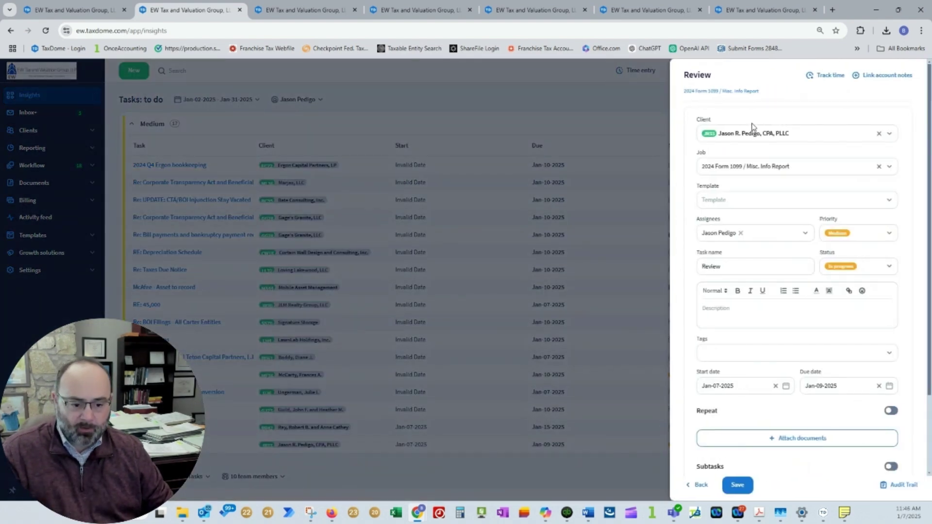
pyautogui.click(876, 273)
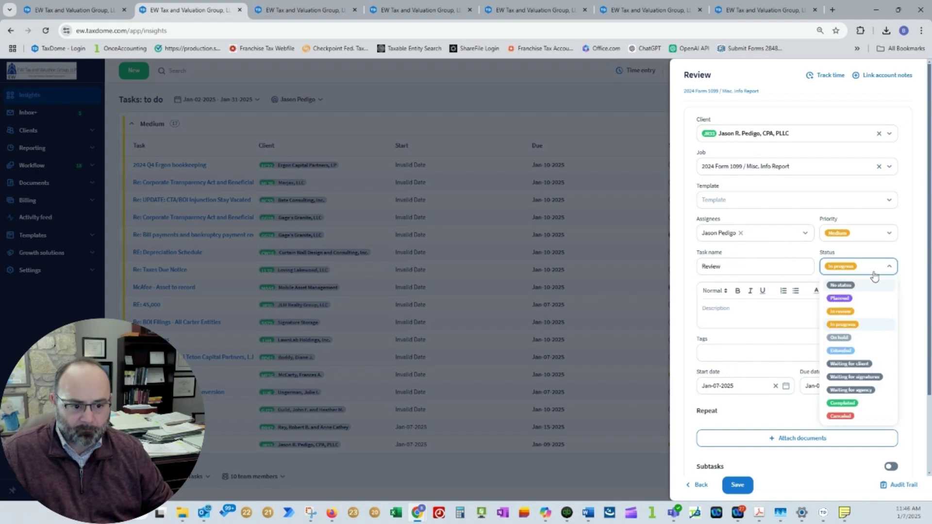
pyautogui.click(841, 412)
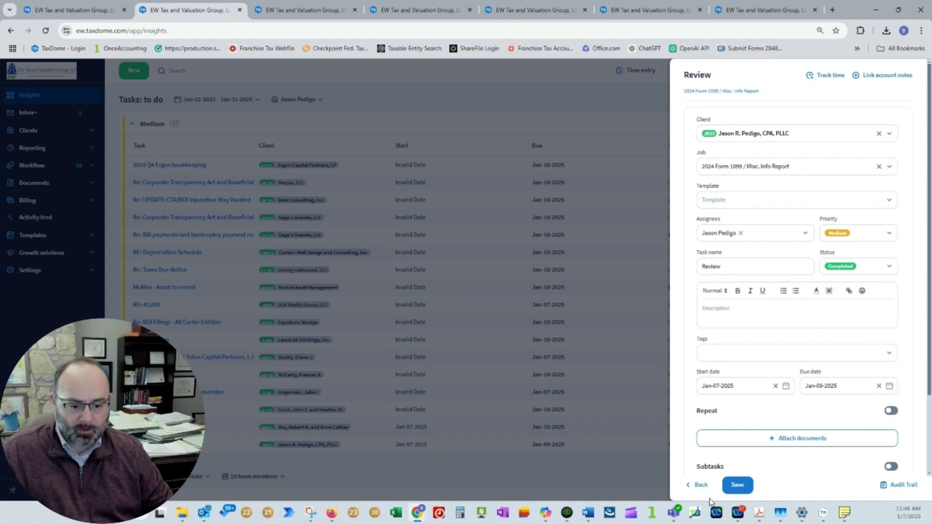
pyautogui.click(738, 485)
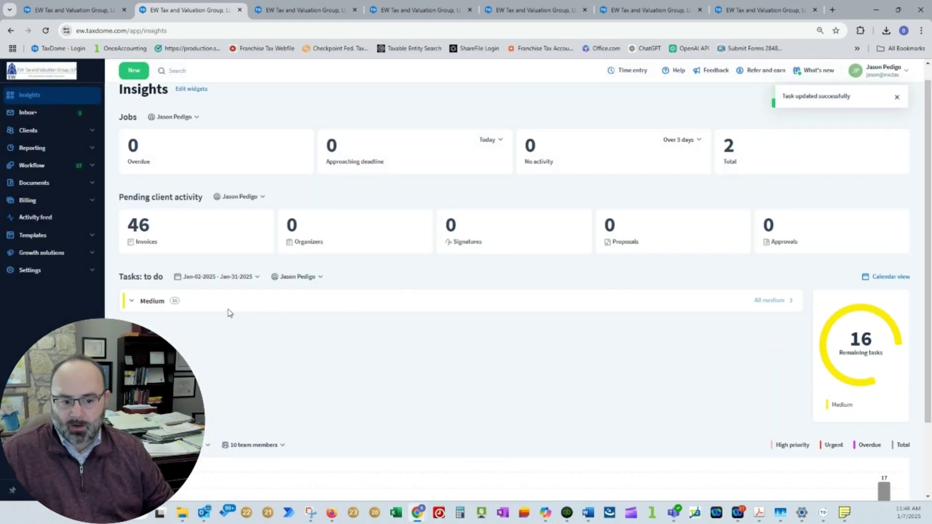
# Check the total jobs from Insights, and filter the pending tasks from all tasks down to the 1099 job's second assignee.
pyautogui.click(764, 166)
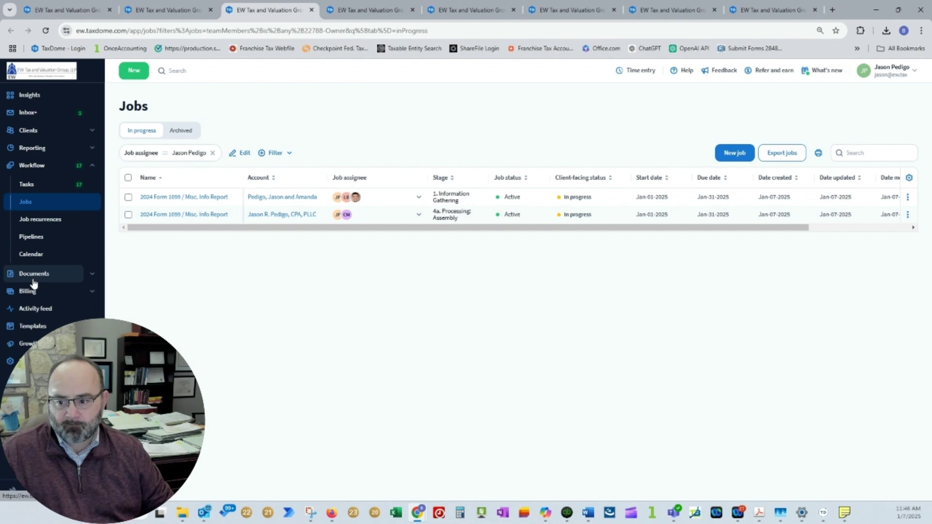
pyautogui.hotkey('ctrl', 'shift', 'Tab')
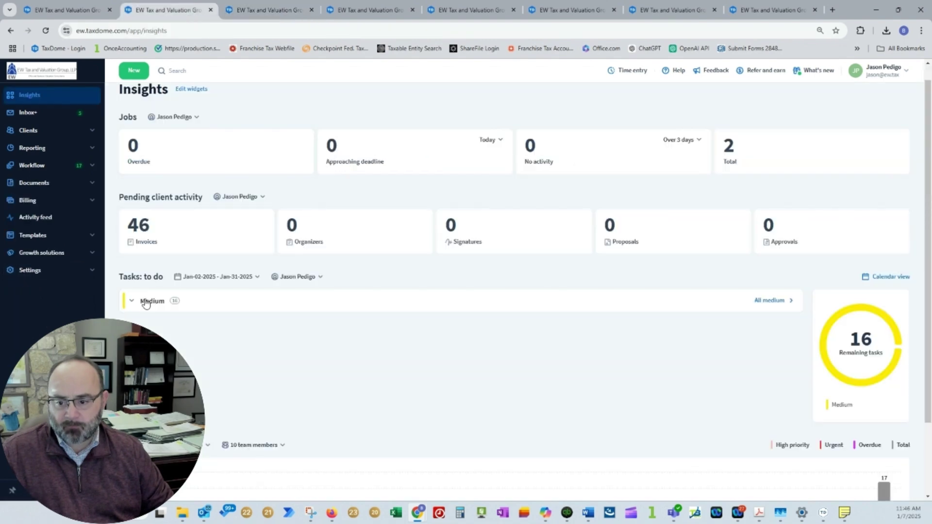
pyautogui.click(39, 166)
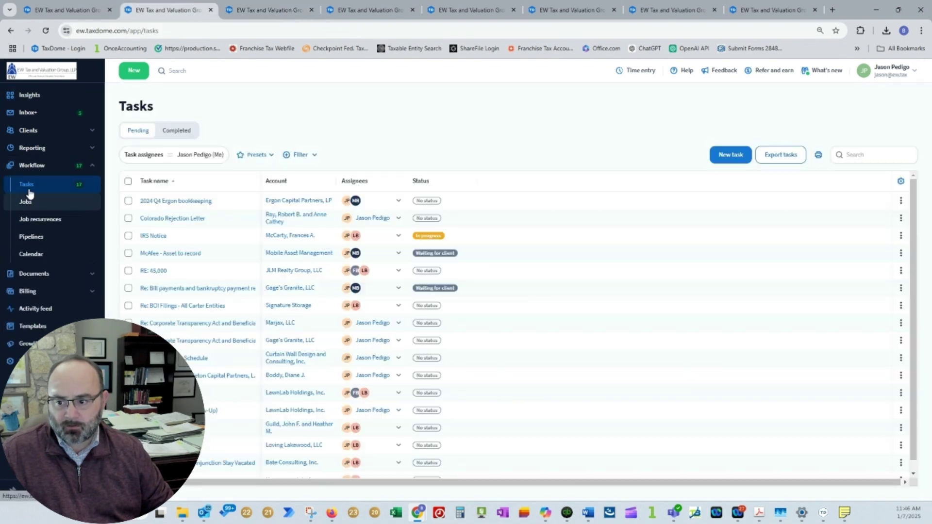
pyautogui.click(203, 155)
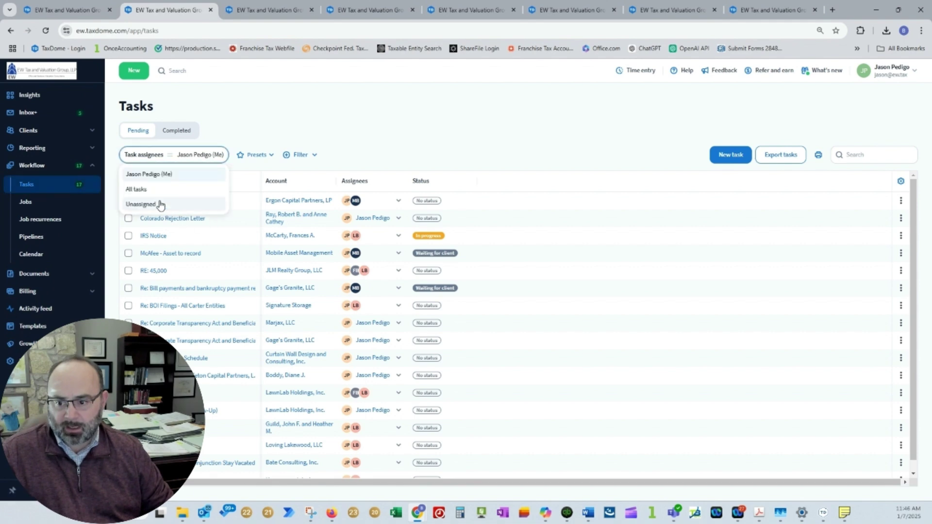
pyautogui.click(148, 190)
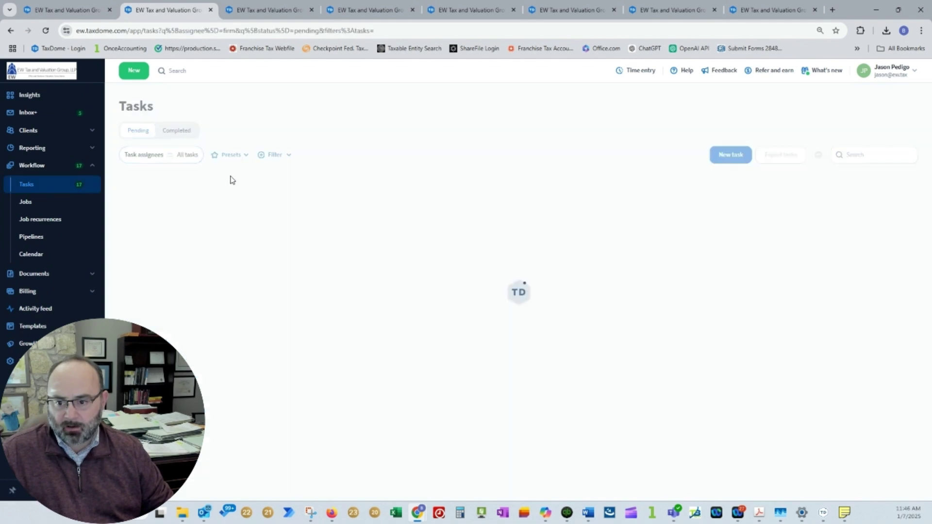
pyautogui.click(272, 154)
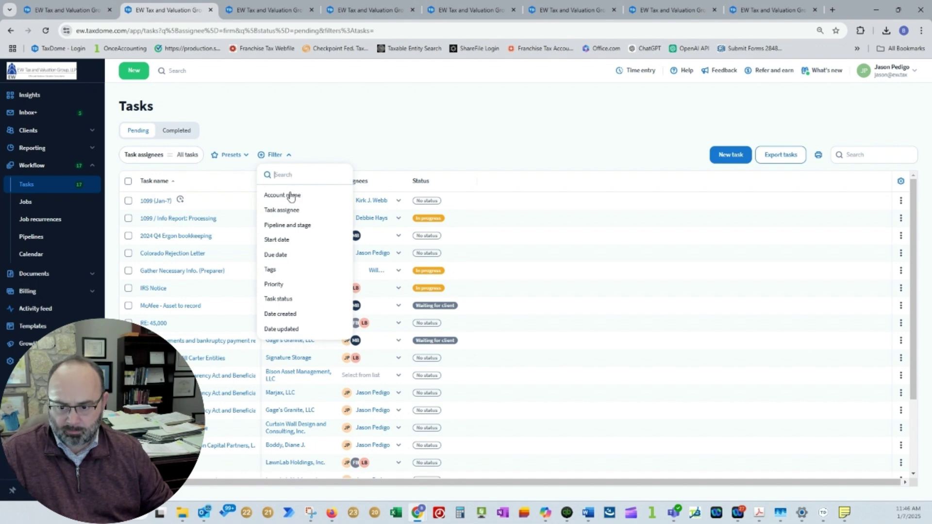
pyautogui.click(291, 210)
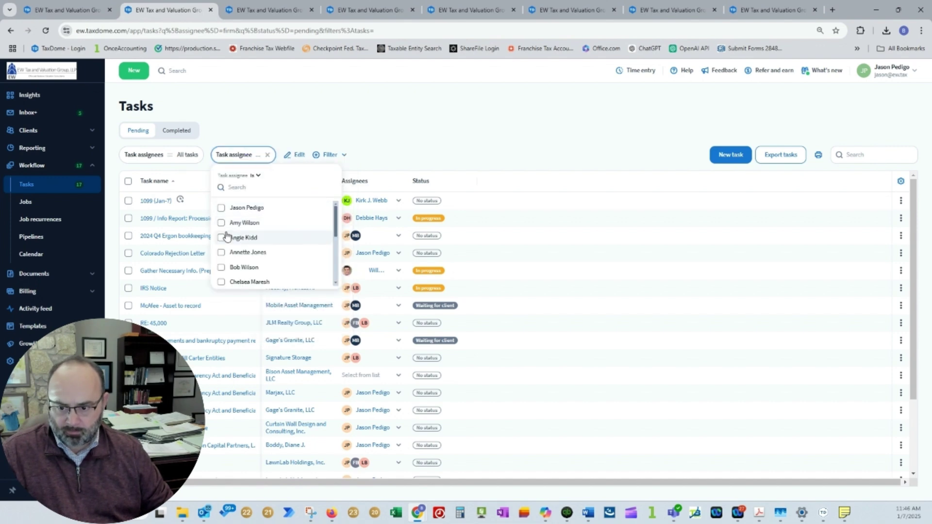
pyautogui.click(232, 282)
pyautogui.click(503, 133)
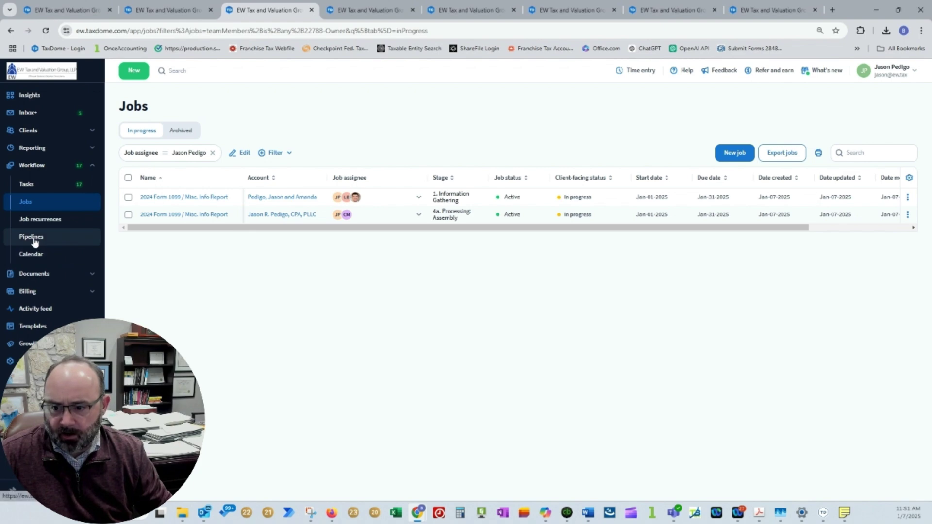
# Check the job's stage again in the Form 1099 (+ Other Misc. Reports) pipeline and return to the filtered task list.
pyautogui.click(32, 237)
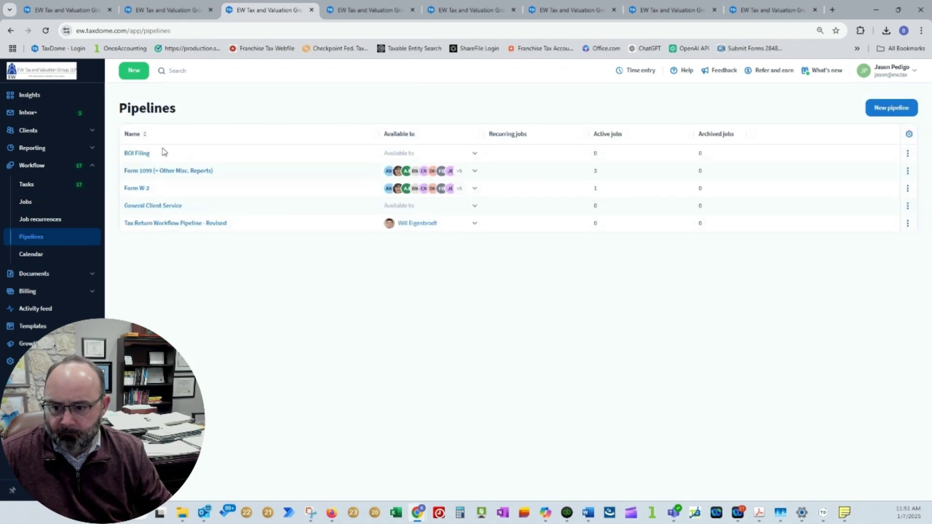
pyautogui.click(188, 171)
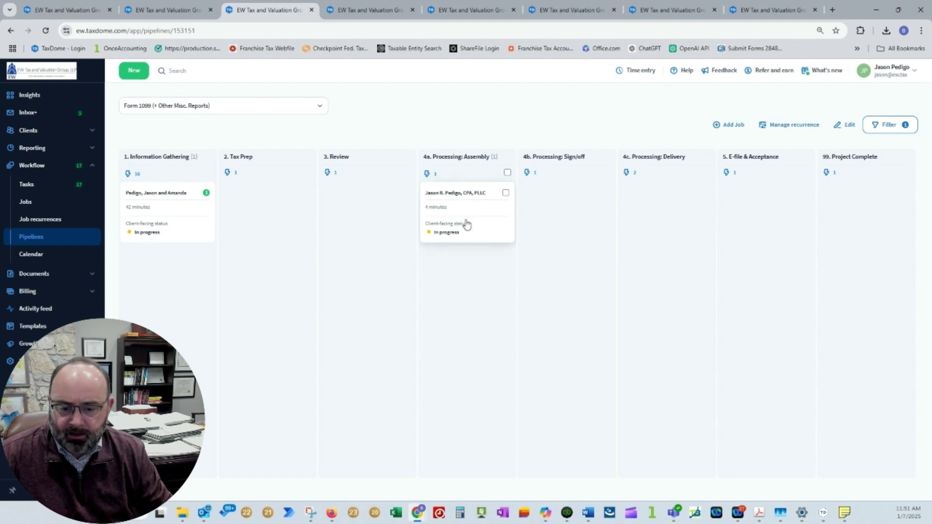
pyautogui.click(160, 9)
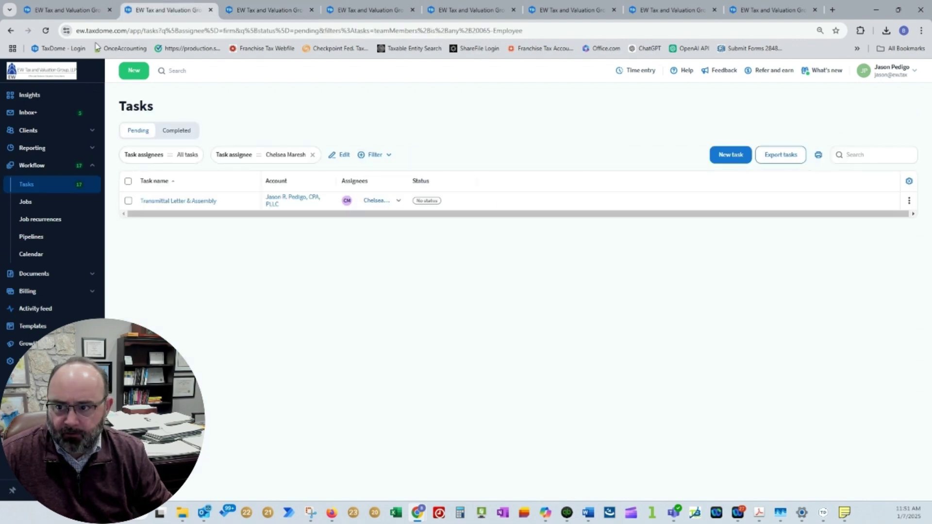
# Search the client accounts by the 1099 client's surname and open the documents of the matching company account.
pyautogui.click(80, 15)
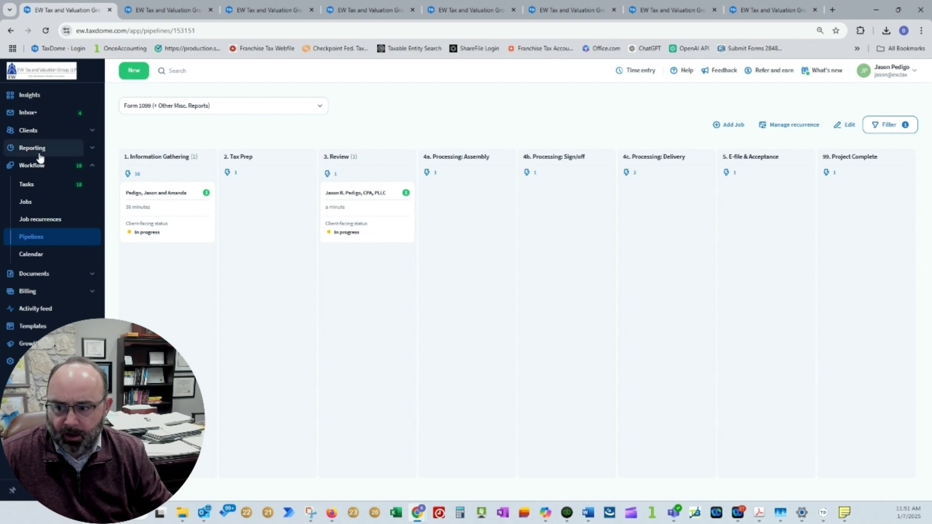
pyautogui.click(29, 132)
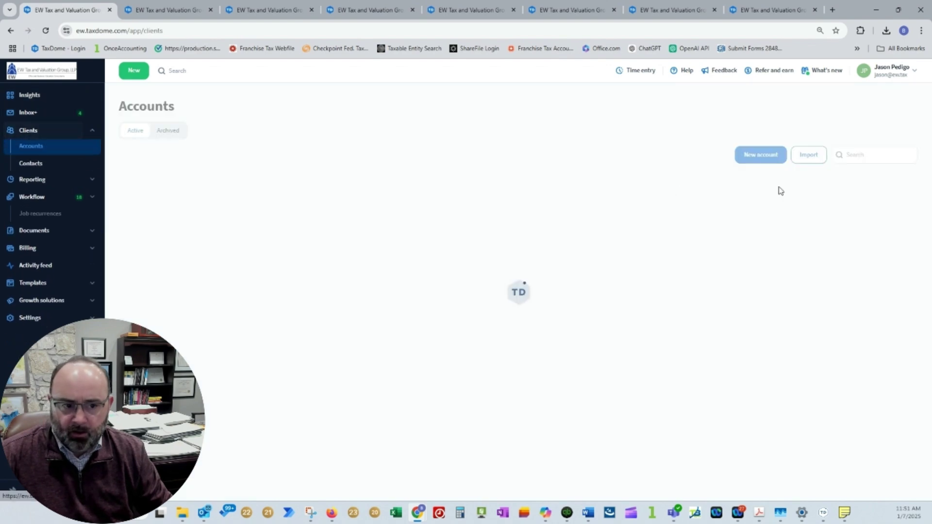
pyautogui.click(867, 156)
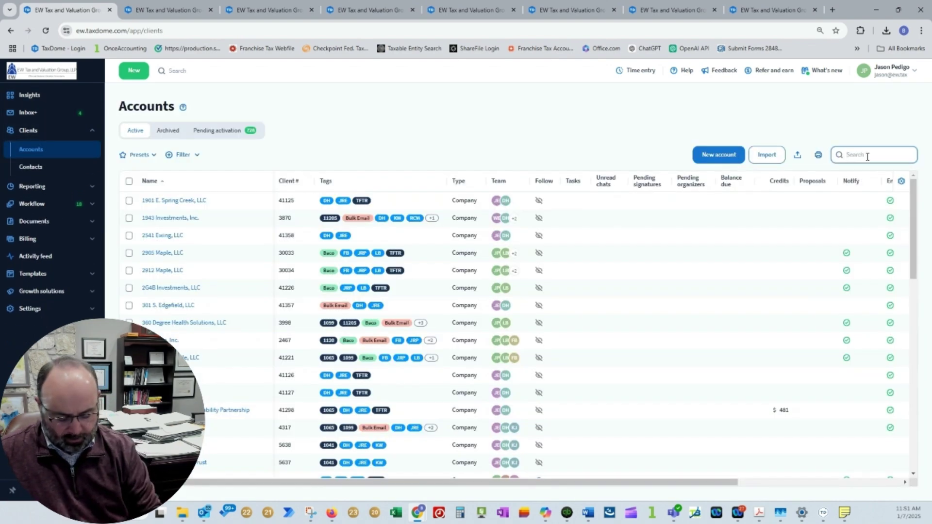
pyautogui.write('pedigo')
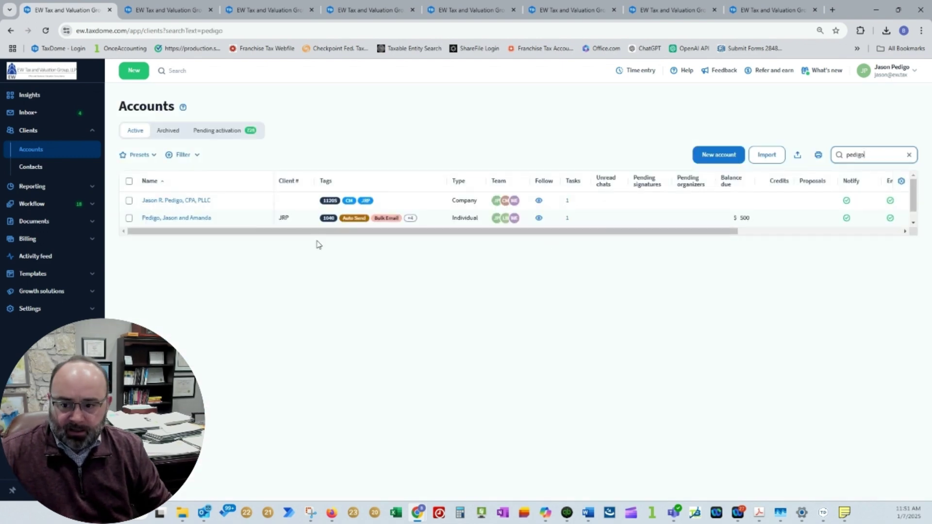
pyautogui.click(167, 202)
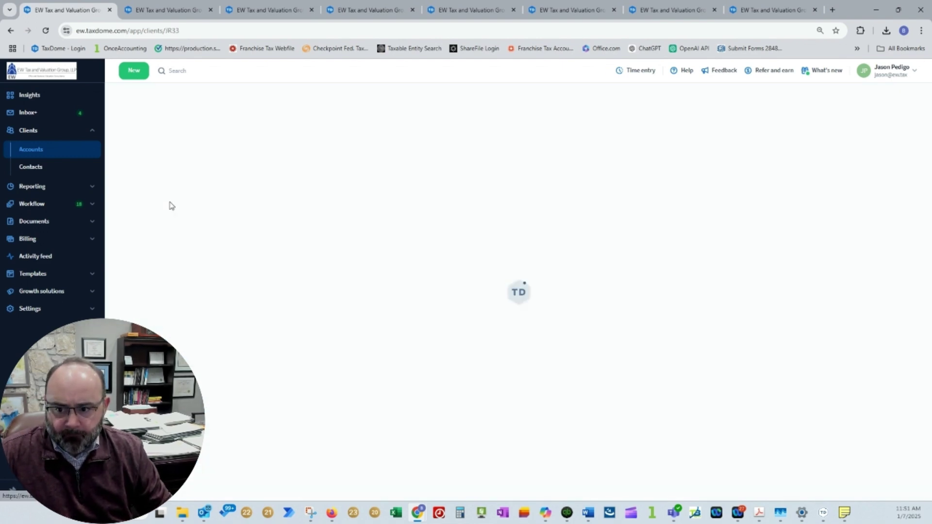
pyautogui.click(316, 110)
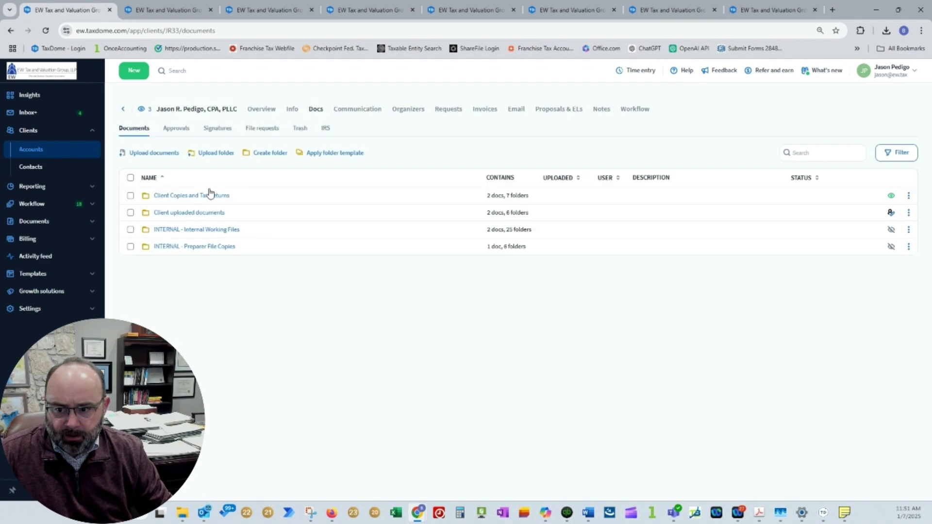
# Review the pages of 2024 Forms 1099-1096 #1234.pdf in the 2024 folder of Client Copies and Tax Returns, and return to the folder list.
pyautogui.click(185, 200)
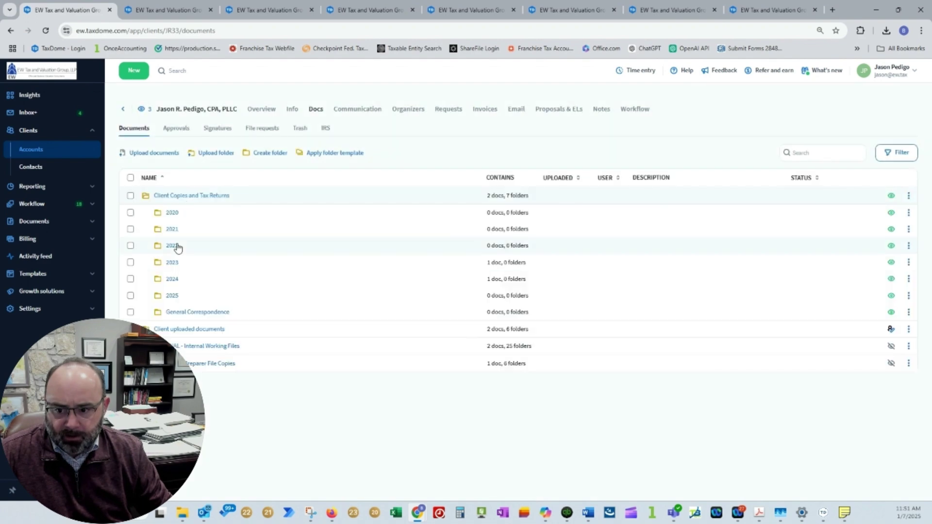
pyautogui.click(171, 278)
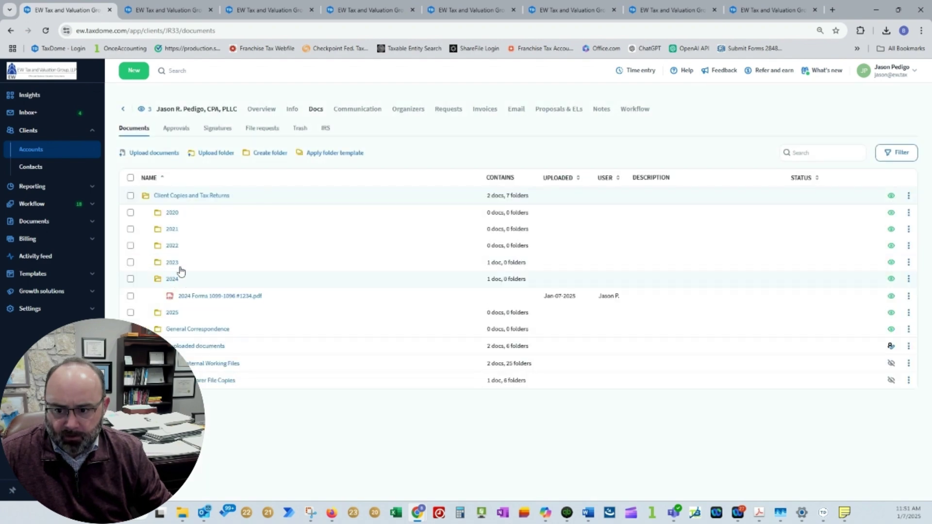
pyautogui.click(194, 296)
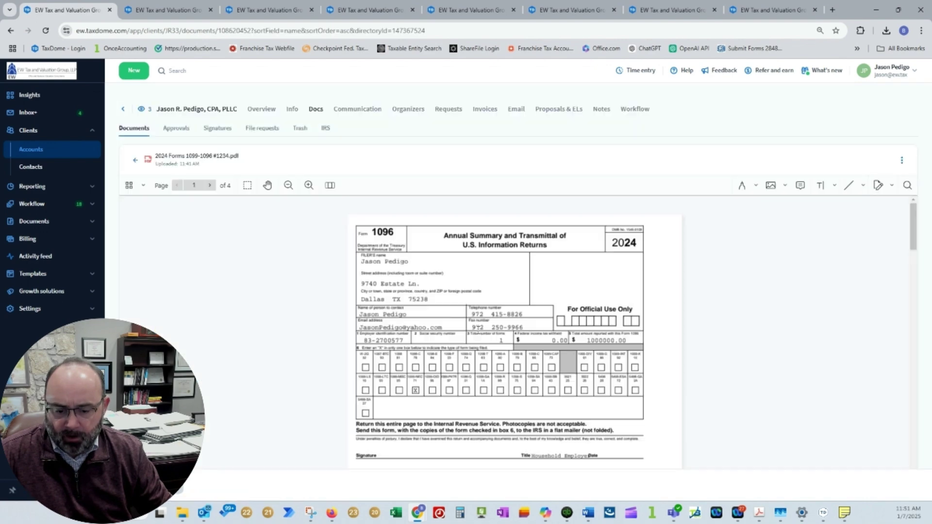
pyautogui.scroll(-10, 461, 312)
pyautogui.scroll(-8, 461, 312)
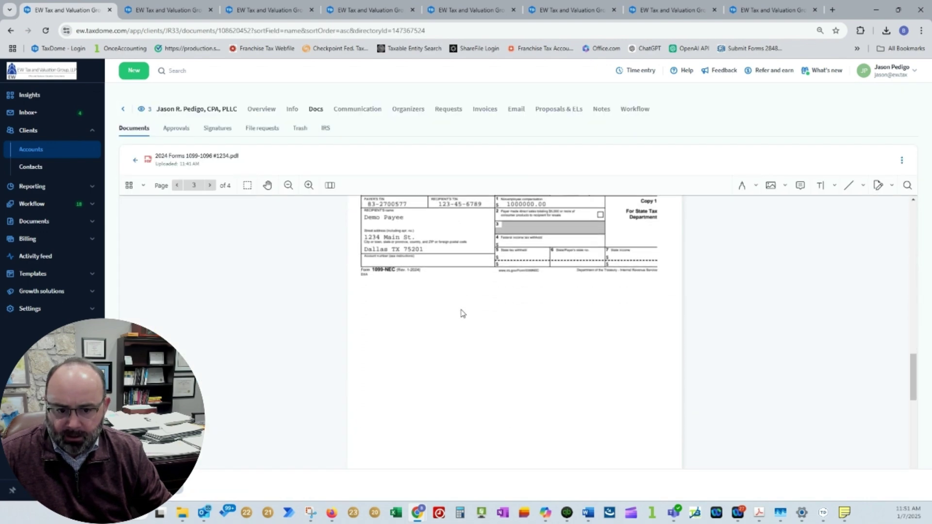
pyautogui.scroll(15, 461, 312)
pyautogui.scroll(5, 460, 320)
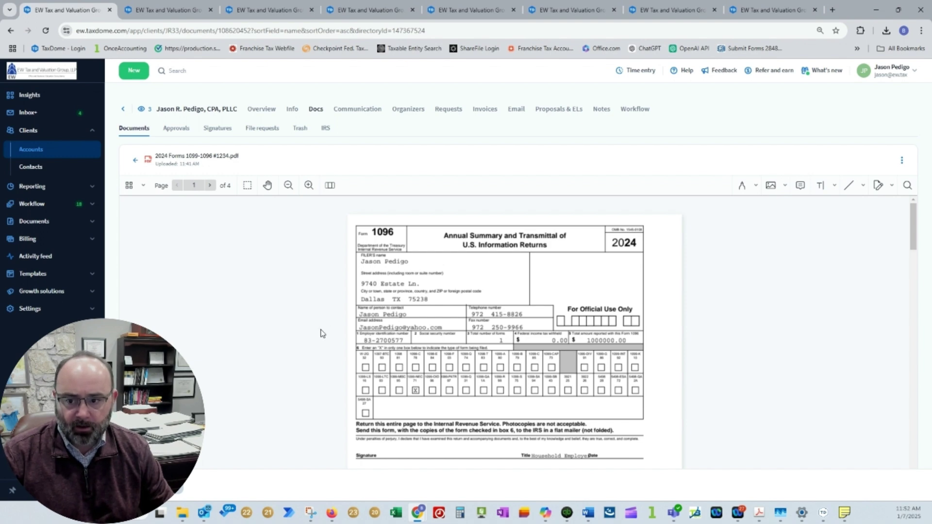
pyautogui.click(135, 162)
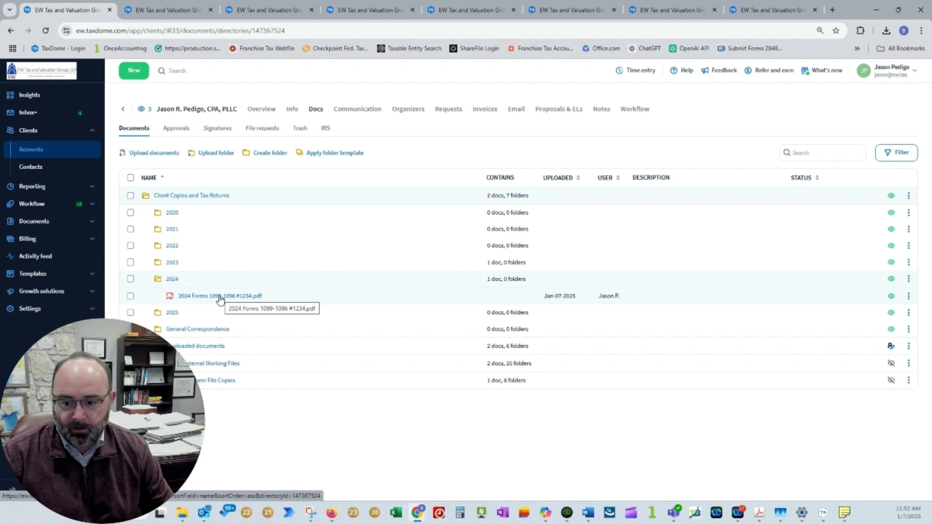
# Set the 1099 job's Transmittal Letter & Assembly task to Completed and save it.
pyautogui.click(180, 13)
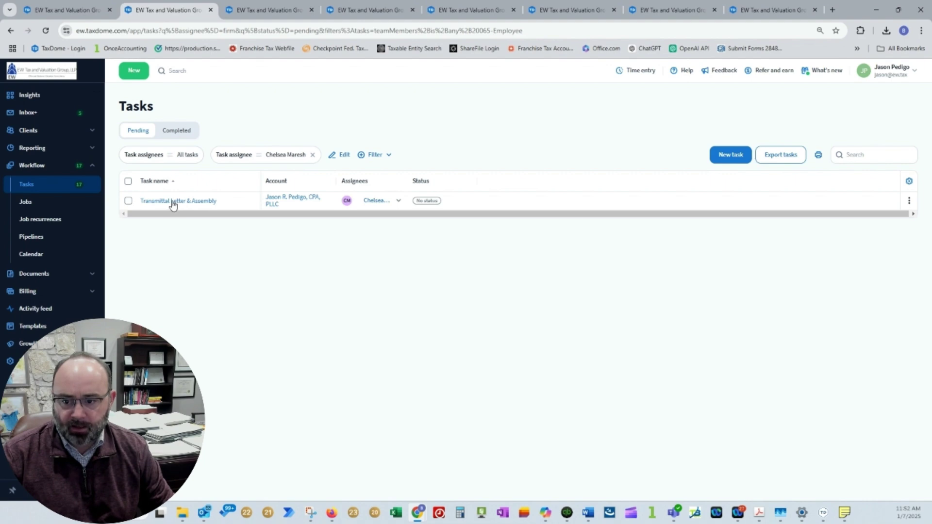
pyautogui.click(431, 201)
pyautogui.click(400, 271)
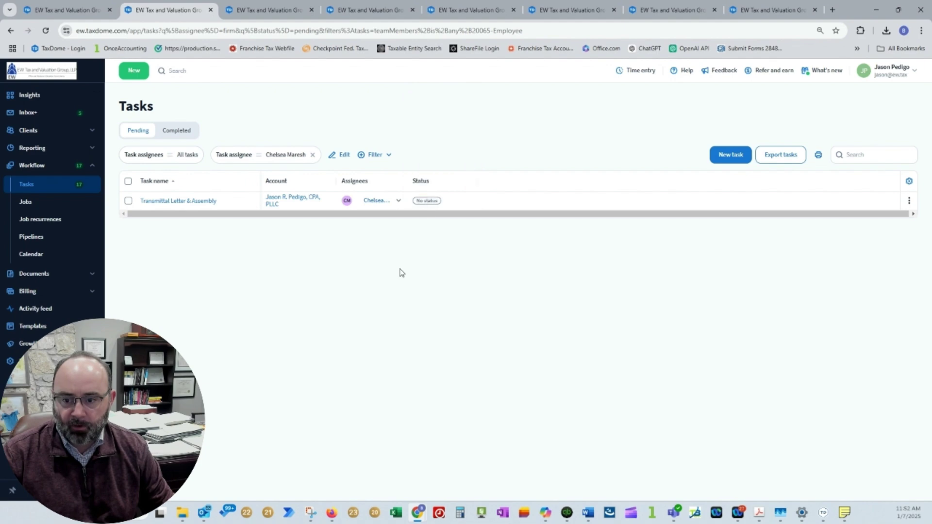
pyautogui.click(184, 201)
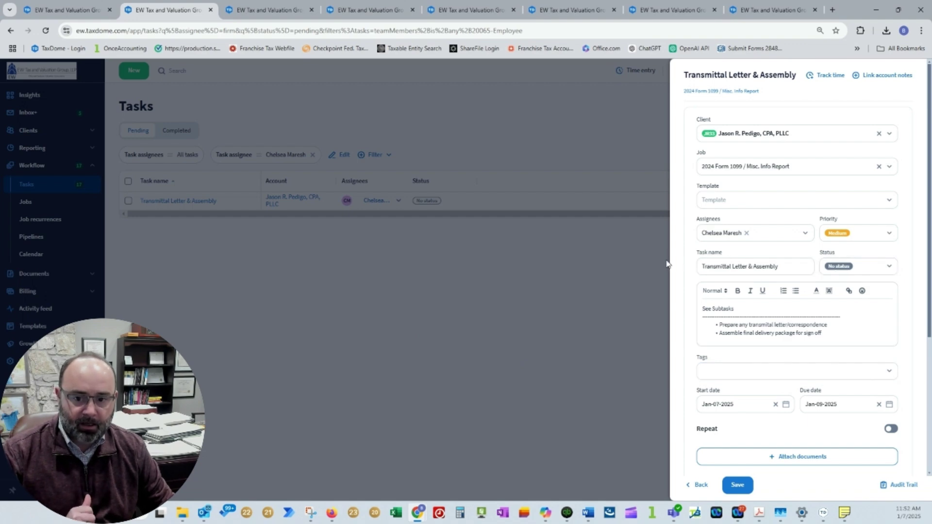
pyautogui.click(860, 268)
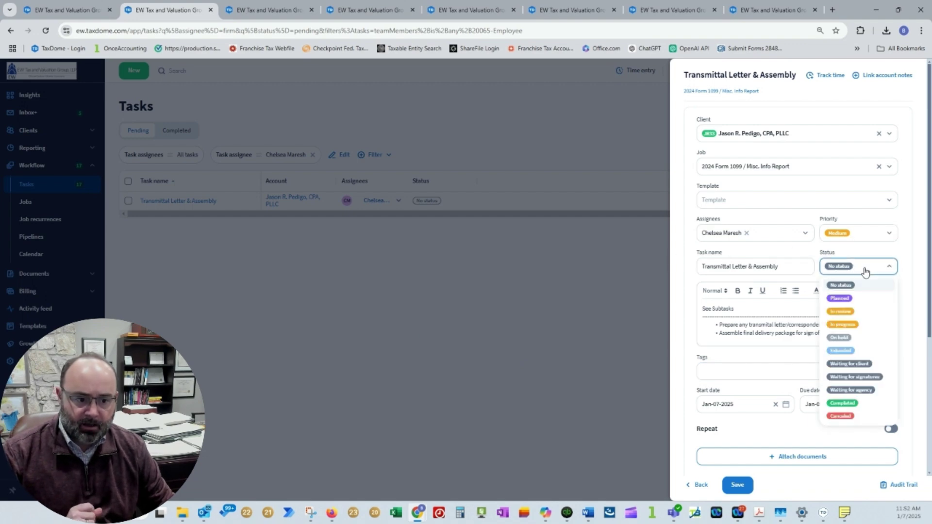
pyautogui.click(843, 403)
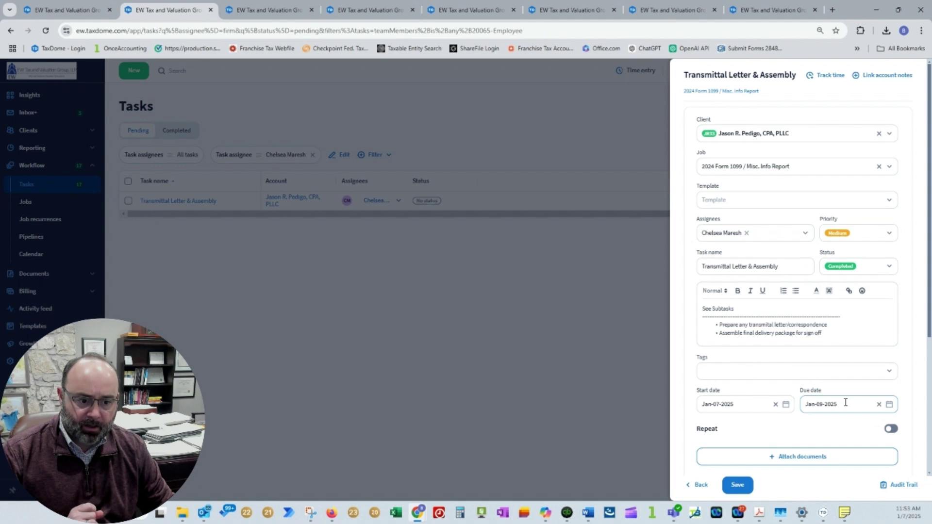
pyautogui.click(738, 486)
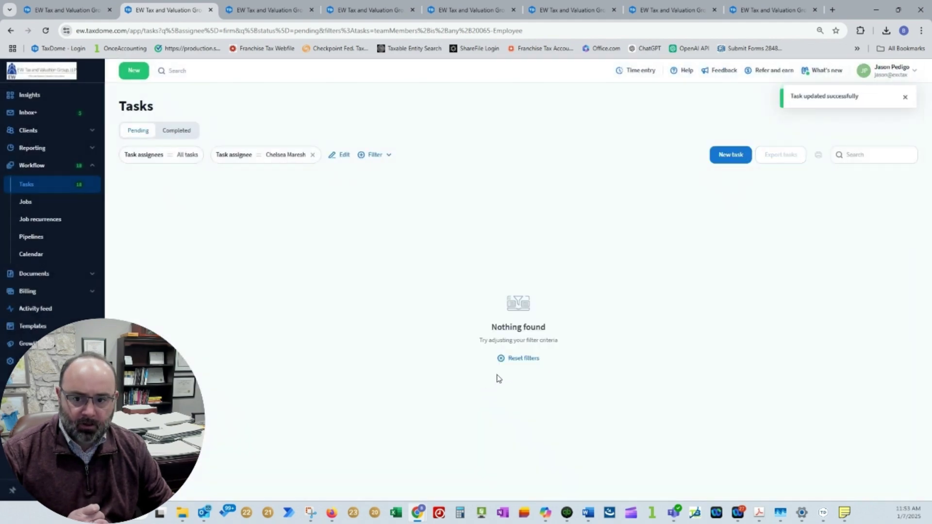
# Expand the medium-priority to-do tasks in Insights and check the details of the 1099 job's Delivery Signoff task.
pyautogui.click(75, 14)
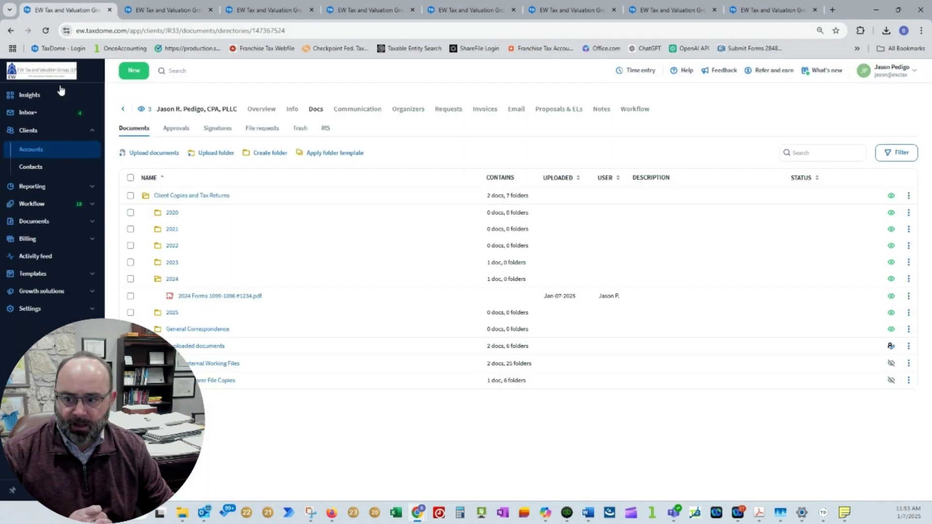
pyautogui.click(30, 95)
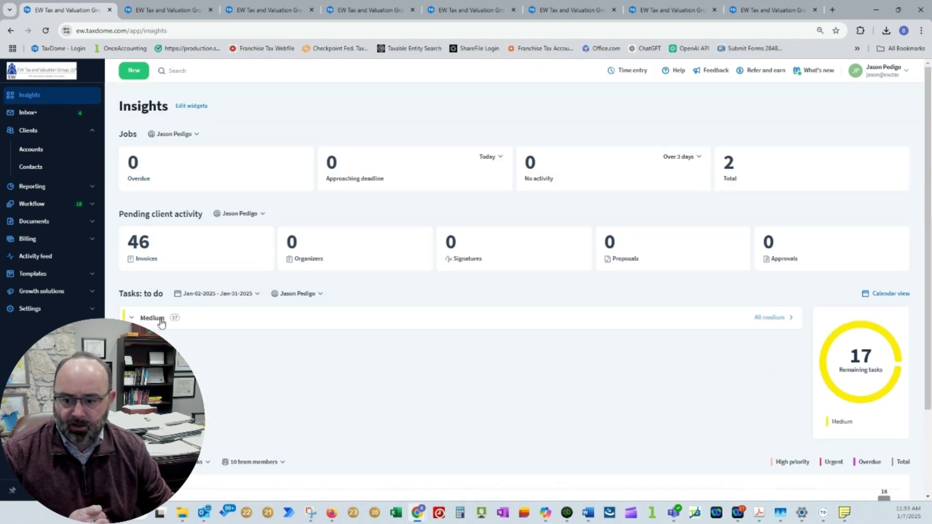
pyautogui.click(154, 325)
pyautogui.scroll(-6, 154, 328)
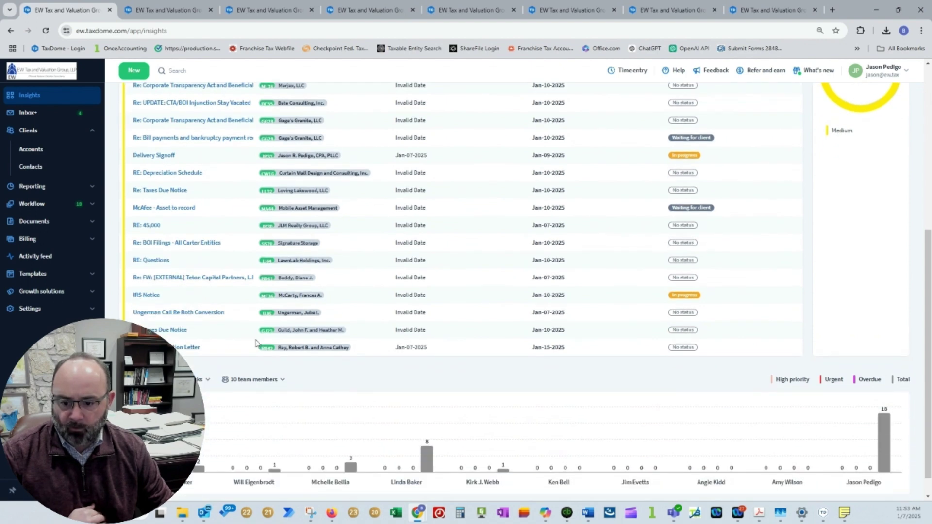
pyautogui.scroll(2, 294, 343)
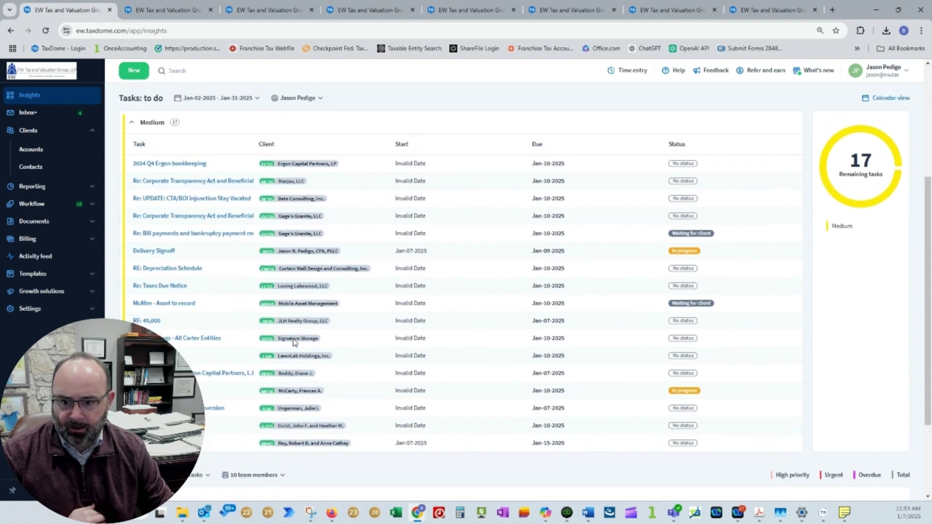
pyautogui.click(162, 253)
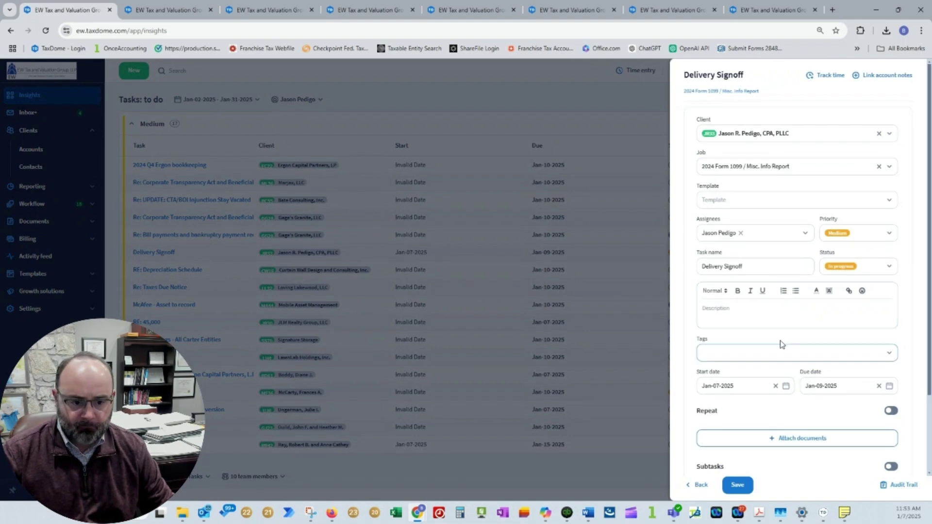
pyautogui.scroll(-2, 782, 344)
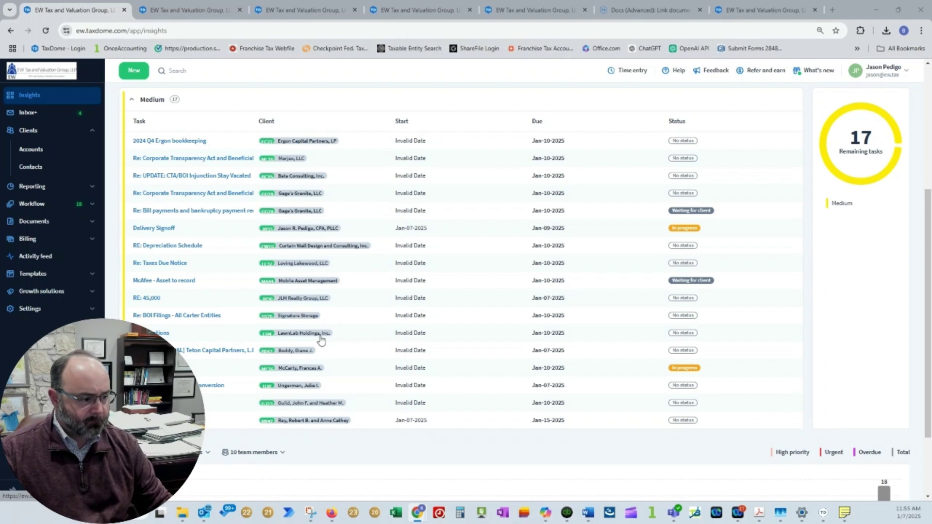
# Reopen the Delivery Signoff task and examine its job, assignee, dates, attachments and subtasks.
pyautogui.click(154, 229)
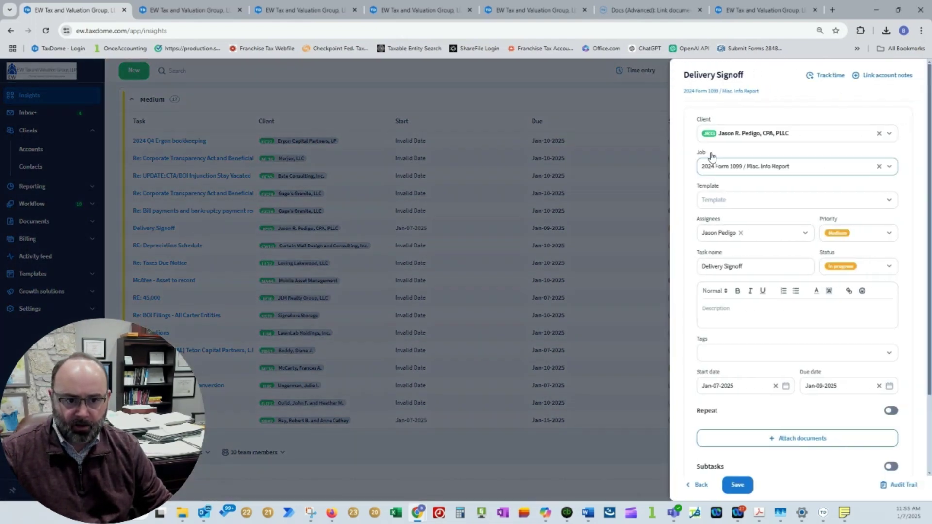
pyautogui.scroll(-3, 764, 377)
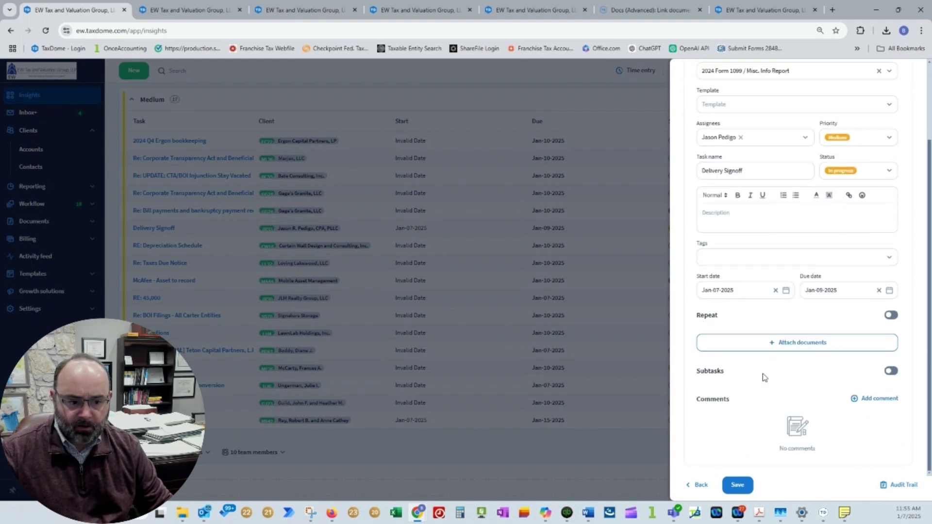
pyautogui.scroll(1, 763, 378)
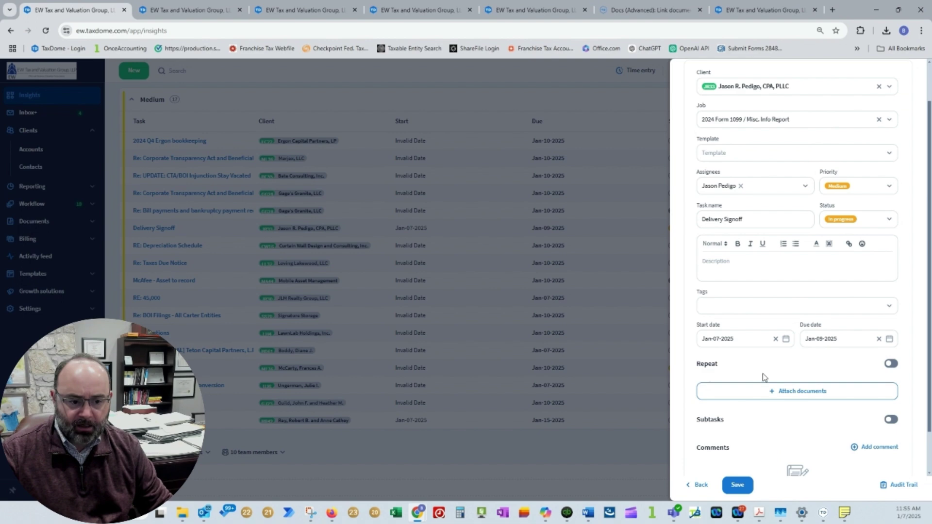
pyautogui.scroll(1, 763, 378)
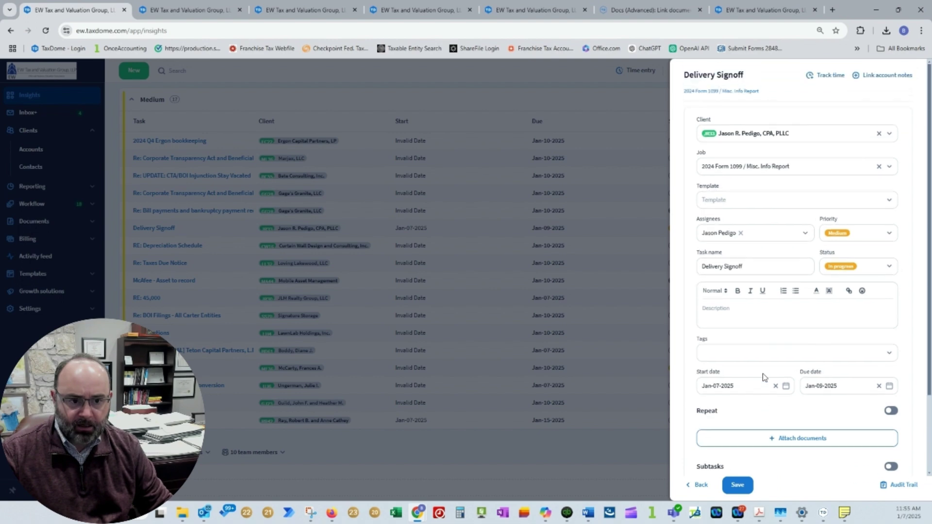
# Open the 2024 Form 1099 / Misc. Info Report job from the signoff task and examine its stage, linked documents and tasks.
pyautogui.click(715, 93)
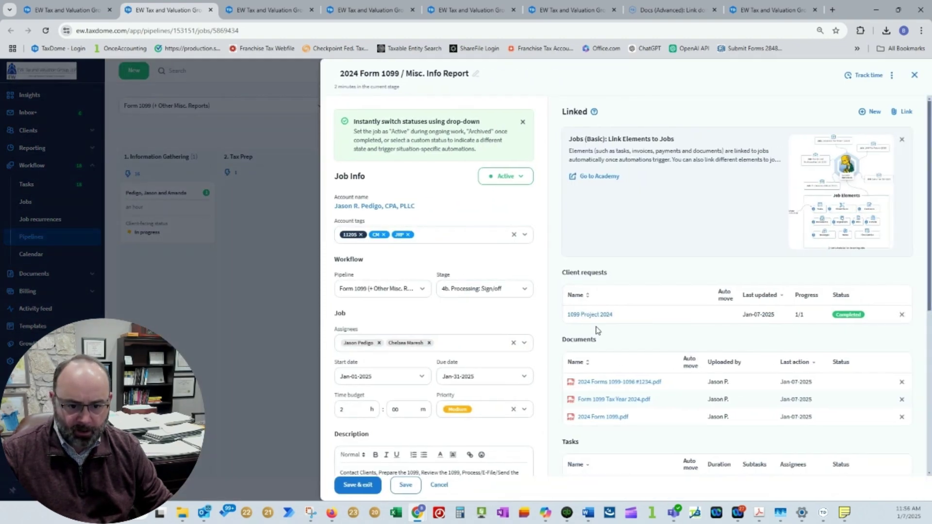
pyautogui.scroll(-1, 596, 330)
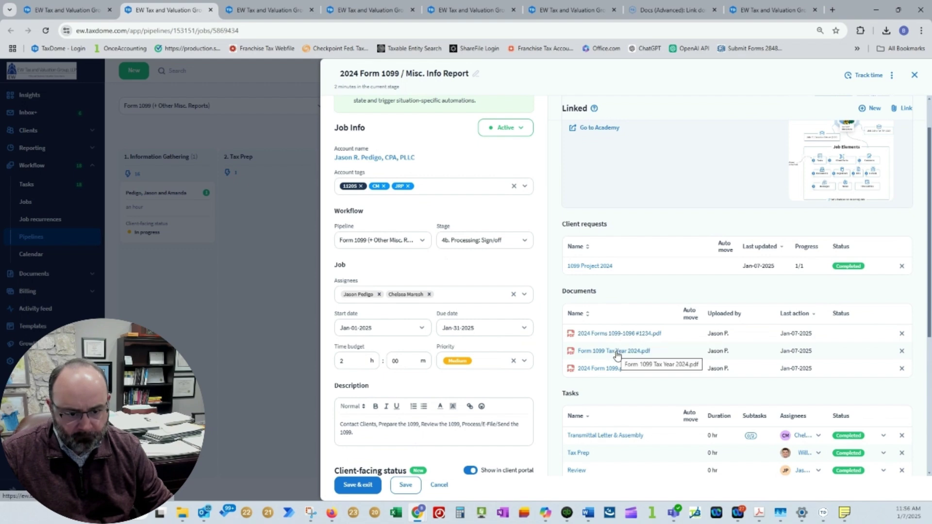
pyautogui.scroll(1, 617, 354)
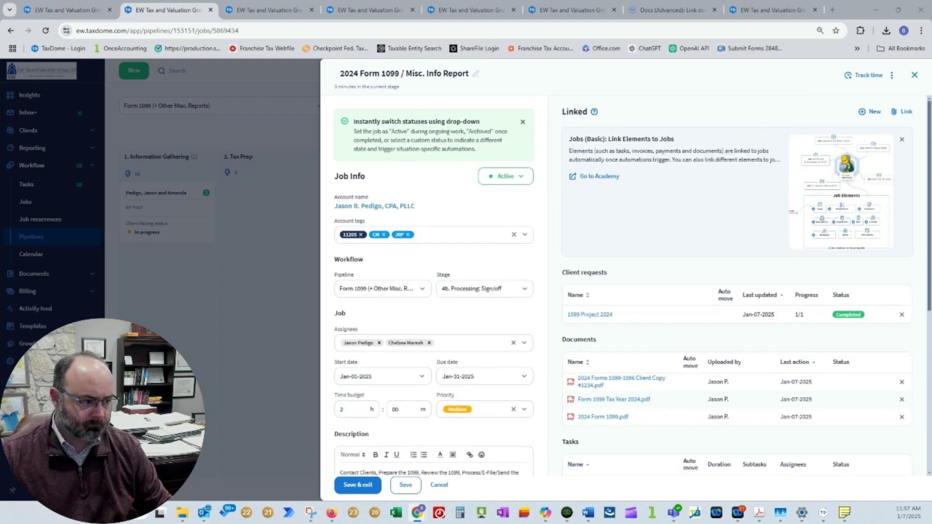
# Open the linked 2024 Forms 1099-1096 Client Copy #1234.pdf and review its pages.
pyautogui.click(637, 383)
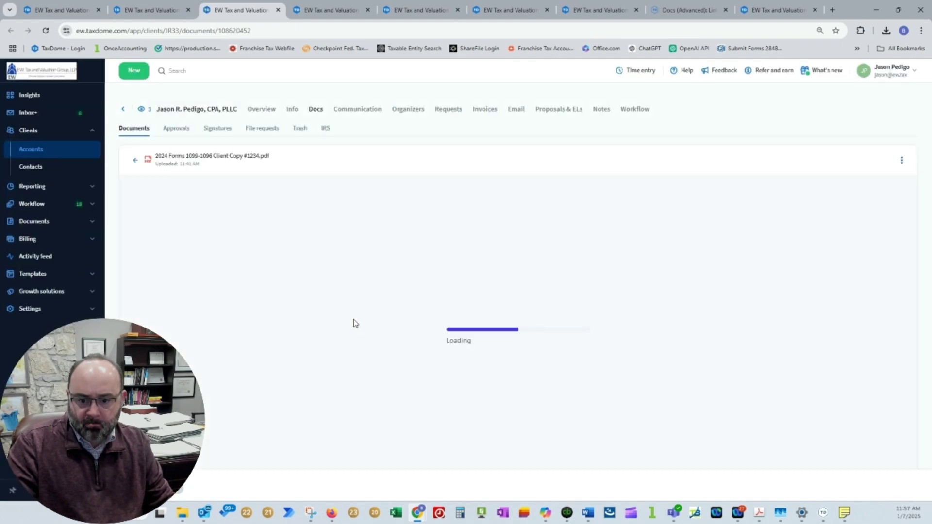
pyautogui.scroll(-5, 397, 313)
pyautogui.scroll(5, 436, 310)
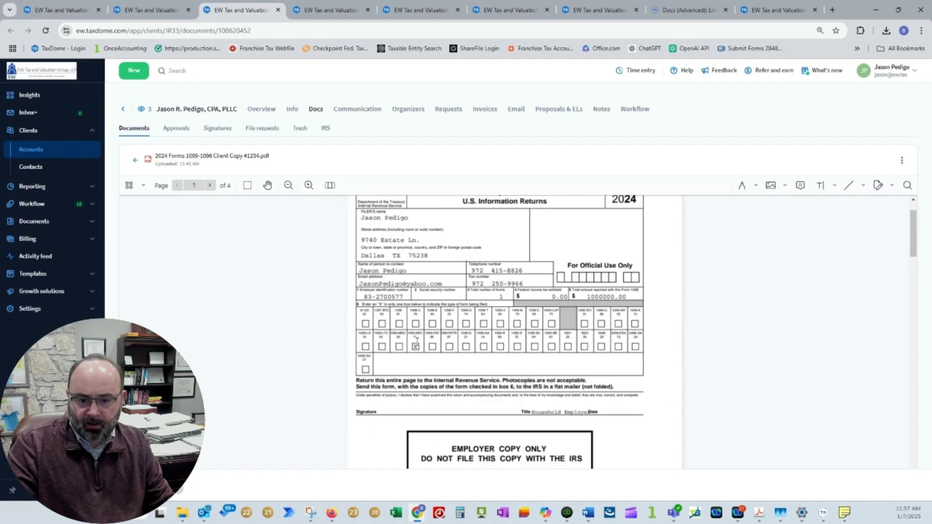
pyautogui.scroll(-15, 456, 350)
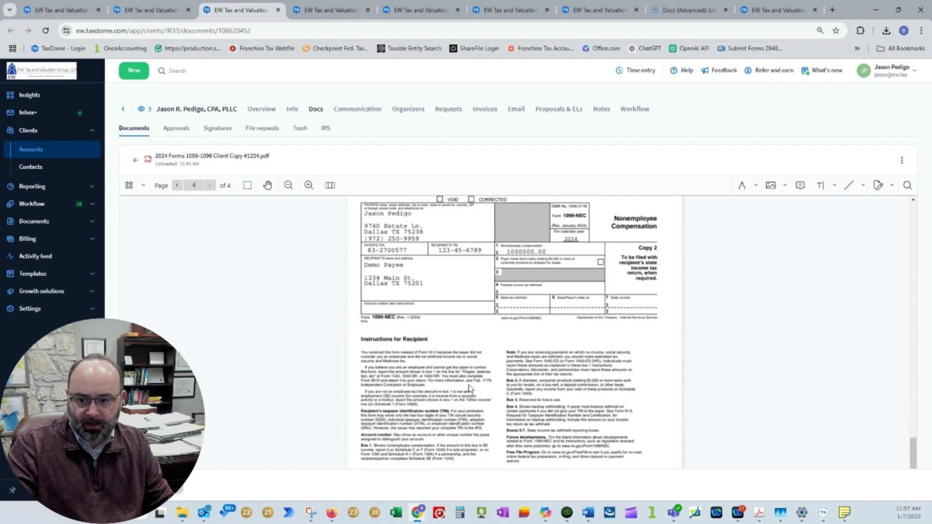
pyautogui.scroll(5, 464, 393)
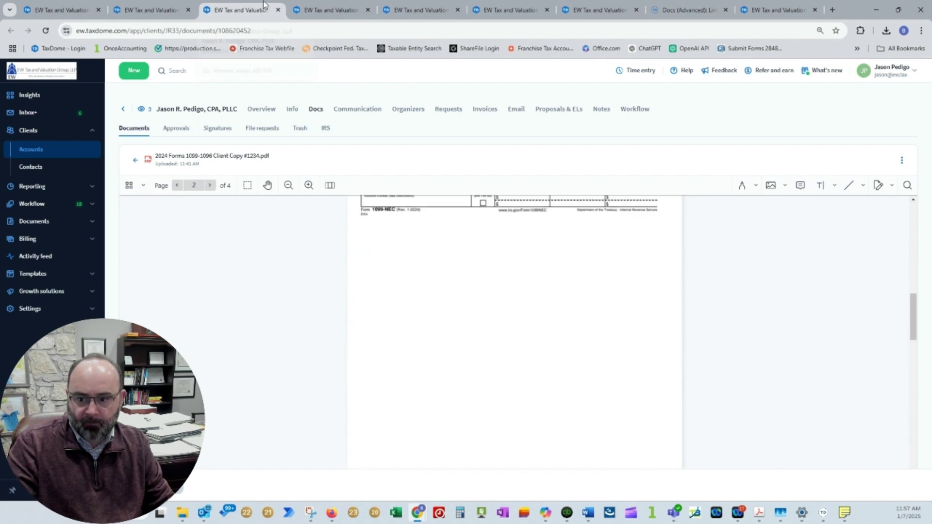
# Close the reviewed PDF, set the 1099 job's Delivery Signoff task to Completed, and save the job.
pyautogui.click(277, 10)
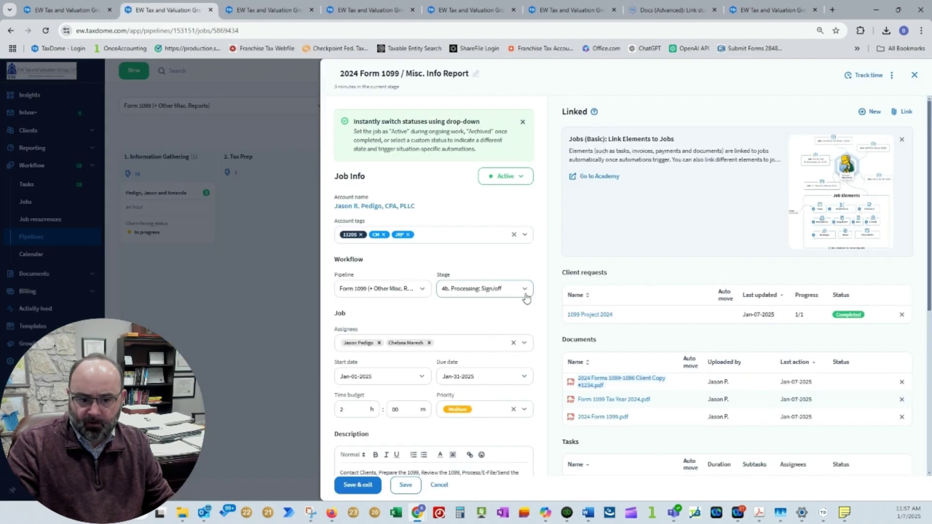
pyautogui.scroll(-3, 634, 373)
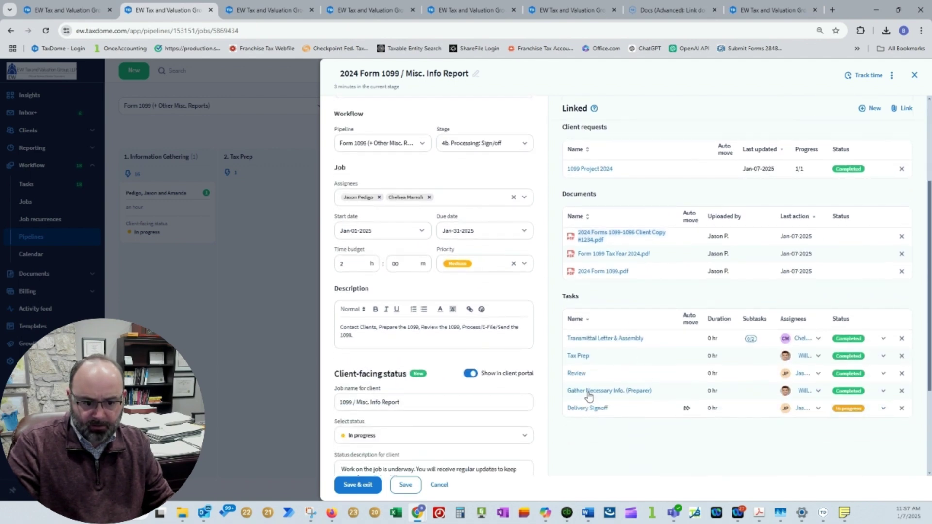
pyautogui.click(883, 408)
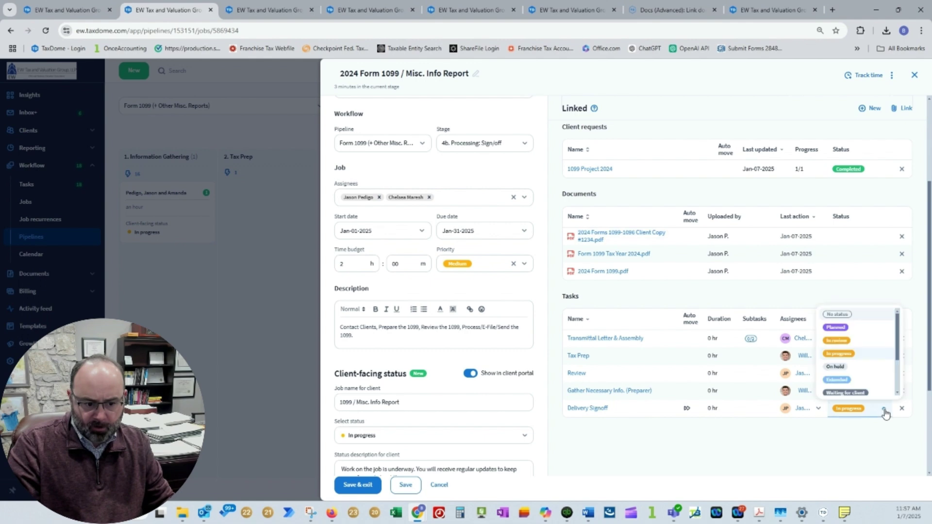
pyautogui.scroll(-2, 841, 380)
pyautogui.click(842, 386)
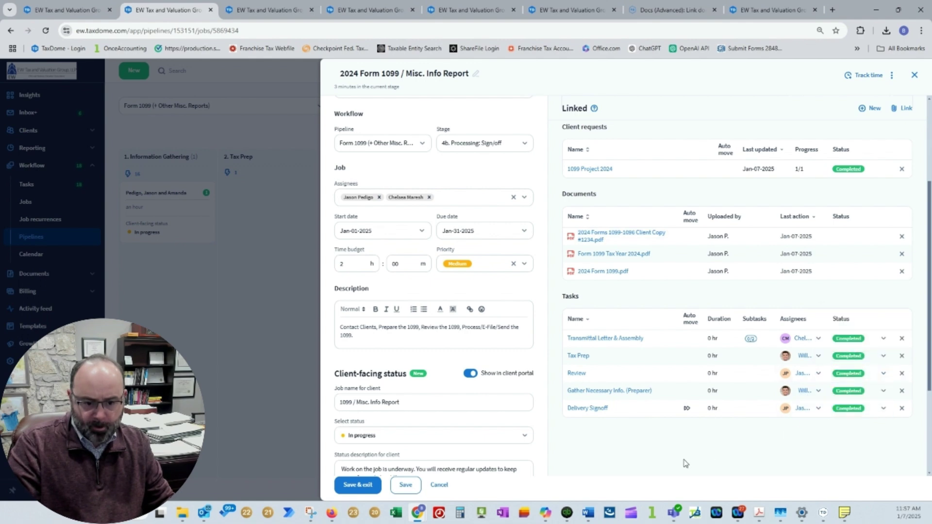
pyautogui.click(357, 486)
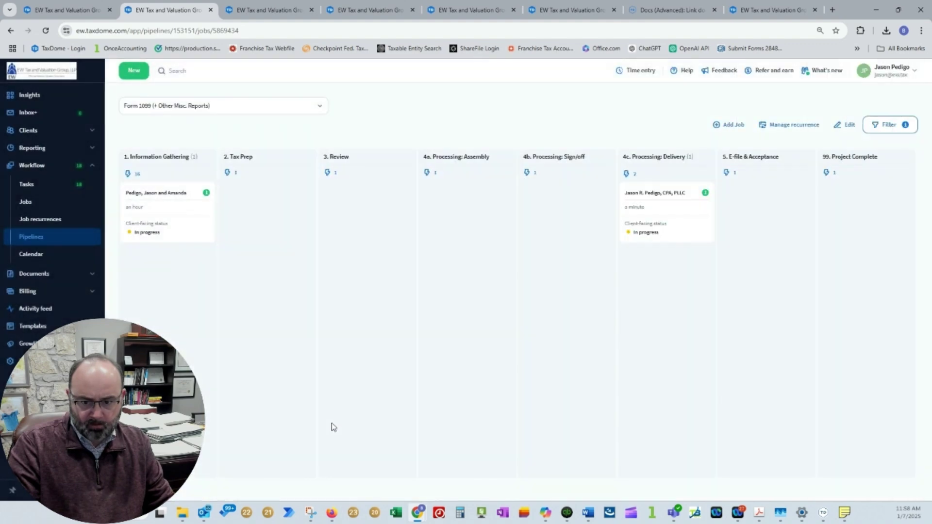
# Open the 1099 job in the 4c. Processing: Delivery stage and read the delivery options in its Deliver Project/Tax Return task.
pyautogui.click(631, 211)
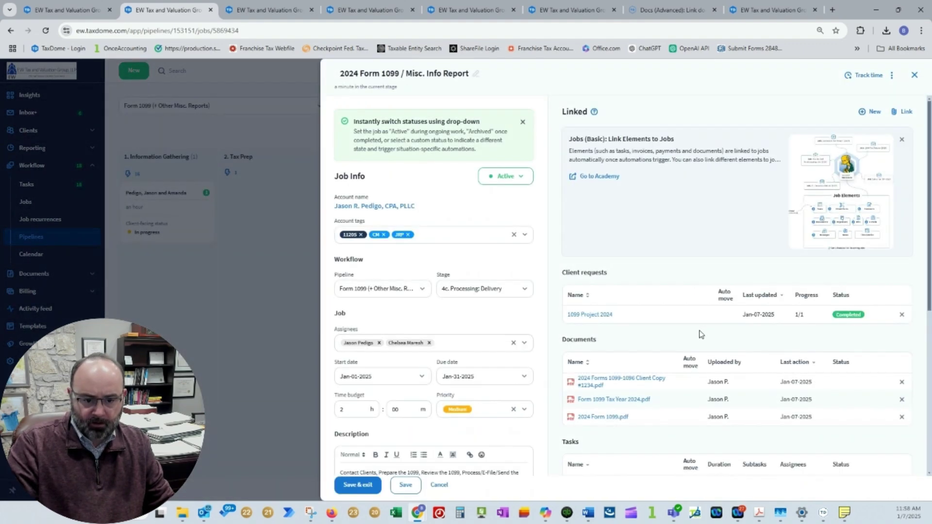
pyautogui.scroll(-4, 674, 364)
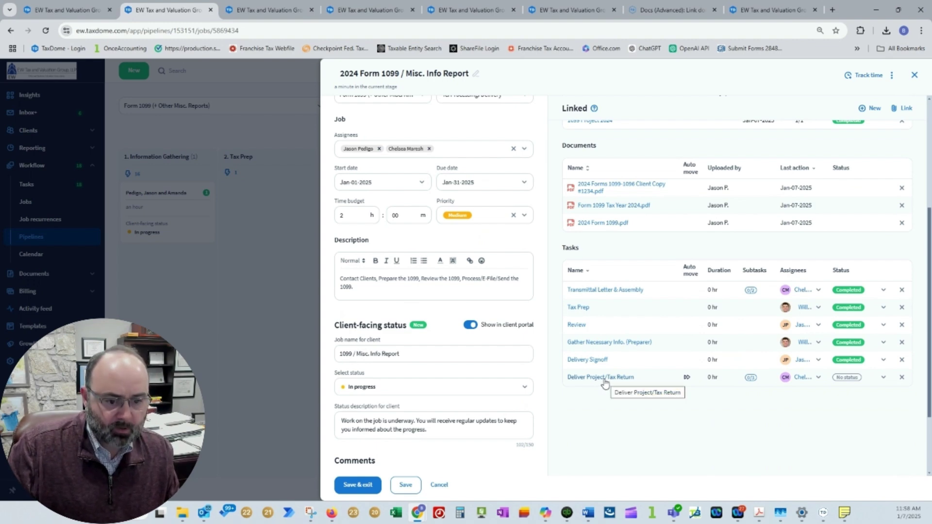
pyautogui.click(603, 378)
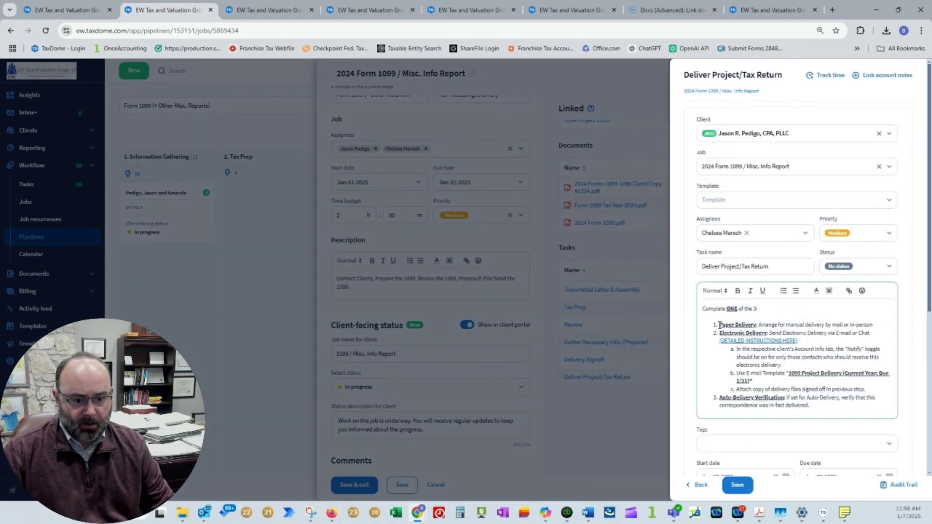
pyautogui.moveTo(720, 325); pyautogui.dragTo(881, 325)
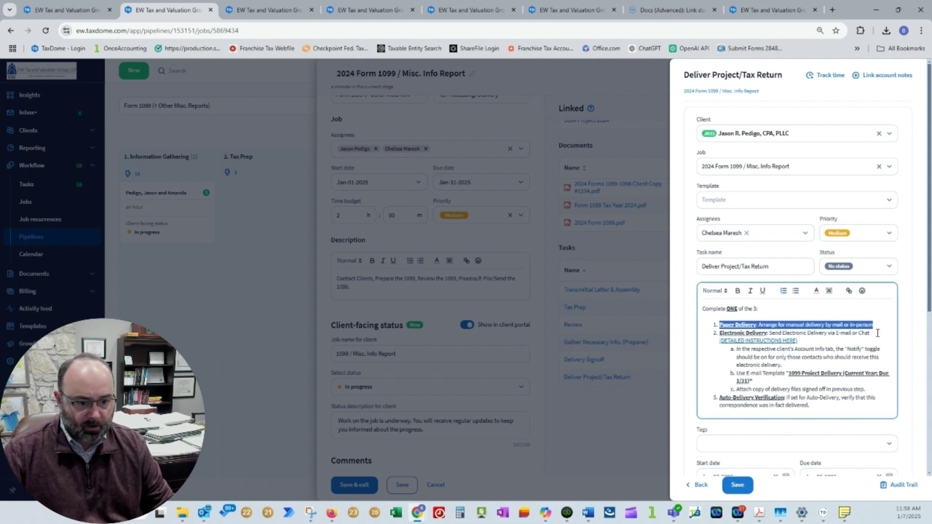
pyautogui.click(878, 334)
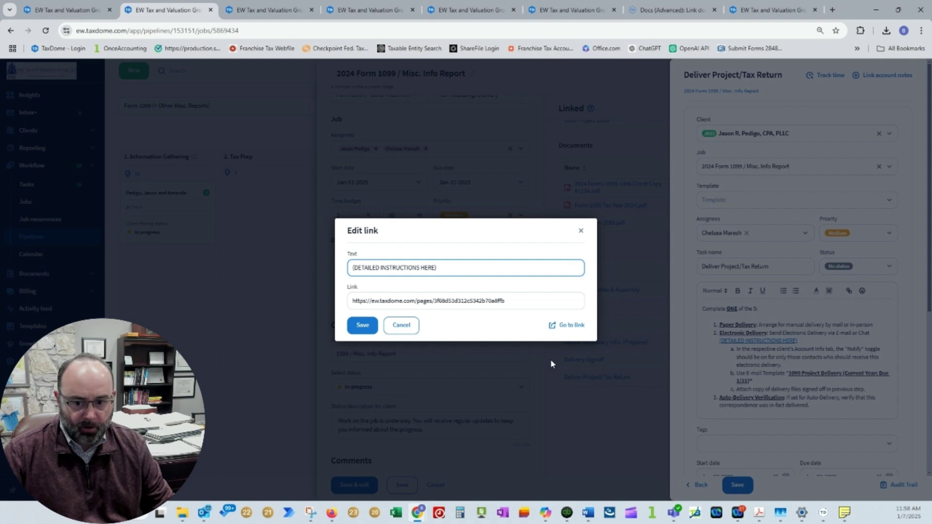
pyautogui.click(404, 329)
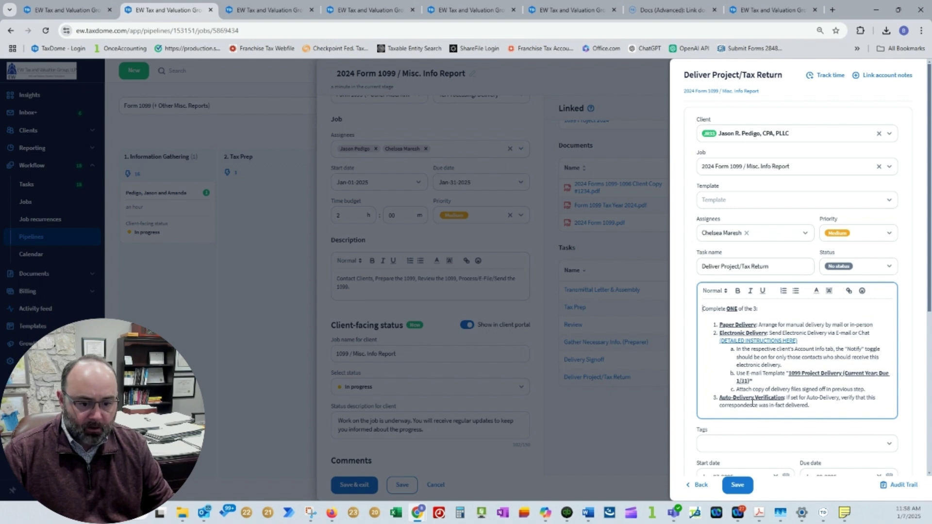
pyautogui.moveTo(728, 401); pyautogui.dragTo(833, 406)
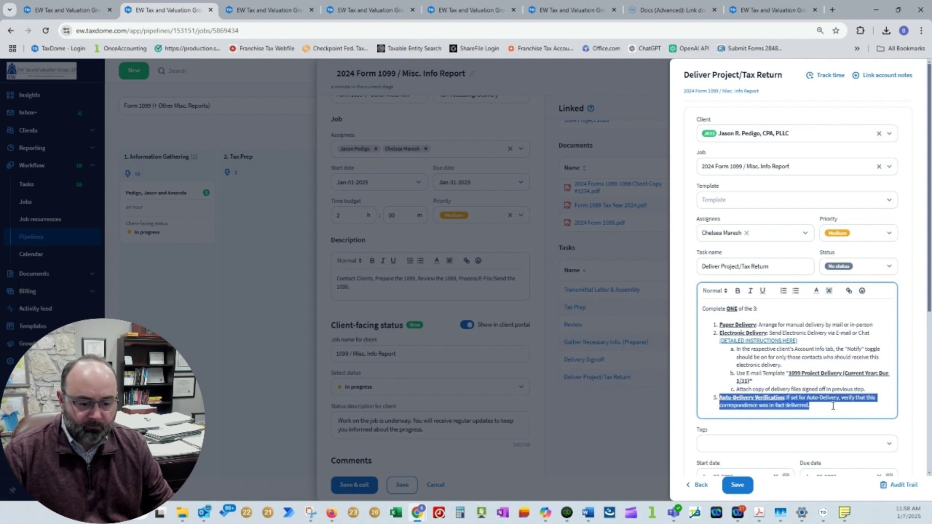
pyautogui.click(820, 333)
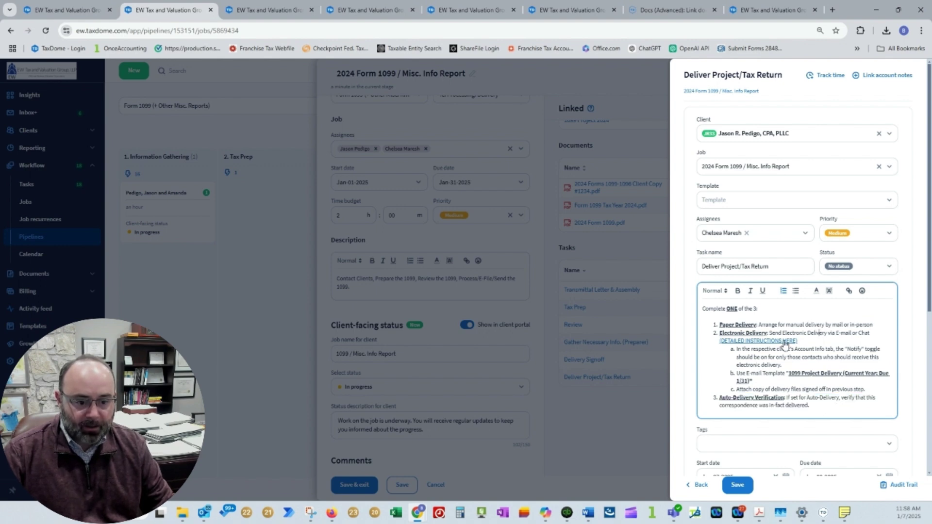
# Follow the detailed instructions link for electronic delivery, read through How to Send Tax Return as Attachment, and return to the task.
pyautogui.click(785, 342)
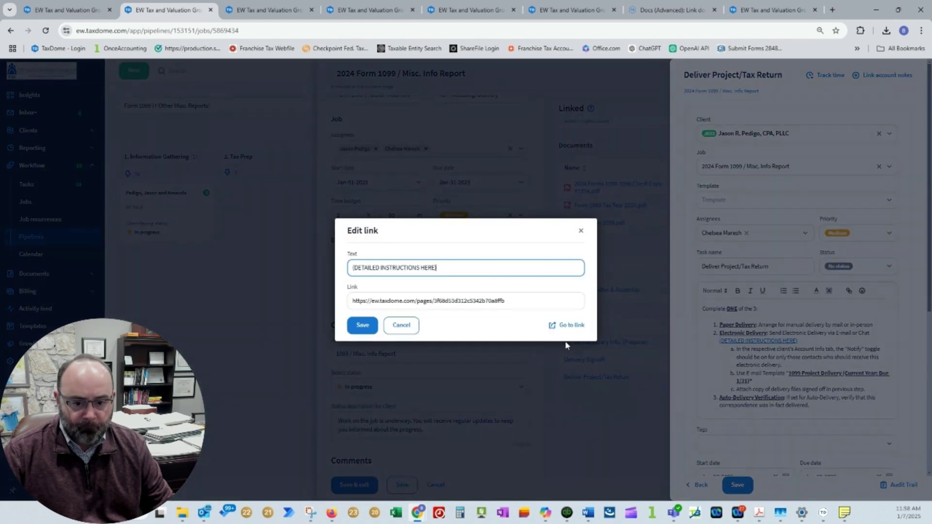
pyautogui.click(568, 325)
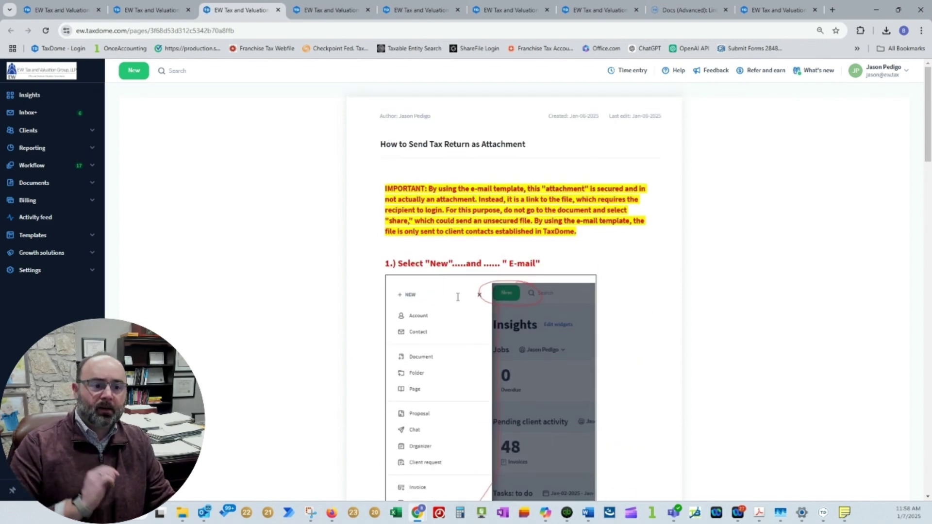
pyautogui.scroll(-8, 457, 297)
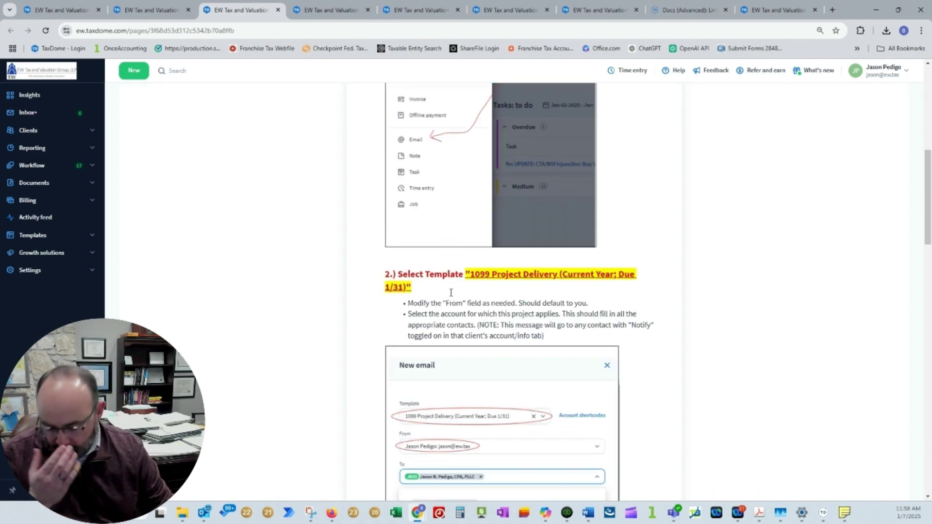
pyautogui.scroll(7, 374, 184)
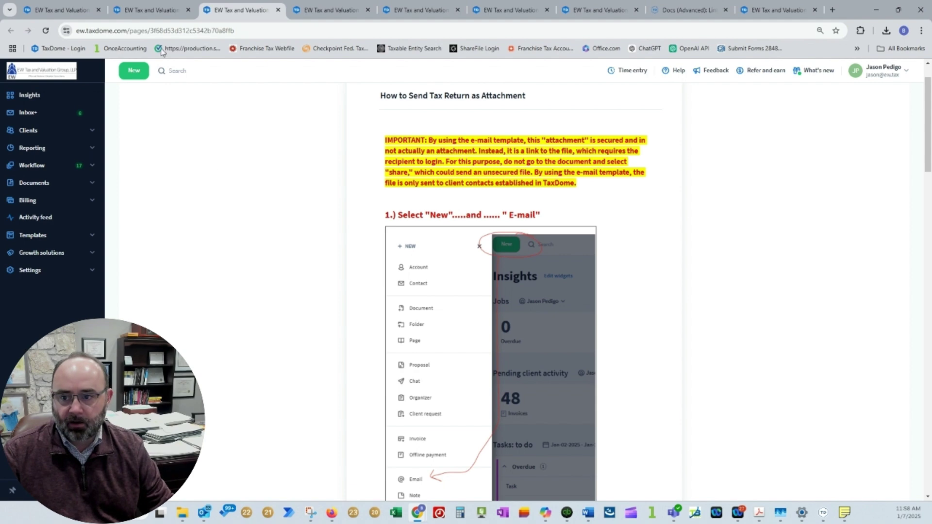
pyautogui.click(156, 20)
pyautogui.click(579, 231)
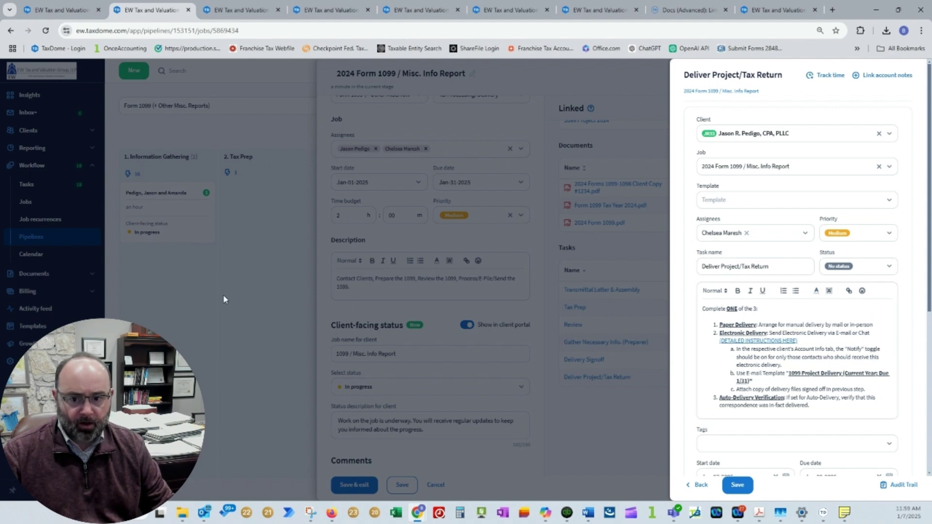
# Leave the delivery task, check which new items the job can link, and open the client's account overview.
pyautogui.click(697, 488)
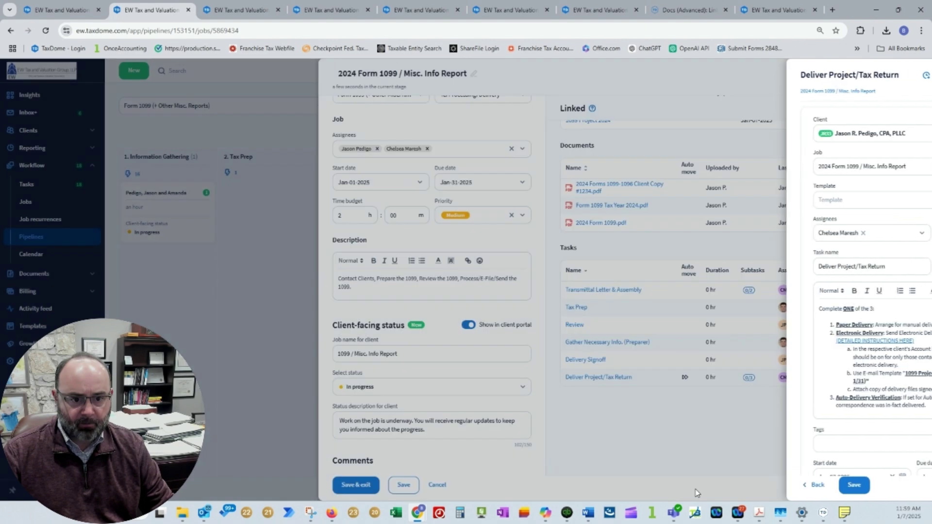
pyautogui.scroll(5, 678, 141)
pyautogui.click(874, 113)
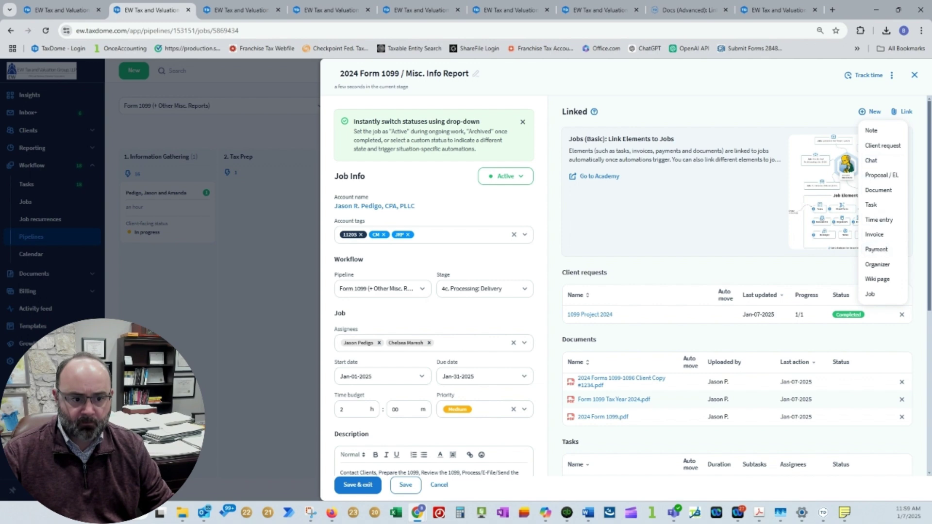
pyautogui.click(745, 107)
pyautogui.click(391, 207)
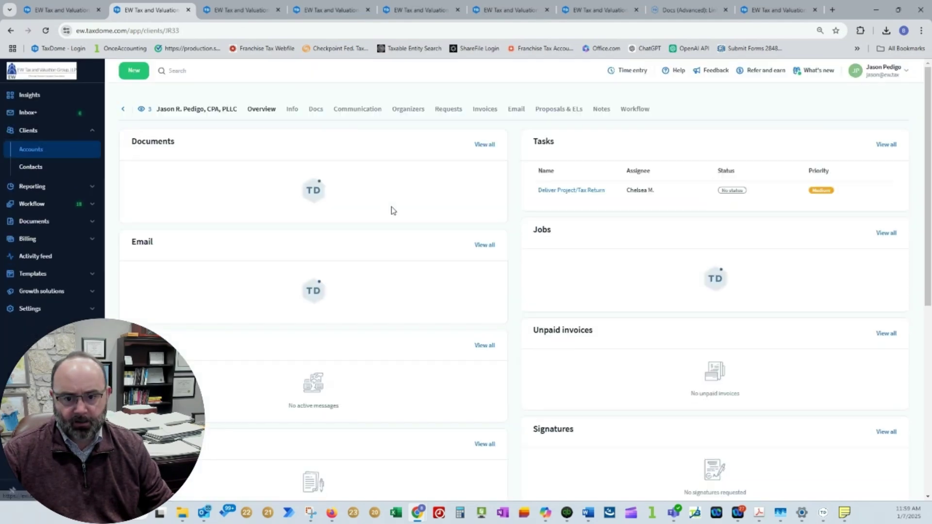
# Start a new email using the "1099 Project Delivery (Current Year; Due 1/31)" template.
pyautogui.click(132, 71)
pyautogui.click(34, 338)
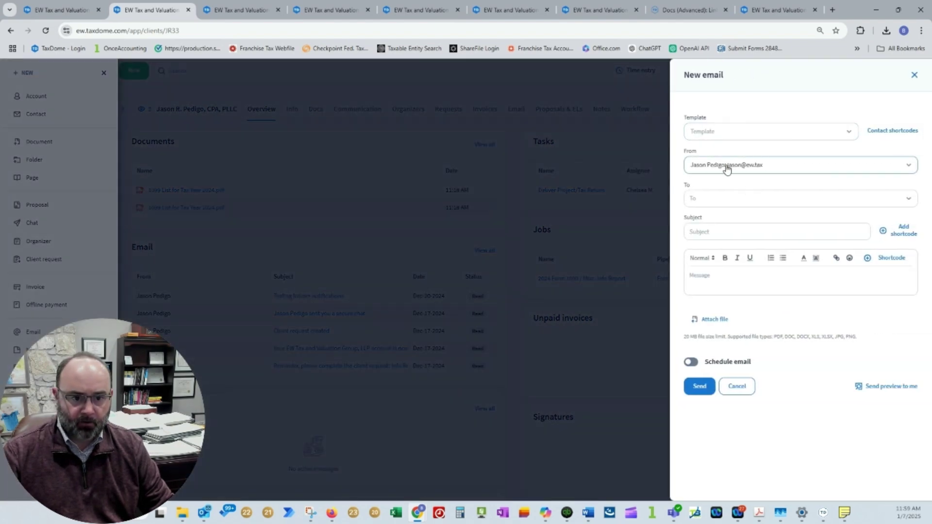
pyautogui.click(751, 133)
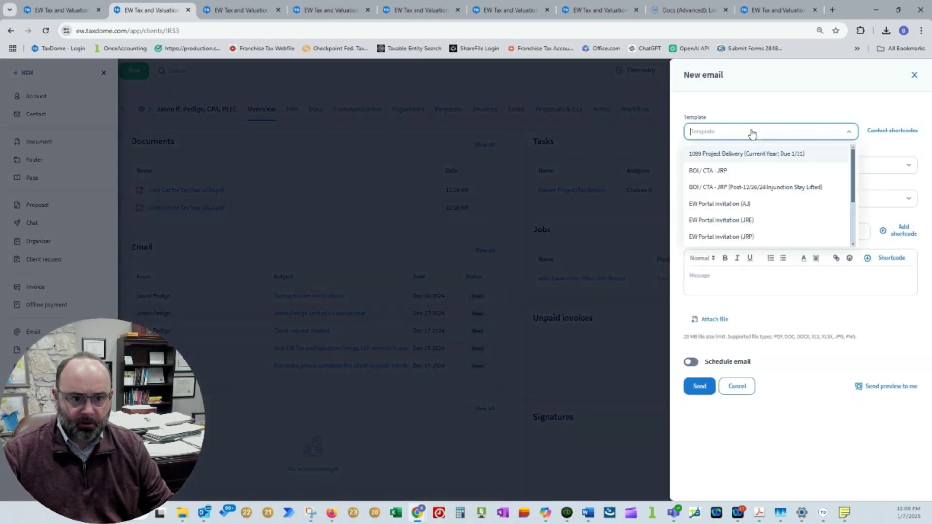
pyautogui.click(735, 155)
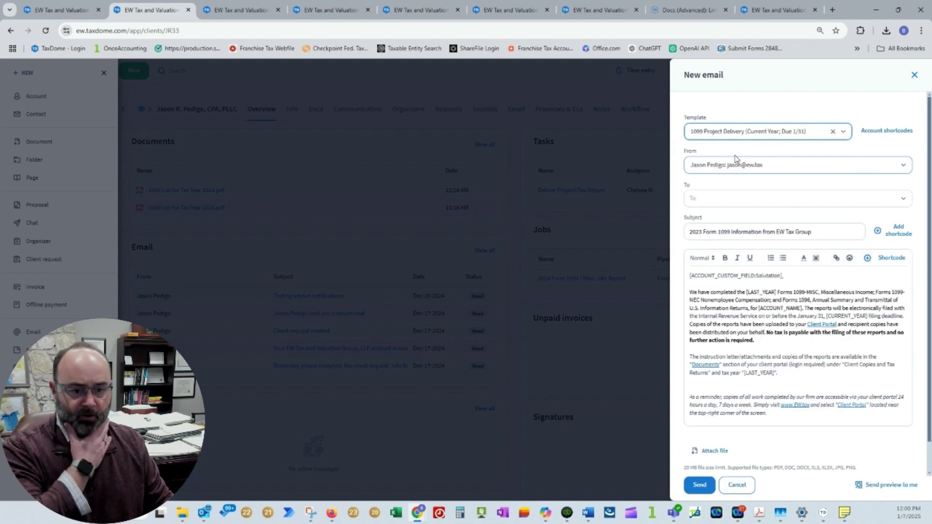
# Search the email recipients by surname and address the message to the client's CPA firm account.
pyautogui.click(745, 200)
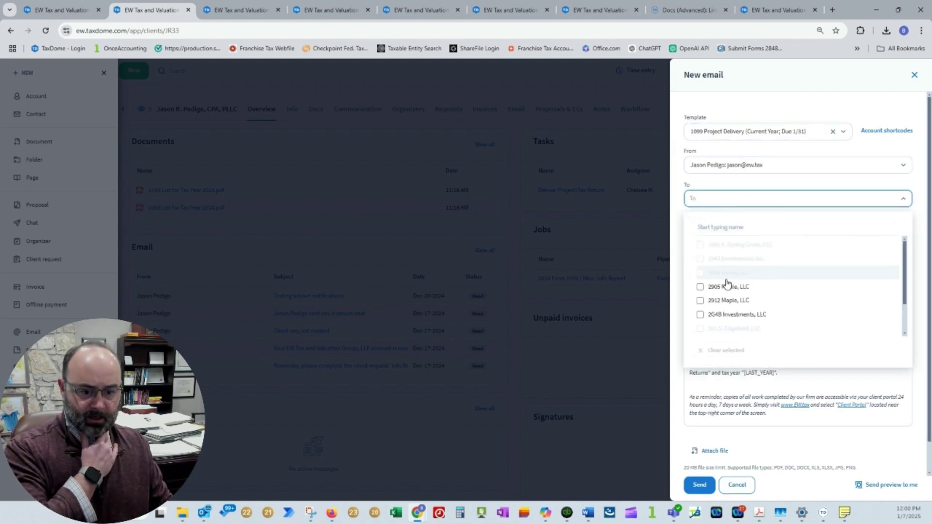
pyautogui.write('p')
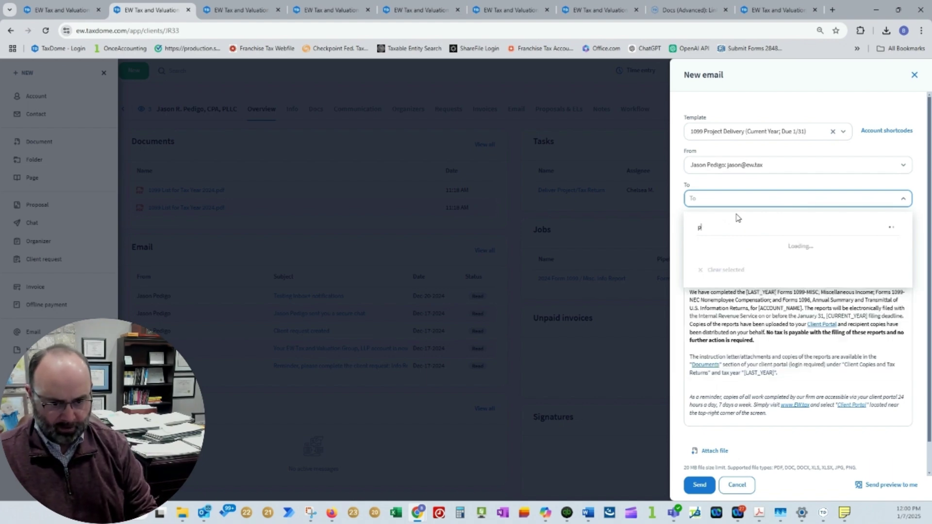
pyautogui.write('edigo')
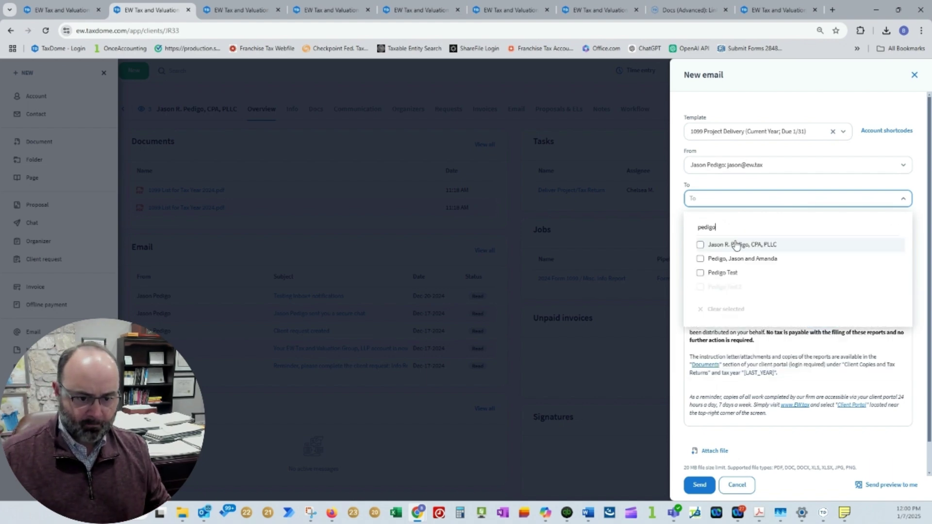
pyautogui.click(735, 246)
pyautogui.click(809, 187)
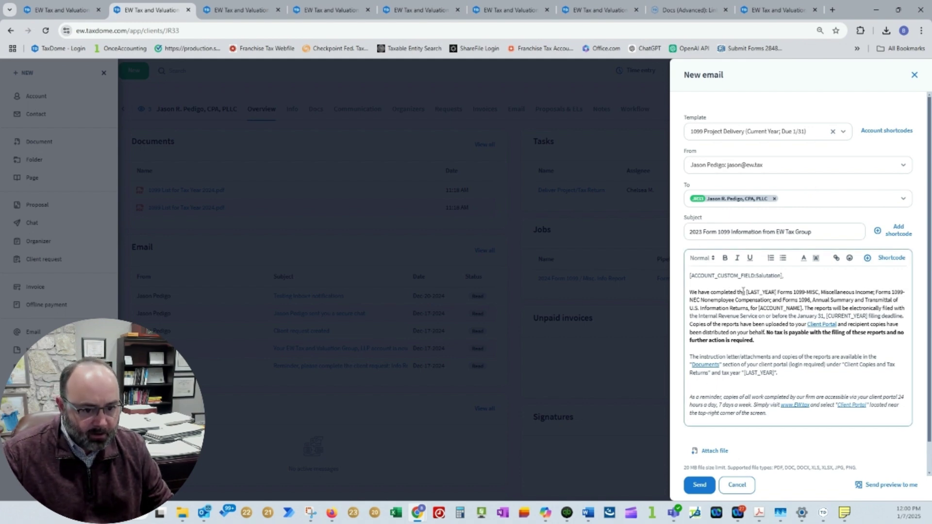
# Review the email body, checking the salutation, account name, last year and current year shortcodes and the document access instructions.
pyautogui.moveTo(748, 291); pyautogui.dragTo(689, 280)
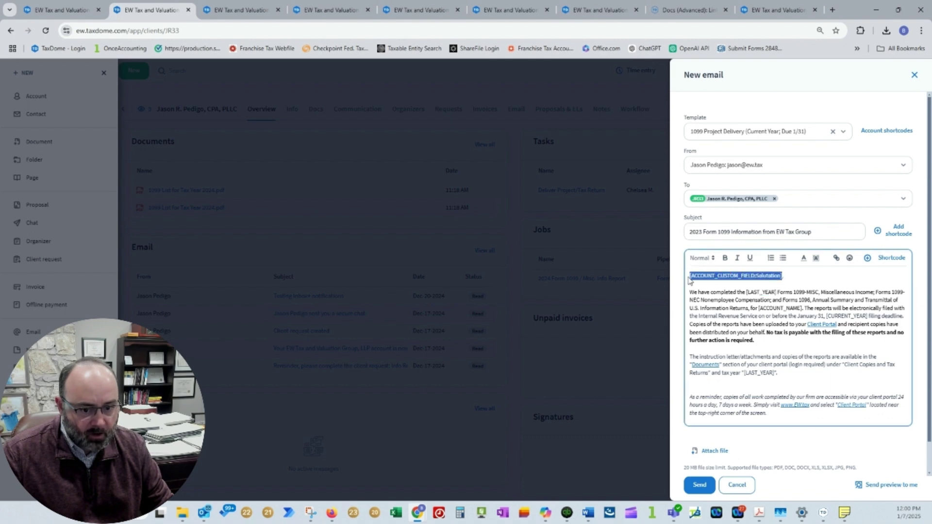
pyautogui.click(720, 293)
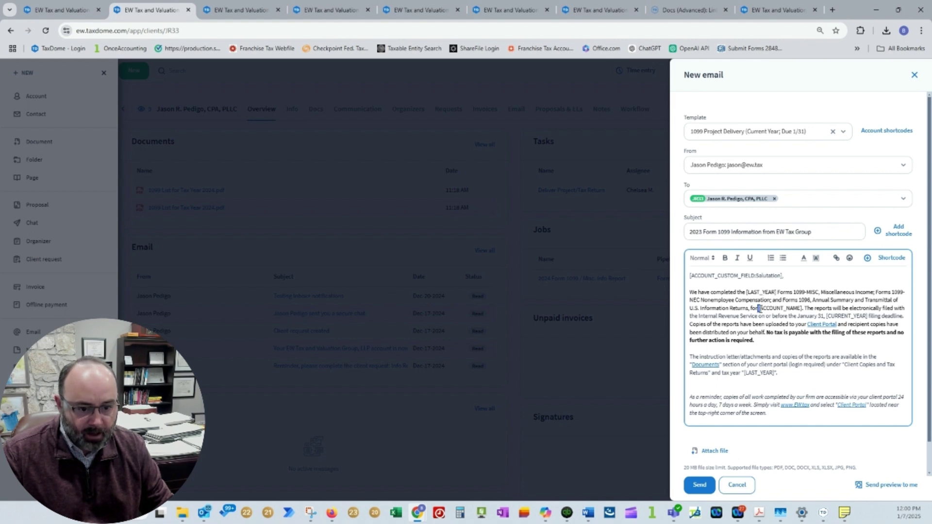
pyautogui.moveTo(759, 308); pyautogui.dragTo(801, 309)
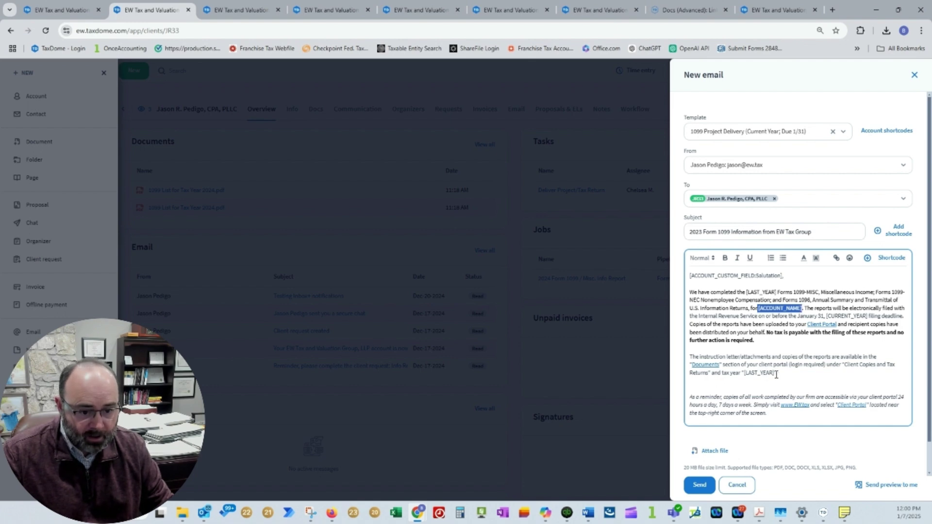
pyautogui.moveTo(776, 373); pyautogui.dragTo(748, 373)
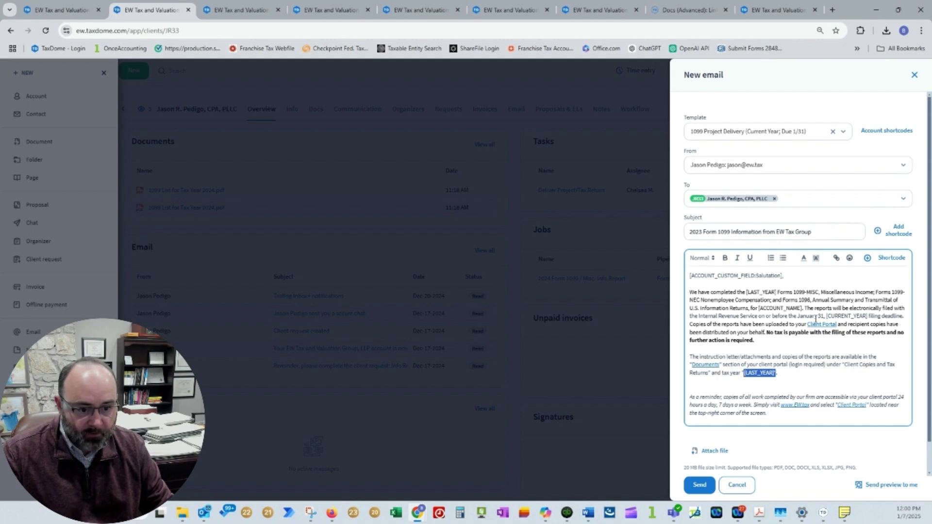
pyautogui.moveTo(809, 316); pyautogui.dragTo(868, 317)
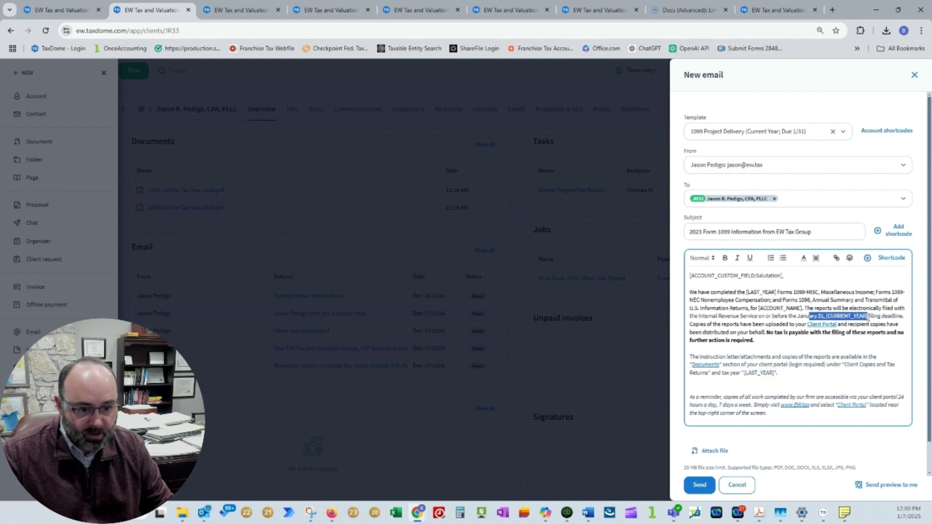
pyautogui.click(848, 346)
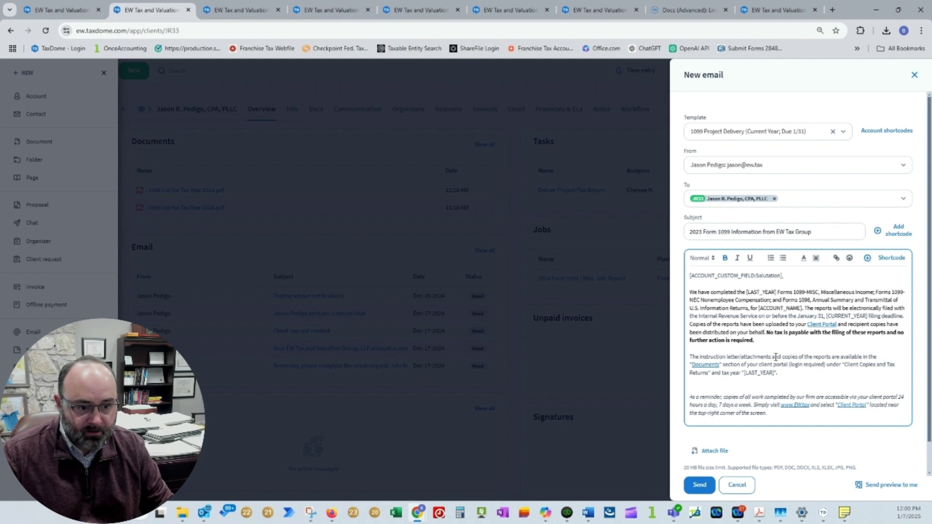
pyautogui.scroll(-1, 751, 321)
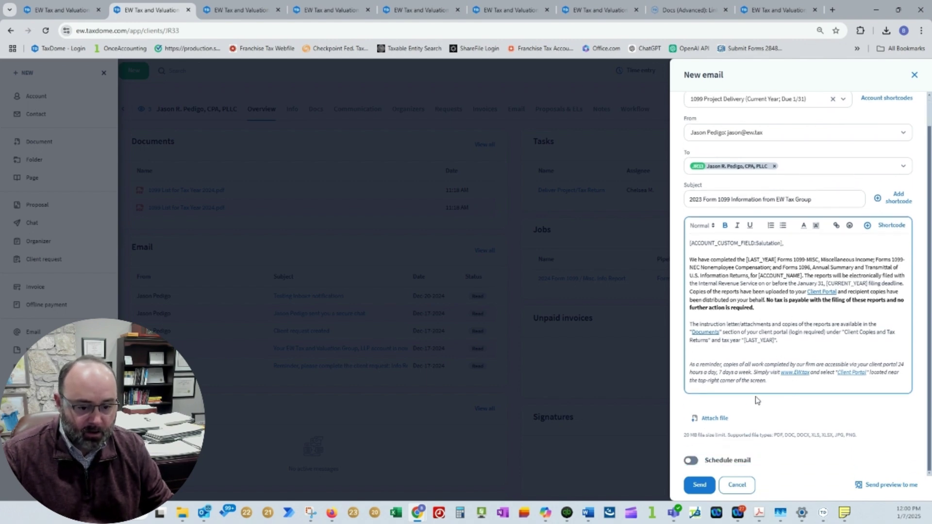
# Attach "2024 Forms 1099-1096 Client Copy #1234.pdf" from TaxDome's "Client Copies and Tax Returns" 2024 folder to the email.
pyautogui.click(716, 420)
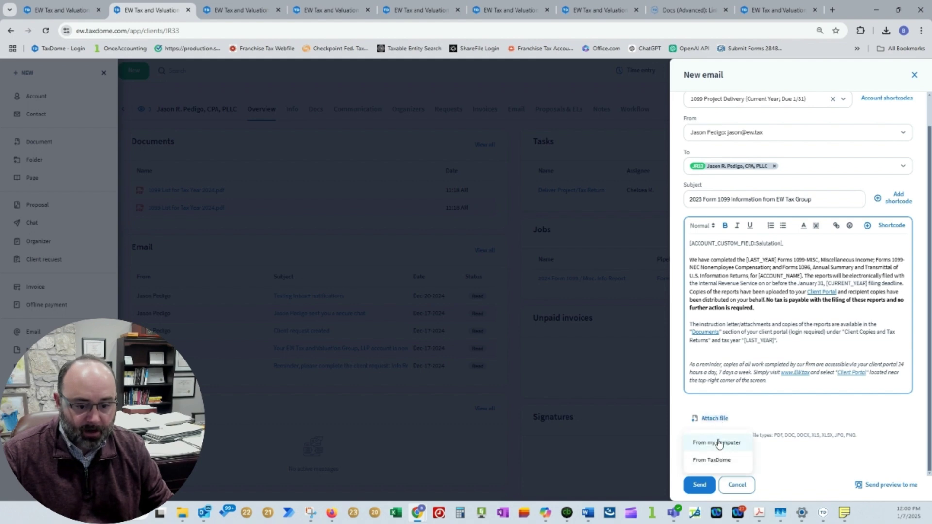
pyautogui.click(719, 466)
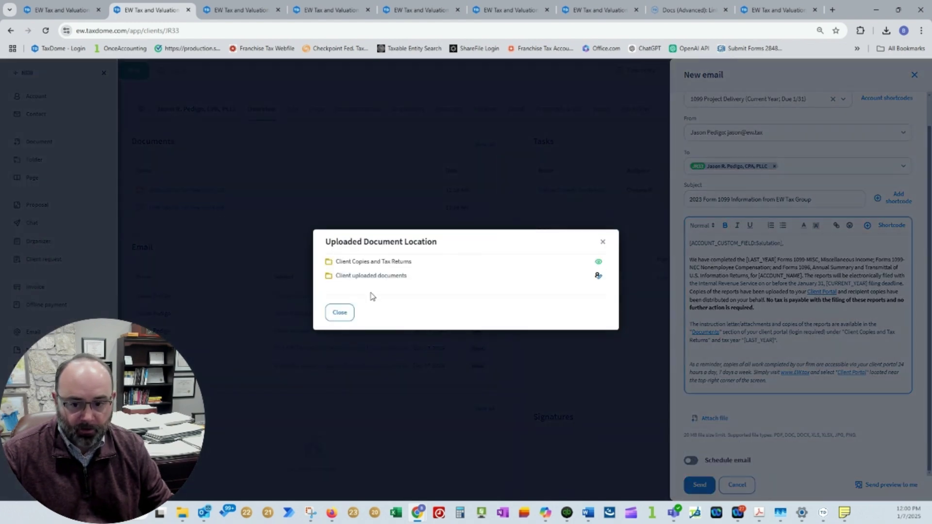
pyautogui.click(364, 262)
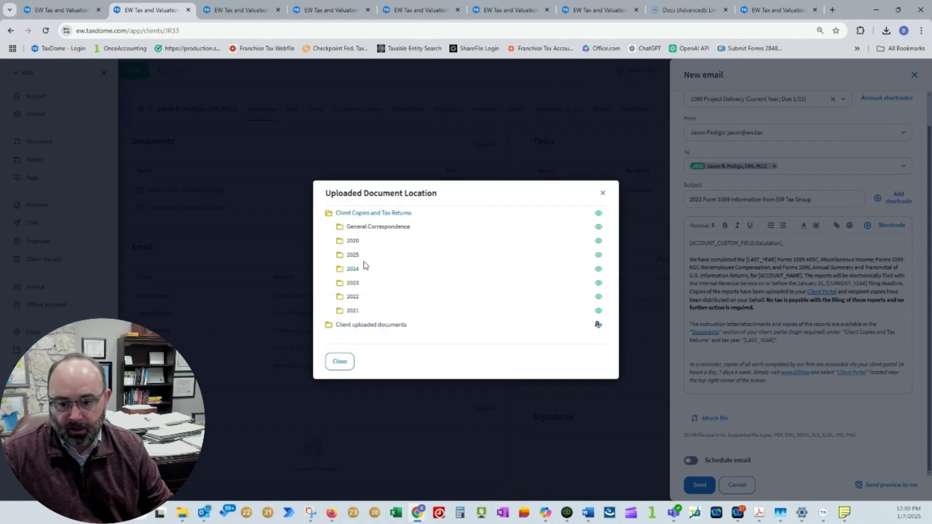
pyautogui.click(360, 271)
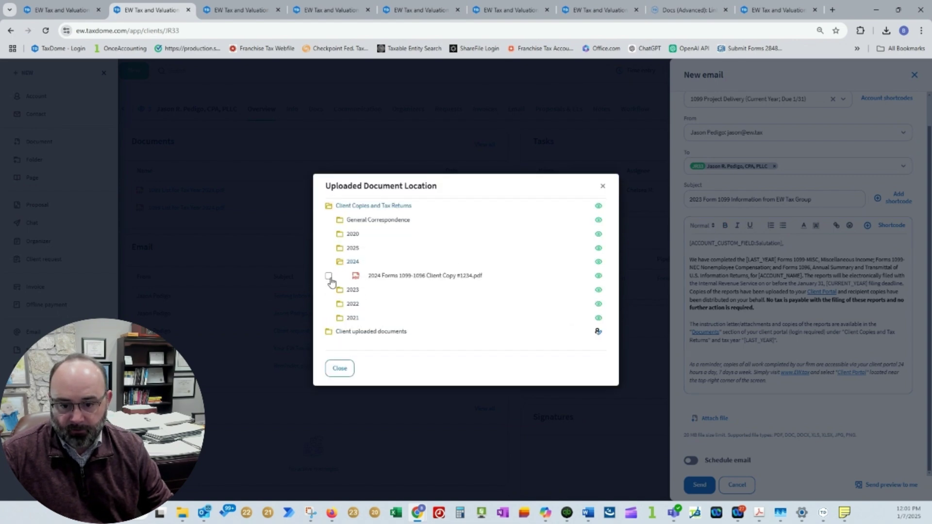
pyautogui.click(329, 276)
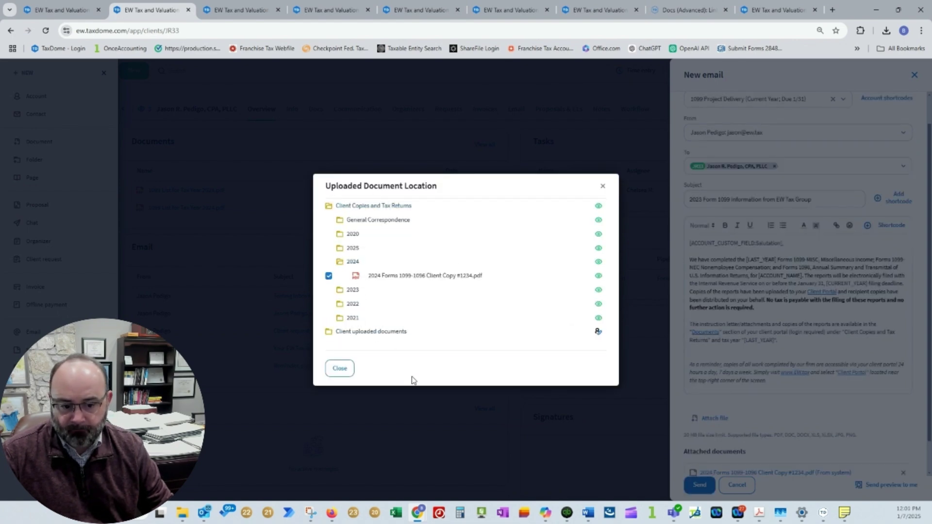
pyautogui.click(344, 372)
pyautogui.scroll(-1, 792, 410)
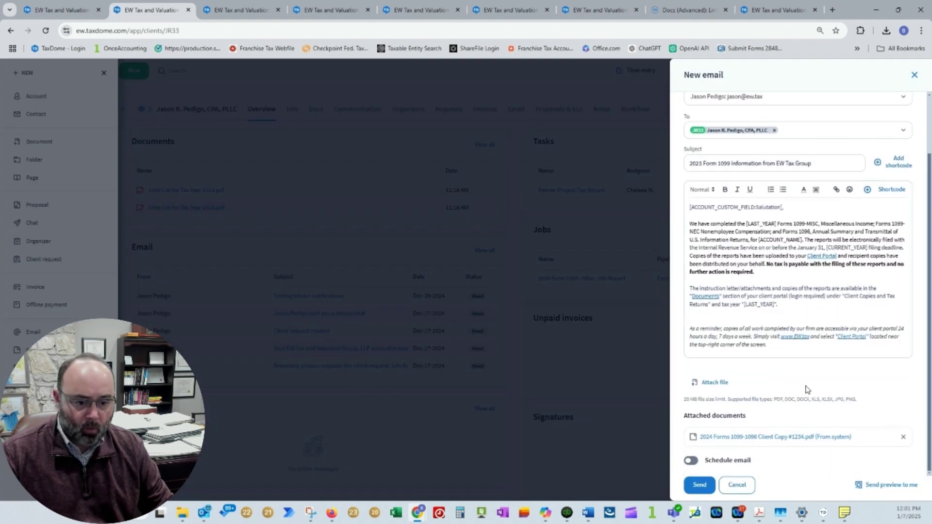
# Check the email's recipient, find the client's CPA firm account by surname in the accounts list and open its account info.
pyautogui.scroll(2, 804, 405)
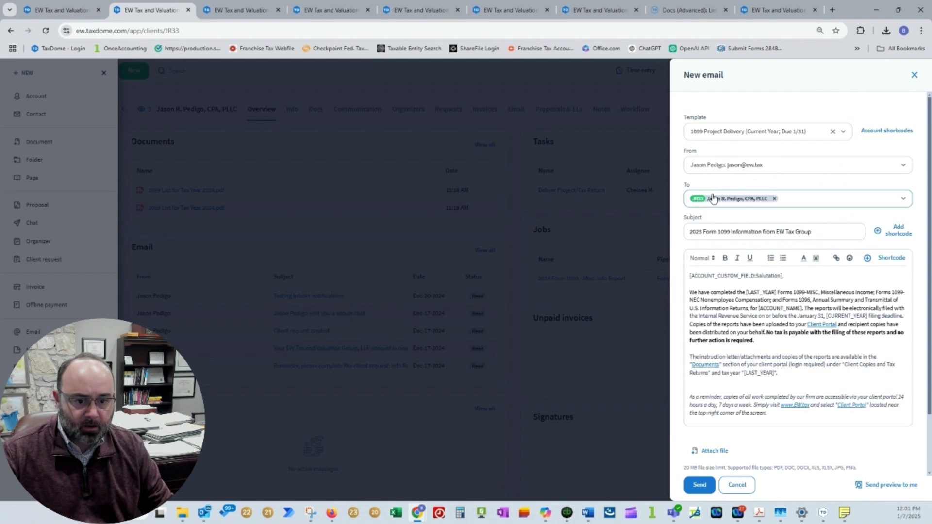
pyautogui.moveTo(717, 204)
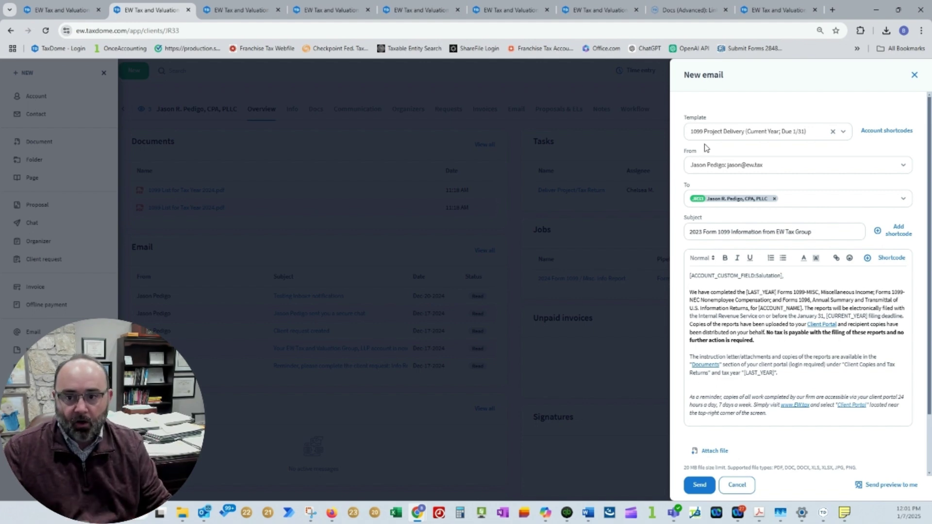
pyautogui.click(245, 11)
pyautogui.click(57, 11)
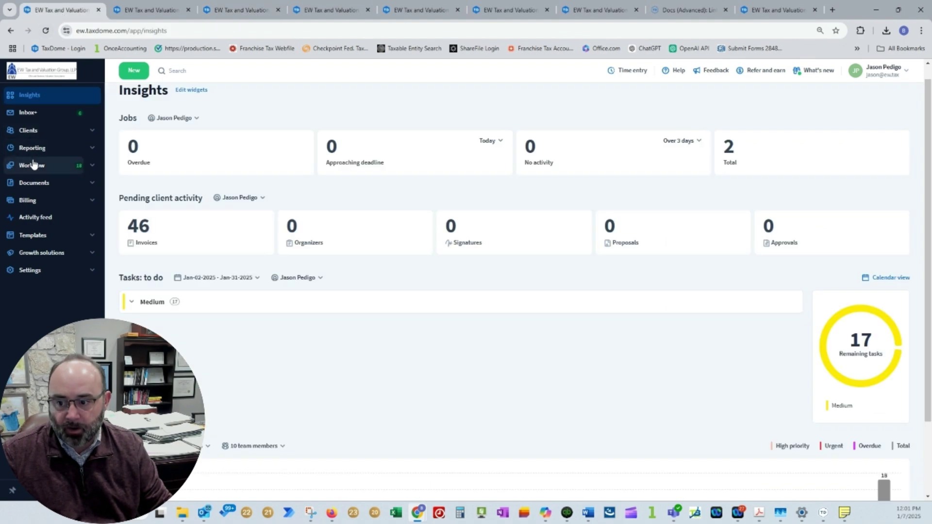
pyautogui.click(31, 136)
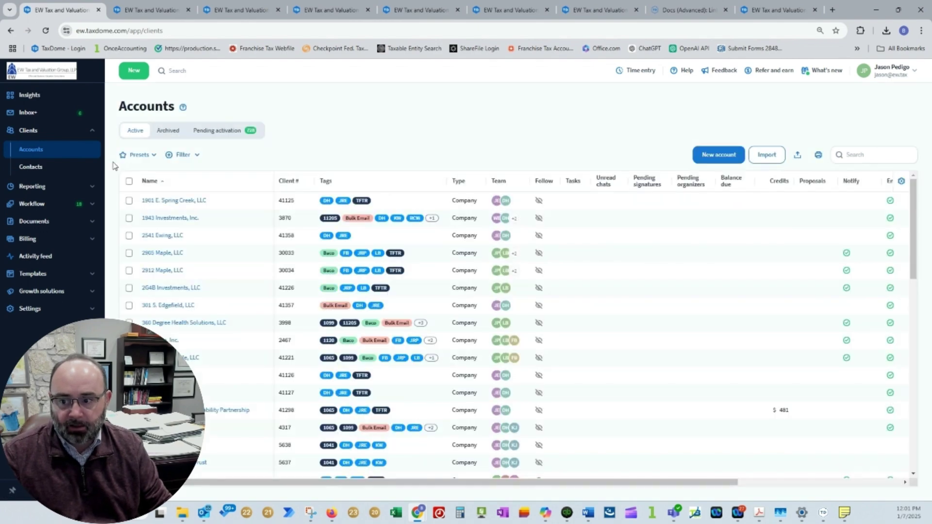
pyautogui.click(879, 155)
pyautogui.write('pedigo')
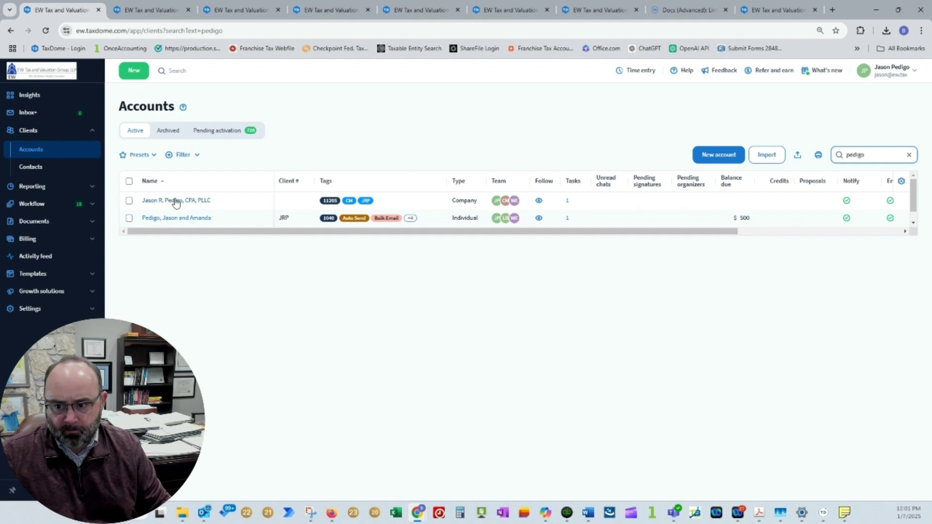
pyautogui.click(175, 200)
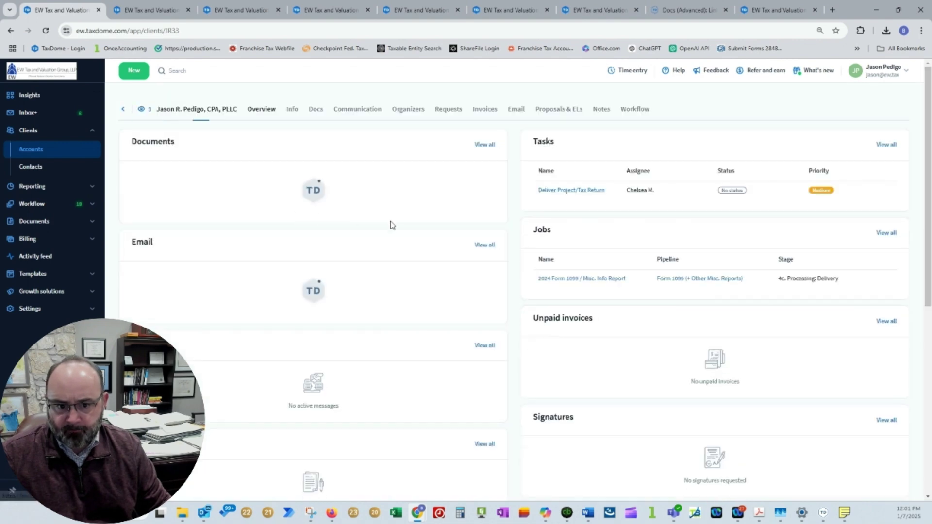
pyautogui.click(293, 110)
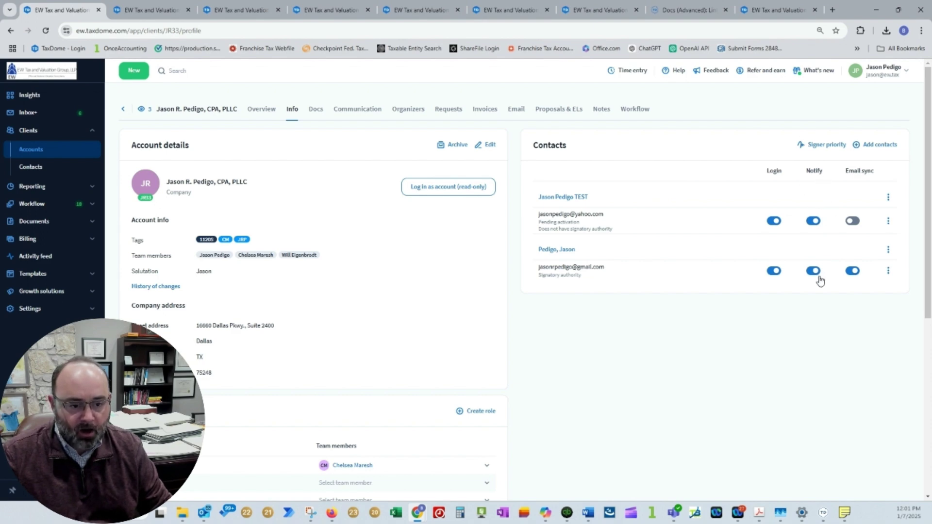
# Disable Notify and enable Email sync for the account's contact that is pending activation.
pyautogui.click(155, 14)
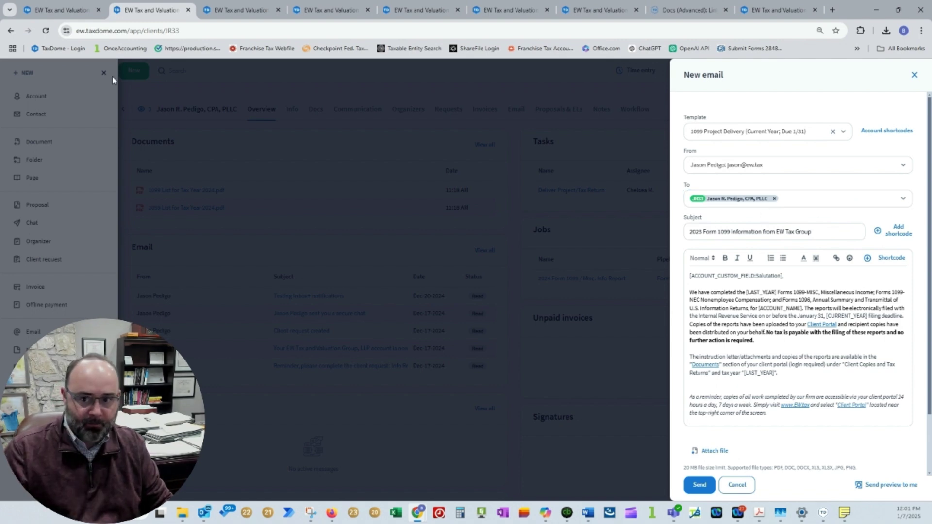
pyautogui.click(58, 17)
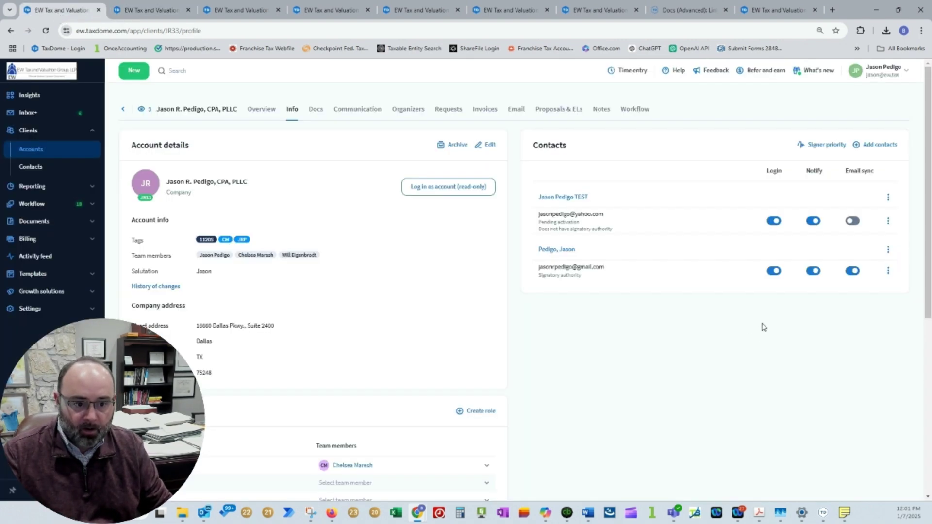
pyautogui.click(814, 221)
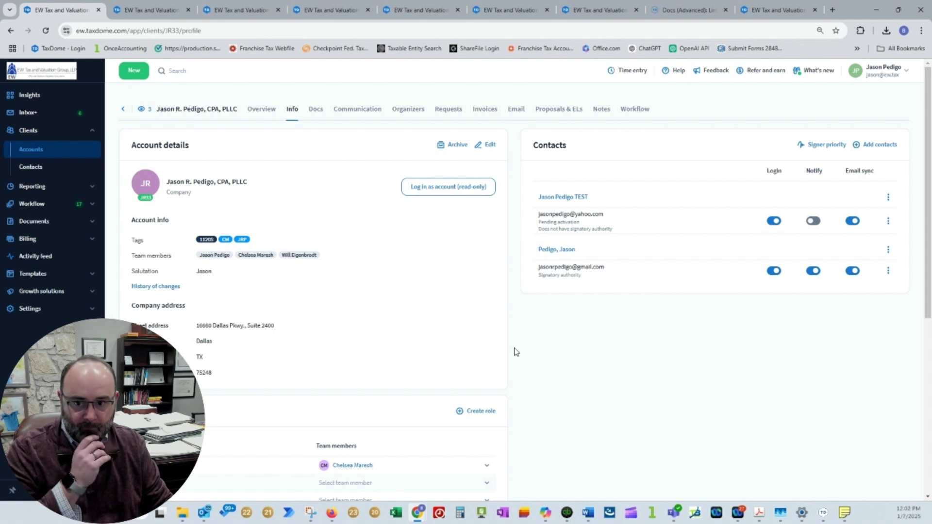
# Return to the email draft and review its recipient address, subject, message body and attached document.
pyautogui.click(145, 10)
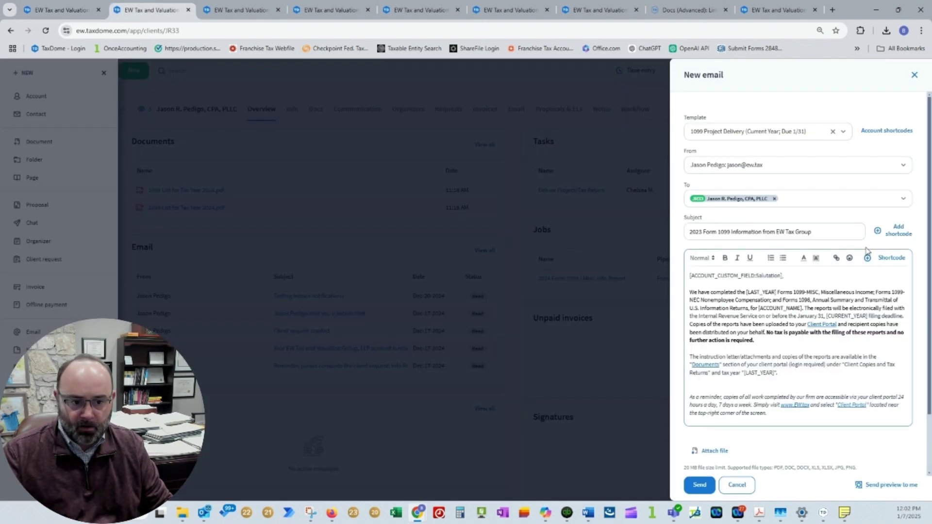
pyautogui.moveTo(723, 203)
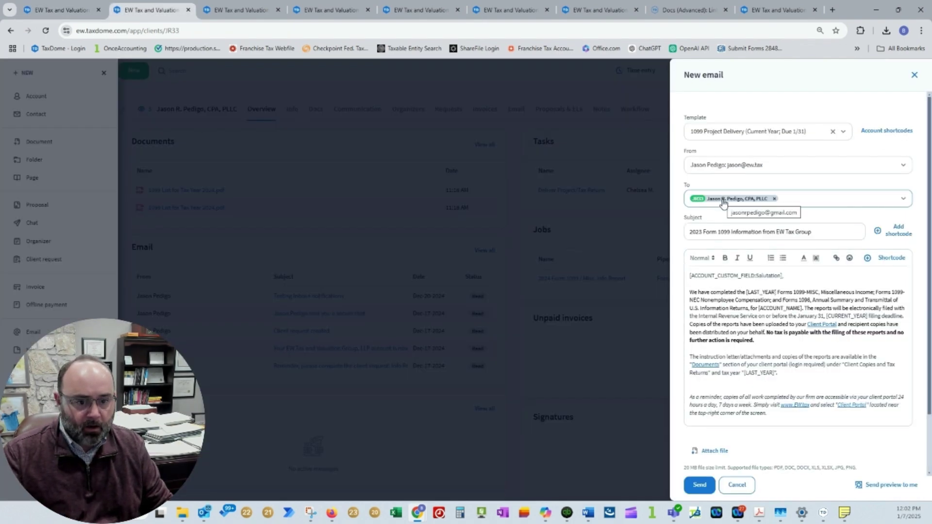
pyautogui.scroll(-3, 722, 203)
pyautogui.scroll(3, 733, 185)
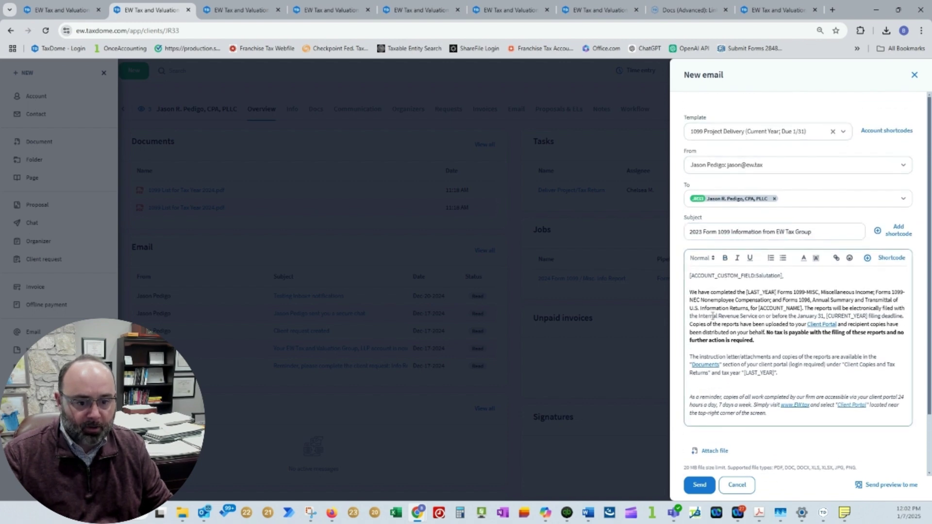
pyautogui.moveTo(690, 275); pyautogui.dragTo(845, 412)
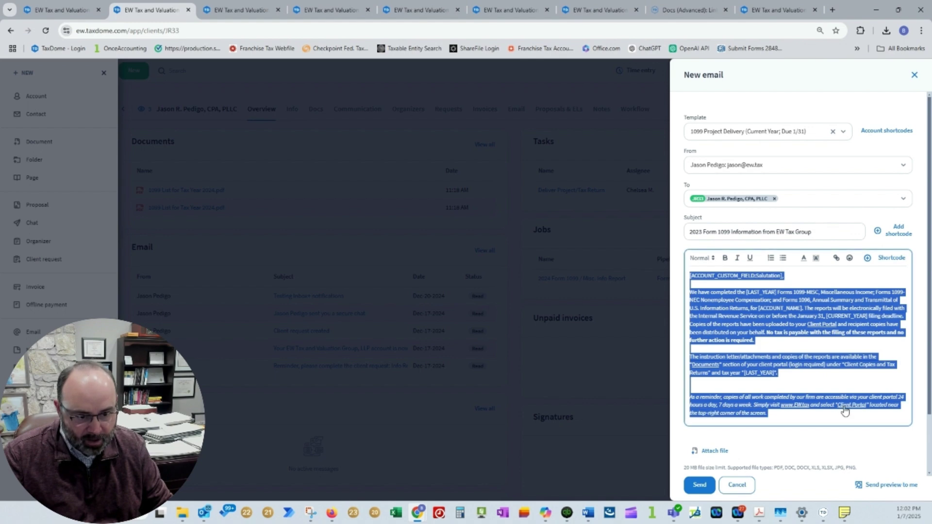
pyautogui.click(842, 219)
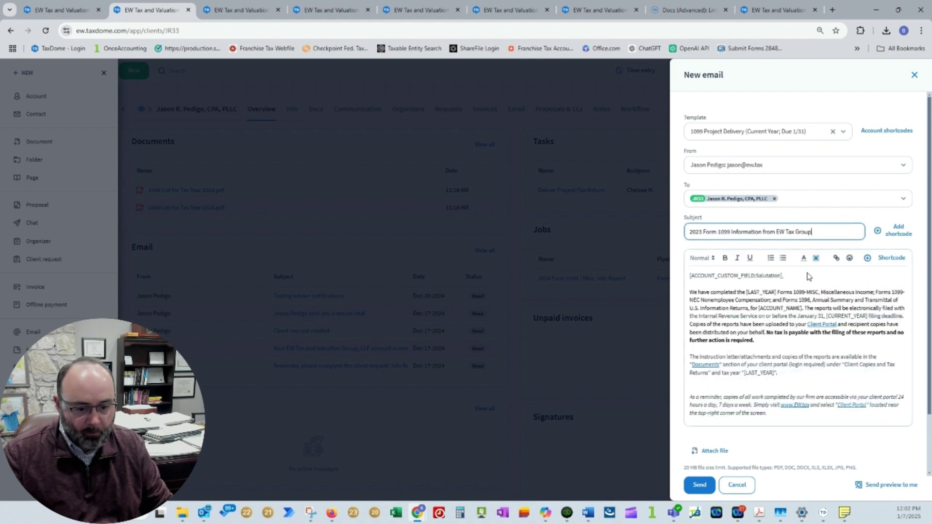
pyautogui.click(751, 238)
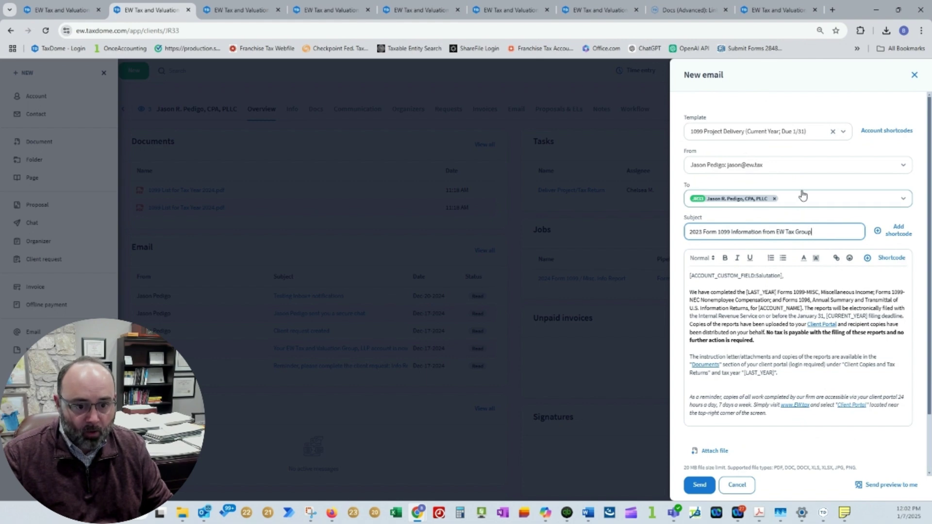
pyautogui.scroll(-2, 801, 202)
pyautogui.scroll(-1, 802, 196)
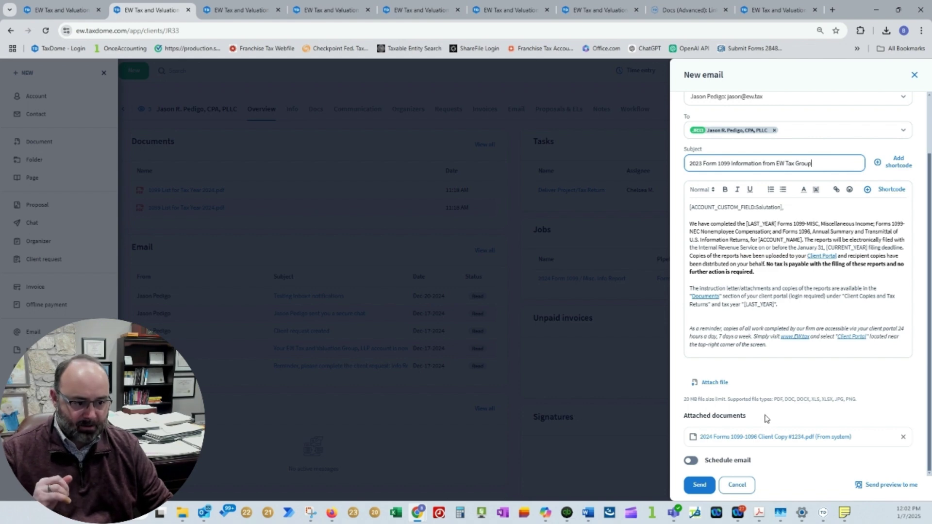
# Switch to Outlook, start a new message in its own window, and examine the attachment options and signature block.
pyautogui.click(204, 513)
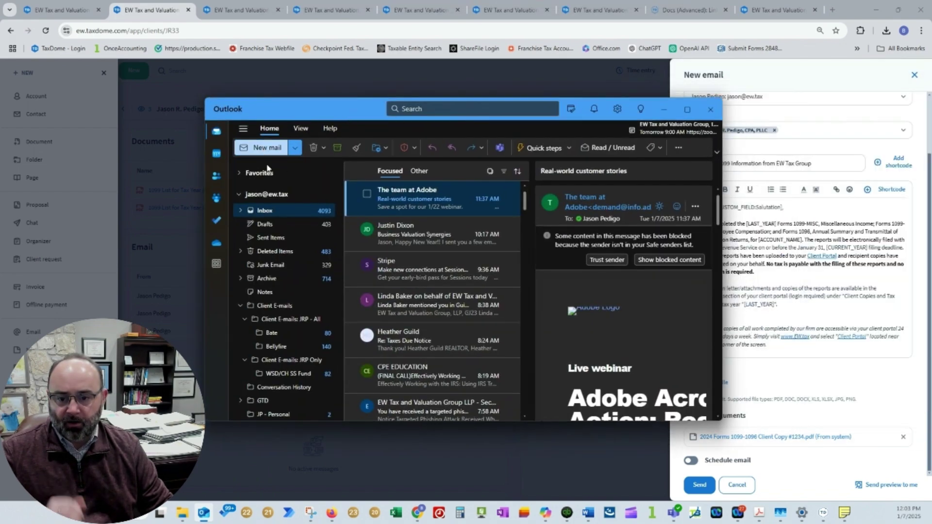
pyautogui.click(260, 147)
pyautogui.click(686, 109)
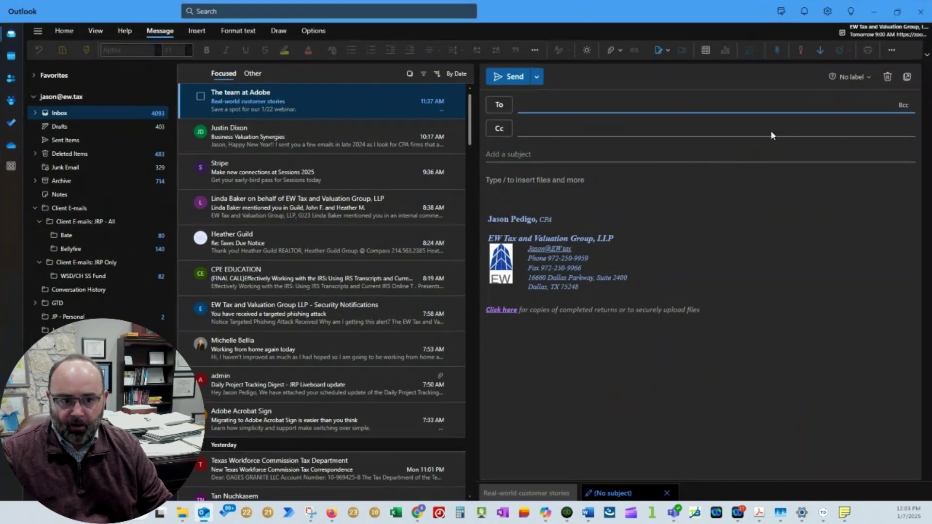
pyautogui.click(915, 77)
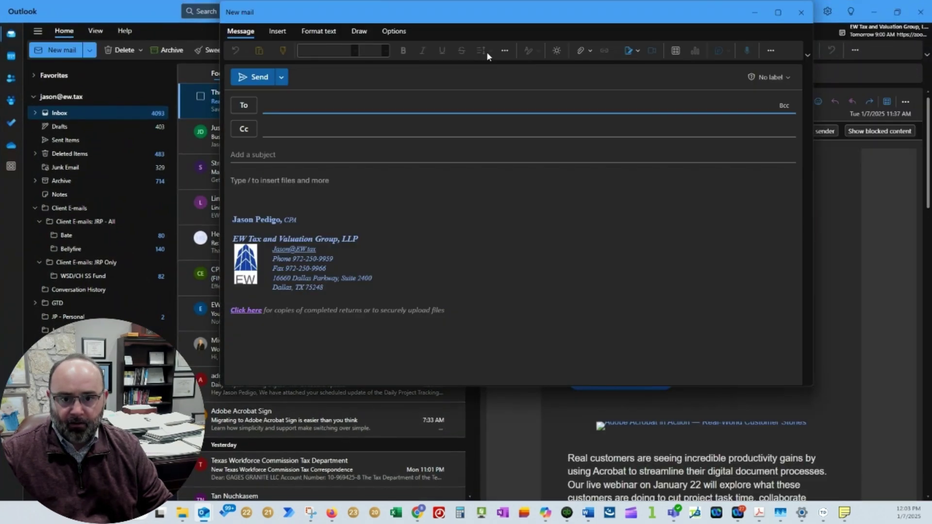
pyautogui.click(580, 53)
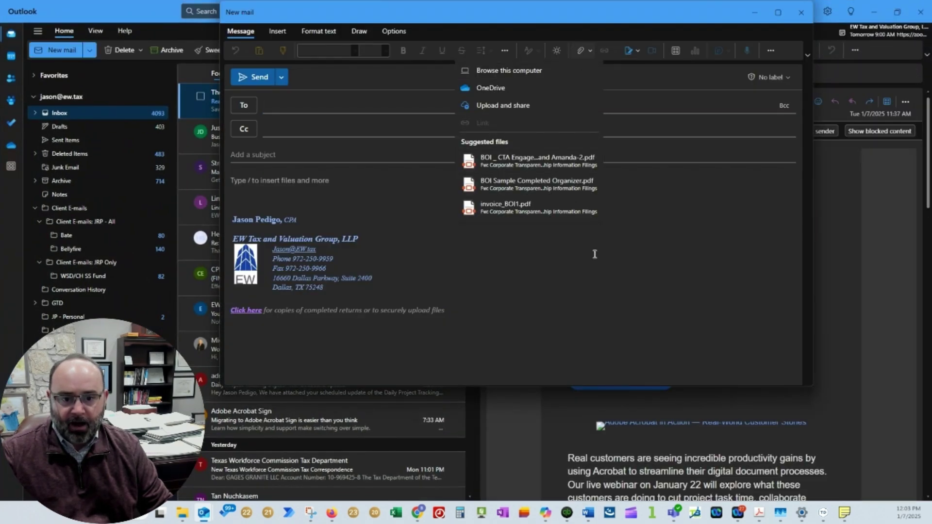
pyautogui.click(606, 17)
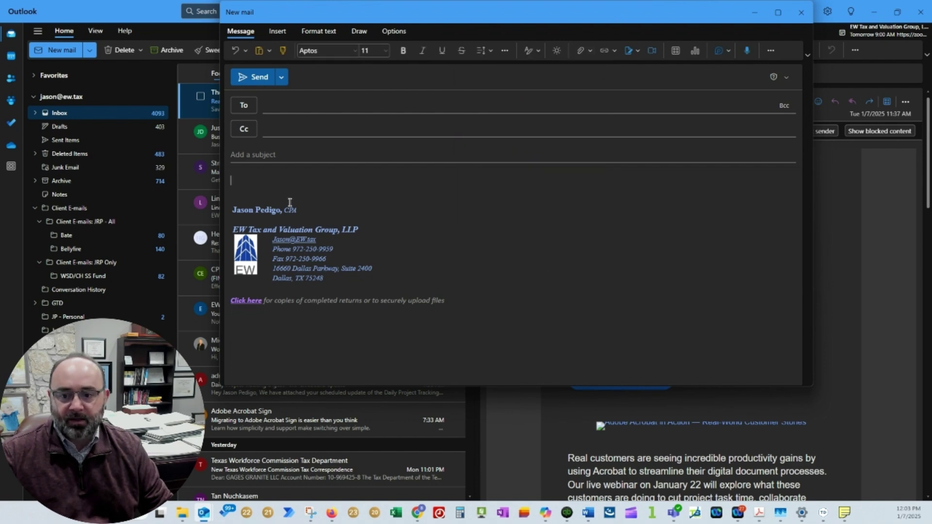
pyautogui.hotkey('alt', '`')
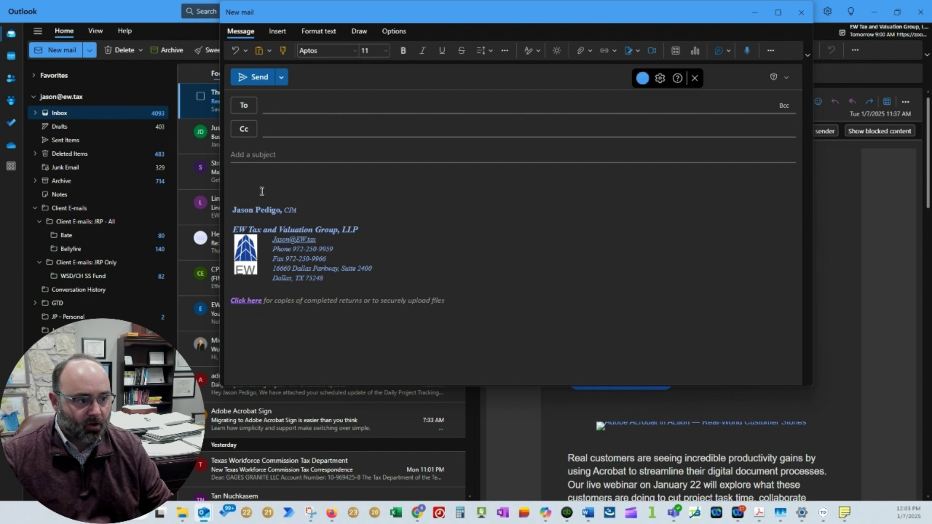
# Switch back to TaxDome, send the 1099 delivery email, and open the newest message in the recipient's Gmail inbox.
pyautogui.hotkey('alt', 'Tab')
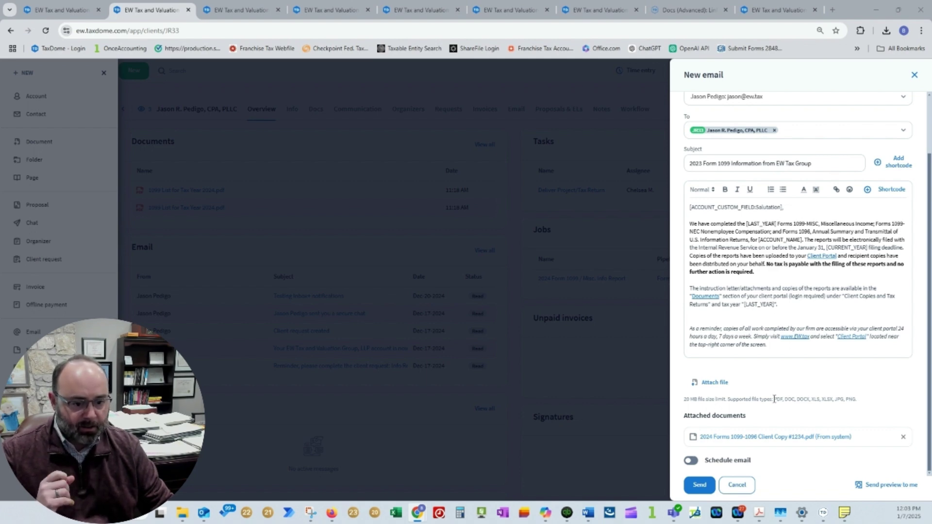
pyautogui.click(699, 485)
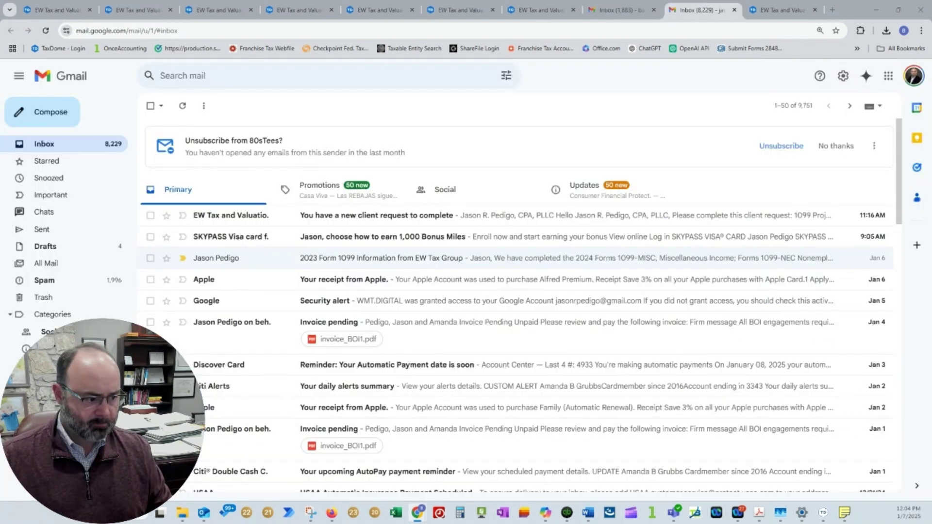
pyautogui.click(410, 223)
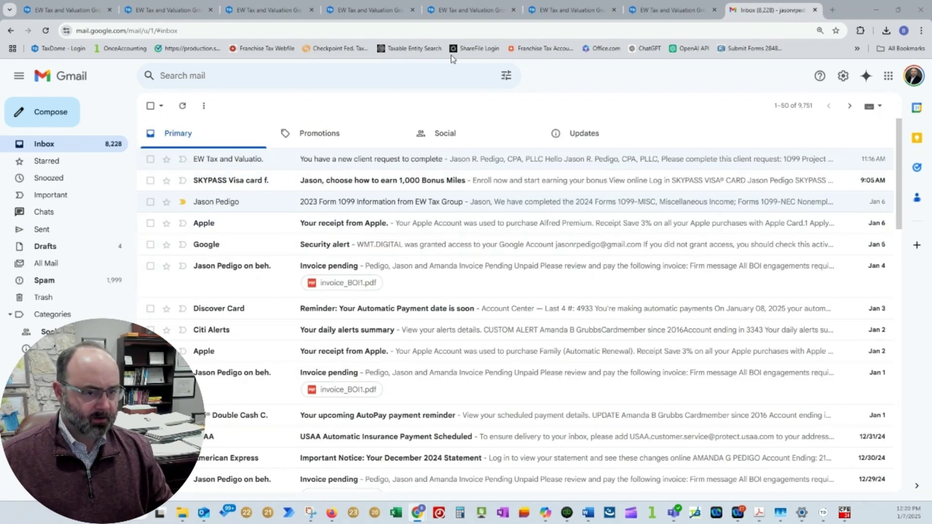
# Review the account's document folders and the sent 1099 delivery email, and switch to the client portal's documents in Firefox.
pyautogui.click(662, 16)
pyautogui.click(263, 15)
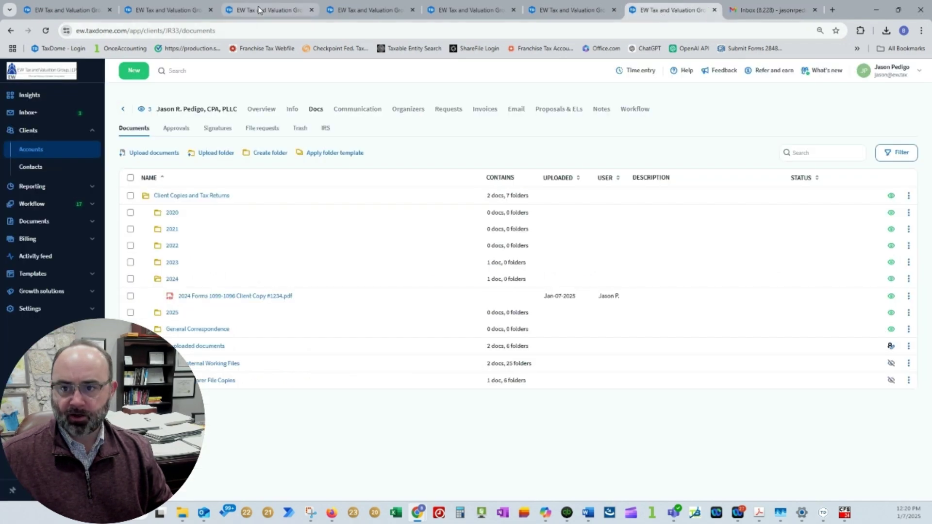
pyautogui.click(165, 14)
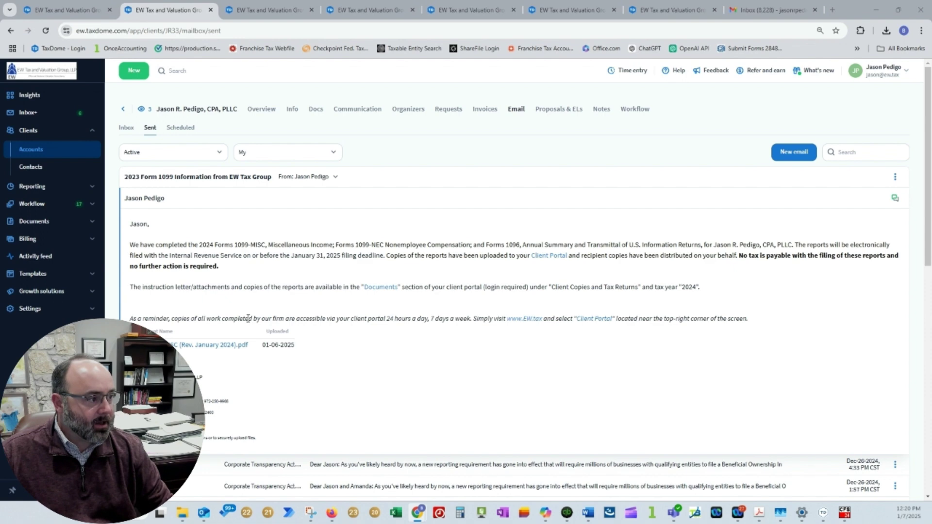
pyautogui.hotkey('alt', 'Tab')
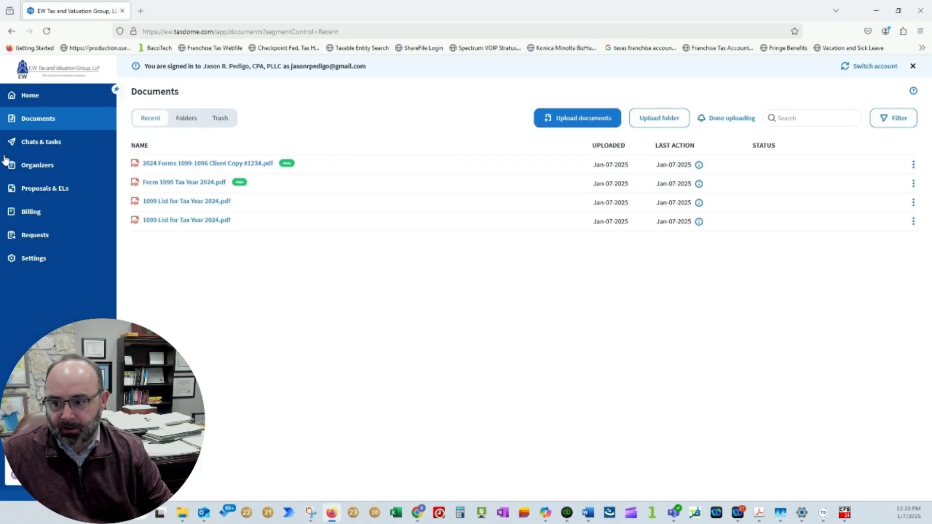
# Check the client portal's home dashboard, review the 2024 Forms 1099-1096 Client Copy #1234.pdf document, and return to the dashboard.
pyautogui.click(35, 89)
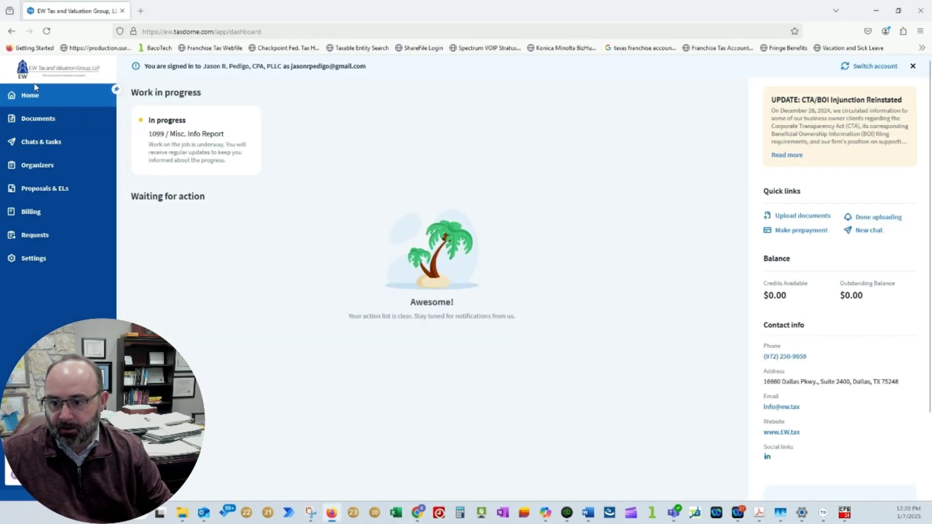
pyautogui.click(37, 119)
pyautogui.click(189, 167)
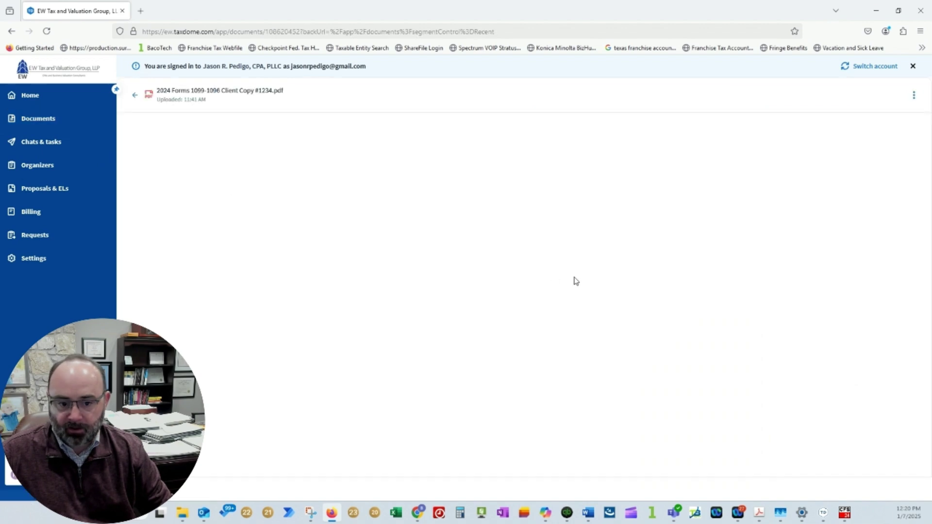
pyautogui.scroll(-5, 403, 317)
pyautogui.scroll(5, 403, 317)
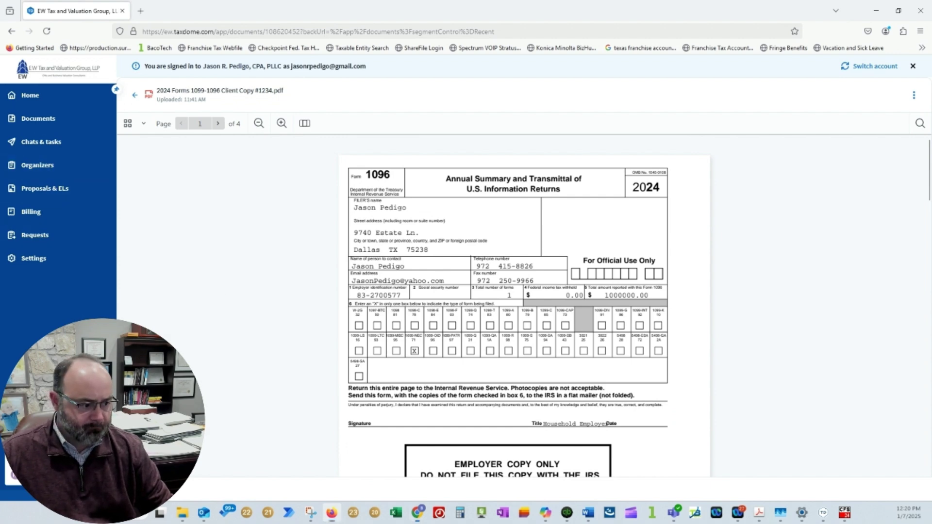
pyautogui.click(30, 95)
# Switch back to TaxDome in Chrome and review the sent 1099 delivery email's greeting, account name, tax year and document references.
pyautogui.hotkey('alt', 'Tab')
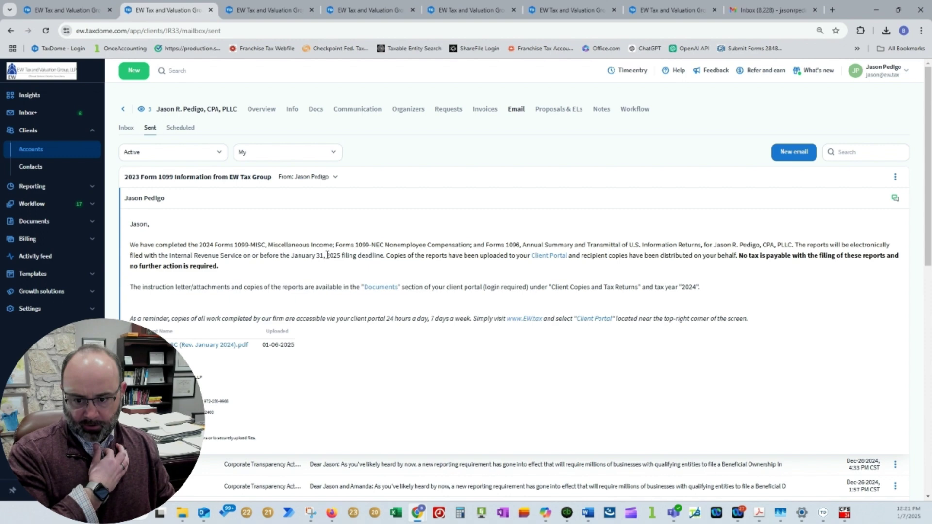
pyautogui.moveTo(327, 255)
pyautogui.mouseDown()
pyautogui.moveTo(354, 256)
pyautogui.moveTo(340, 256)
pyautogui.mouseUp()
pyautogui.click(206, 246)
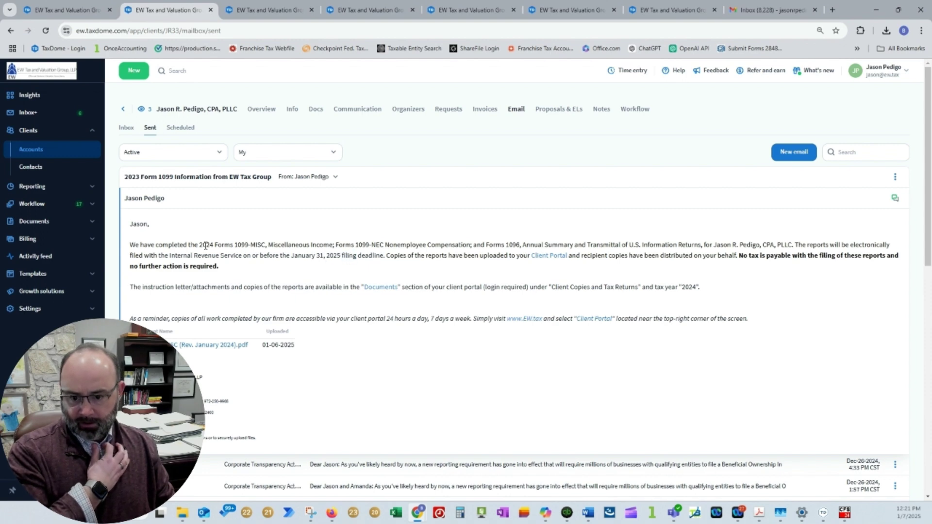
pyautogui.moveTo(146, 225); pyautogui.dragTo(125, 229)
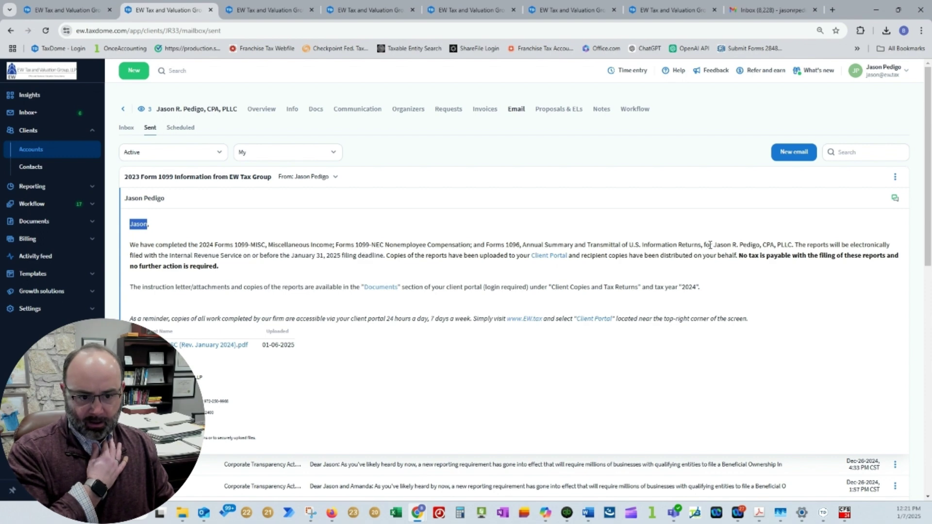
pyautogui.moveTo(705, 245); pyautogui.dragTo(772, 246)
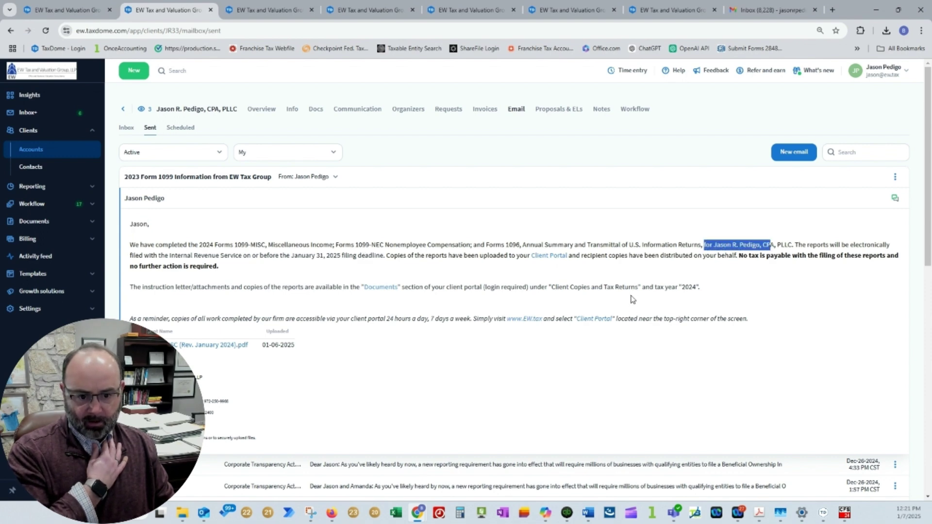
pyautogui.click(683, 287)
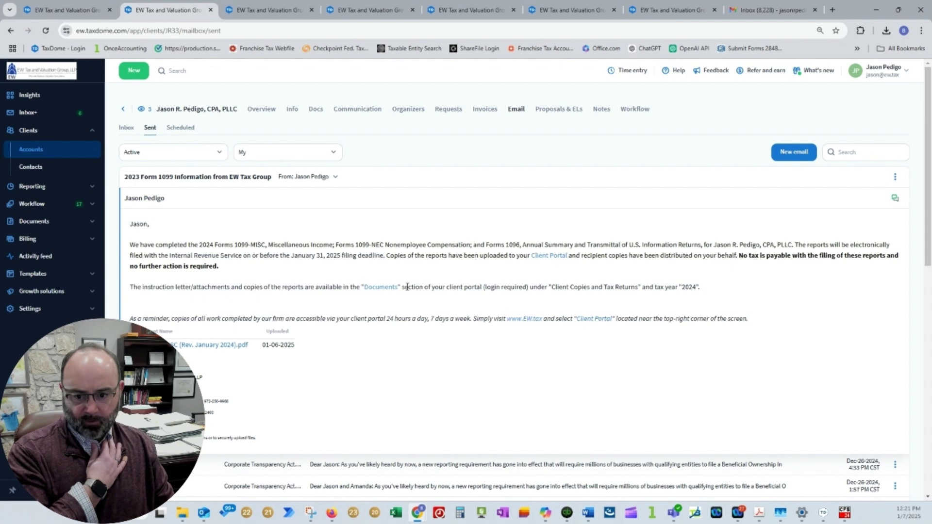
pyautogui.scroll(-1, 371, 366)
pyautogui.scroll(1, 371, 366)
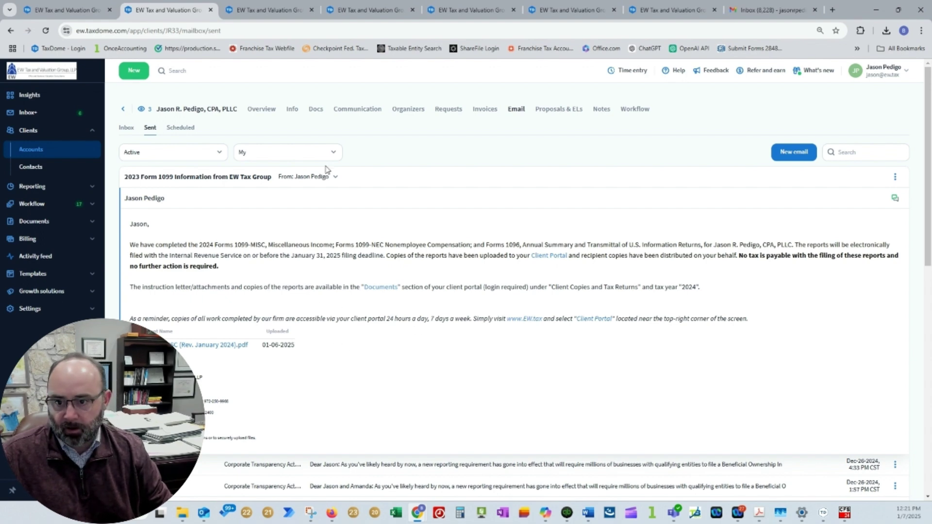
# In the refreshed Form 1099 (+ Other Misc. Reports) pipeline, set the delivery-stage job's Deliver Project/Tax Return task to Completed and save the job.
pyautogui.click(94, 11)
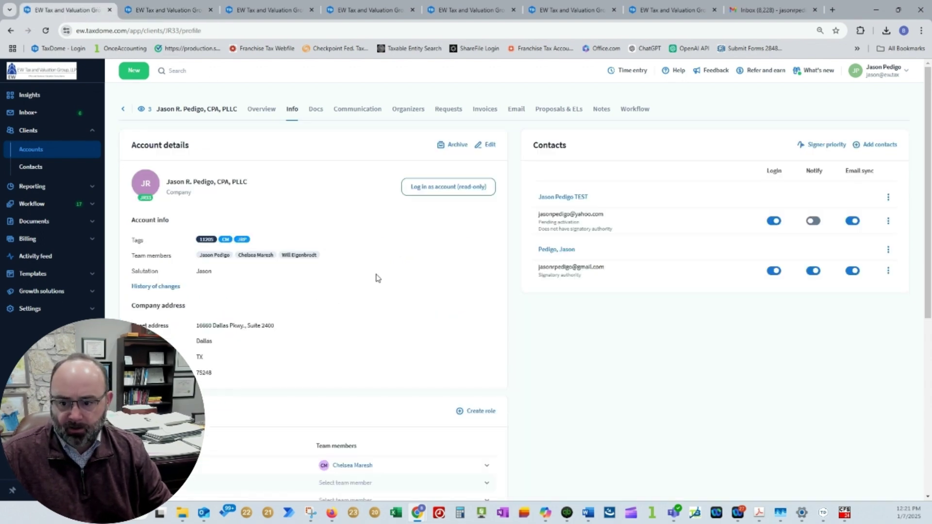
pyautogui.click(264, 10)
pyautogui.click(369, 10)
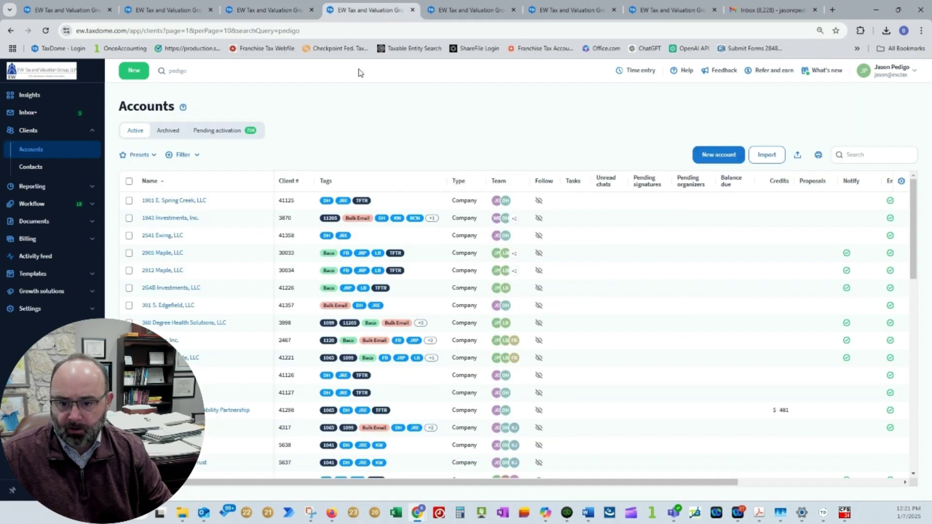
pyautogui.click(473, 13)
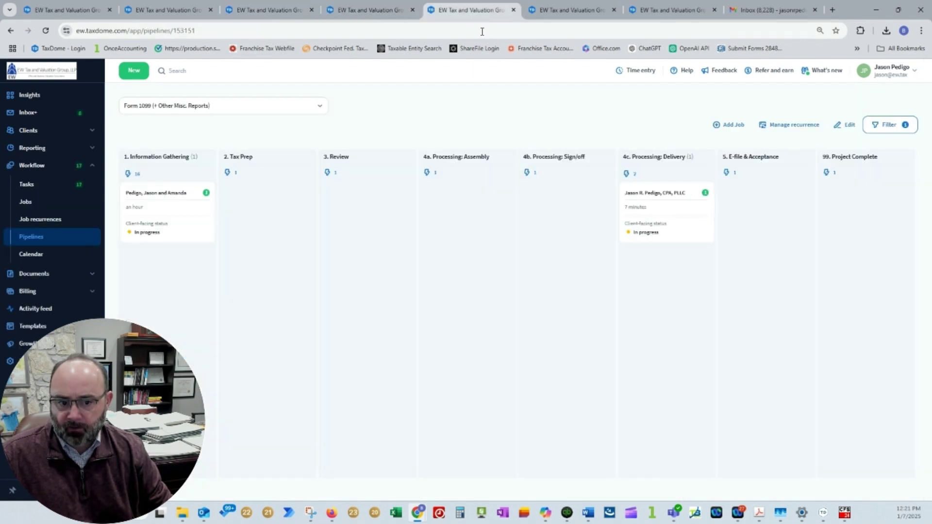
pyautogui.click(45, 31)
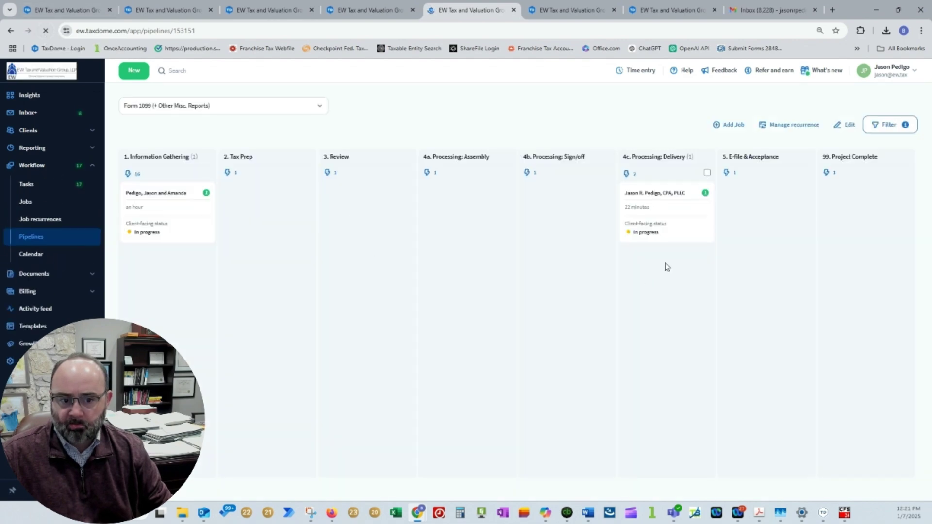
pyautogui.click(645, 208)
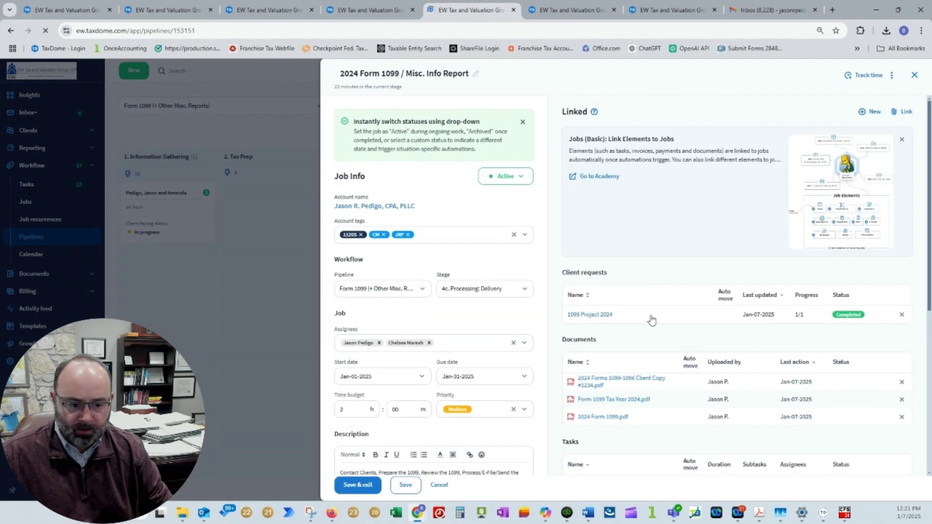
pyautogui.scroll(-4, 651, 320)
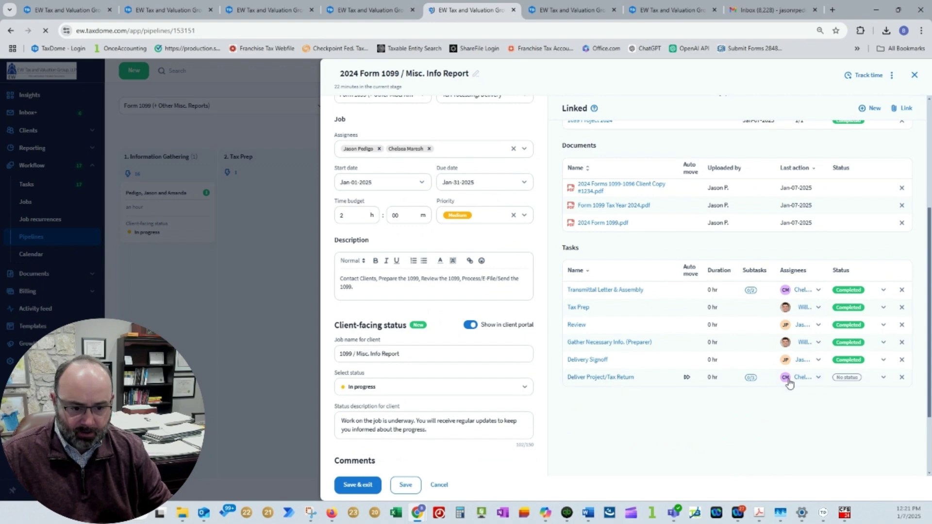
pyautogui.click(847, 377)
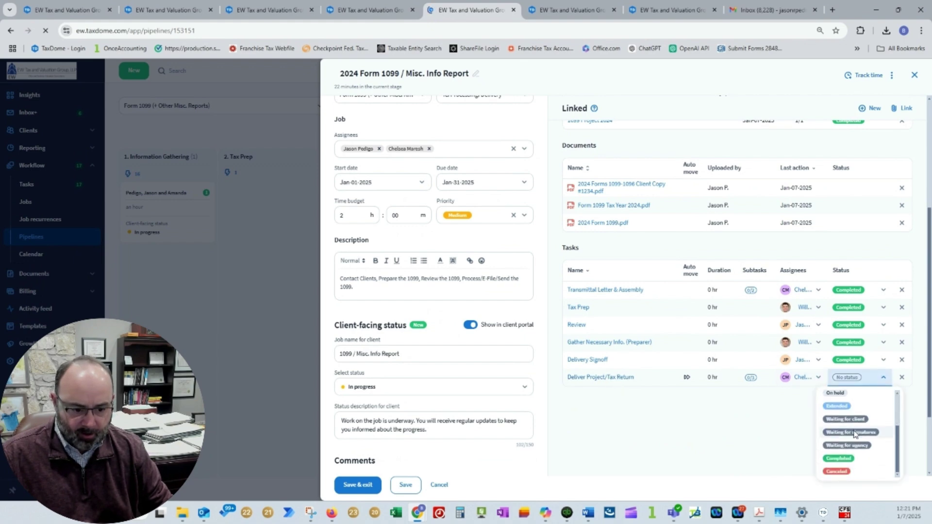
pyautogui.click(839, 458)
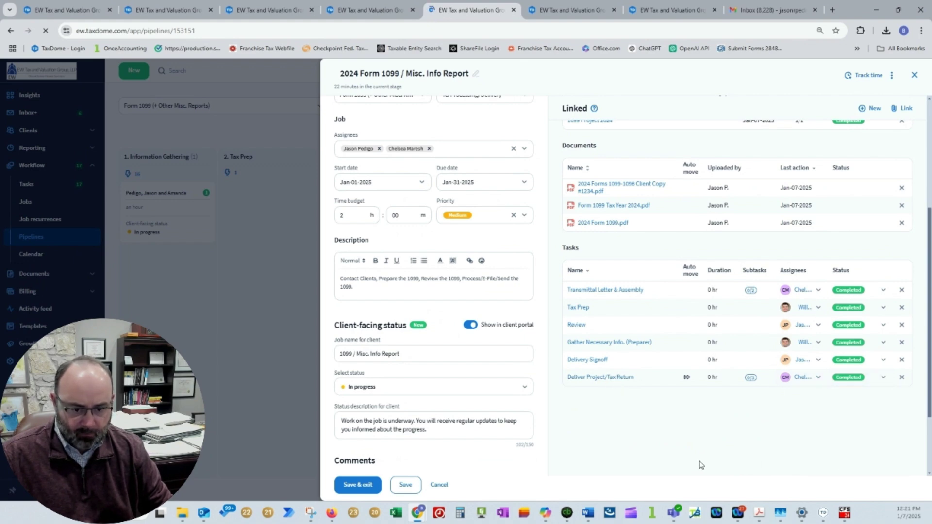
pyautogui.click(354, 488)
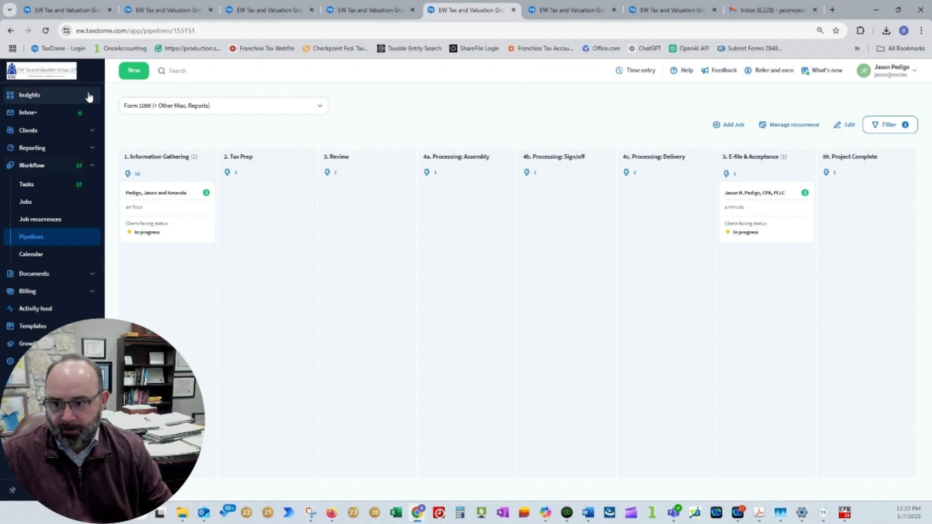
# Search the accounts for the client's surname and open the CPA company account's emails.
pyautogui.click(37, 136)
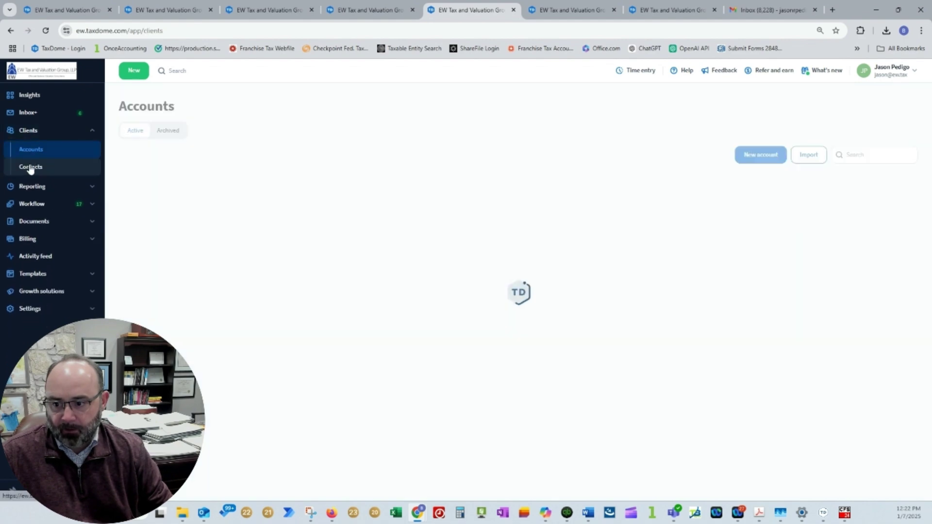
pyautogui.click(864, 155)
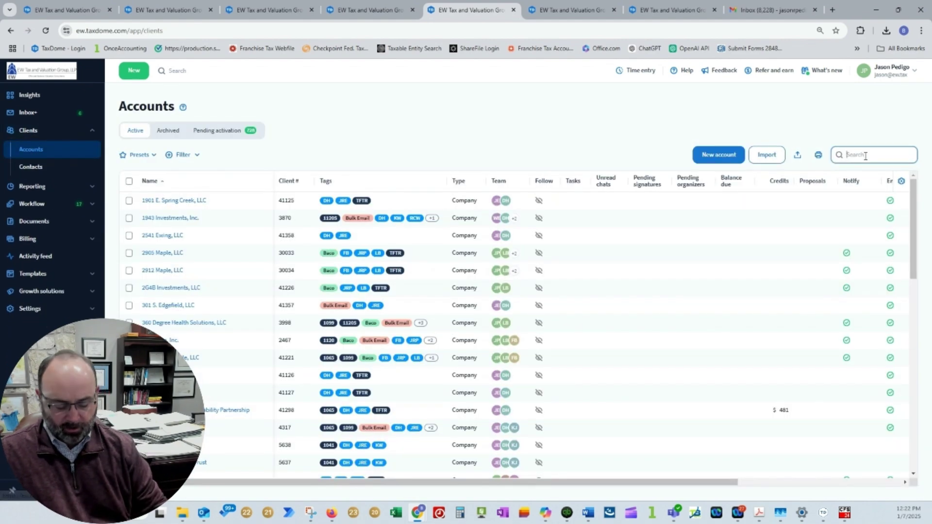
pyautogui.write('pedigo')
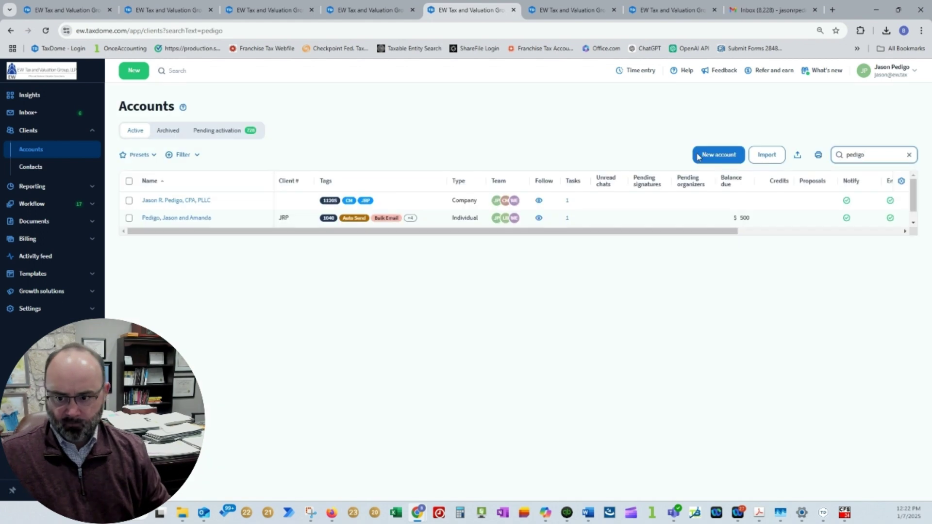
pyautogui.click(179, 201)
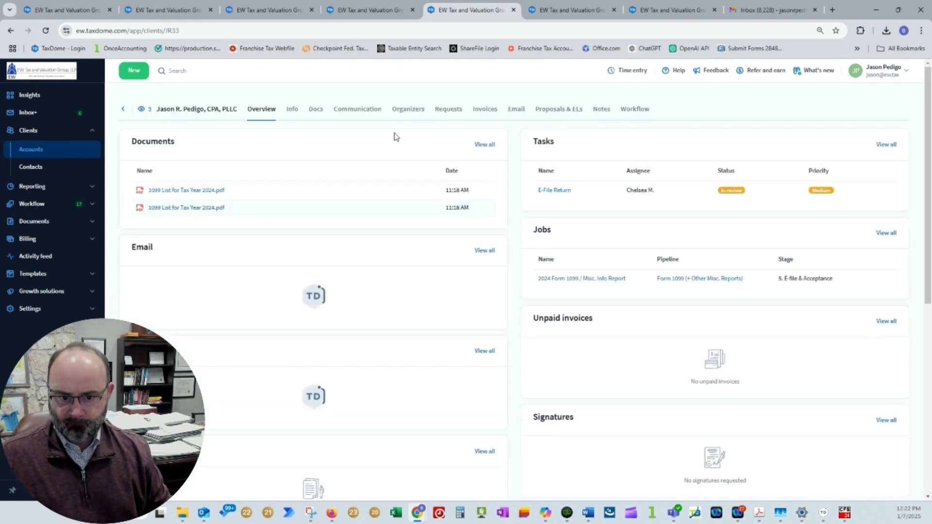
pyautogui.click(514, 110)
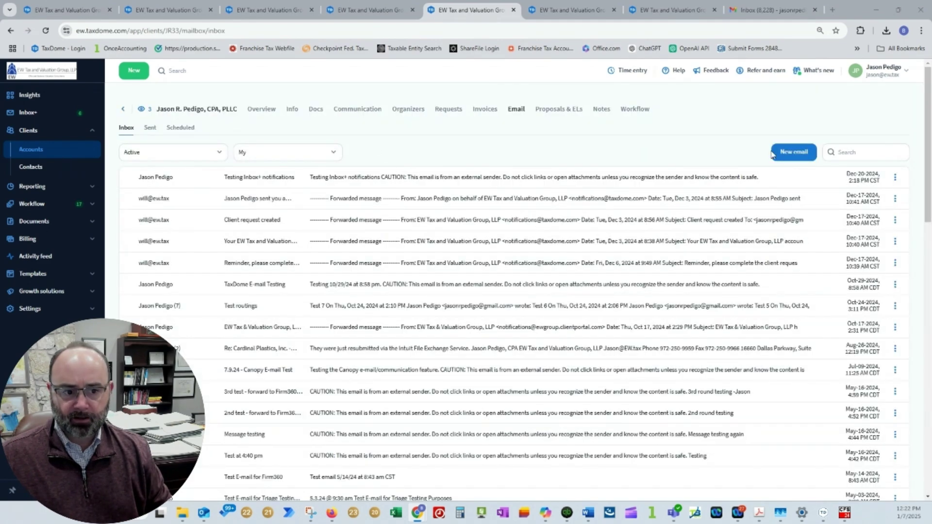
# Start a new email to the account using the 1099 Project Delivery (Current Year; Due 1/31) template.
pyautogui.click(793, 153)
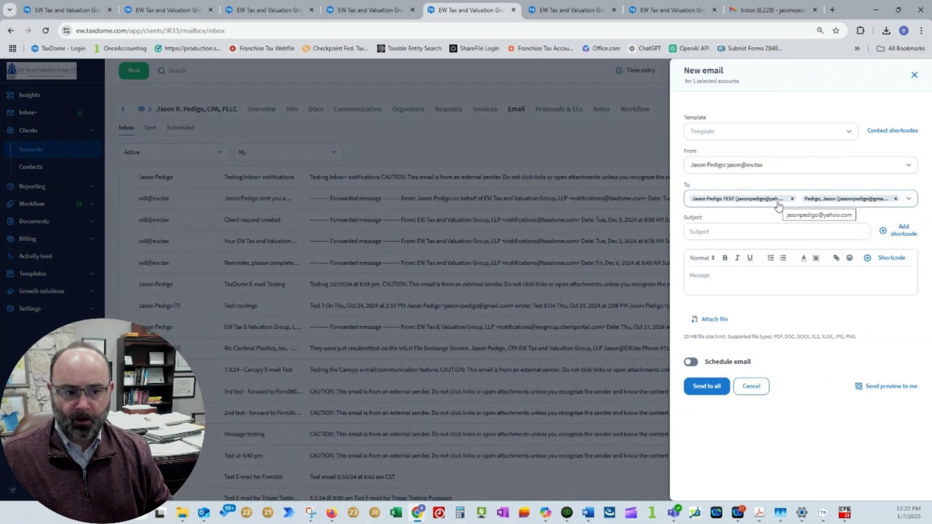
pyautogui.click(775, 136)
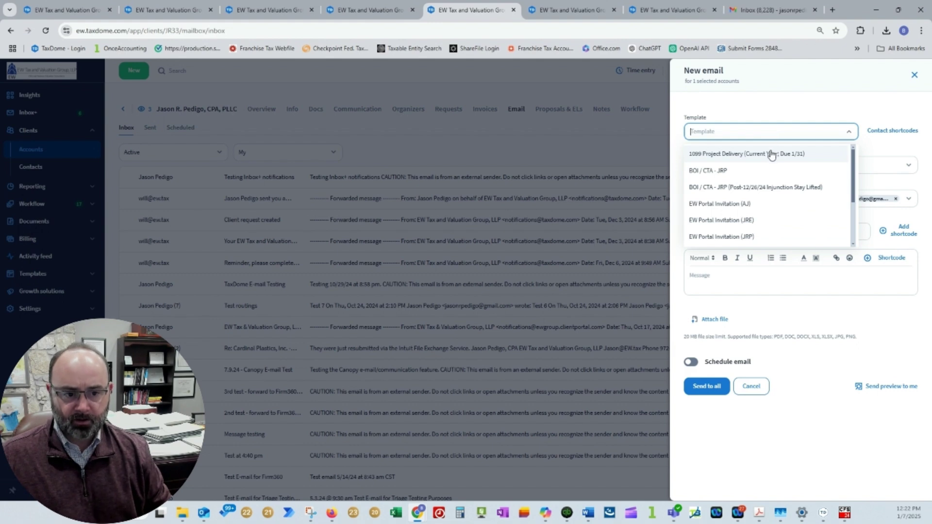
pyautogui.click(770, 154)
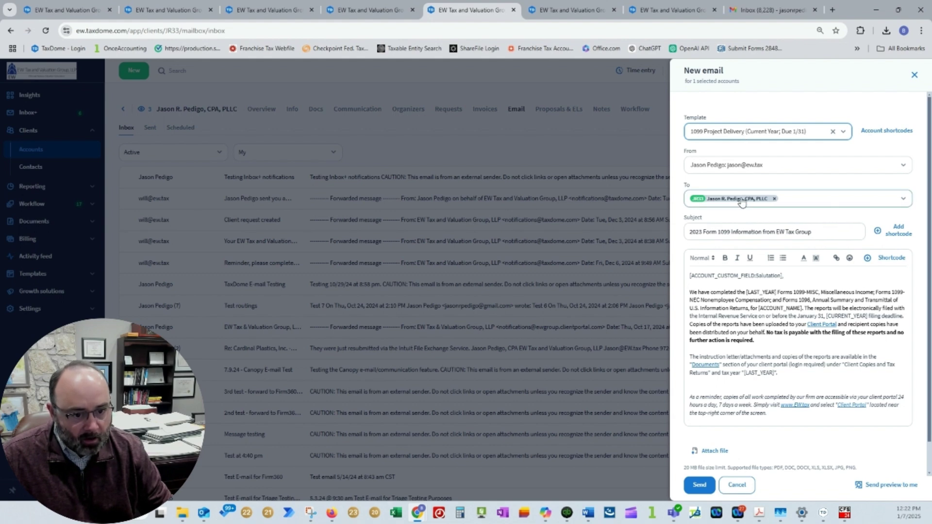
# Attach 2024 Forms 1099-1096 Client Copy #1234.pdf from TaxDome's Client Copies and Tax Returns 2024 folder to the email.
pyautogui.scroll(-1, 796, 315)
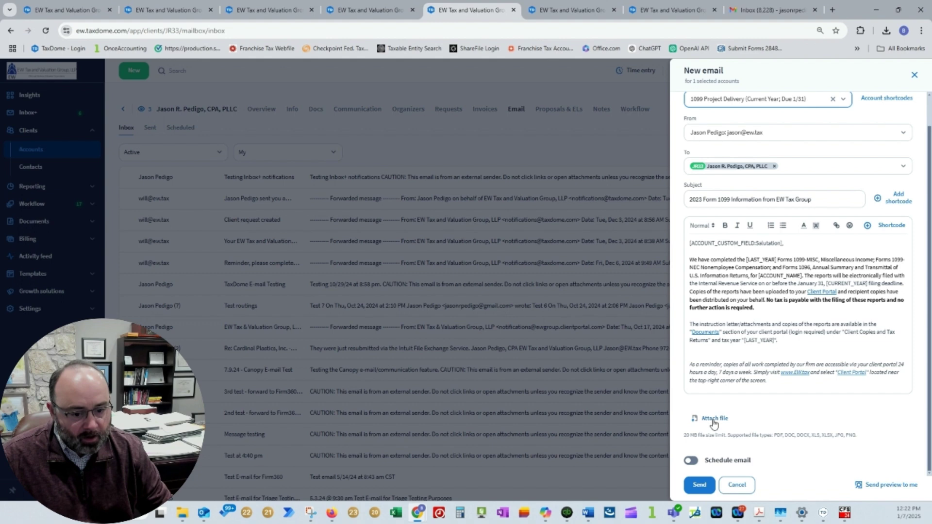
pyautogui.click(714, 422)
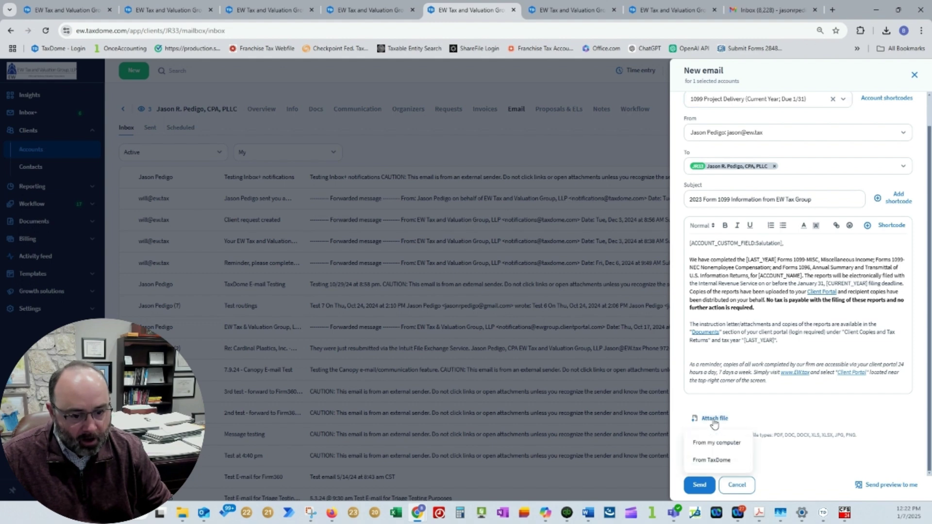
pyautogui.click(713, 460)
pyautogui.click(360, 263)
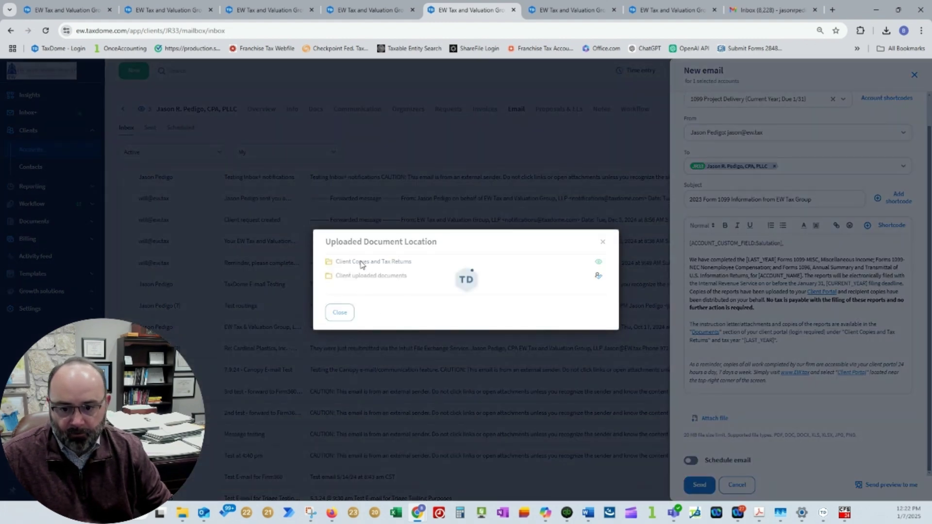
pyautogui.click(352, 273)
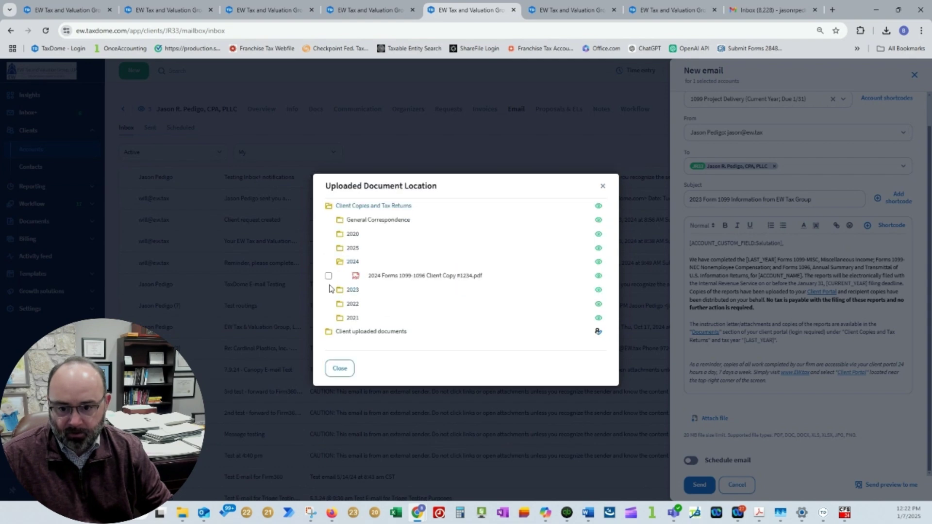
pyautogui.click(329, 276)
pyautogui.click(348, 369)
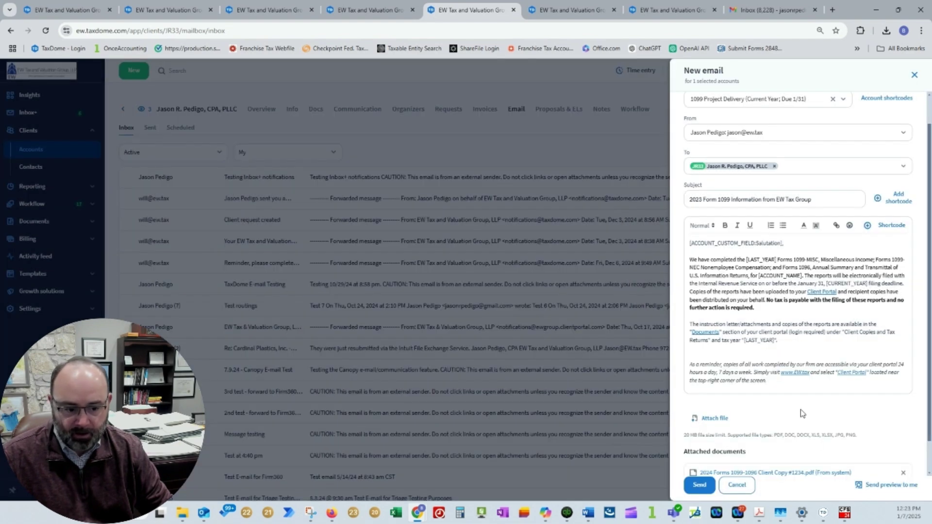
pyautogui.scroll(-1, 802, 413)
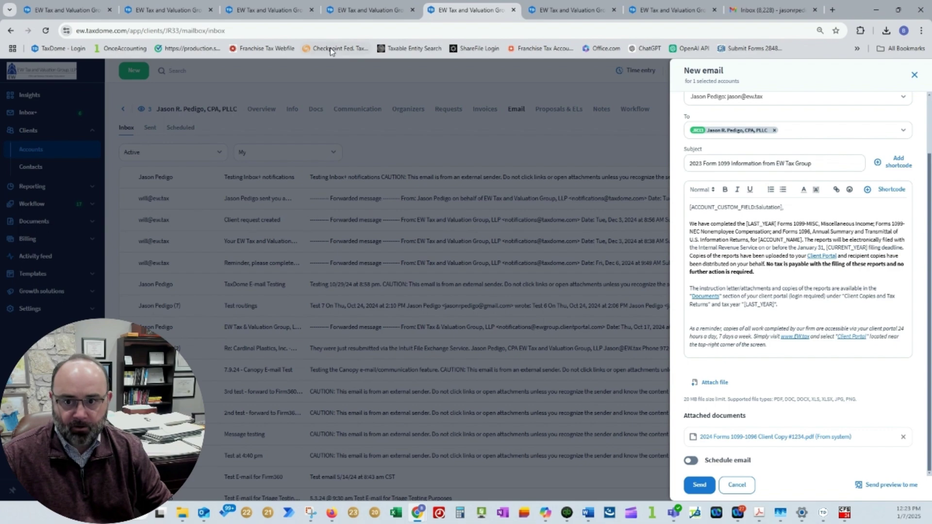
# Look through the open TaxDome browser tabs without discarding the email draft, and go back to the sent 1099 delivery email.
pyautogui.click(253, 11)
pyautogui.click(369, 11)
pyautogui.click(473, 11)
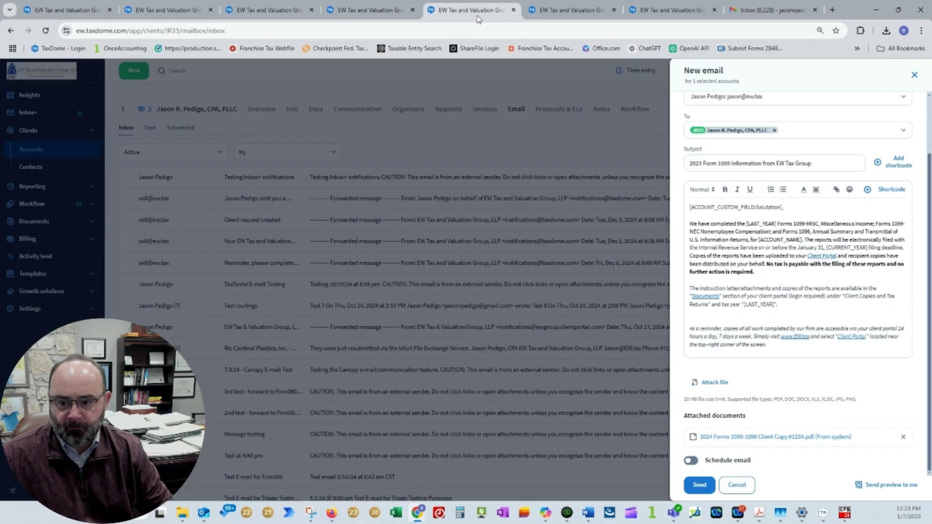
pyautogui.click(400, 181)
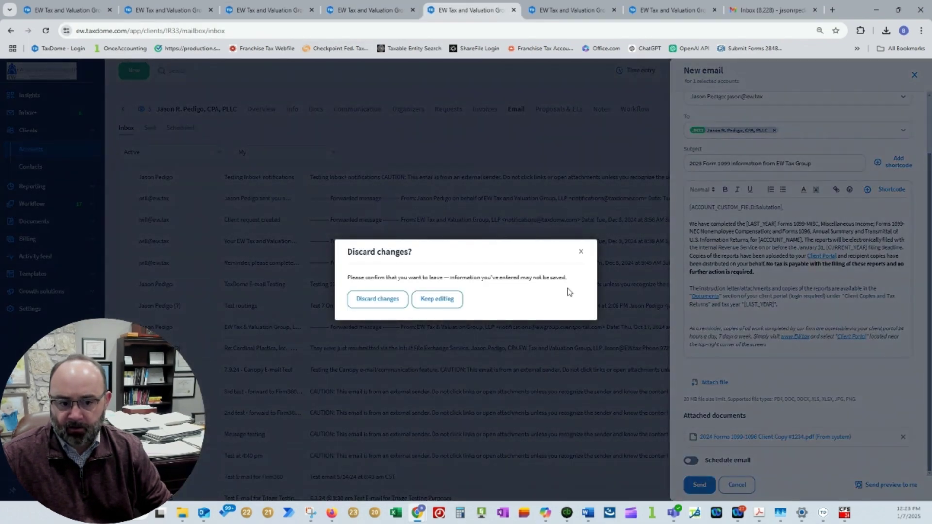
pyautogui.click(467, 201)
pyautogui.click(196, 10)
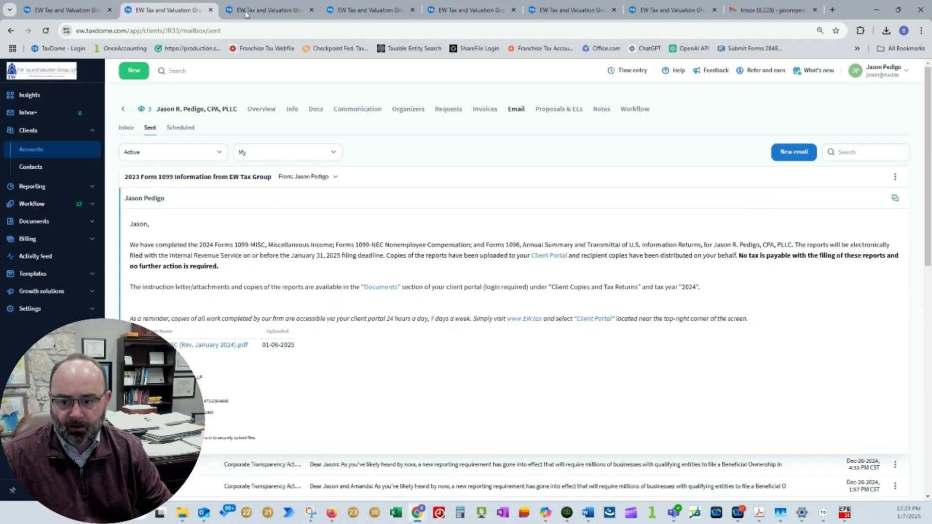